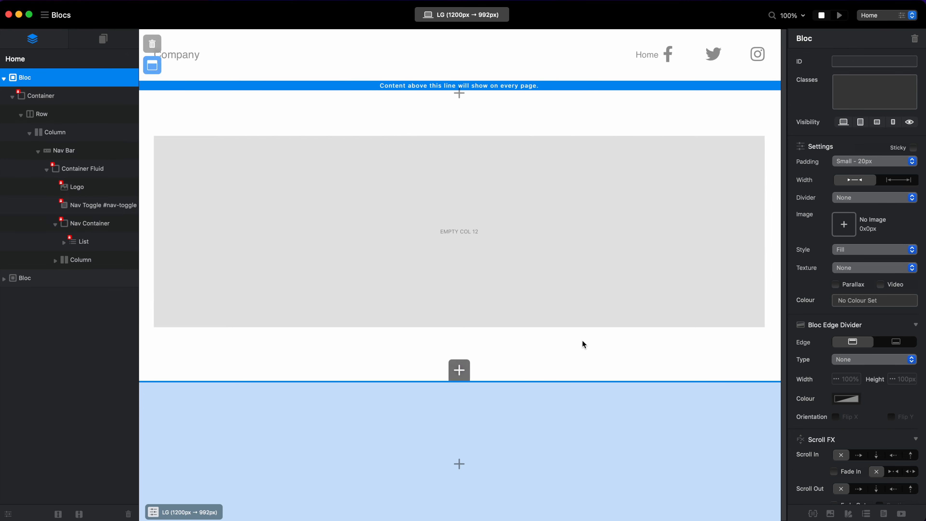
# Delete the social-icon navigation bloc in the header area and add a Navigation Menu Right bloc in its place.
pyautogui.click(152, 44)
pyautogui.click(460, 88)
pyautogui.click(618, 369)
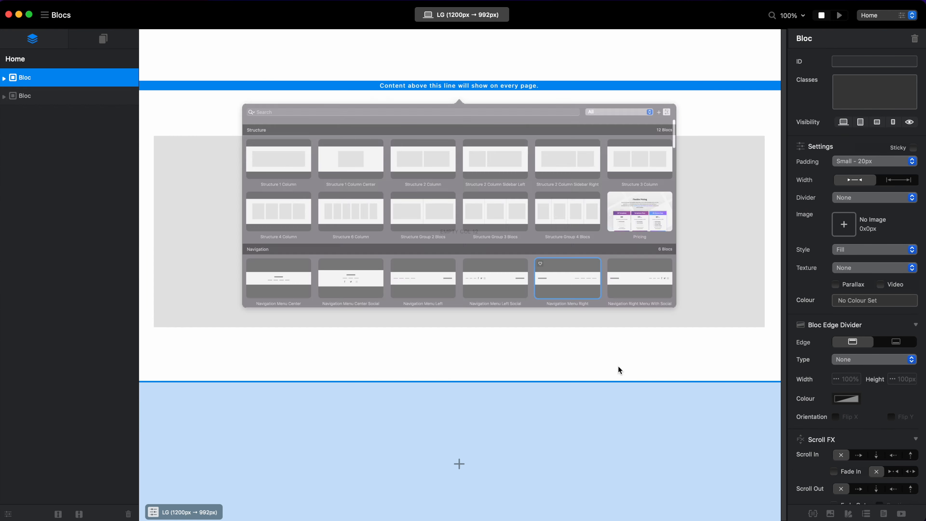
# Find the footer blocs with "foo" and add Footer With Social Icons to the shared footer area.
pyautogui.click(461, 464)
pyautogui.click(461, 467)
pyautogui.click(460, 467)
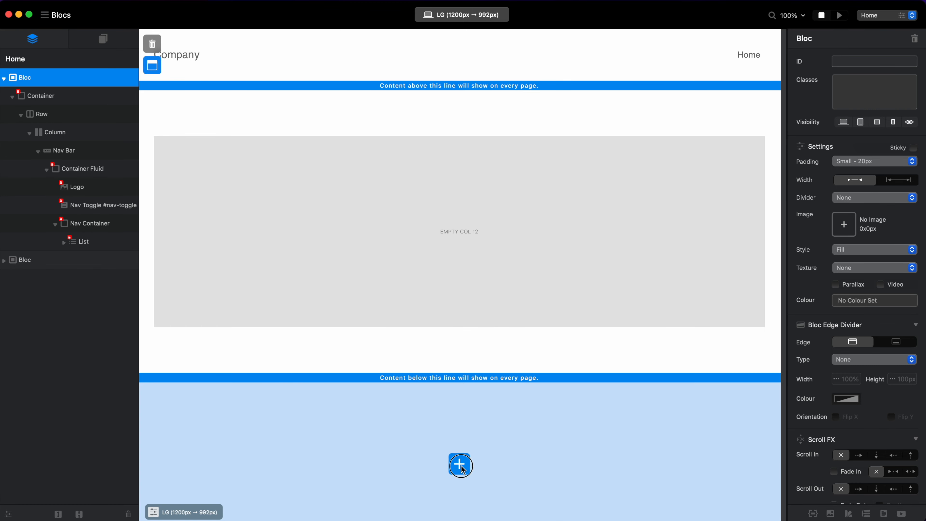
pyautogui.write('foo')
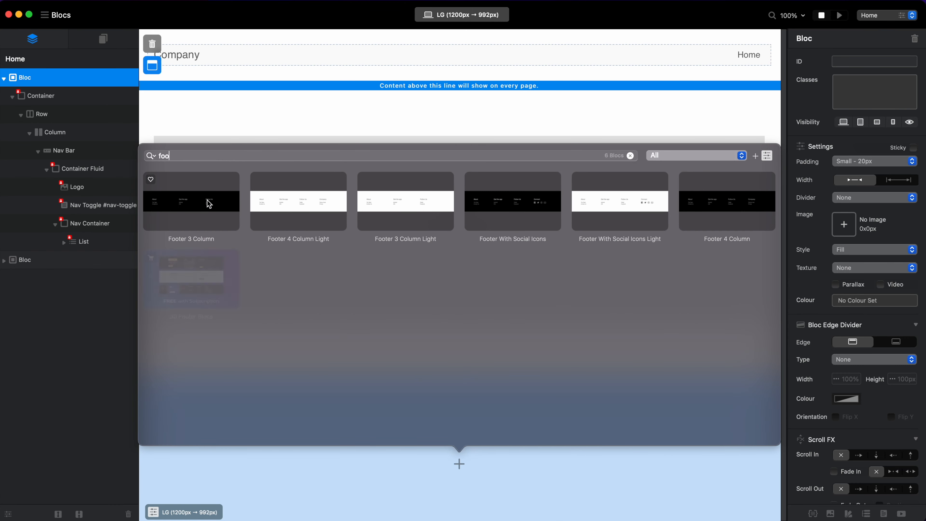
pyautogui.click(518, 208)
pyautogui.scroll(2, 574, 357)
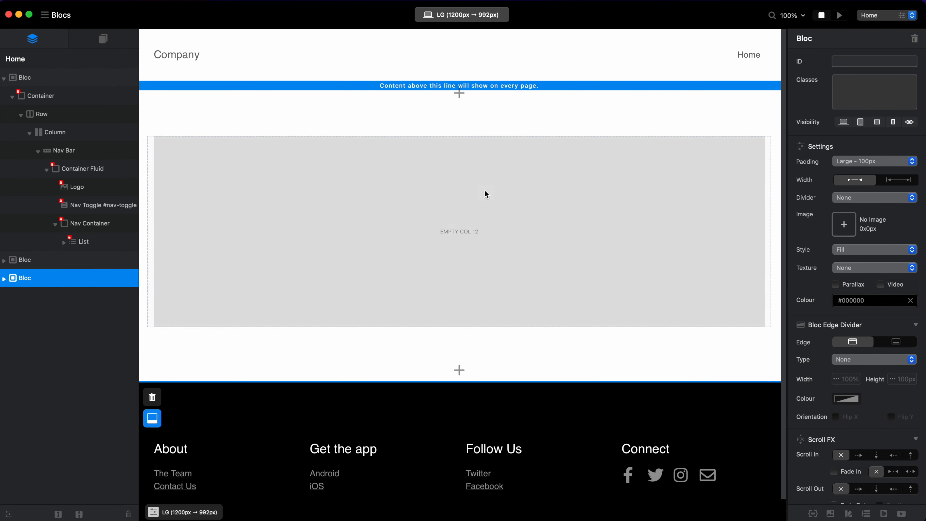
# Insert a Heading 1 bric into the empty column below the navigation.
pyautogui.click(450, 243)
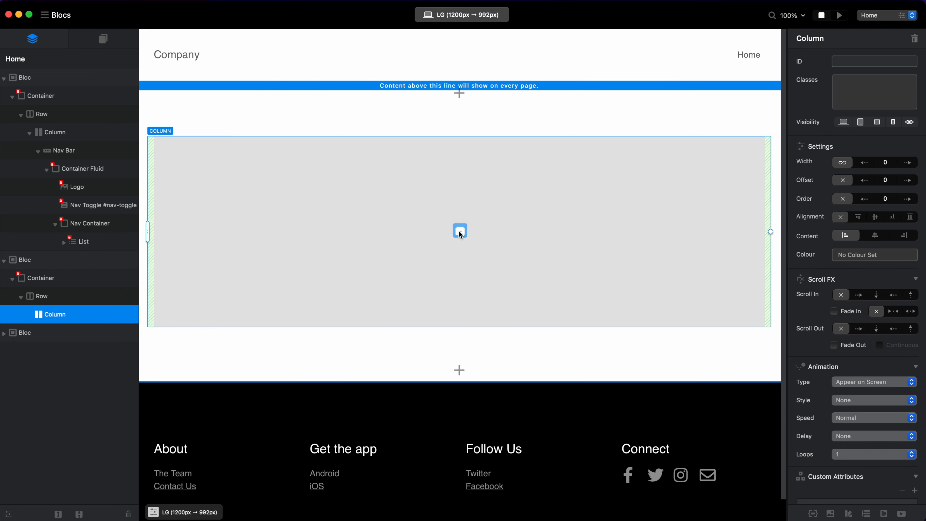
pyautogui.click(459, 230)
pyautogui.click(318, 77)
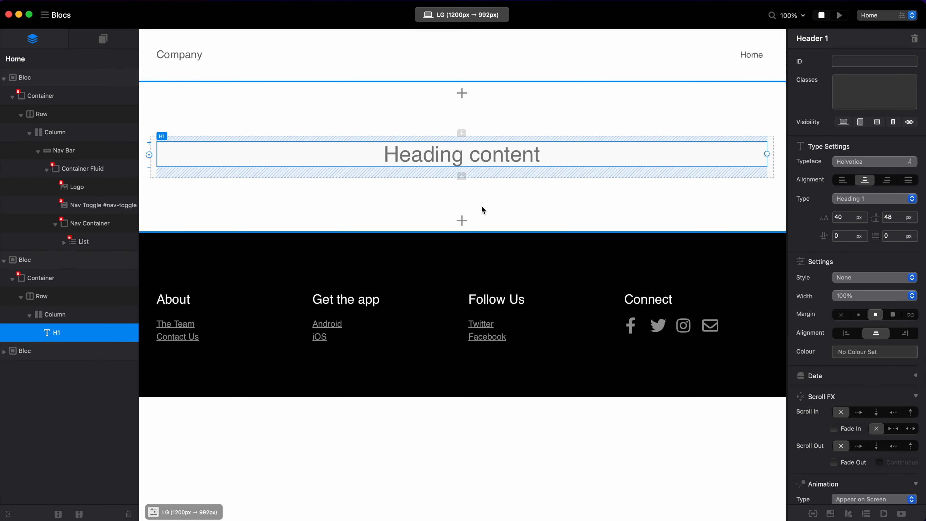
# Replace the heading's placeholder text with "Our Products" and set its colour to black, #000000.
pyautogui.doubleClick(524, 154)
pyautogui.write('C')
pyautogui.press('BackSpace')
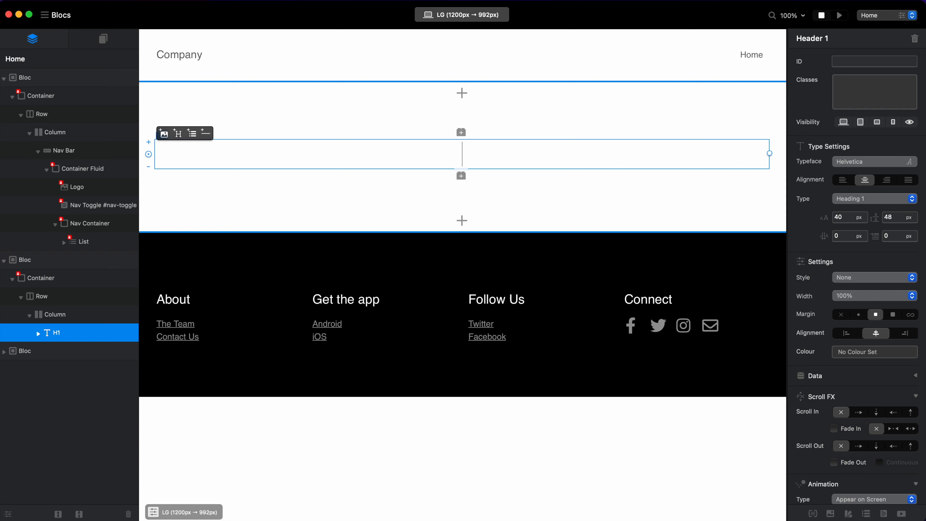
pyautogui.write('Our PRodu')
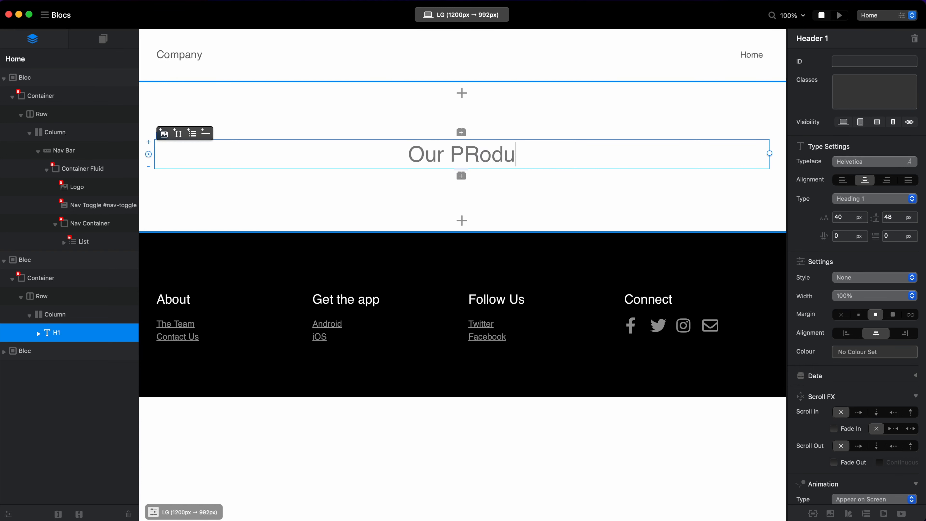
pyautogui.press('BackSpace')
pyautogui.press('BackSpace')
pyautogui.press('BackSpace')
pyautogui.press('BackSpace')
pyautogui.write('roducts')
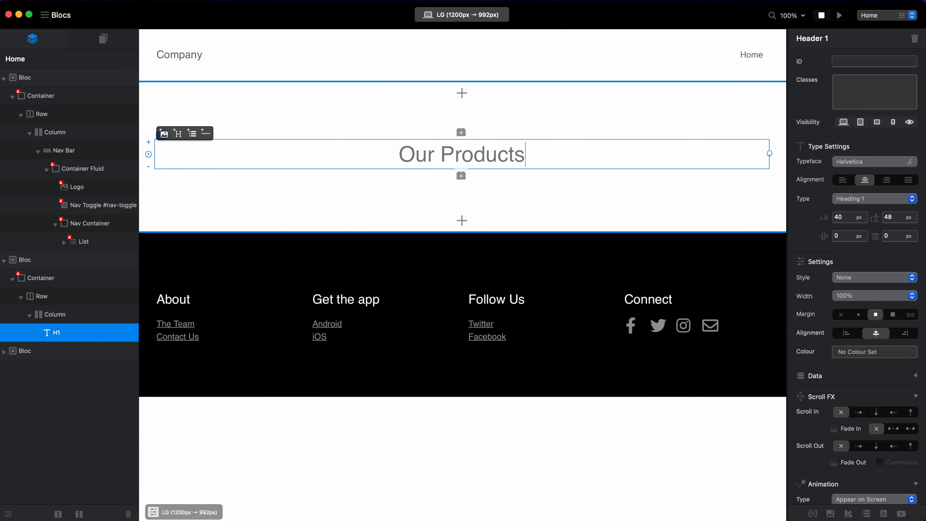
pyautogui.click(861, 352)
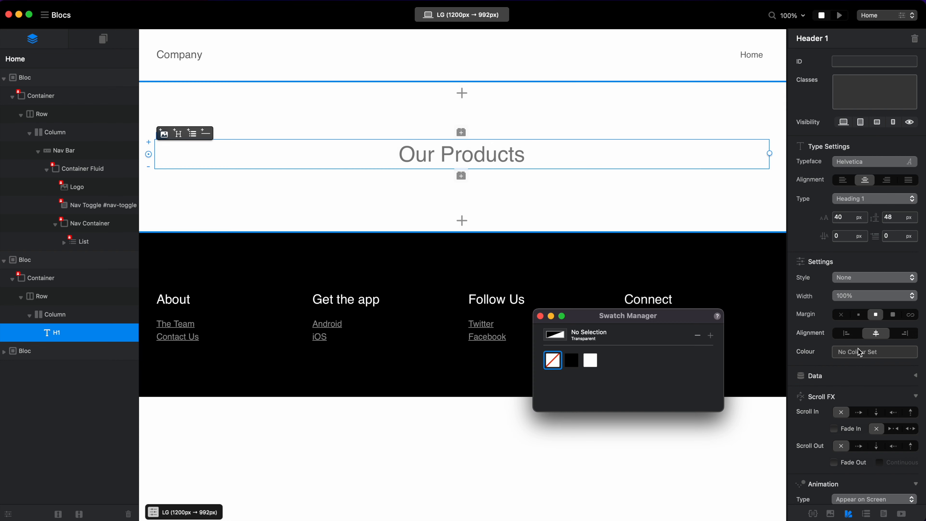
pyautogui.click(576, 358)
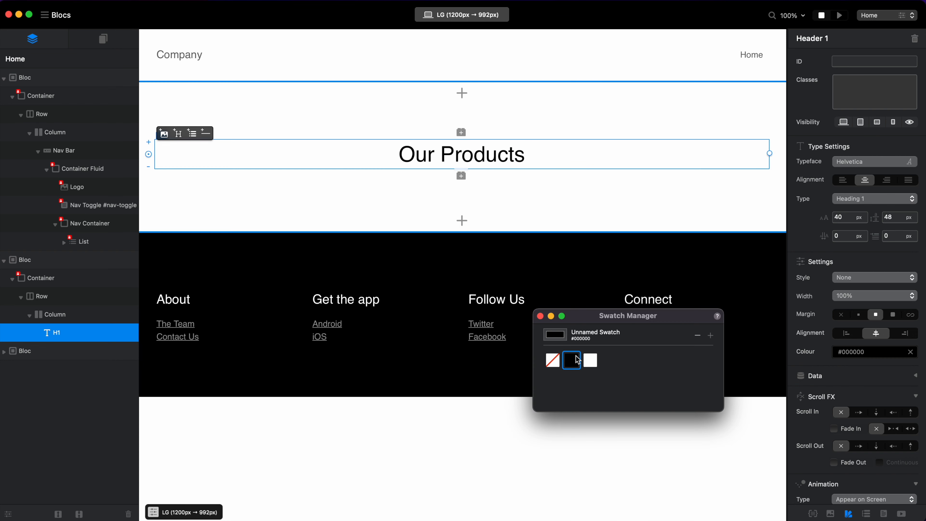
# Add a Structure 1 Column bloc below the Our Products heading and close the Swatch Manager.
pyautogui.click(462, 216)
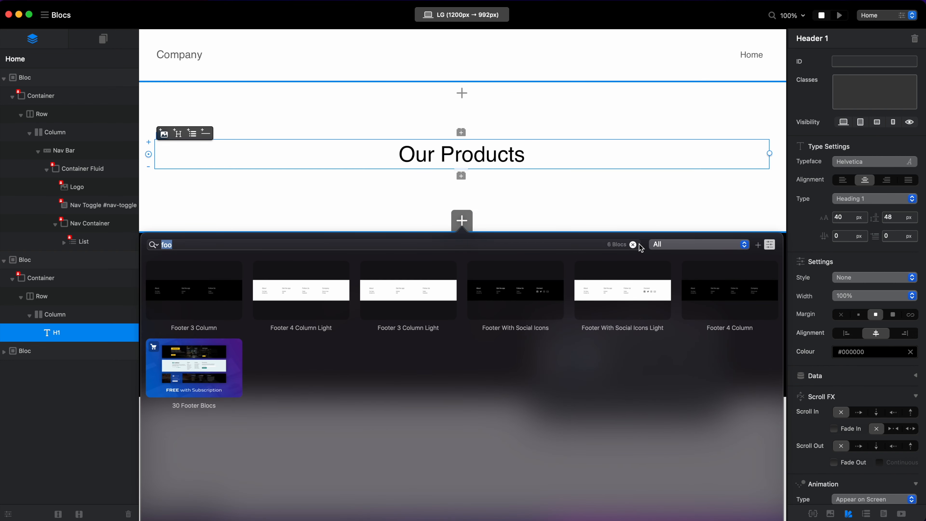
pyautogui.click(195, 316)
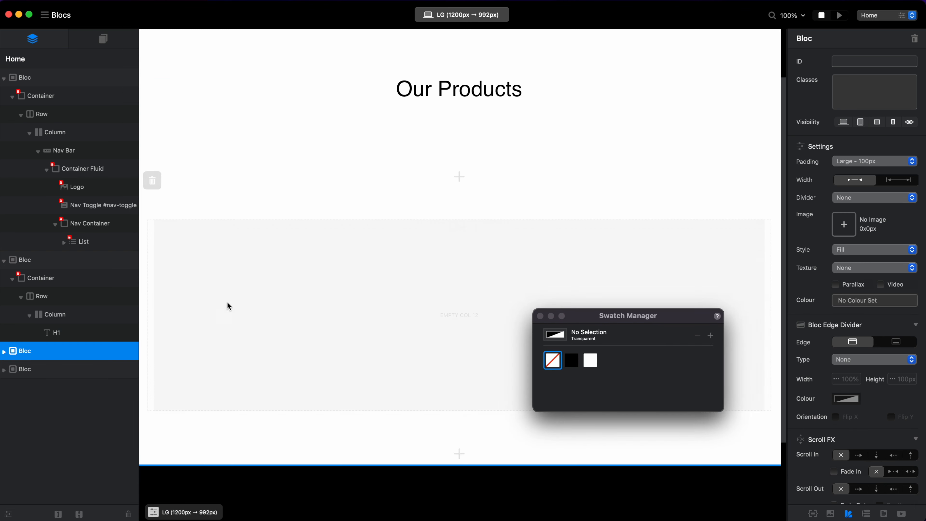
pyautogui.click(540, 316)
pyautogui.scroll(4, 572, 230)
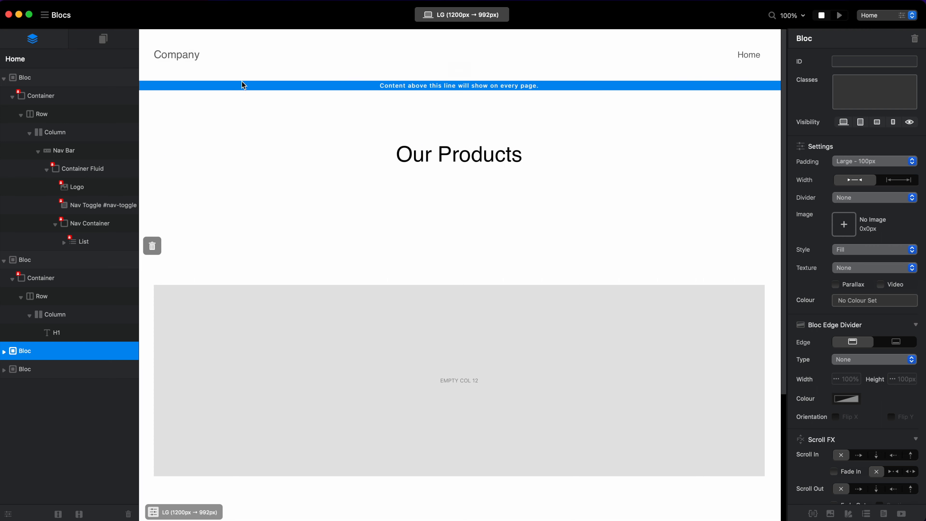
# Narrow the empty column below the Our Products heading to a width of 4 grid columns.
pyautogui.scroll(-1, 444, 300)
pyautogui.click(565, 356)
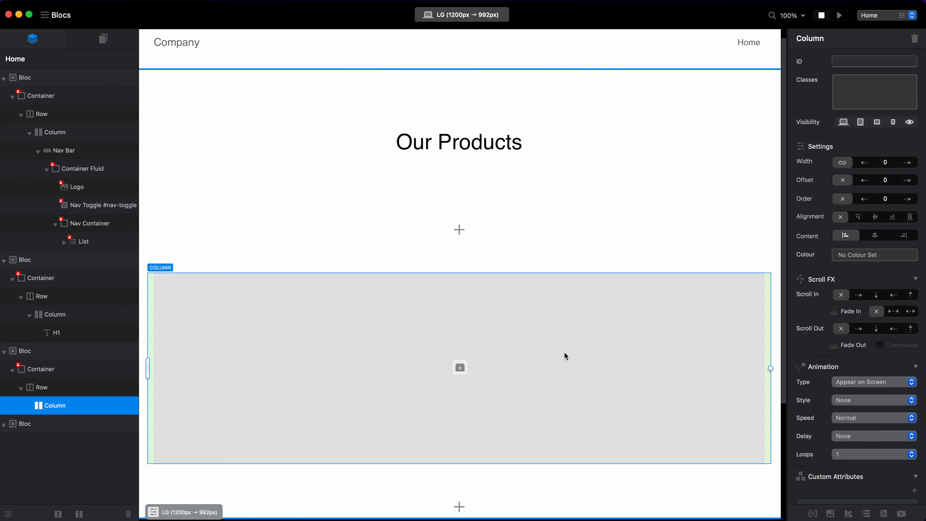
pyautogui.scroll(-3, 507, 329)
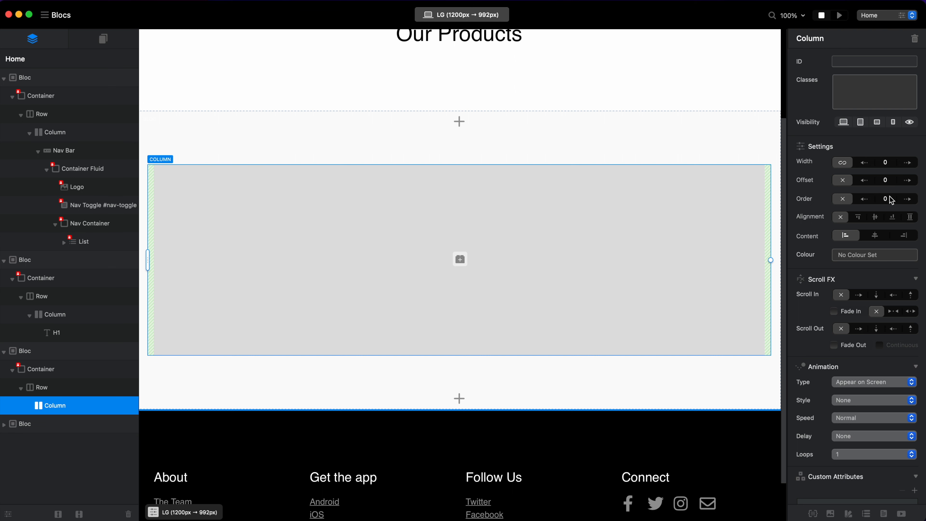
pyautogui.moveTo(771, 260); pyautogui.dragTo(312, 260)
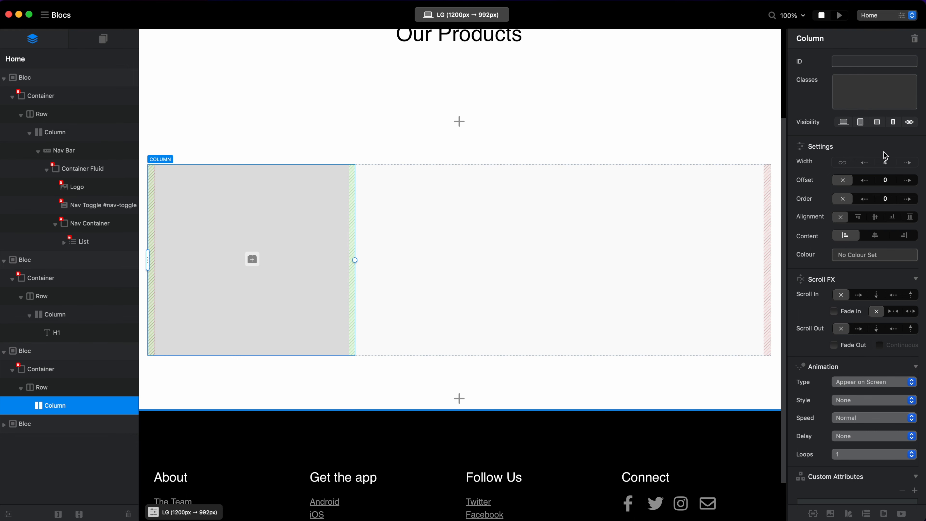
# Toggle the page's grid overlay to check the narrowed column against the grid, leaving the overlay hidden.
pyautogui.press('g')
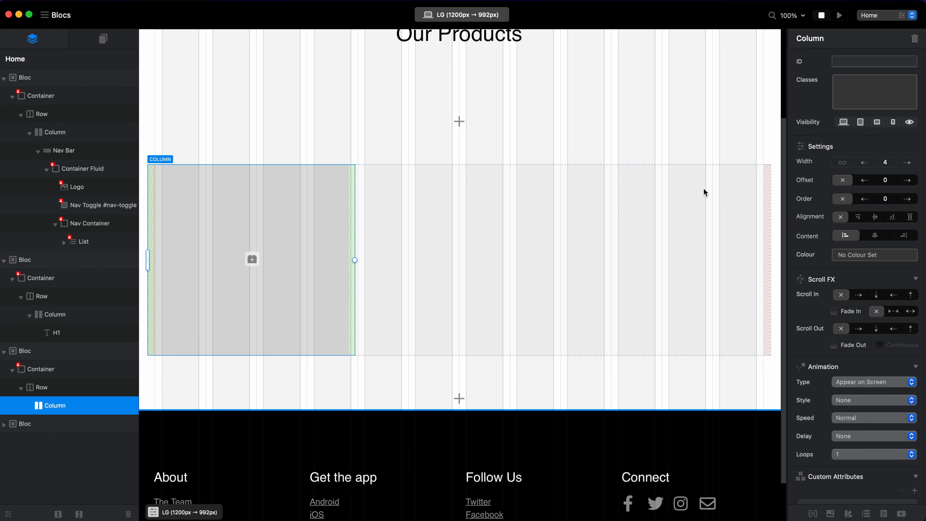
pyautogui.press('g')
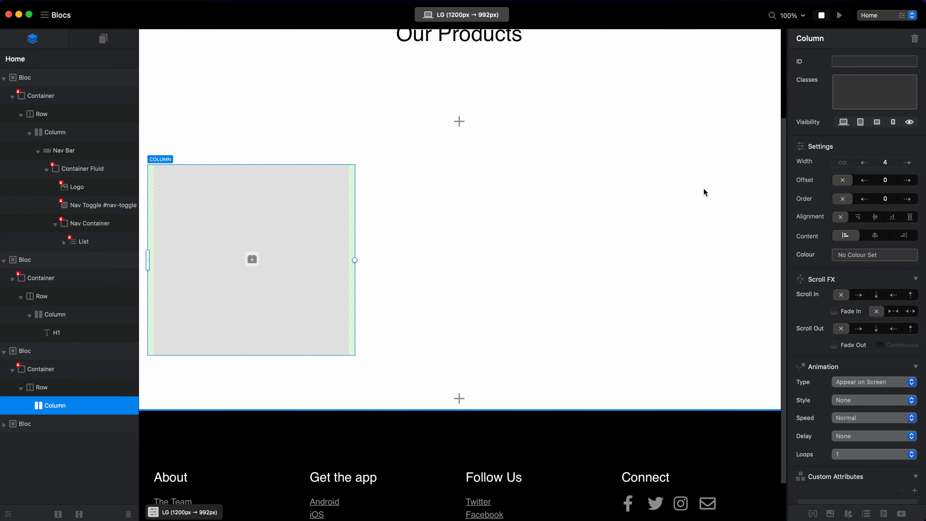
pyautogui.press('g')
pyautogui.press('g')
# Search the brics for "div" and insert a Container div into the empty 4-wide column.
pyautogui.scroll(-2, 400, 217)
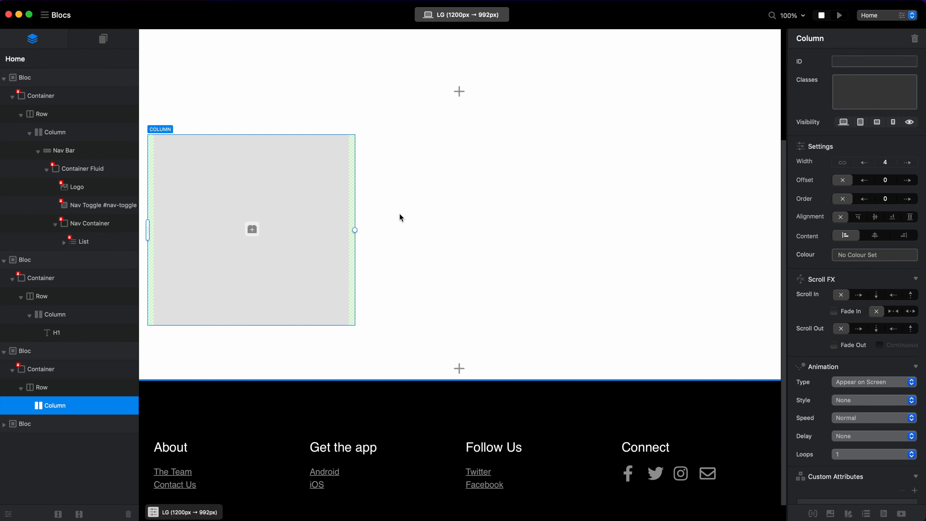
pyautogui.click(252, 228)
pyautogui.write('div')
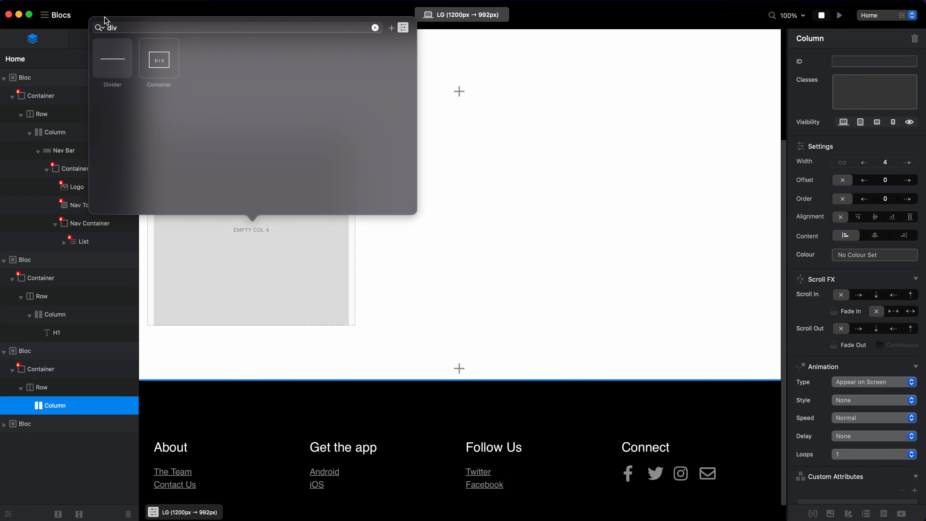
pyautogui.click(159, 61)
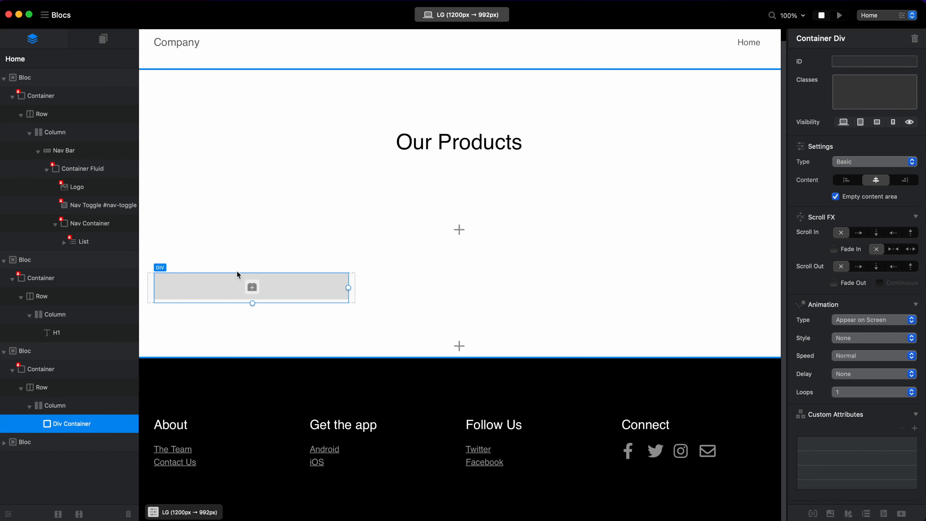
# Clear the bric search and insert a Heading & Paragraph bric into the empty div container.
pyautogui.click(252, 287)
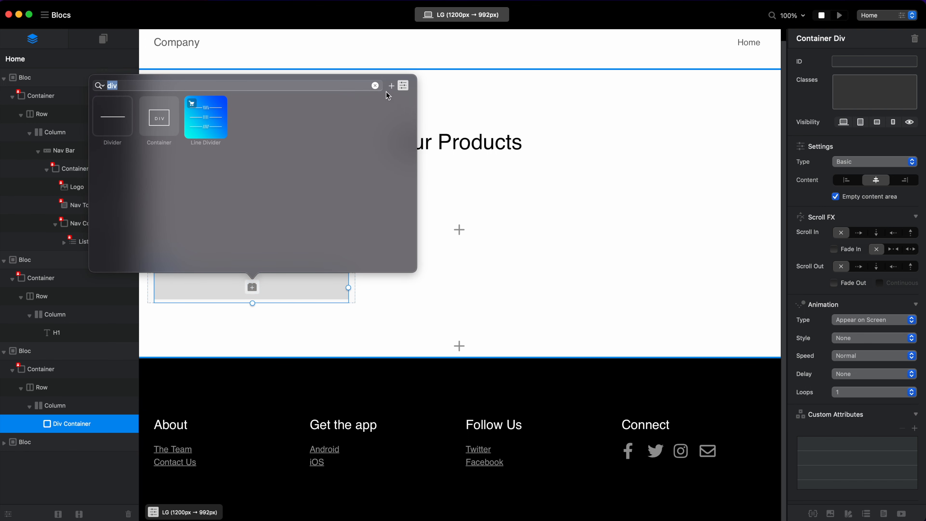
pyautogui.click(375, 85)
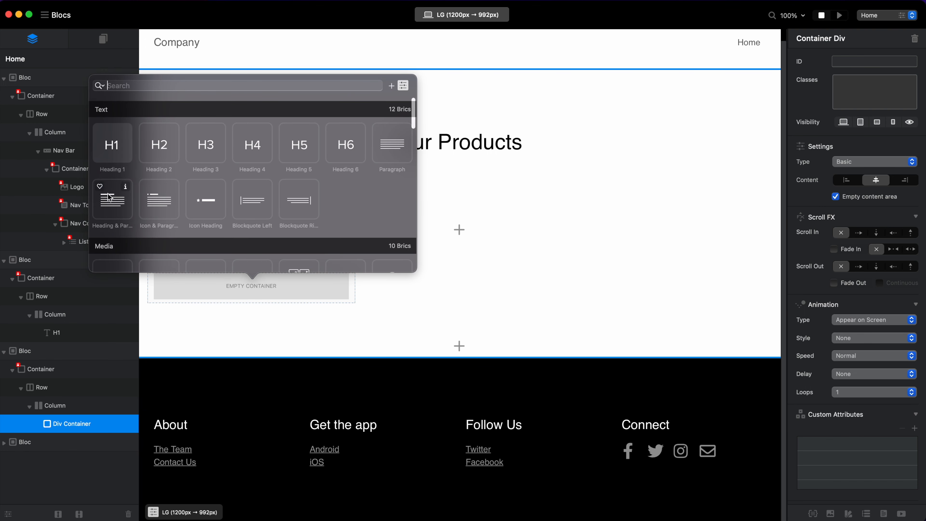
pyautogui.click(110, 199)
# Shorten the placeholder paragraph in the div container by deleting everything from "Aenean massa" to the end.
pyautogui.click(260, 318)
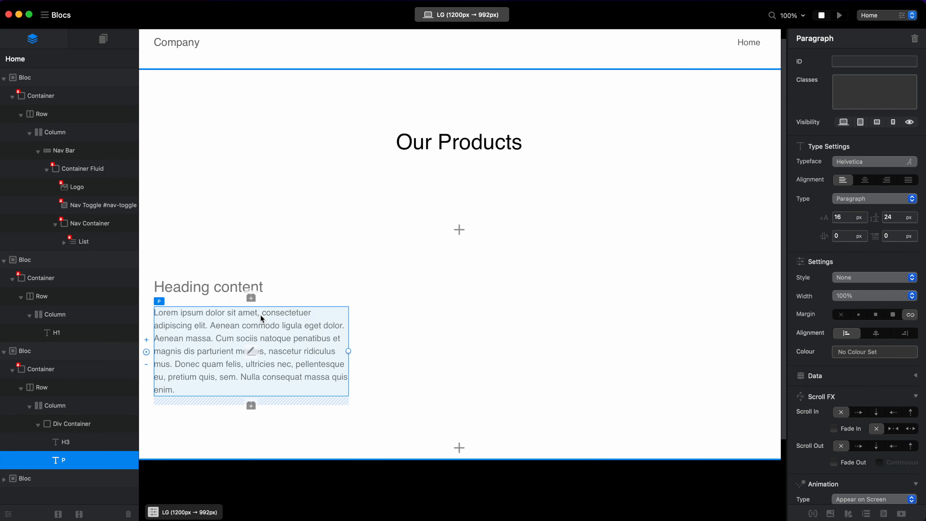
pyautogui.doubleClick(303, 339)
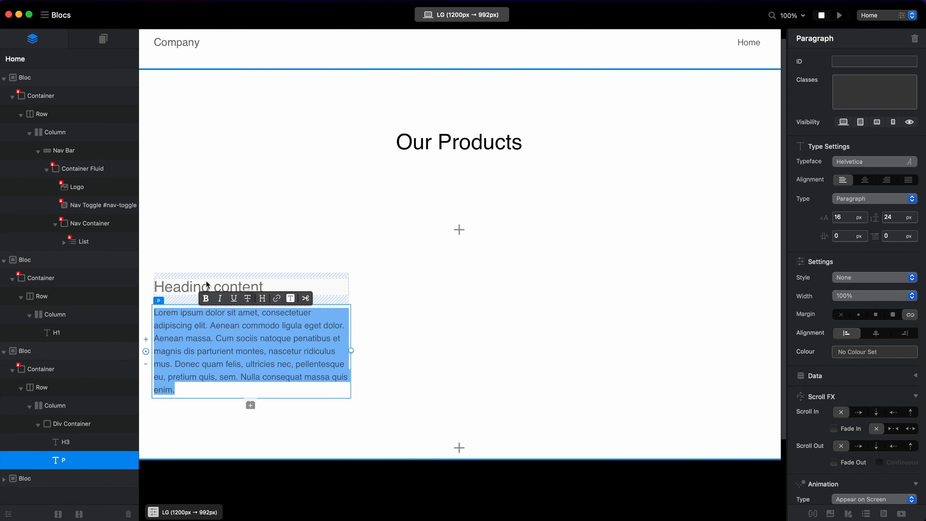
pyautogui.click(294, 346)
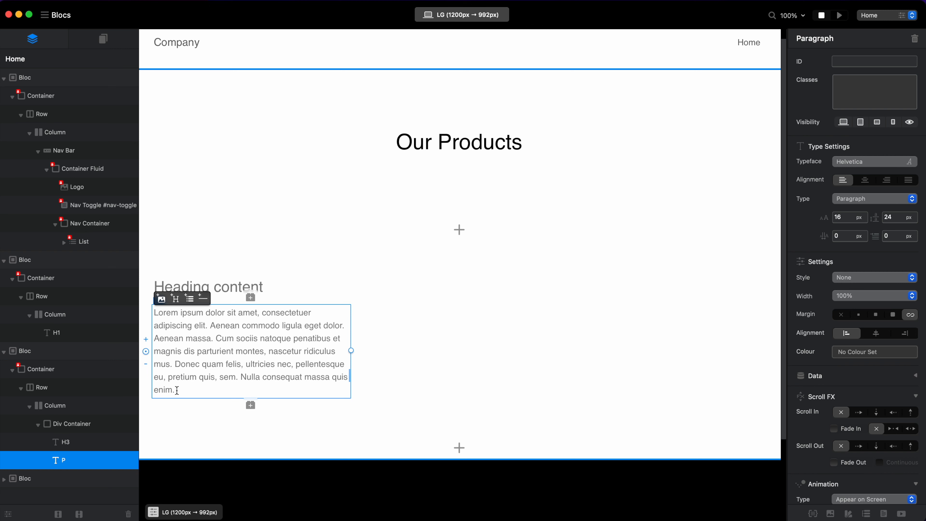
pyautogui.moveTo(176, 391); pyautogui.dragTo(149, 338)
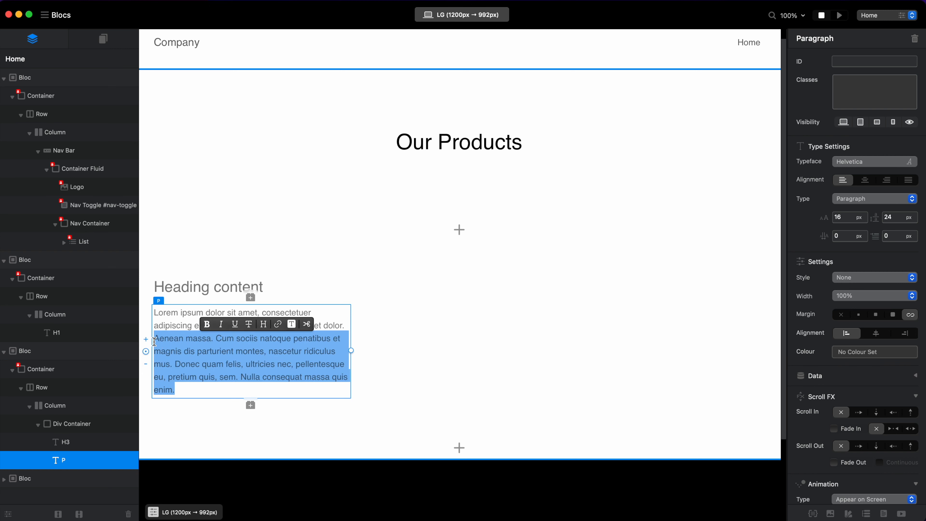
pyautogui.press('BackSpace')
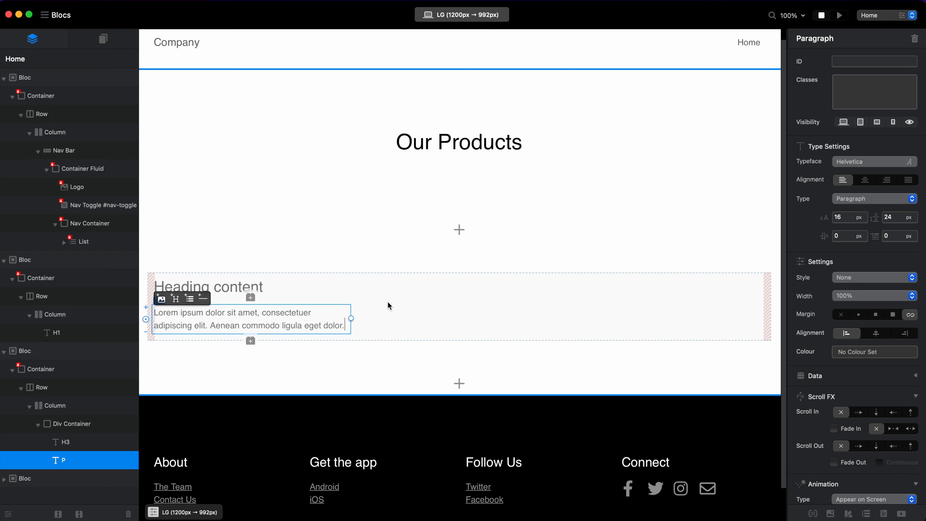
pyautogui.click(467, 298)
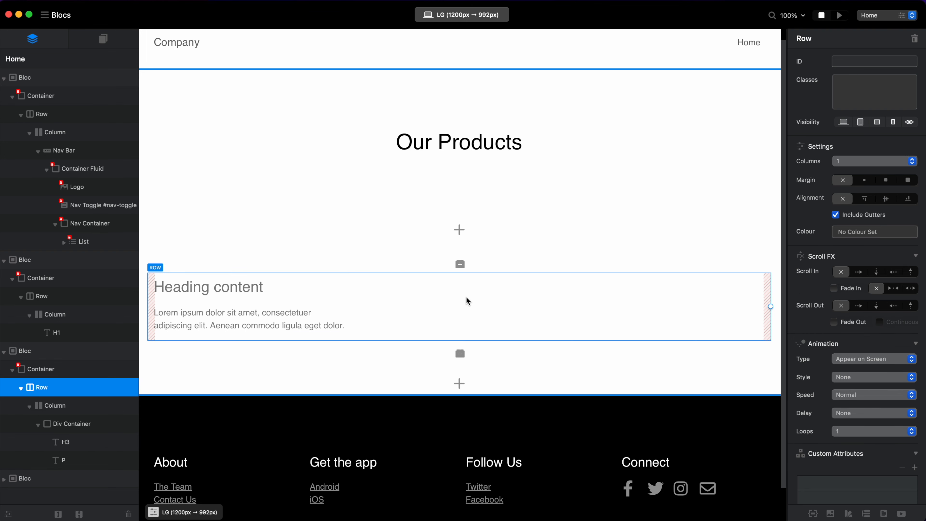
# Assign the class new-card to the div container holding the heading and paragraph.
pyautogui.click(302, 304)
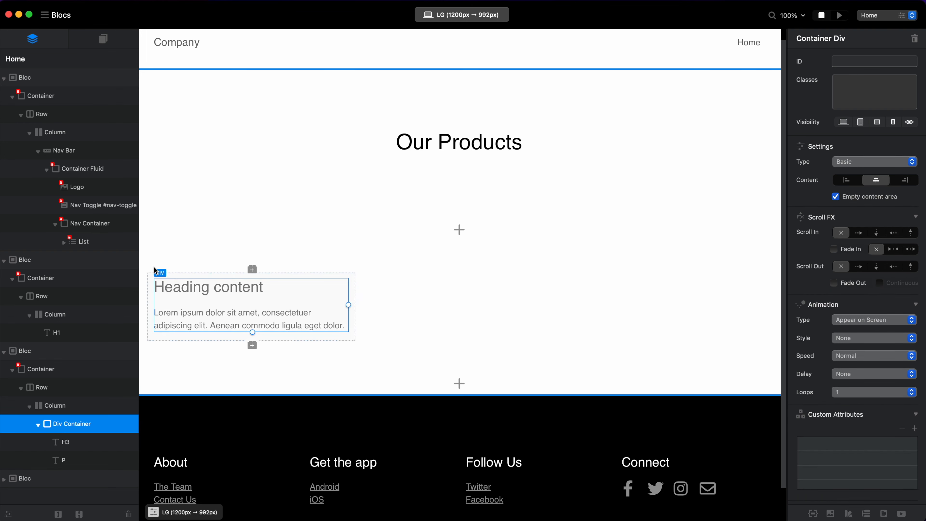
pyautogui.click(895, 92)
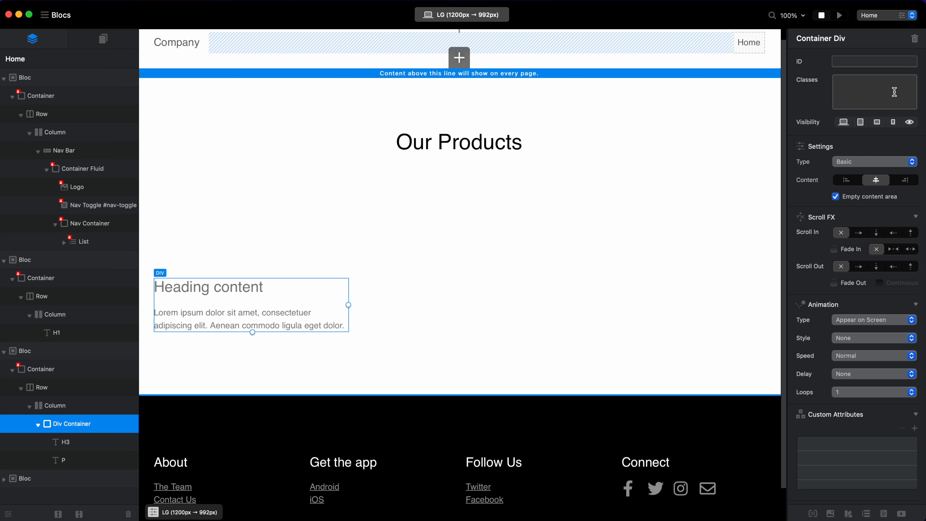
pyautogui.write('new-card')
pyautogui.press('Return')
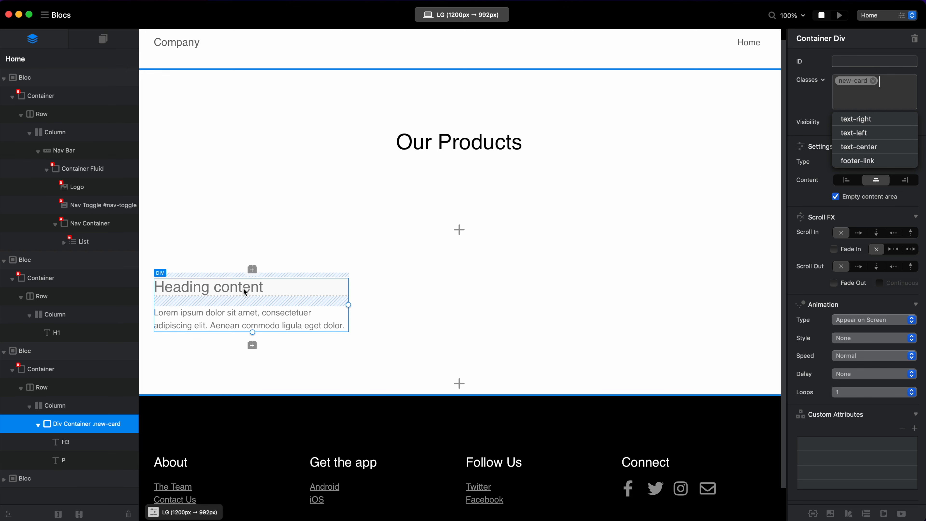
# Open the new-card class for editing and set its background colour to the Ocean crayon.
pyautogui.click(854, 81)
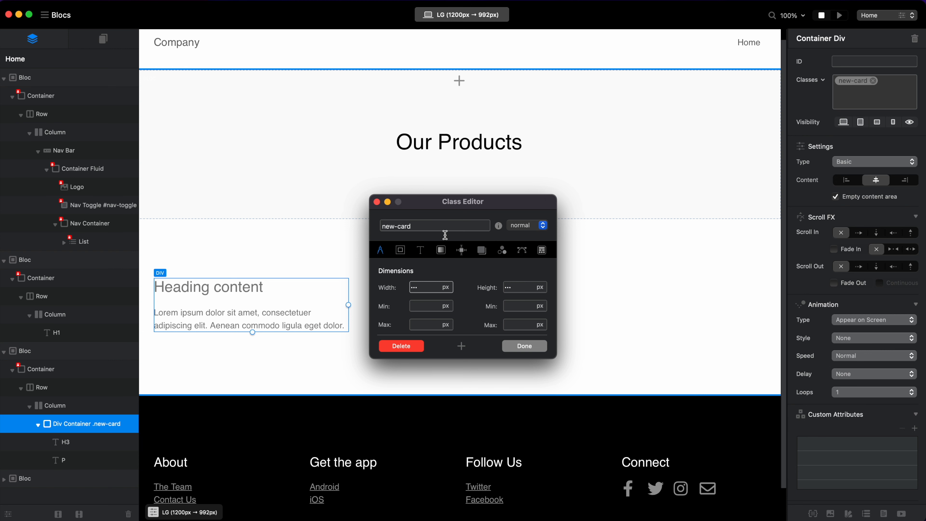
pyautogui.moveTo(472, 201); pyautogui.dragTo(531, 191)
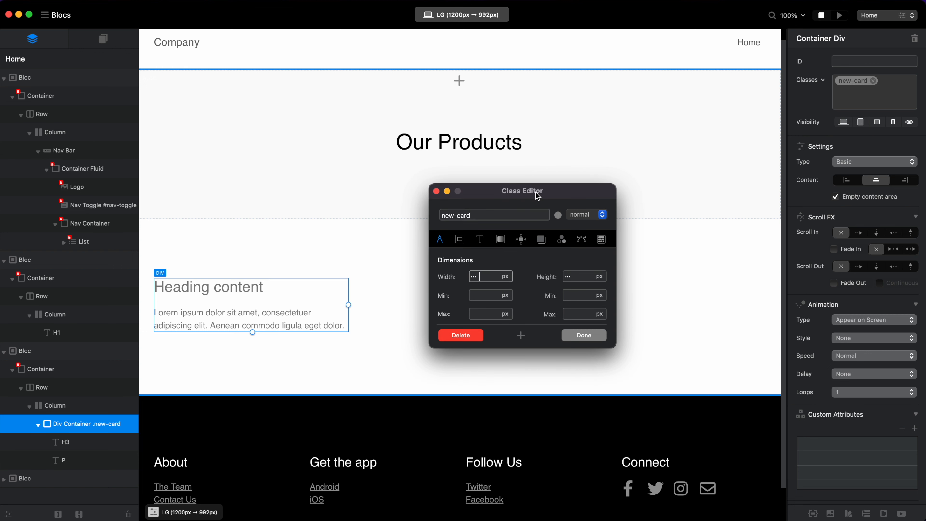
pyautogui.click(501, 239)
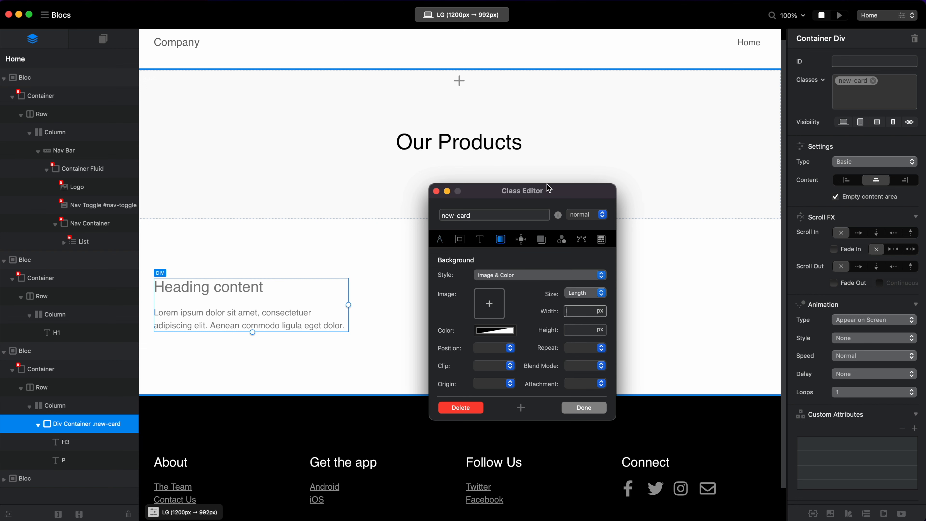
pyautogui.moveTo(551, 188); pyautogui.dragTo(555, 167)
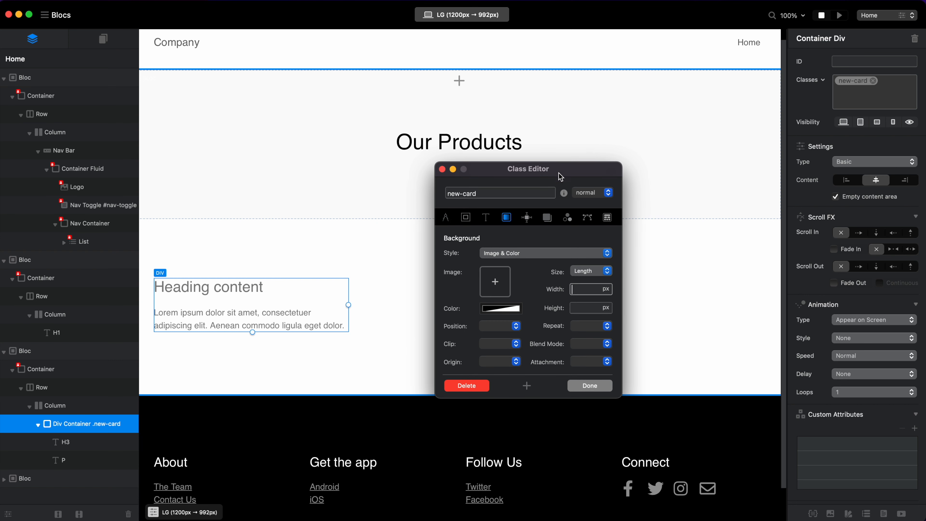
pyautogui.click(509, 310)
pyautogui.click(573, 227)
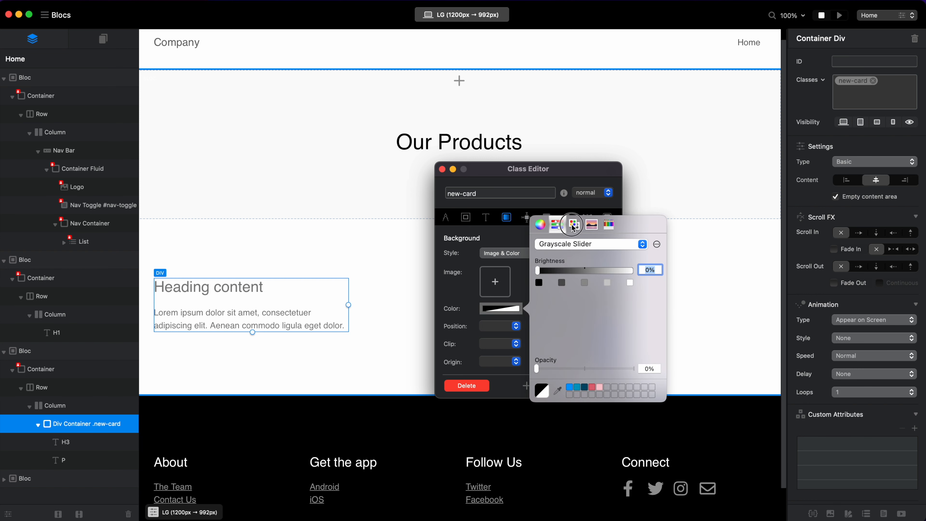
pyautogui.scroll(-2, 582, 334)
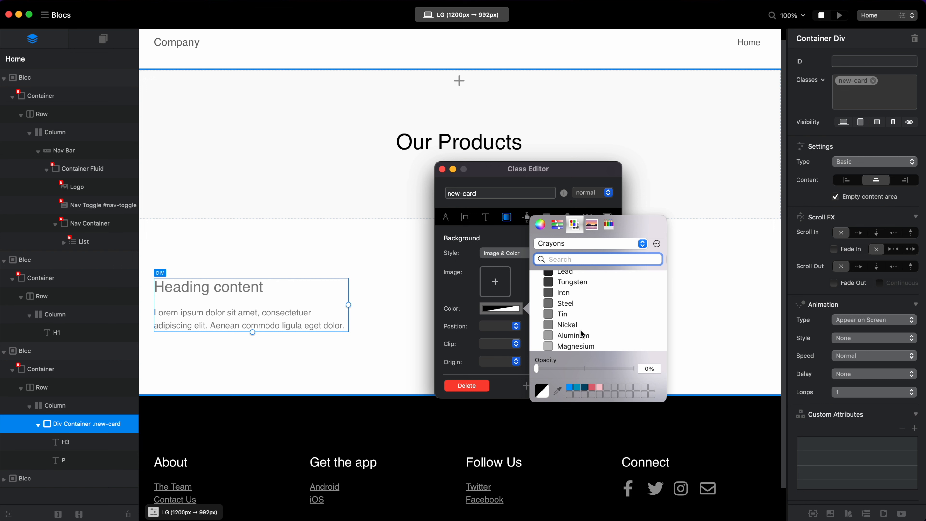
pyautogui.scroll(-6, 583, 334)
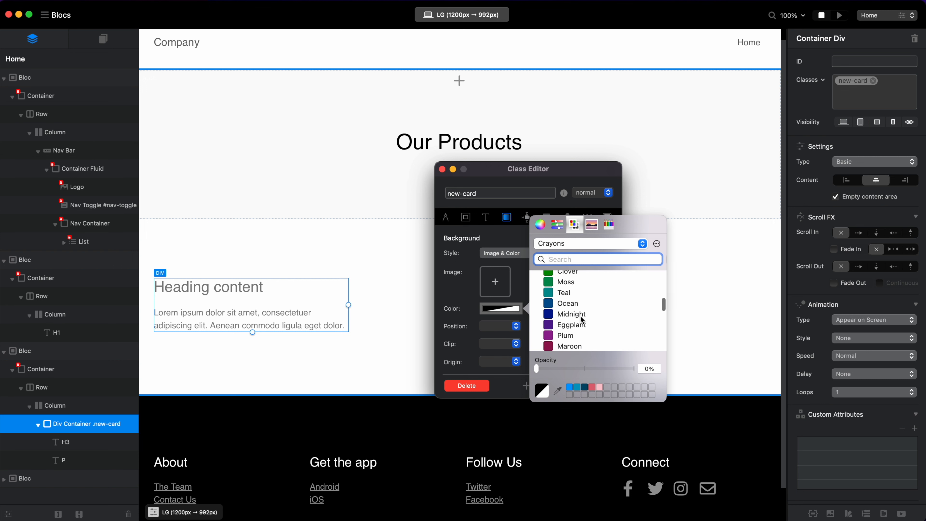
pyautogui.click(583, 304)
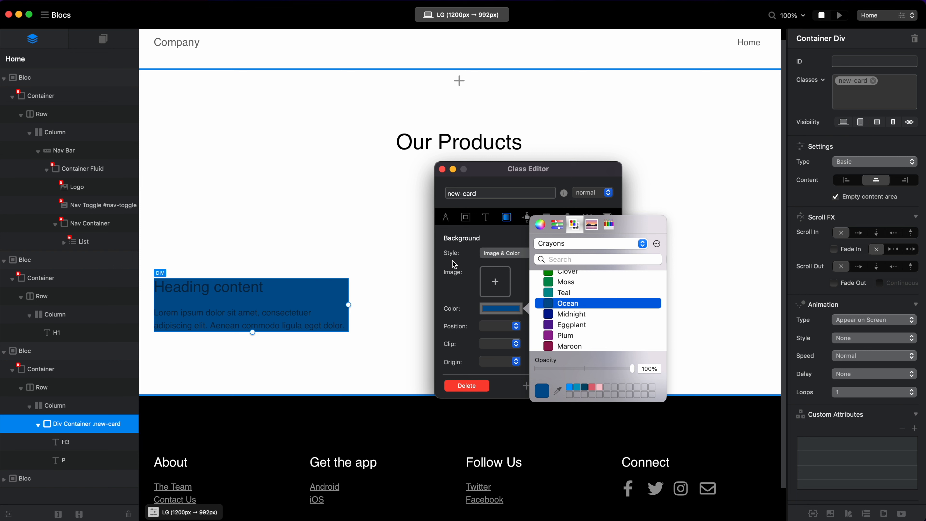
pyautogui.click(287, 284)
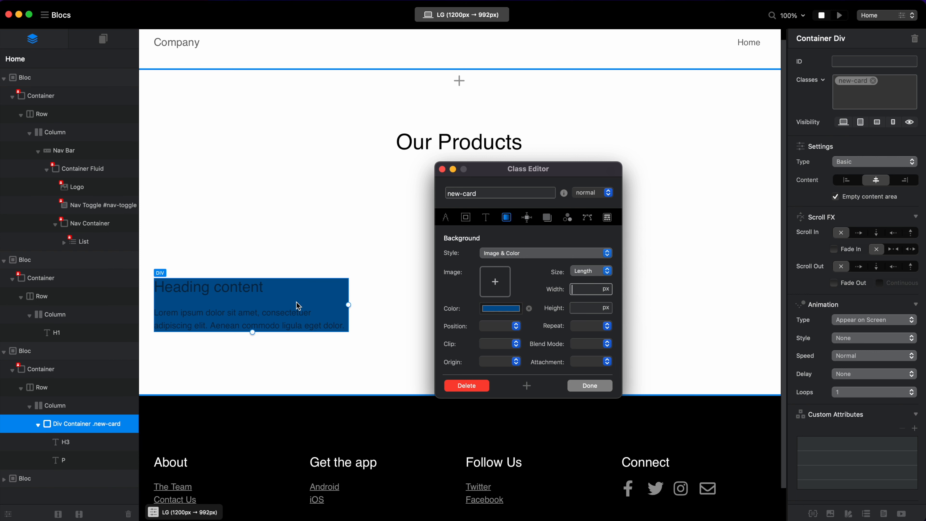
# Set the height of the new-card class to 450 px.
pyautogui.click(446, 218)
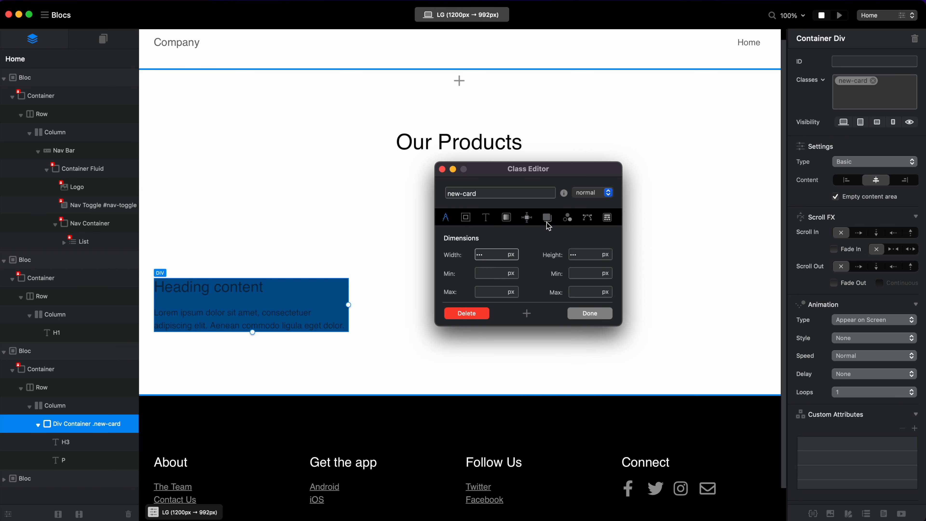
pyautogui.click(585, 255)
pyautogui.click(583, 272)
pyautogui.click(587, 255)
pyautogui.write('500')
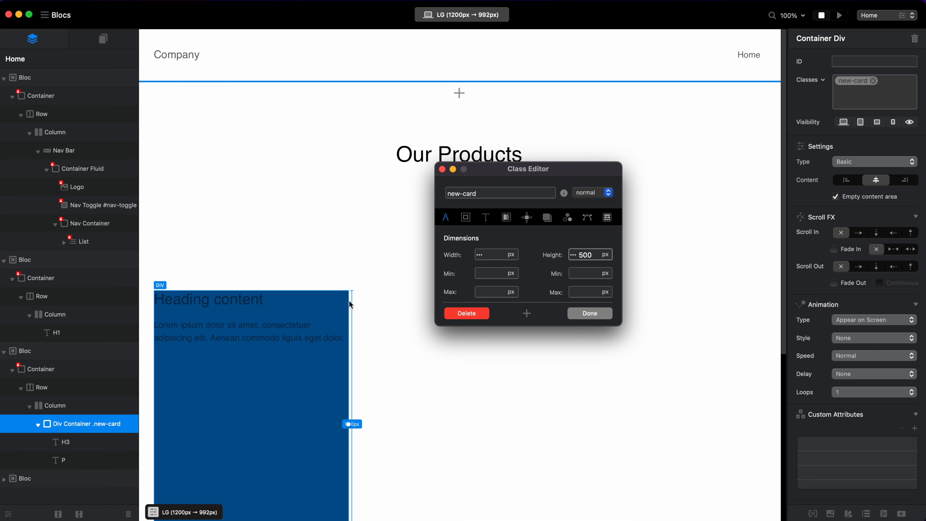
pyautogui.scroll(-3, 346, 306)
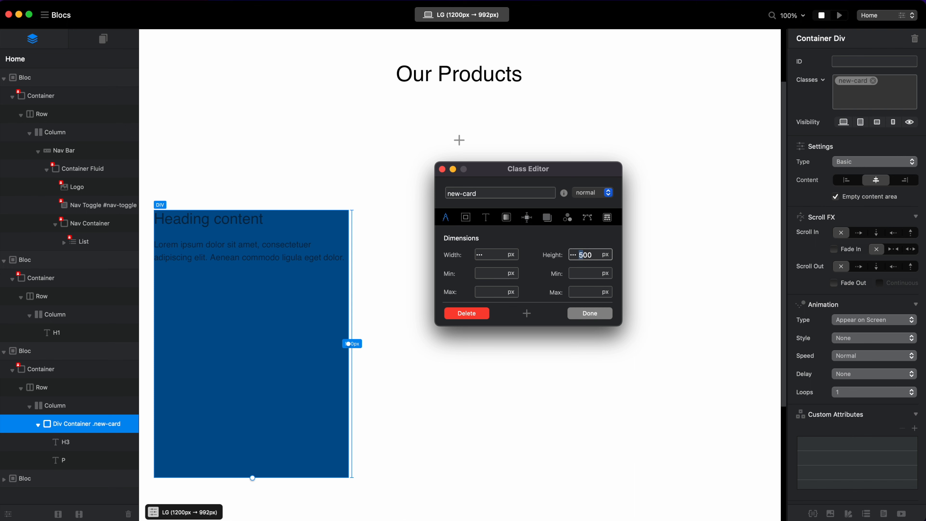
pyautogui.write('45')
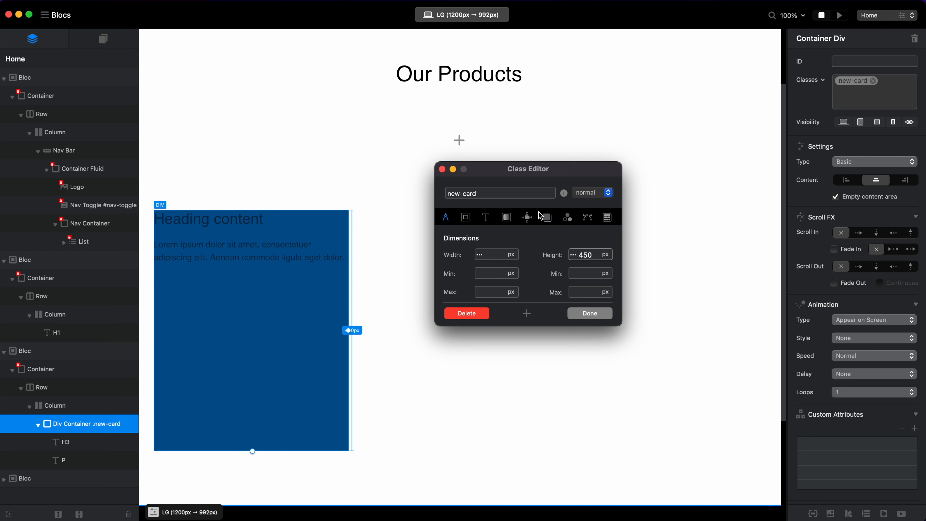
# Set the typography colour of the new-card class to the Snow crayon.
pyautogui.click(486, 219)
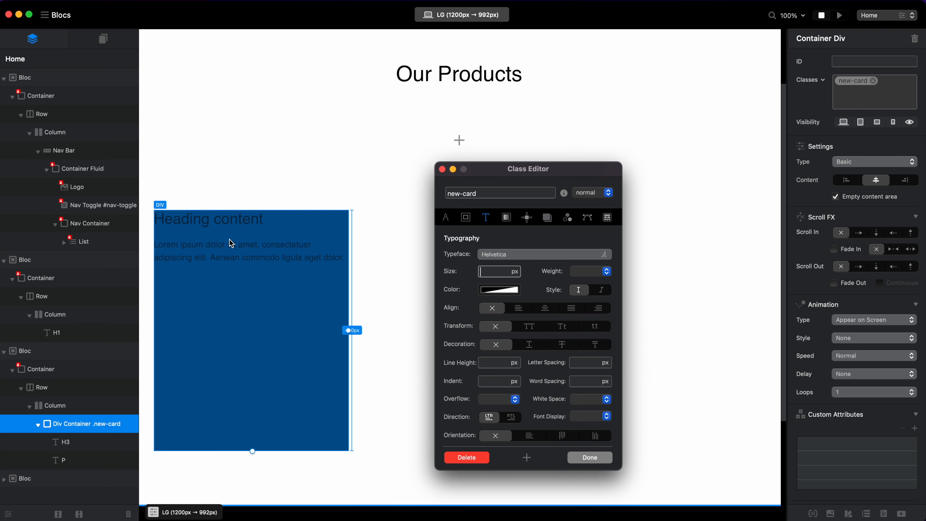
pyautogui.click(500, 290)
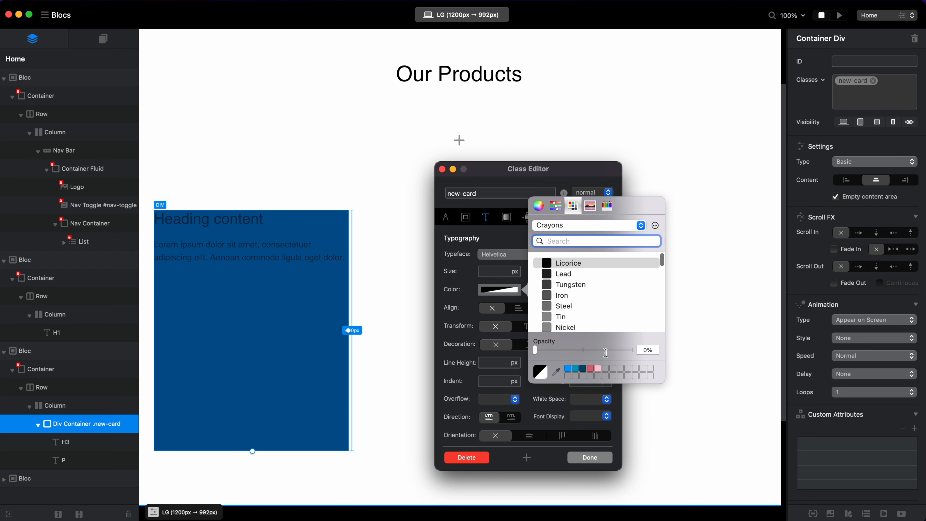
pyautogui.scroll(-2, 591, 319)
pyautogui.click(566, 269)
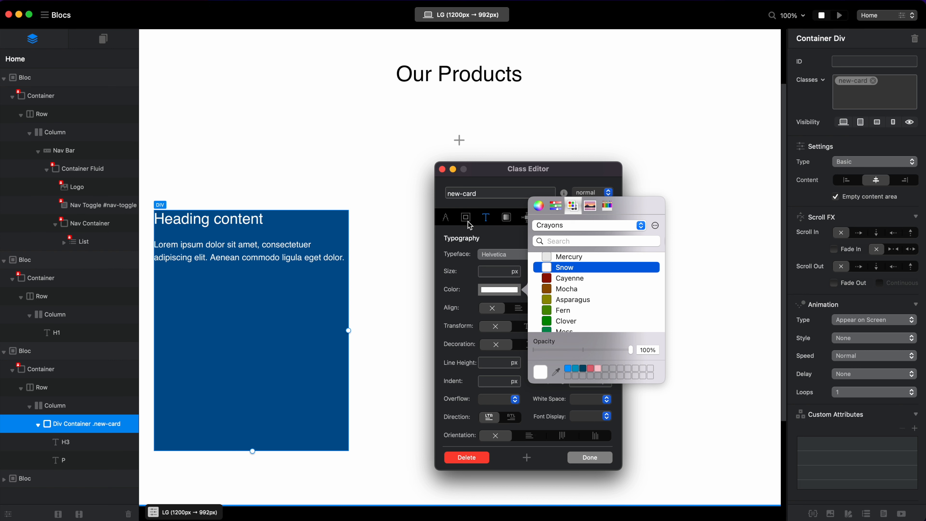
pyautogui.click(485, 270)
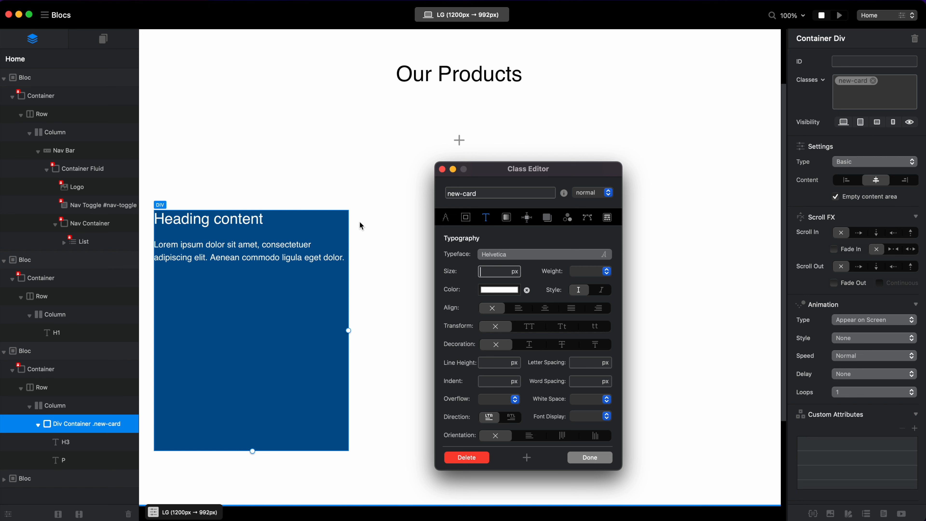
# Give the new-card class 28 px padding on all edges and a 28 px border radius.
pyautogui.click(466, 218)
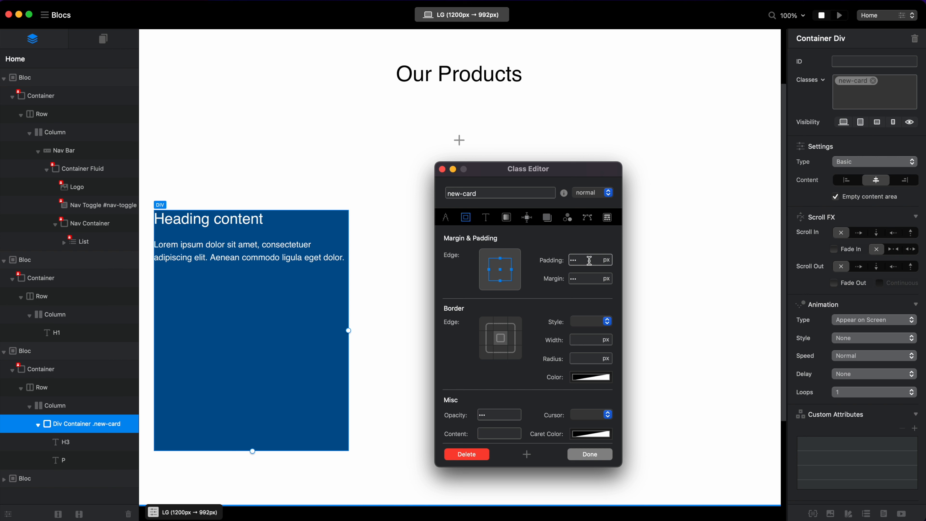
pyautogui.write('28')
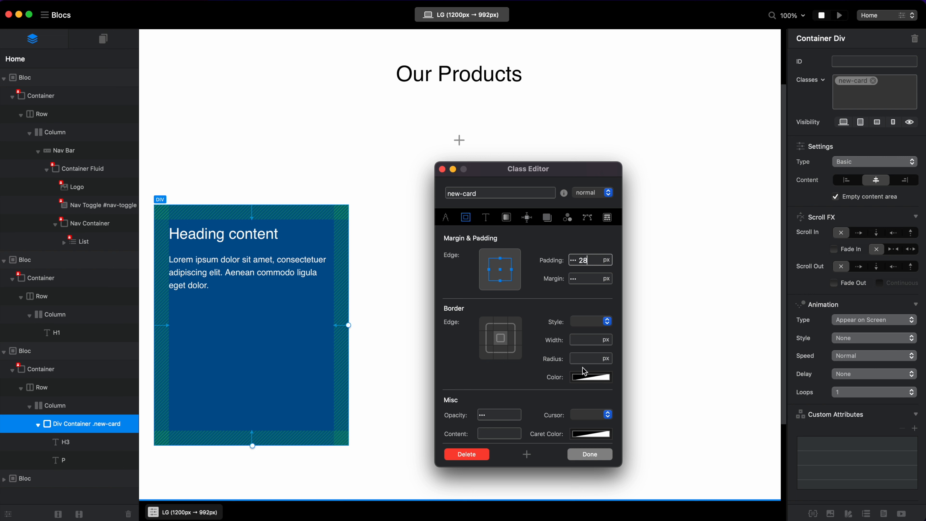
pyautogui.click(580, 360)
pyautogui.write('28')
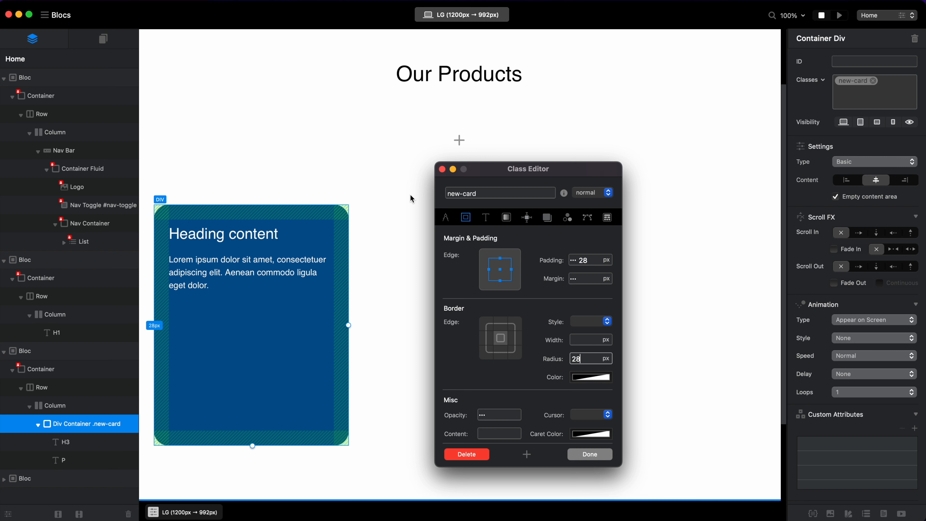
# Set the new-card class display to Flex and its flex container direction to a downward column.
pyautogui.click(527, 217)
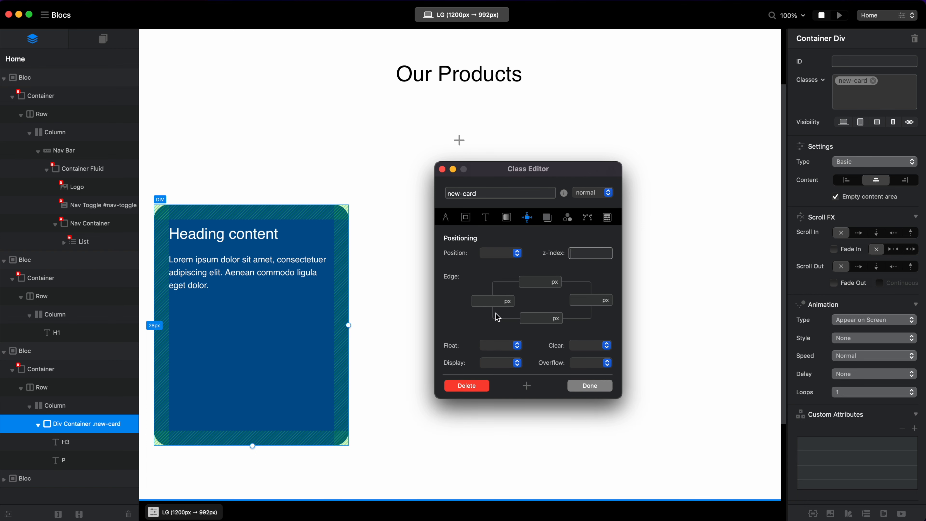
pyautogui.click(517, 364)
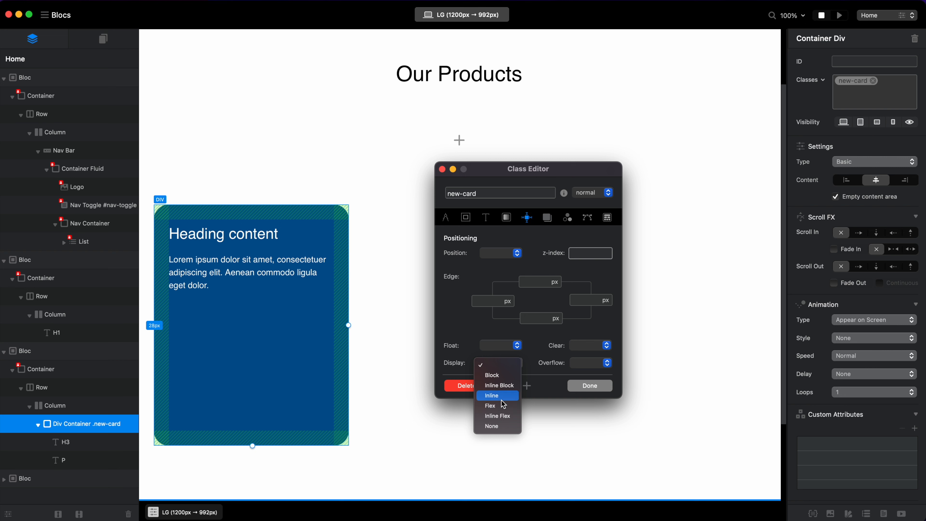
pyautogui.click(503, 406)
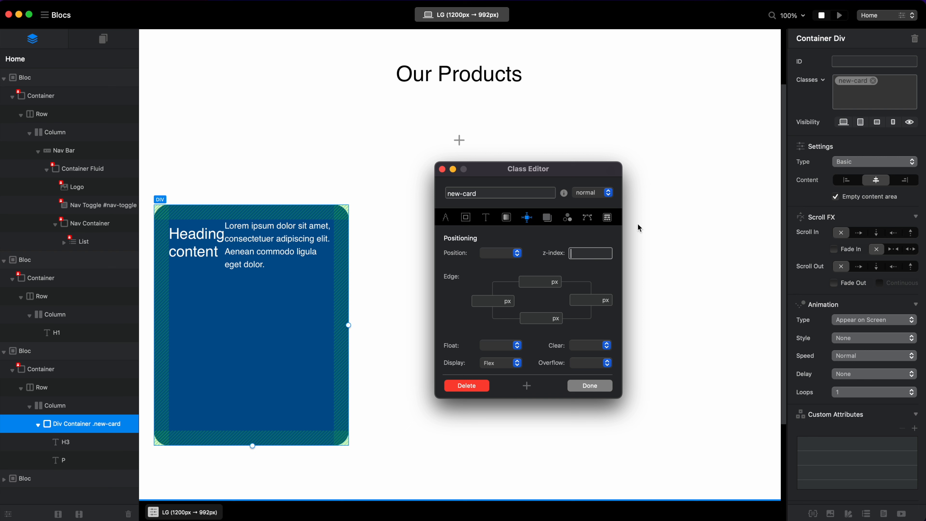
pyautogui.click(608, 218)
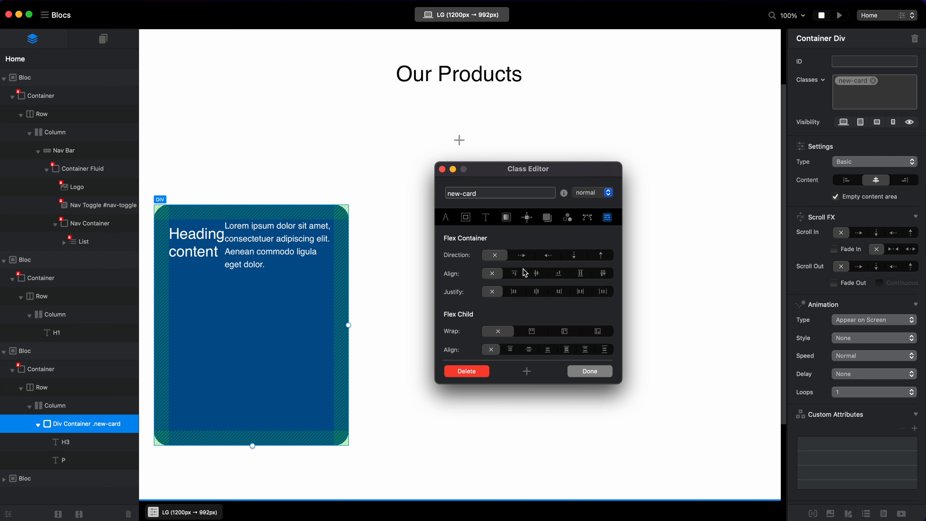
pyautogui.click(576, 256)
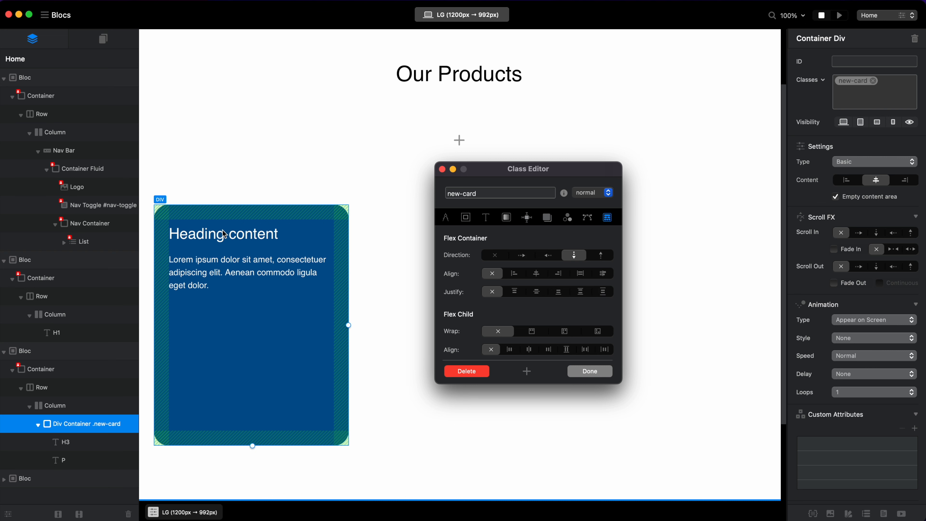
pyautogui.click(608, 256)
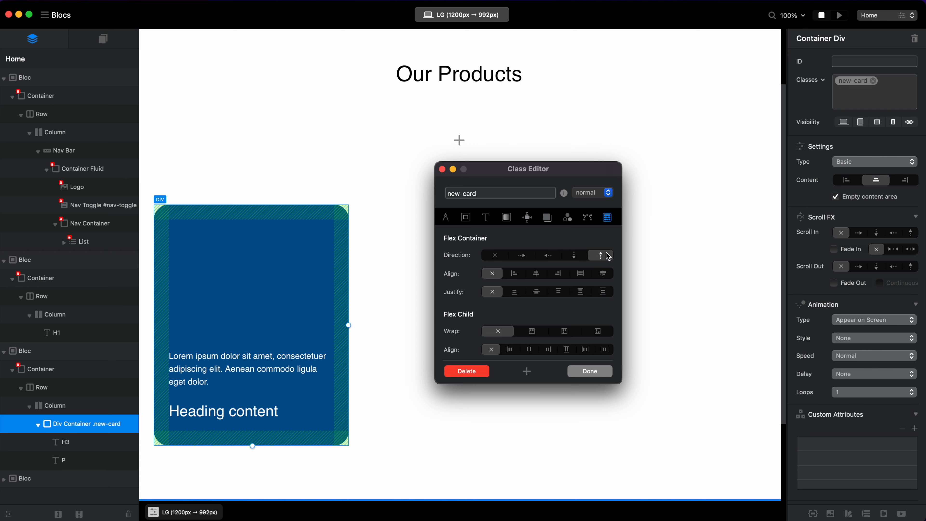
pyautogui.click(573, 257)
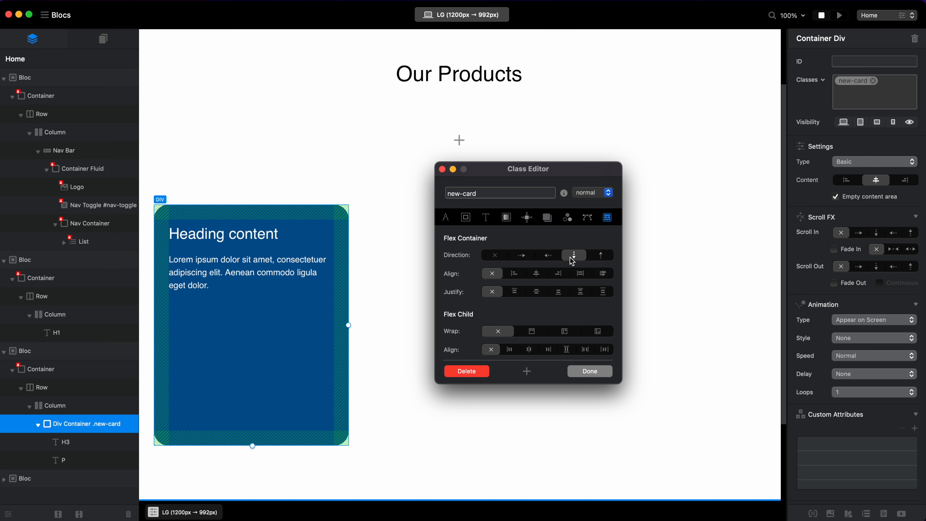
# Justify the flex content to the lower end of the card, leaving the flex container alignment unset.
pyautogui.click(536, 274)
pyautogui.click(537, 292)
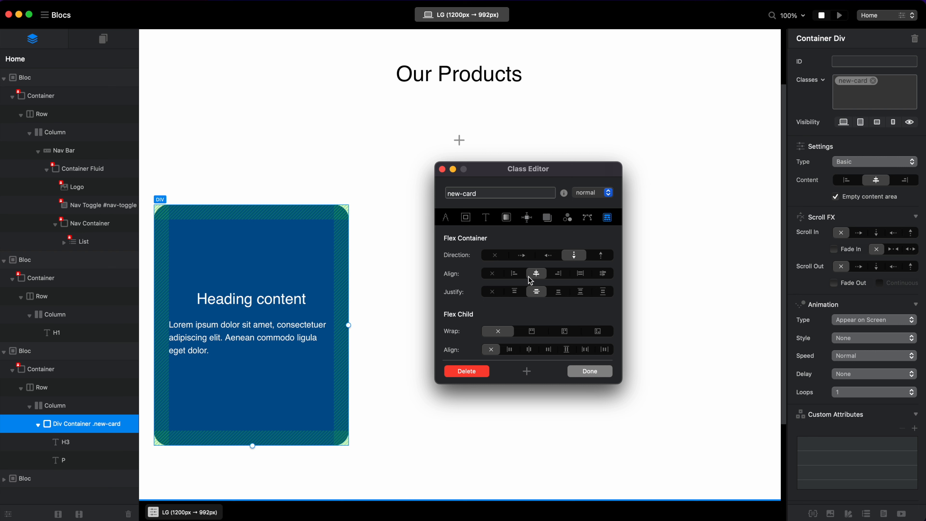
pyautogui.click(490, 276)
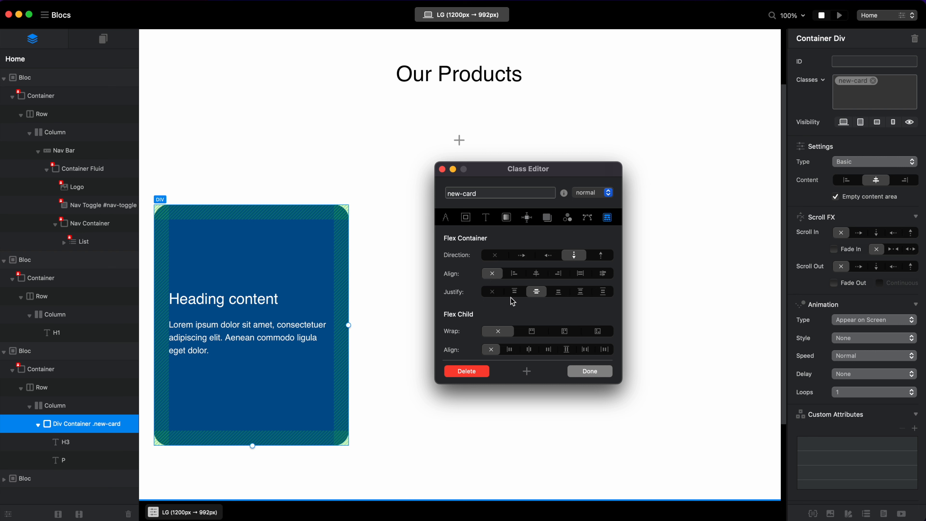
pyautogui.click(559, 292)
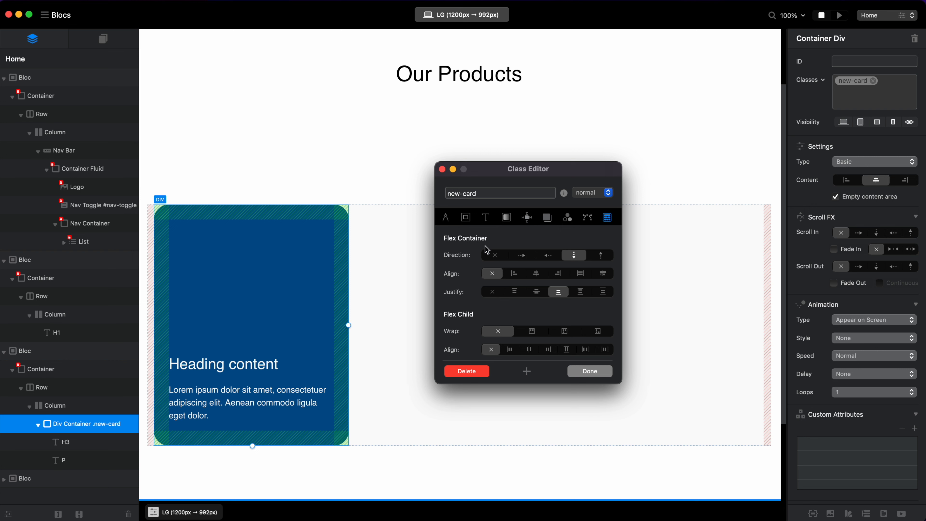
# Remove the card paragraph's margin, set the card heading's margin to the smallest size, and finish editing the class.
pyautogui.click(262, 405)
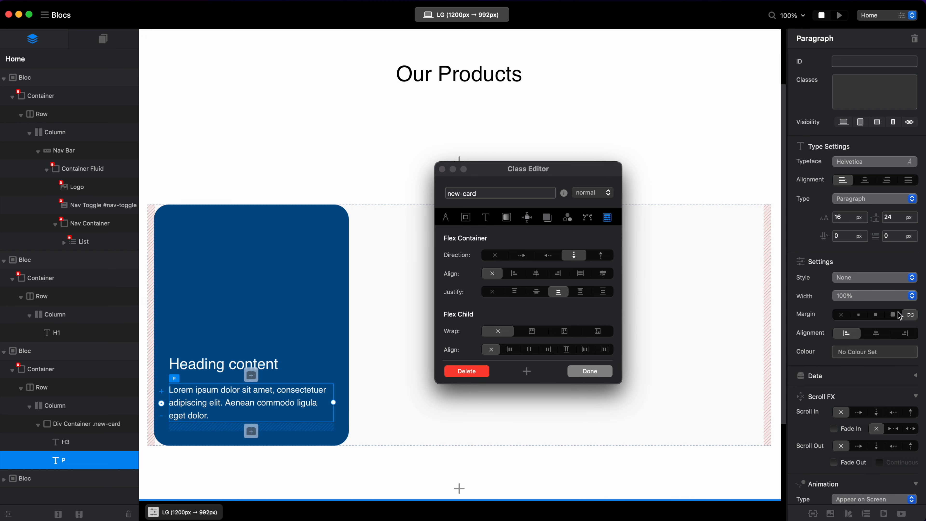
pyautogui.click(842, 315)
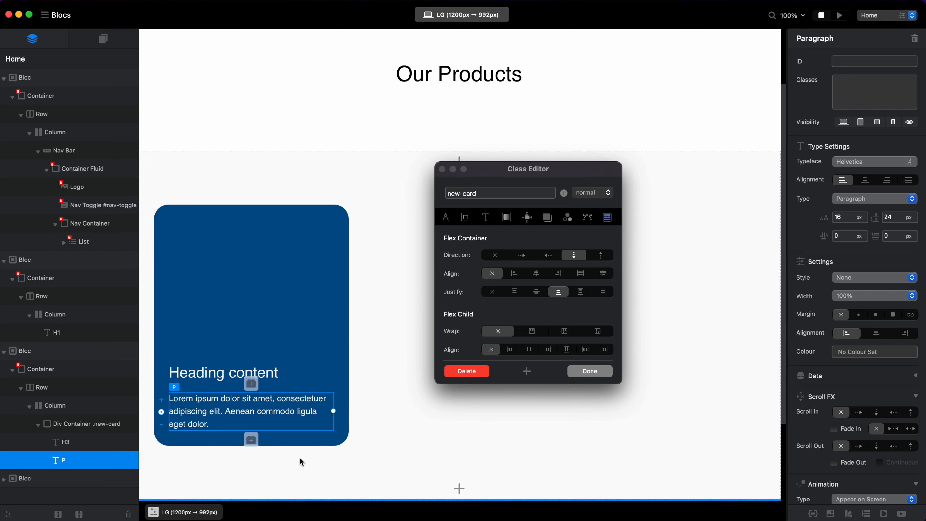
pyautogui.click(298, 374)
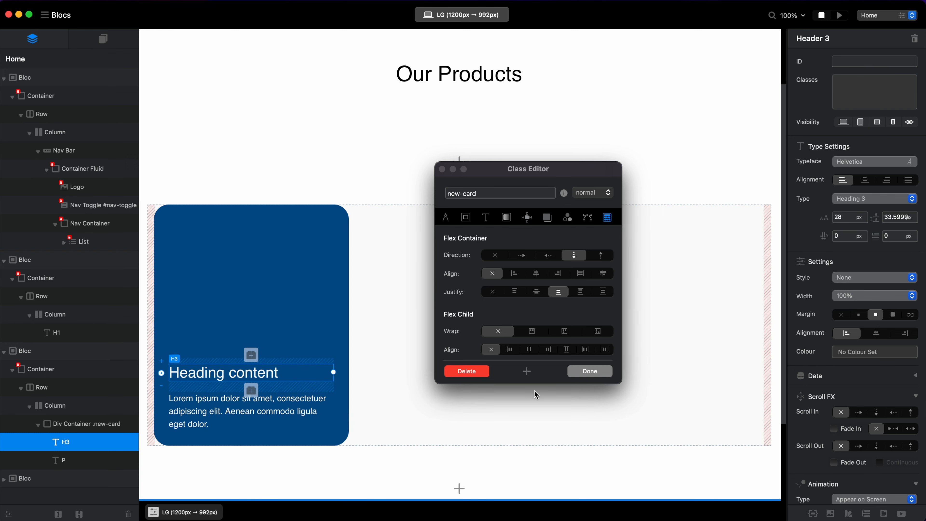
pyautogui.click(859, 315)
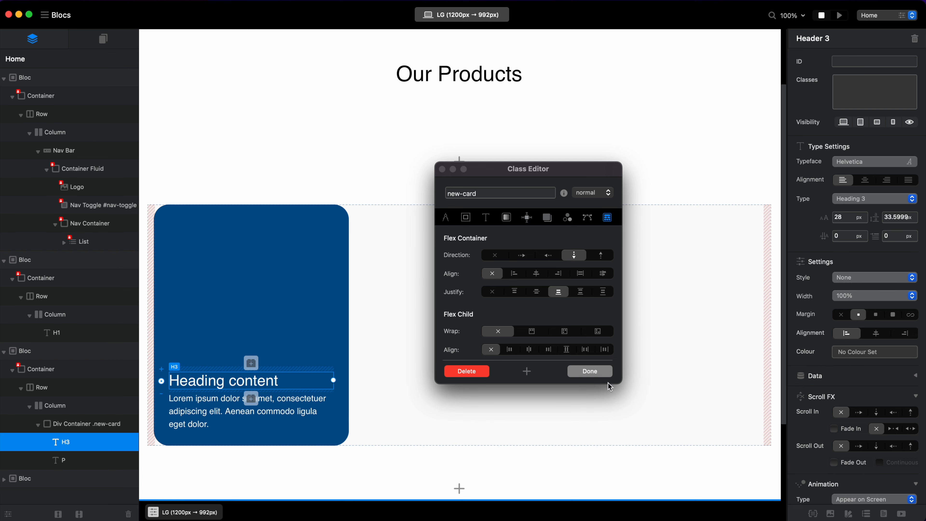
pyautogui.click(591, 371)
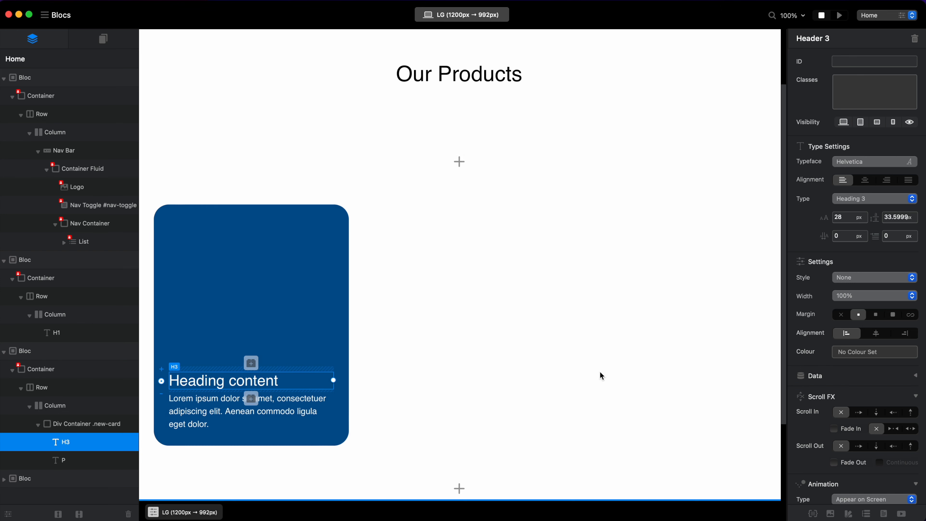
# Open the typography settings of the shared h1,h2,h3,h4,h5,h6,p,label,.btn,a class for editing.
pyautogui.click(813, 514)
pyautogui.click(855, 136)
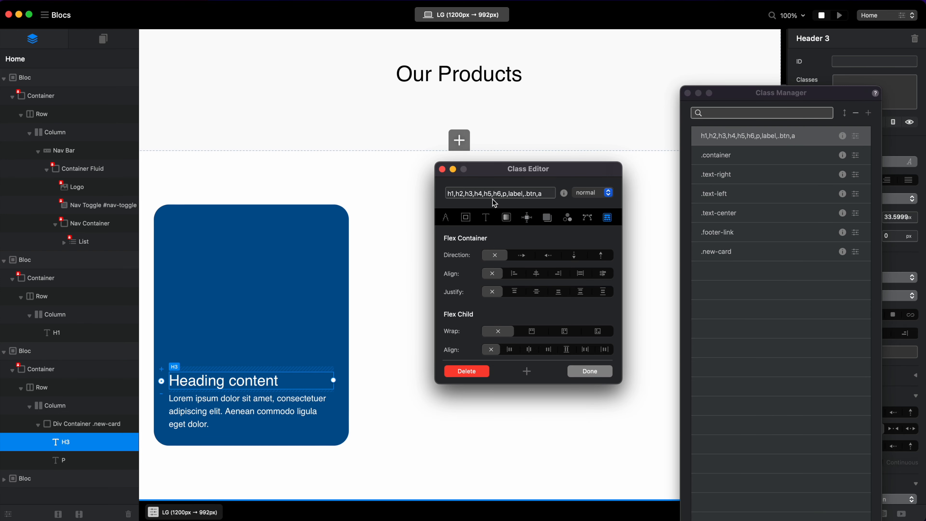
pyautogui.click(487, 217)
# Set the shared text class's typeface to Poppins Regular and check it across the page down to the footer.
pyautogui.click(543, 256)
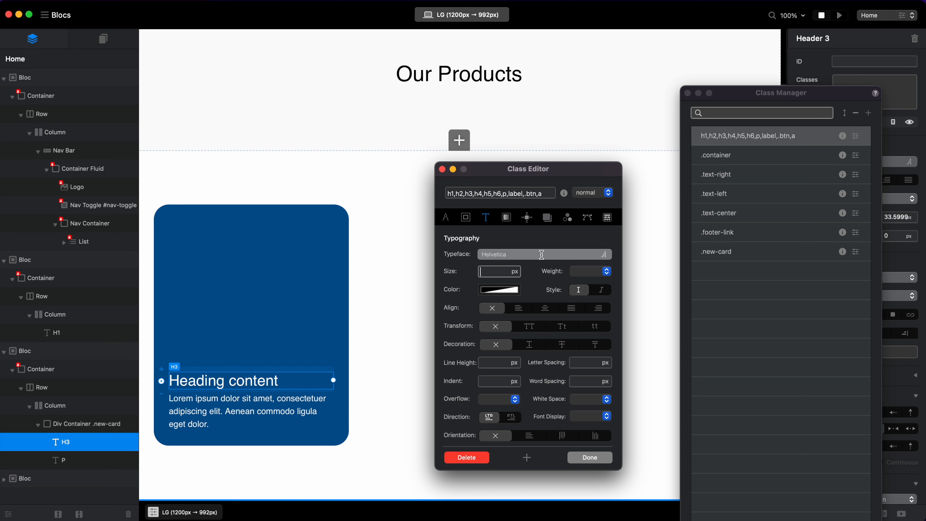
pyautogui.scroll(-10, 531, 328)
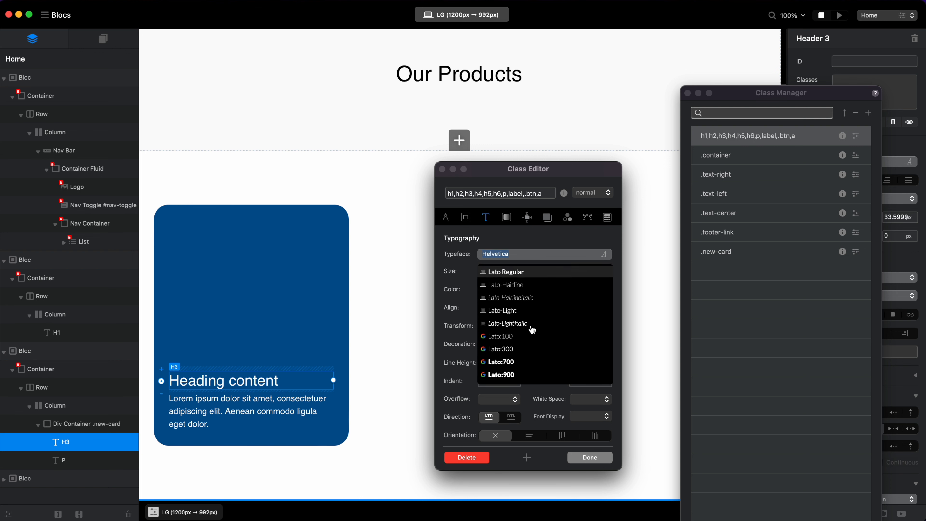
pyautogui.write('po')
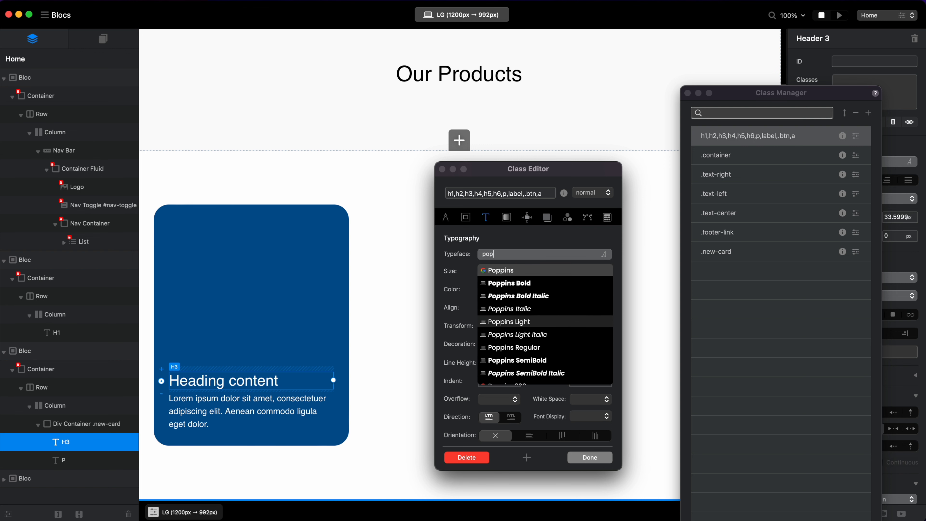
pyautogui.write('p')
pyautogui.click(553, 348)
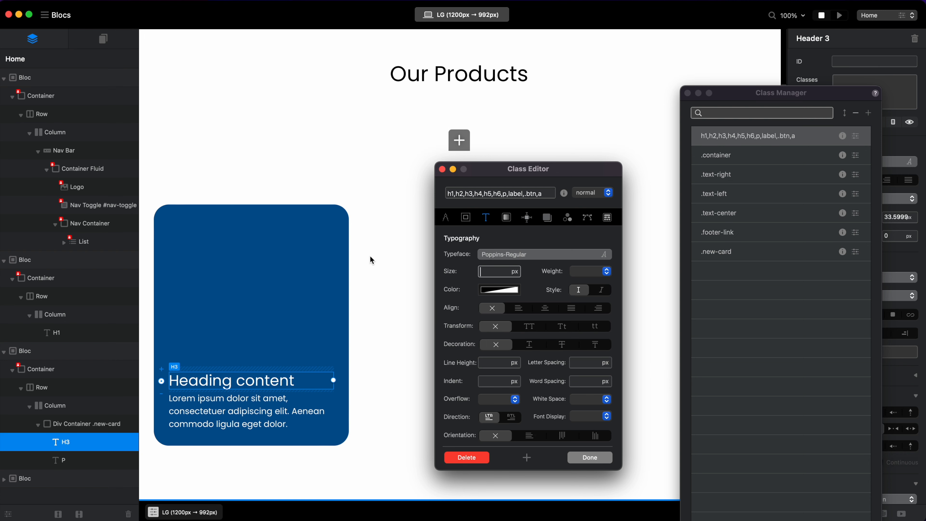
pyautogui.scroll(3, 370, 256)
pyautogui.scroll(-6, 370, 255)
pyautogui.scroll(1, 370, 255)
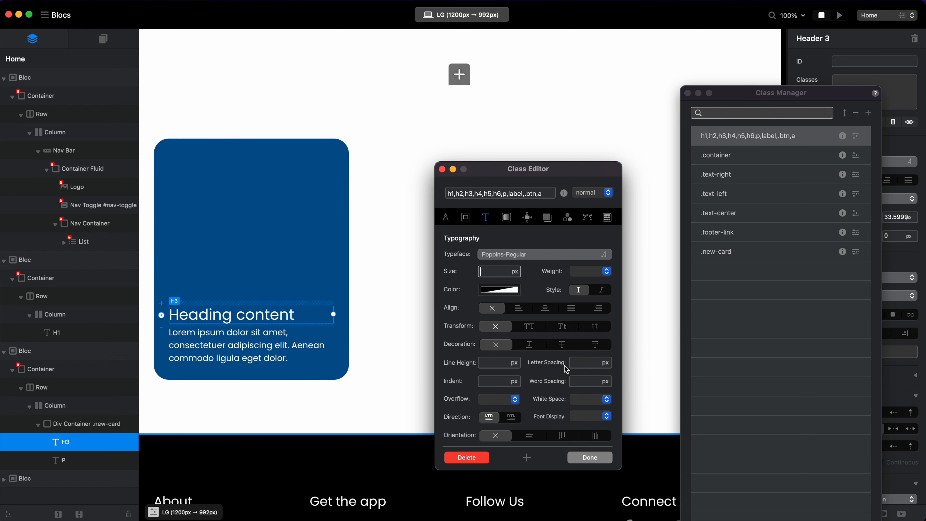
# Set the shared text class's typeface to Open Sans Regular and finish managing the classes.
pyautogui.click(521, 257)
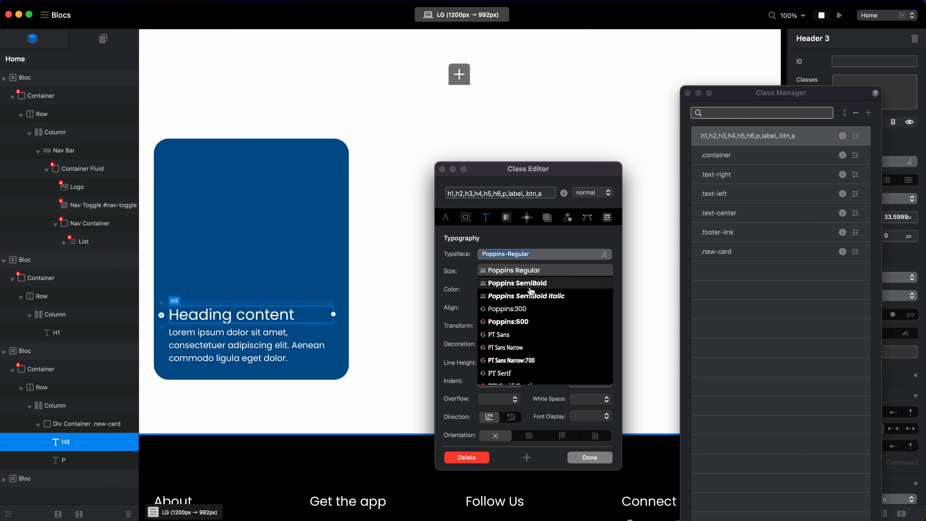
pyautogui.scroll(8, 531, 292)
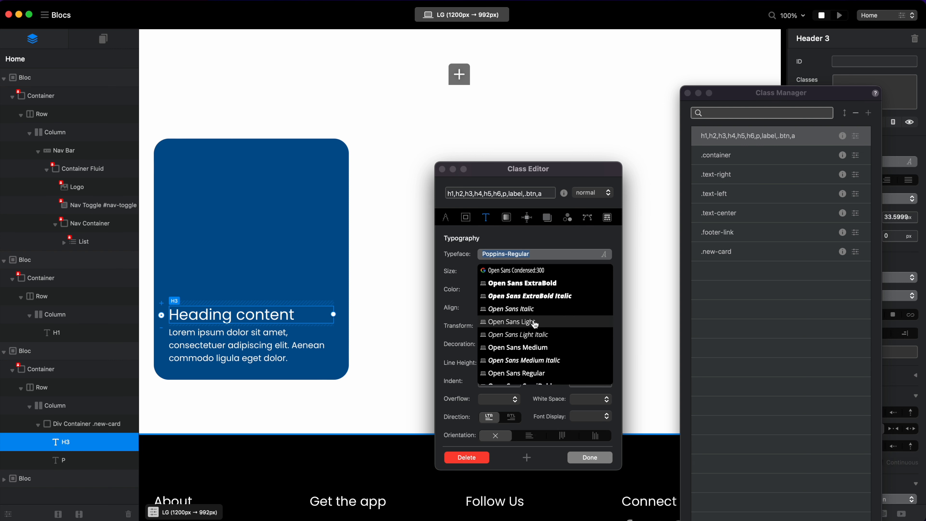
pyautogui.scroll(-2, 558, 348)
pyautogui.click(550, 347)
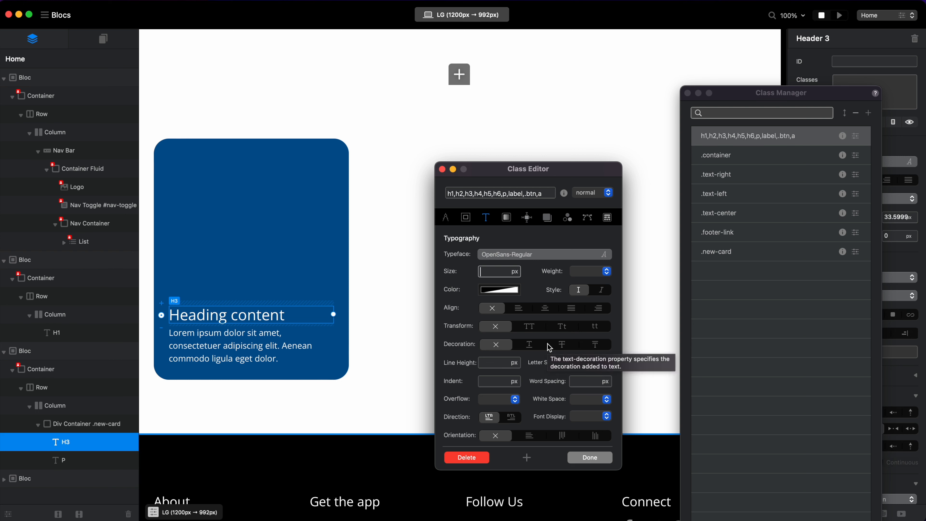
pyautogui.click(590, 457)
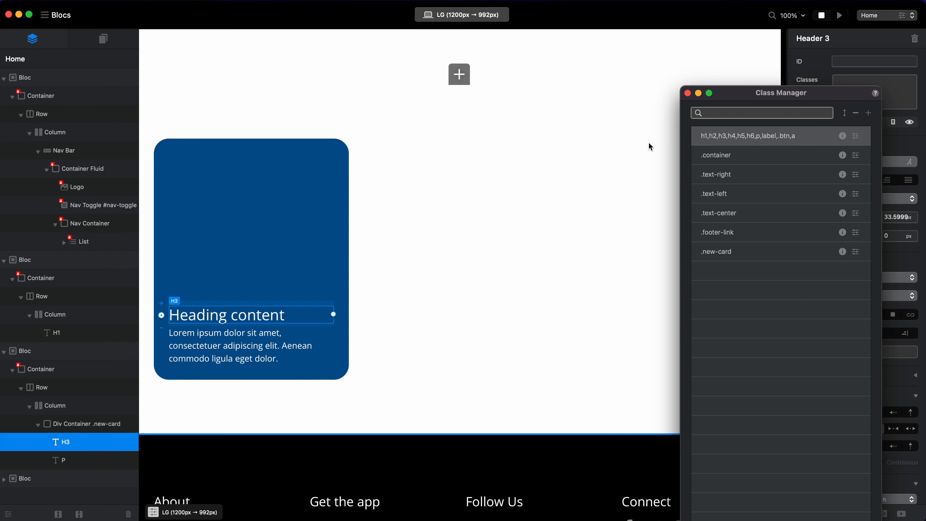
pyautogui.click(688, 93)
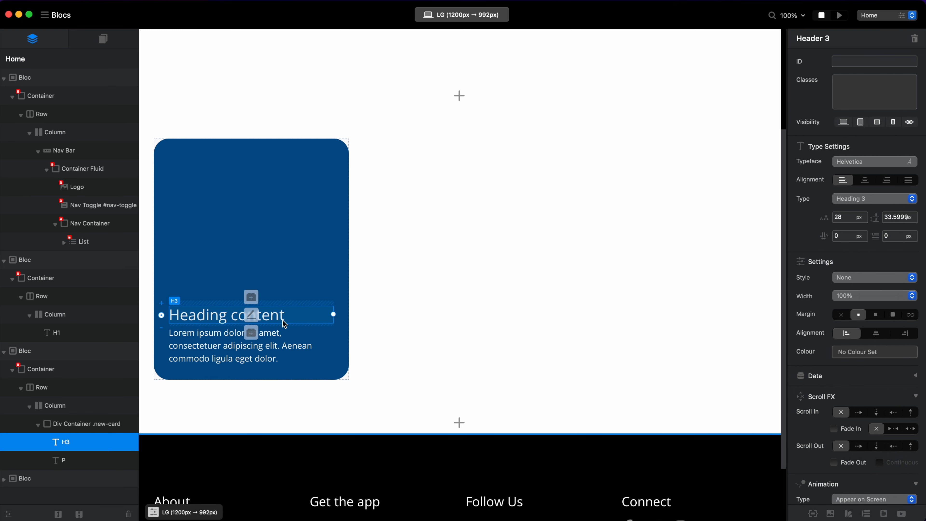
# Preview the page in the browser, examine the card and its text, and return to Blocs.
pyautogui.doubleClick(272, 316)
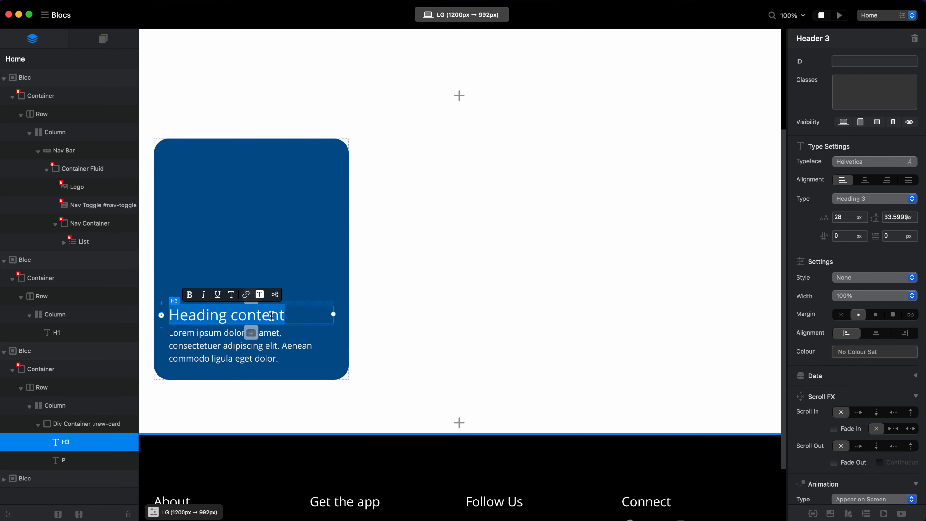
pyautogui.click(370, 289)
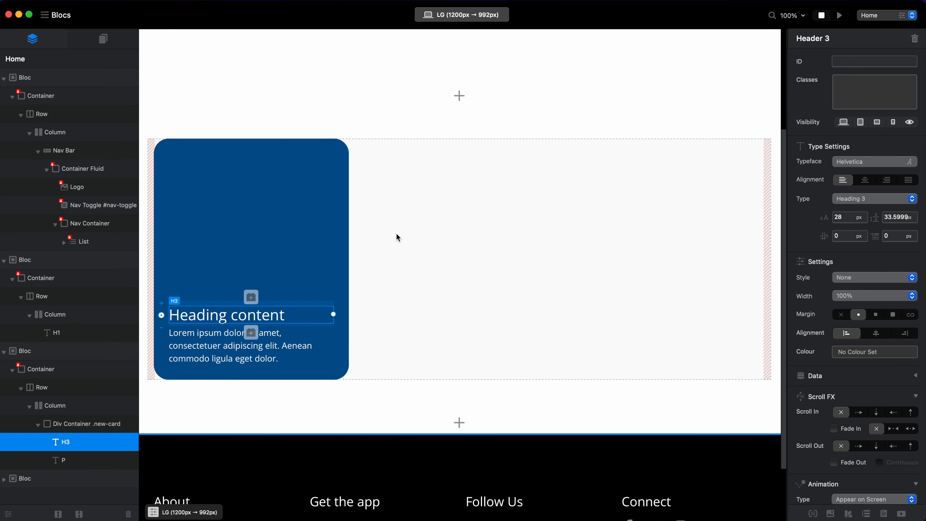
pyautogui.press('shift+super+p')
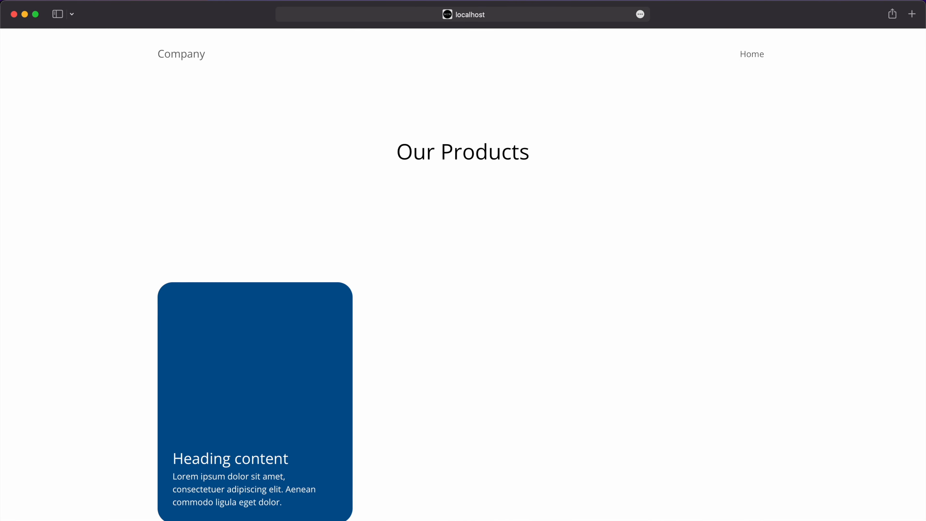
pyautogui.scroll(-2, 688, 426)
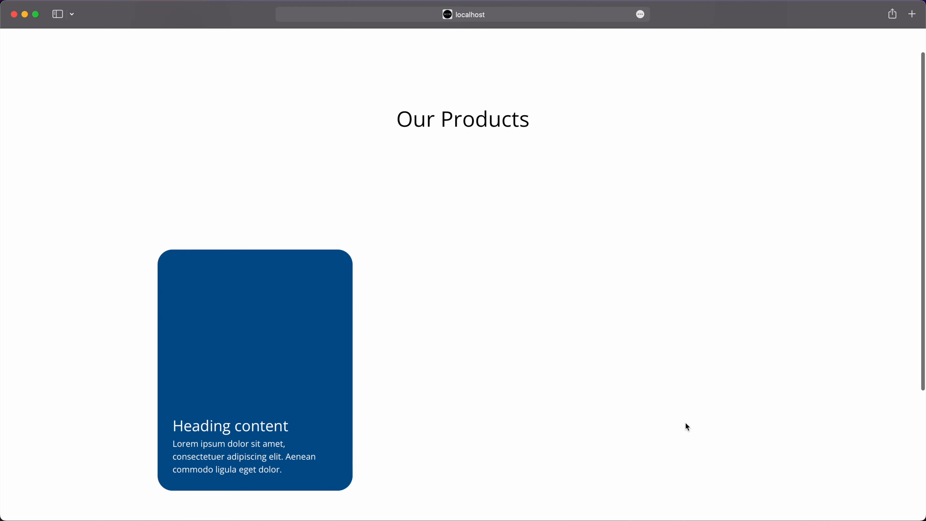
pyautogui.scroll(-5, 686, 424)
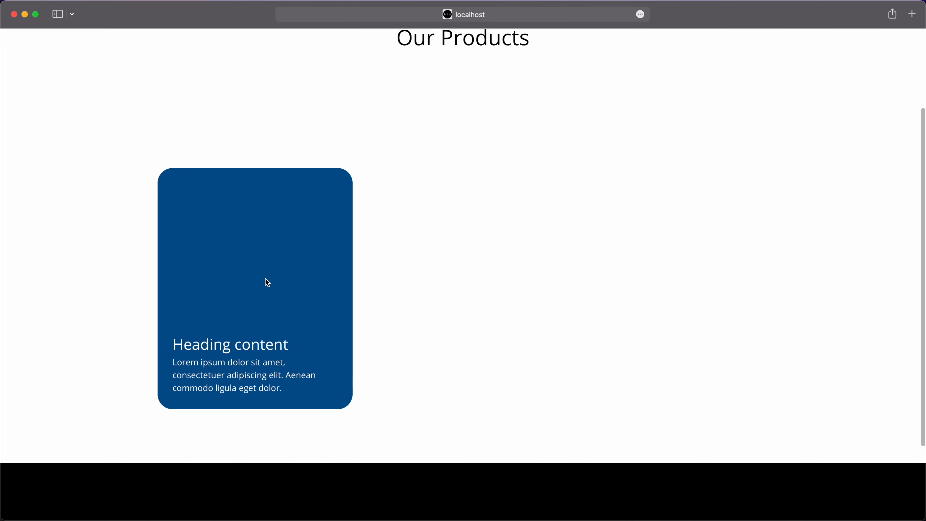
pyautogui.press('super+Tab')
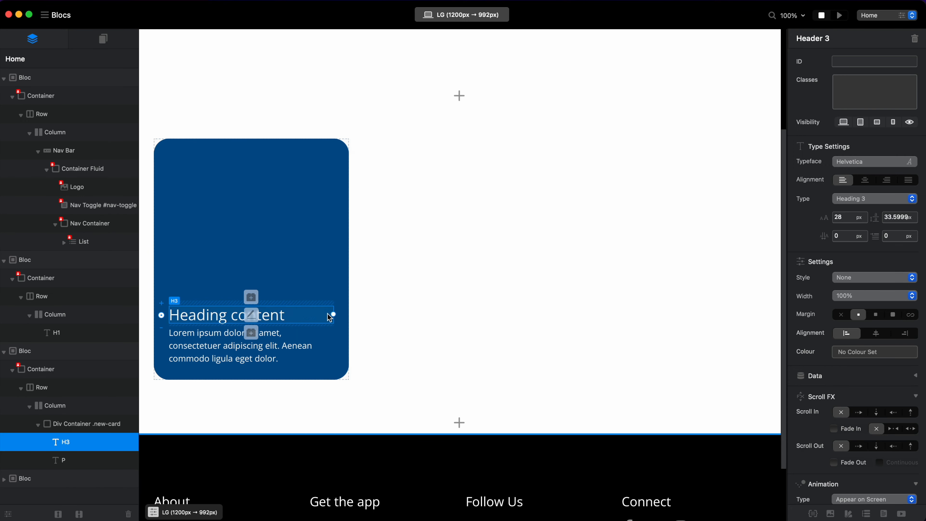
# Turn the card's entire heading text into a link and assign it the new class new-card-link.
pyautogui.doubleClick(276, 319)
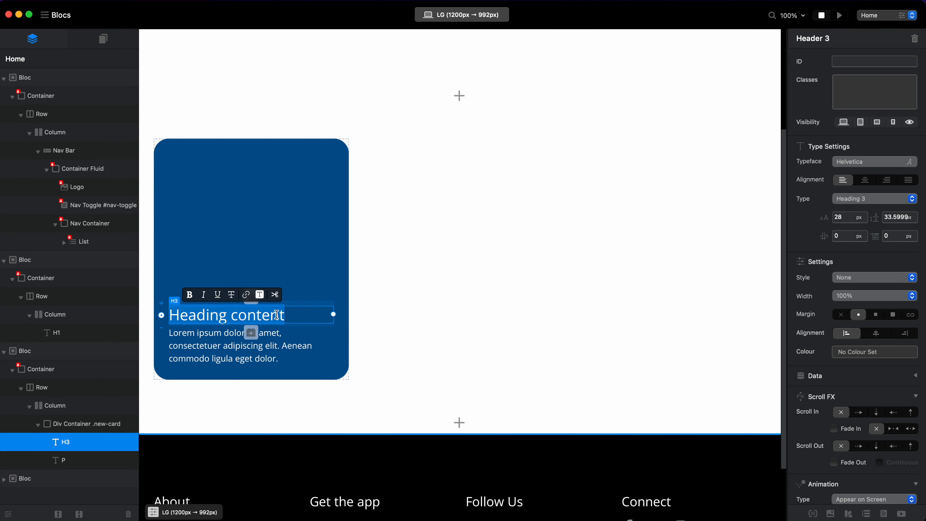
pyautogui.click(247, 295)
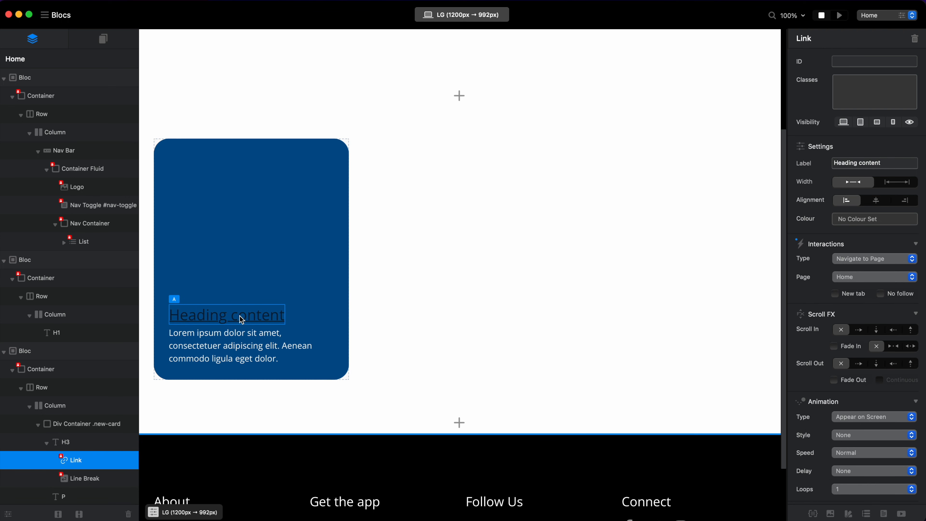
pyautogui.click(859, 91)
pyautogui.write('new-ca')
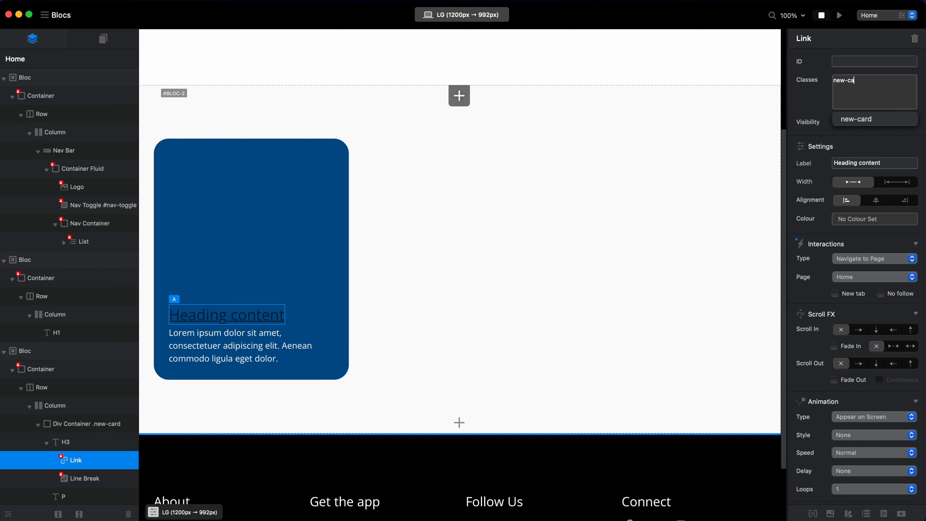
pyautogui.write('rd-link')
pyautogui.press('Return')
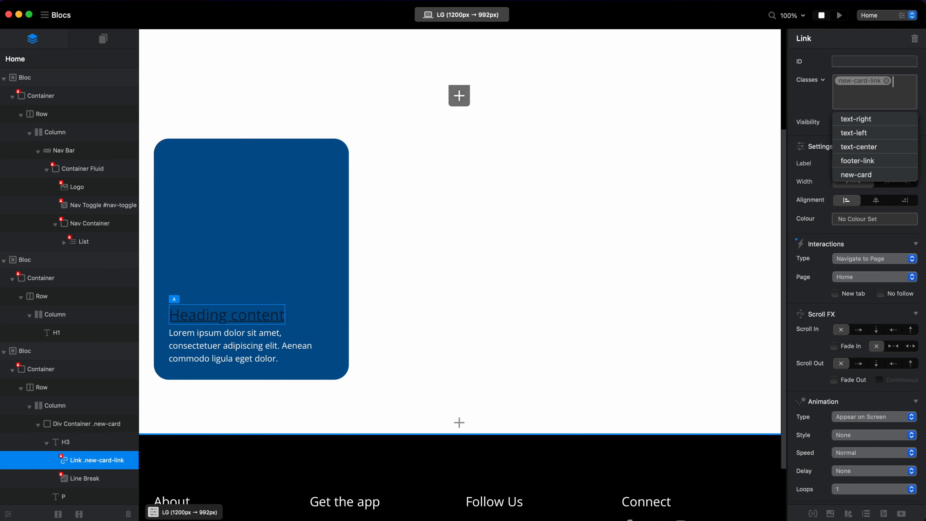
# Edit the new-card-link class to have no text decoration and a line height of 1.5 em.
pyautogui.doubleClick(848, 87)
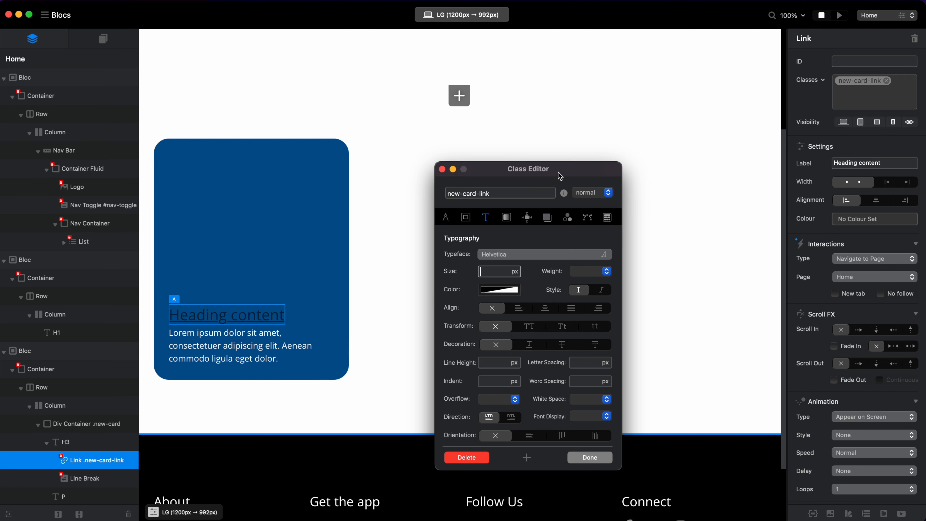
pyautogui.moveTo(561, 176); pyautogui.dragTo(570, 123)
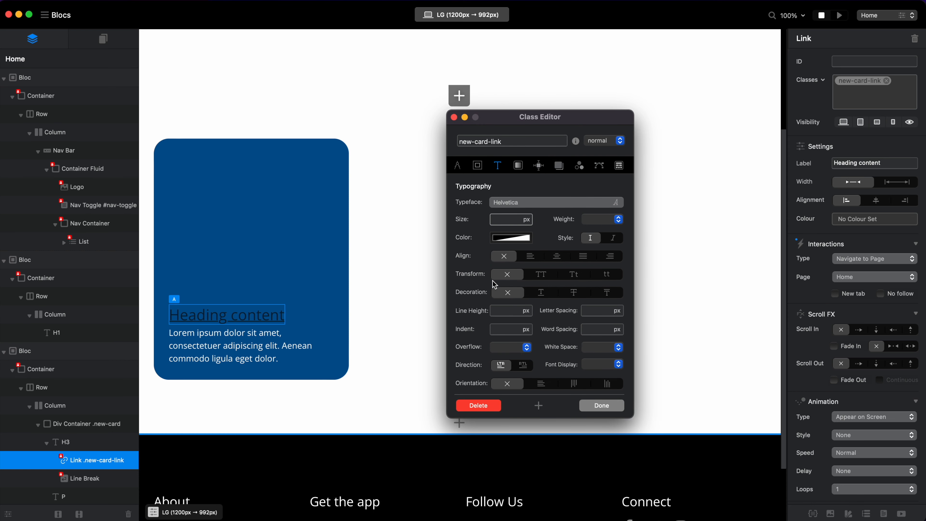
pyautogui.click(509, 295)
pyautogui.click(501, 310)
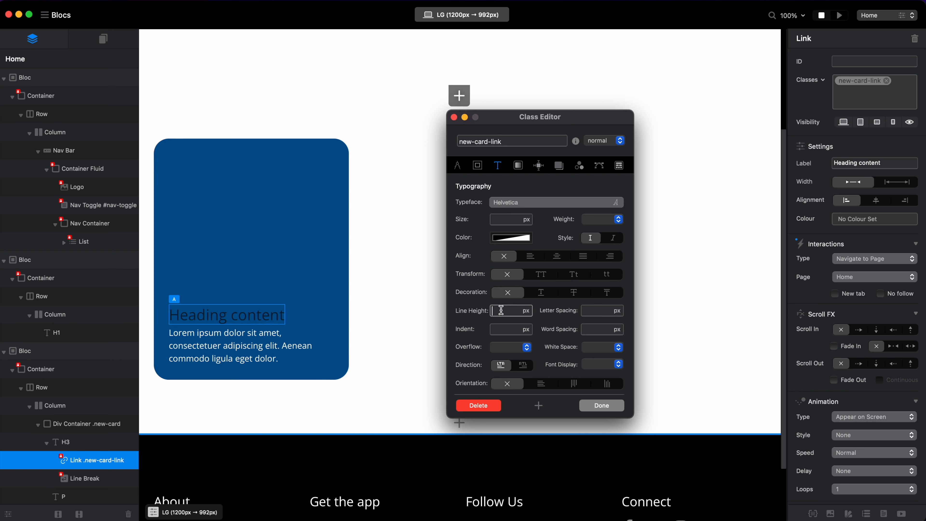
pyautogui.click(528, 311)
pyautogui.click(528, 329)
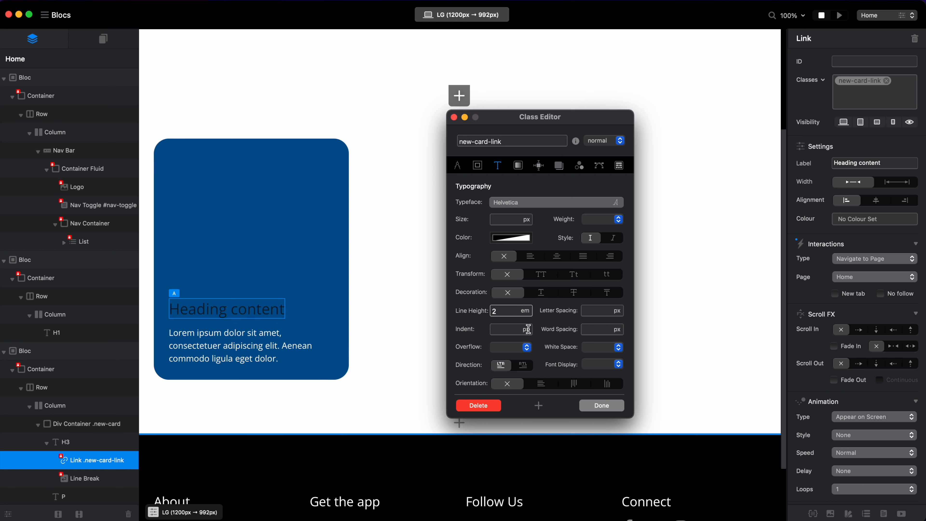
pyautogui.doubleClick(495, 311)
pyautogui.write('1.5')
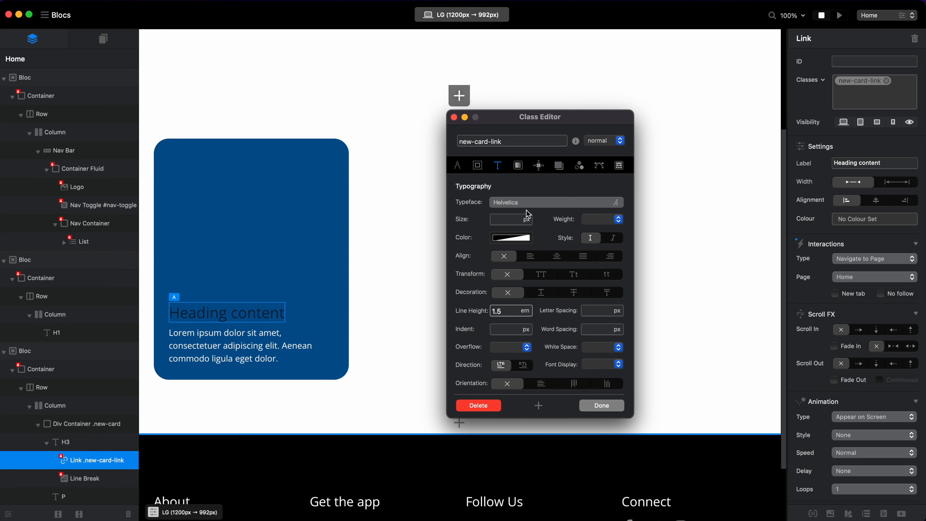
# Set the new-card-link class's text colour to Snow from the Crayons palette.
pyautogui.click(511, 238)
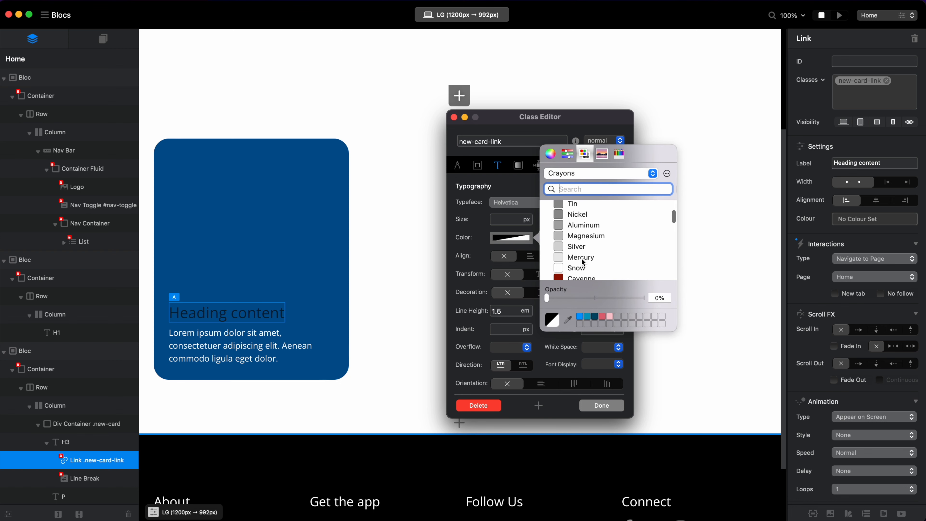
pyautogui.click(581, 271)
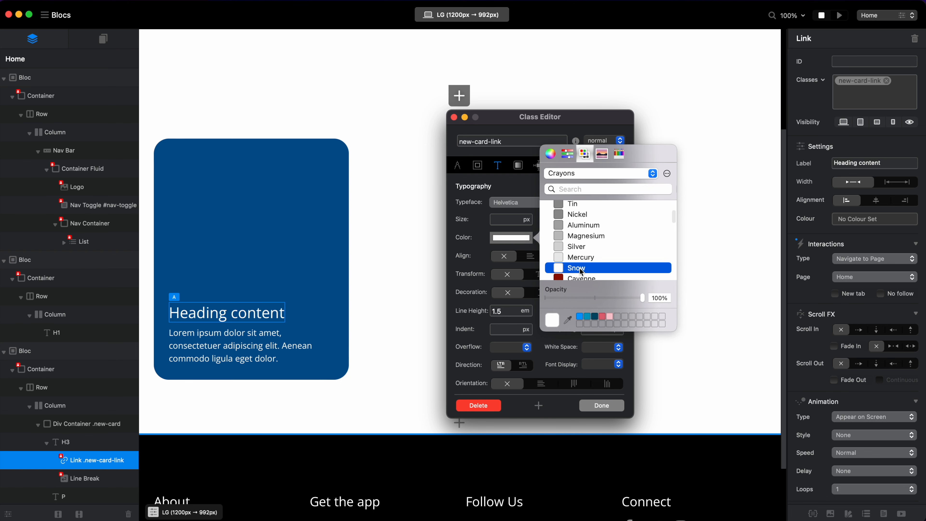
pyautogui.click(478, 215)
# Set the new-card-link class's typeface to Open Sans Bold and finish editing the class.
pyautogui.click(559, 200)
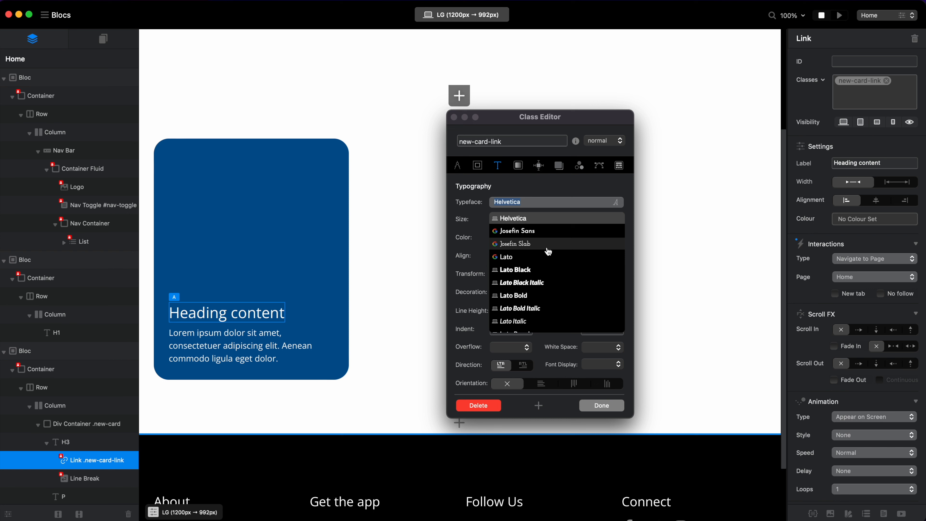
pyautogui.write('pop')
pyautogui.write('ope')
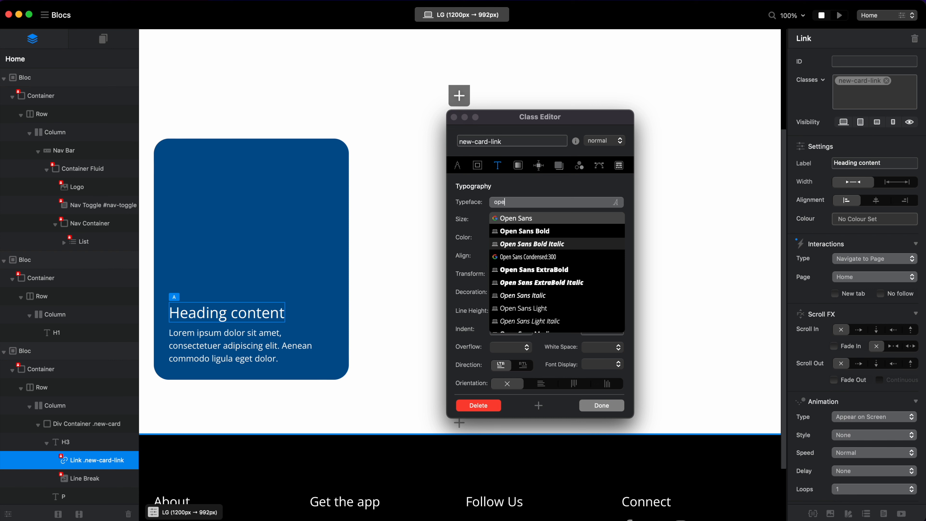
pyautogui.write('n')
pyautogui.click(549, 232)
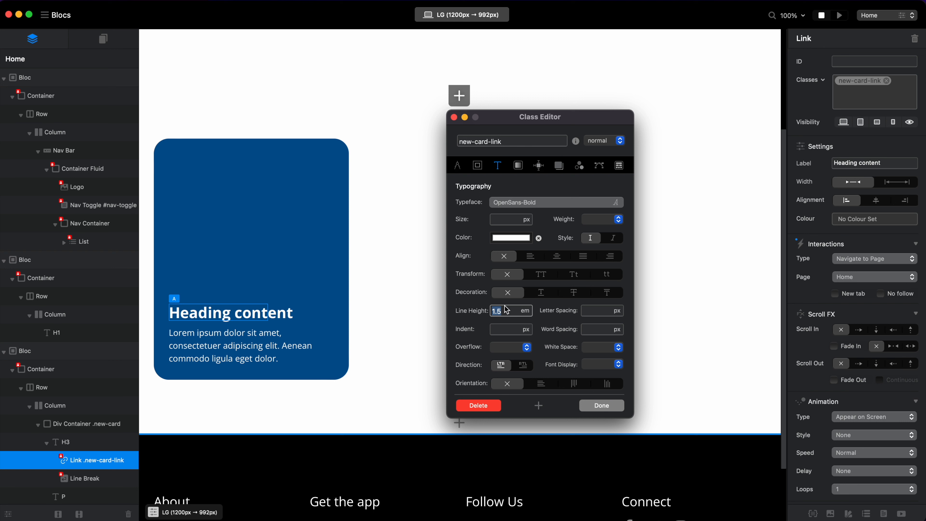
pyautogui.click(596, 406)
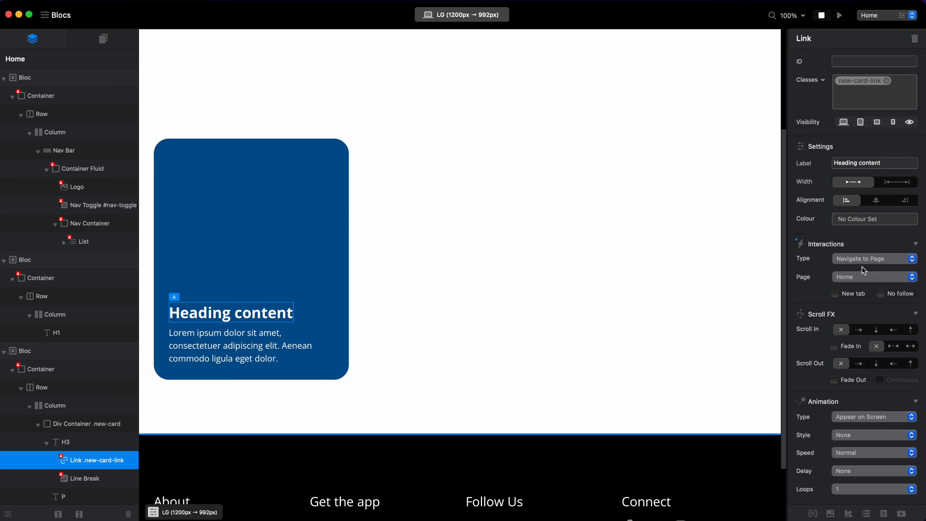
# Review the heading link's available interaction types without changing Navigate to Page, and preview the page in the browser.
pyautogui.click(861, 265)
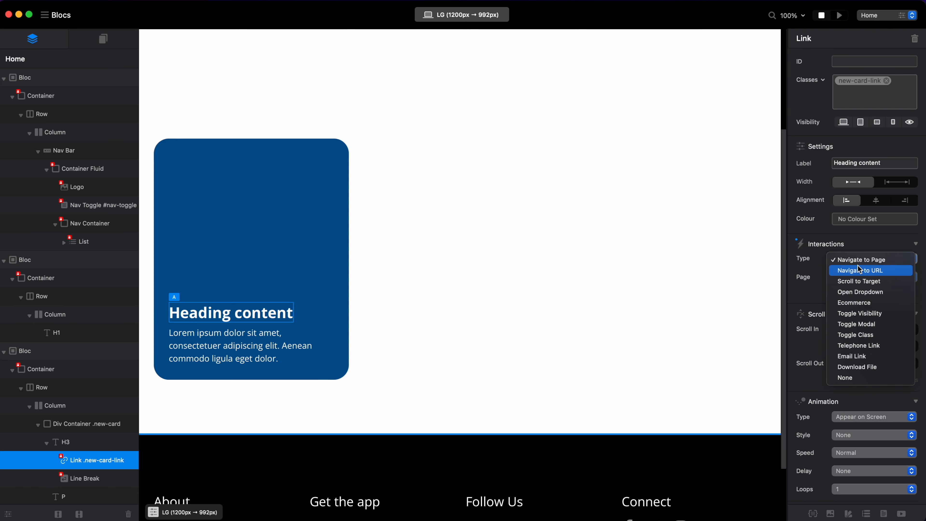
pyautogui.click(802, 269)
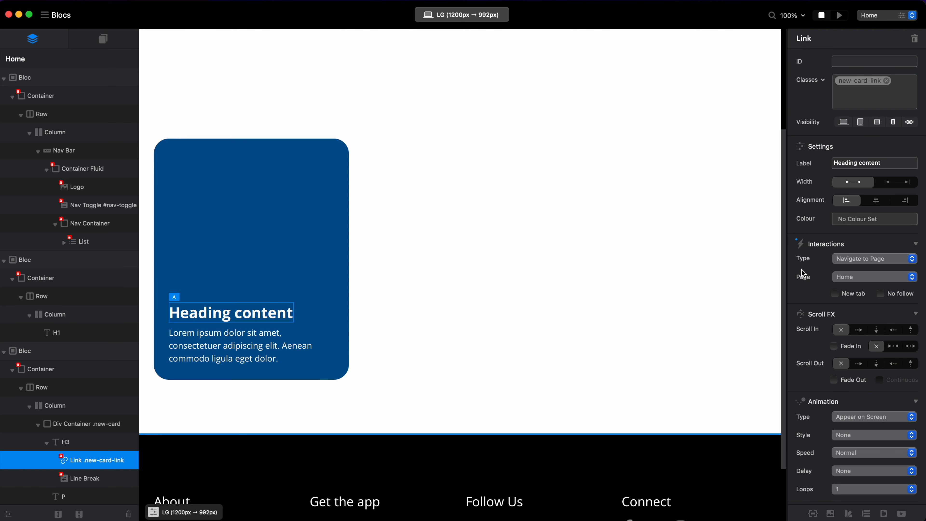
pyautogui.press('super+p')
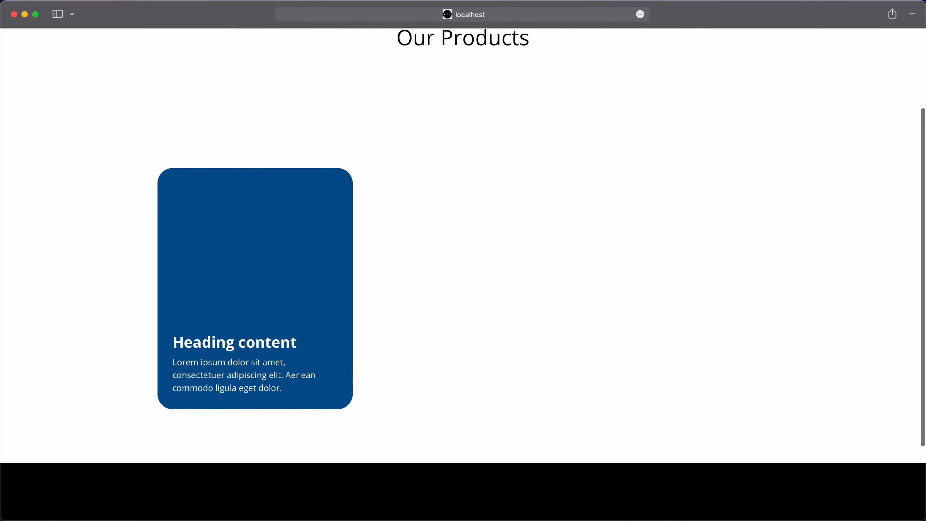
# Return to Blocs, add the stretched-link class to the heading link, and preview the page in the browser.
pyautogui.press('super+Tab')
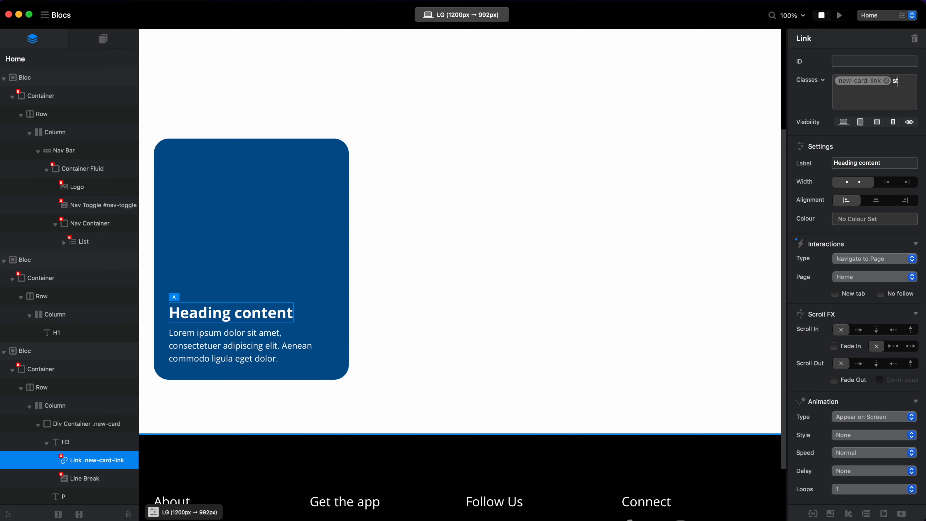
pyautogui.write('ed-link')
pyautogui.press('Return')
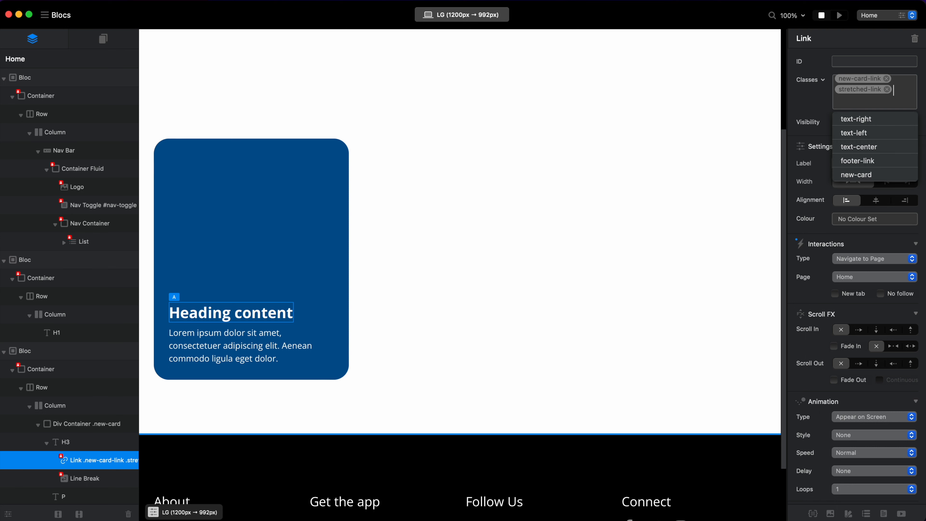
pyautogui.press('super+p')
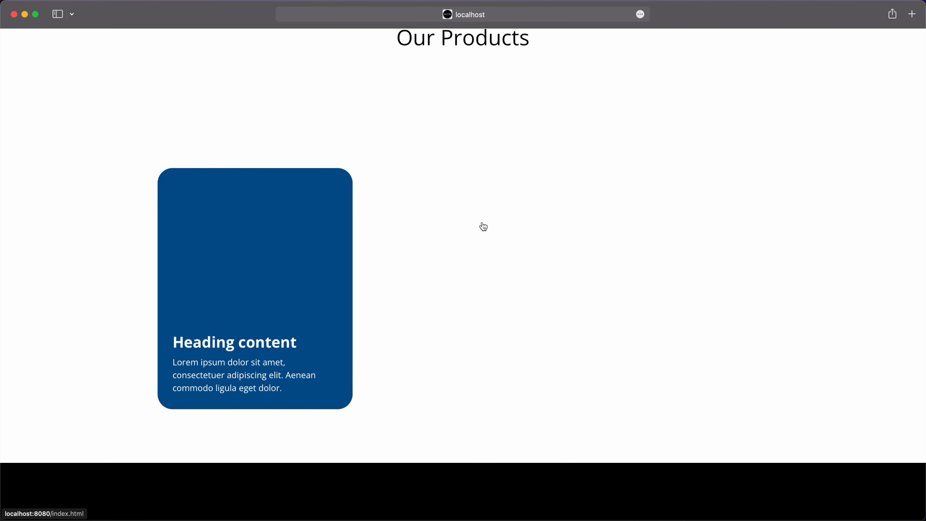
# Back in Blocs, set the new-card class's position to Relative and refresh the browser preview to check the card's clickable area.
pyautogui.press('super+Tab')
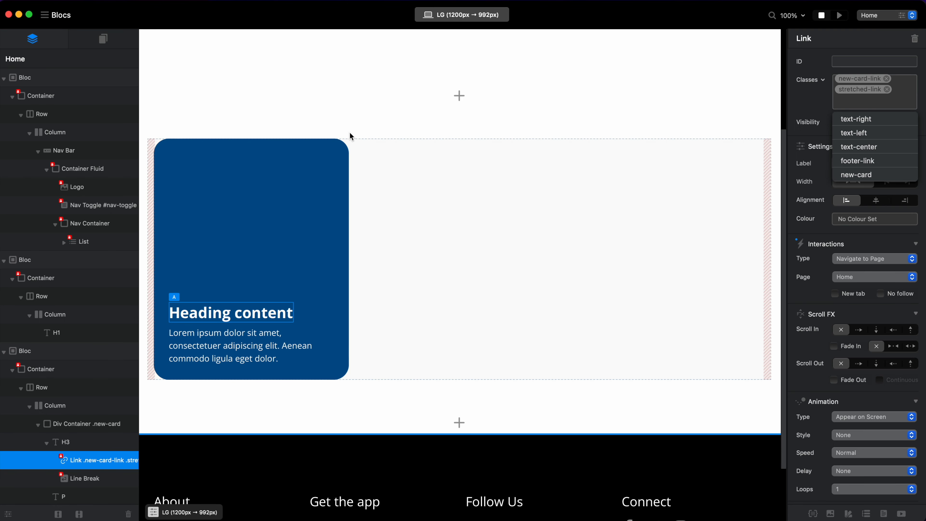
pyautogui.click(345, 153)
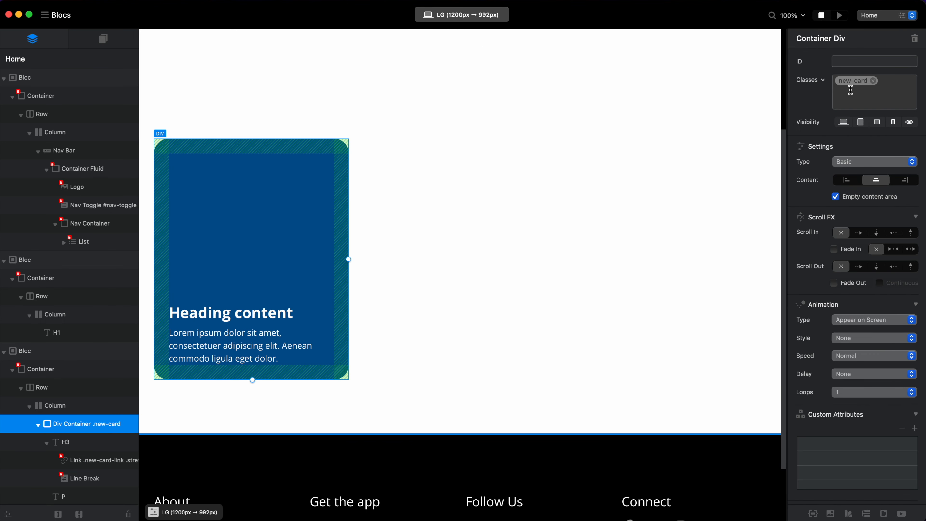
pyautogui.click(850, 81)
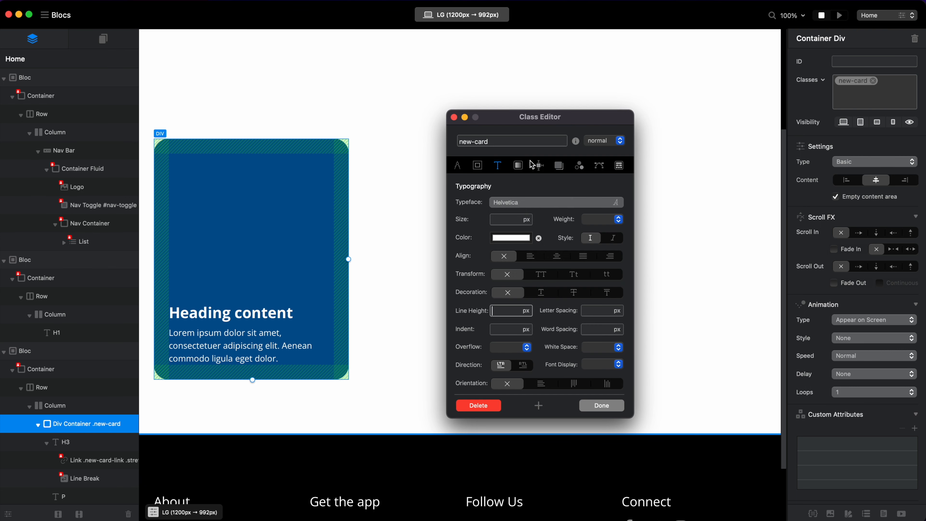
pyautogui.click(538, 165)
pyautogui.click(522, 201)
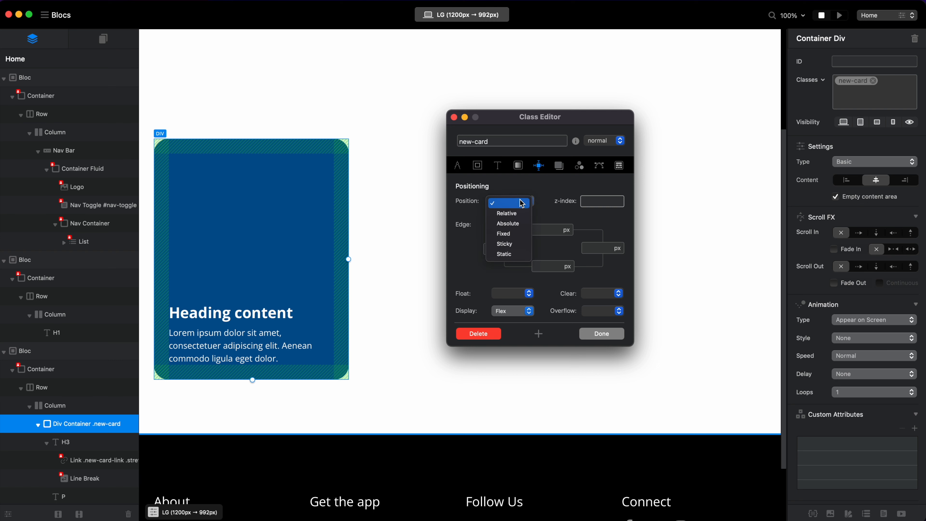
pyautogui.click(520, 212)
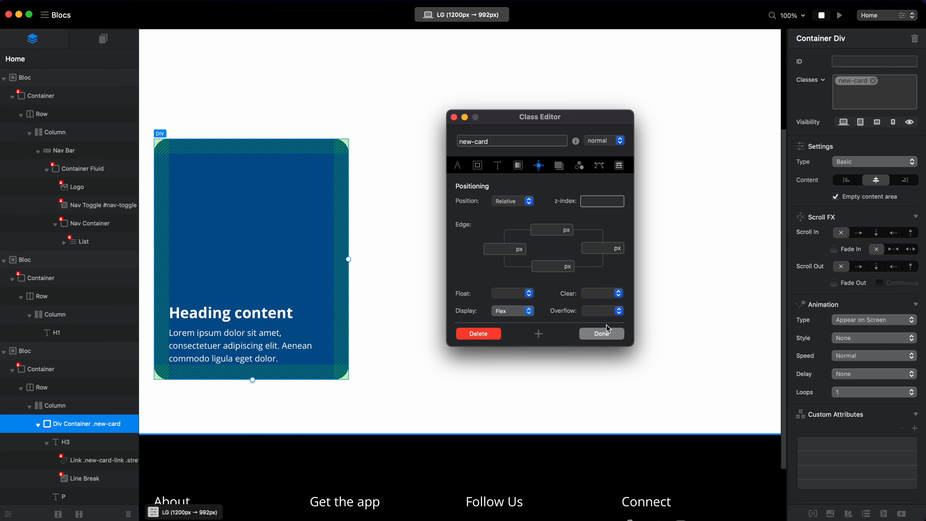
pyautogui.click(605, 334)
pyautogui.press('super+r')
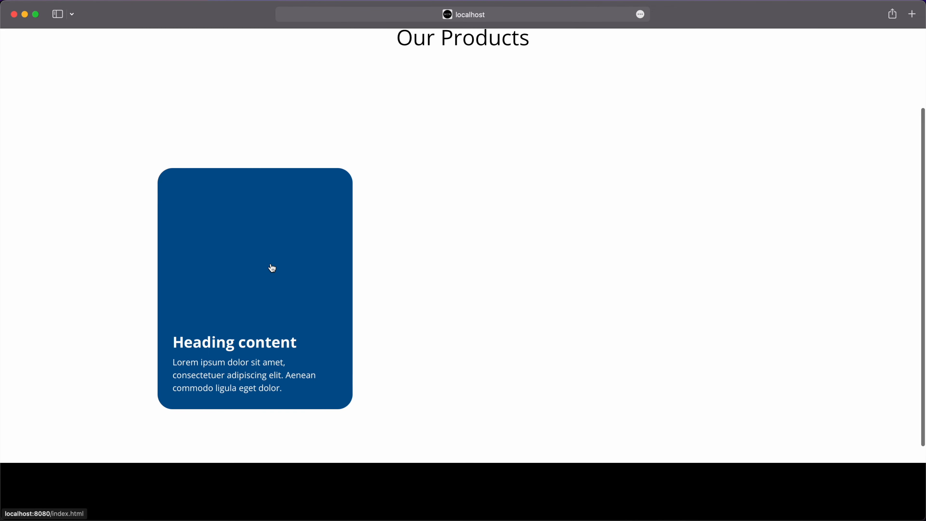
# Return to Blocs and give the new-card class a solid border with a width of 10 px.
pyautogui.press('super+Tab')
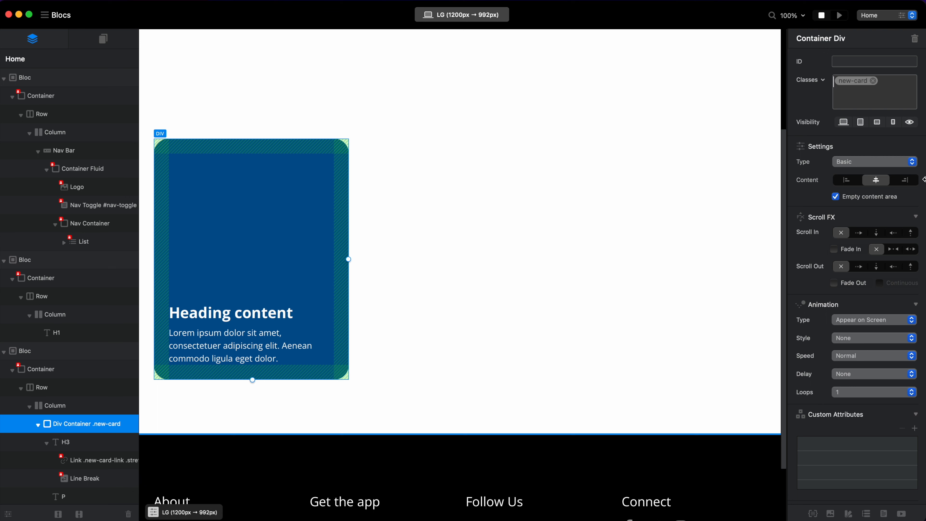
pyautogui.click(853, 83)
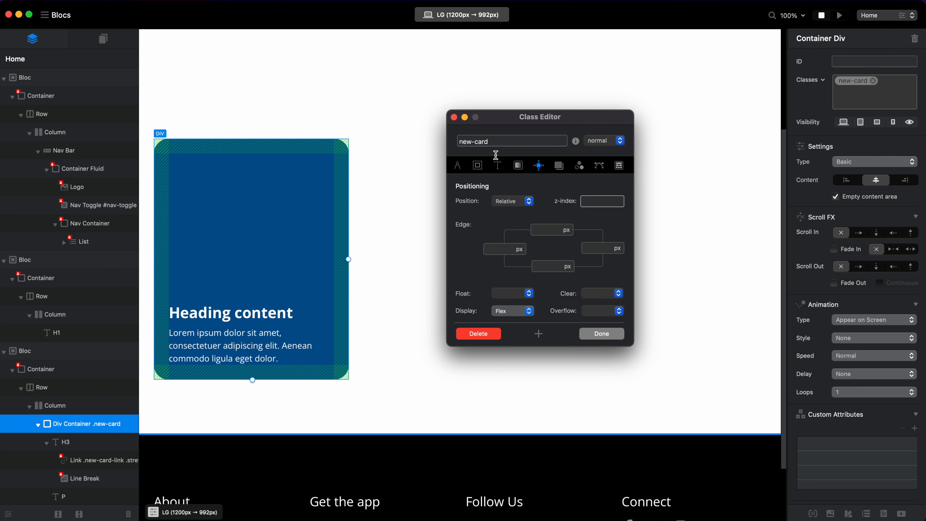
pyautogui.click(517, 166)
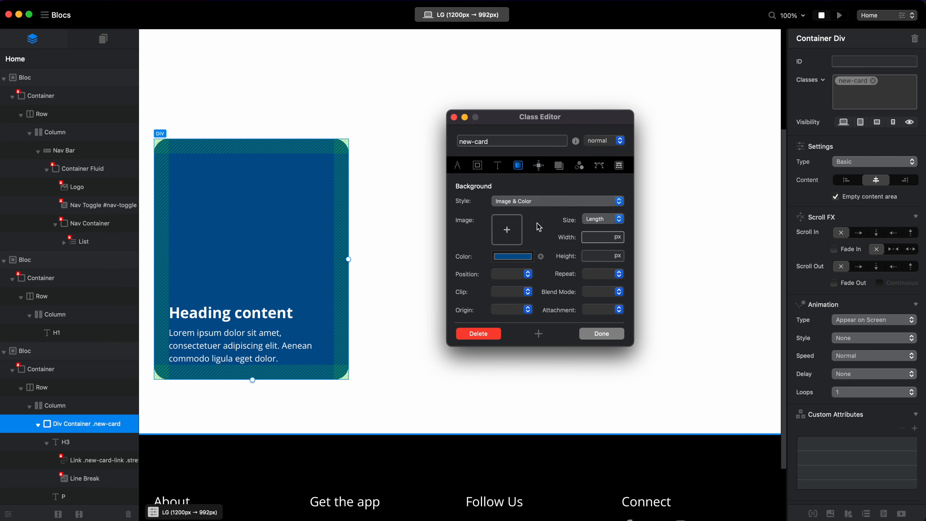
pyautogui.click(478, 165)
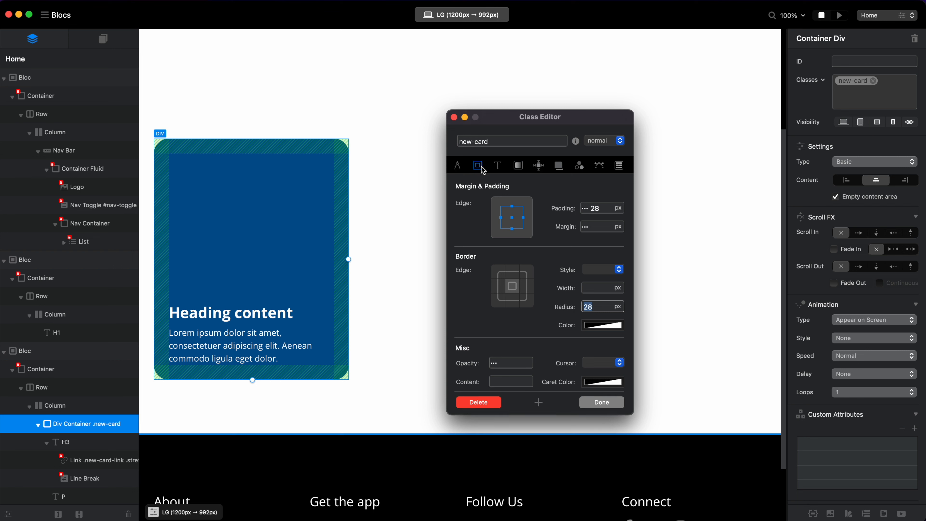
pyautogui.click(594, 286)
pyautogui.click(603, 269)
pyautogui.click(598, 279)
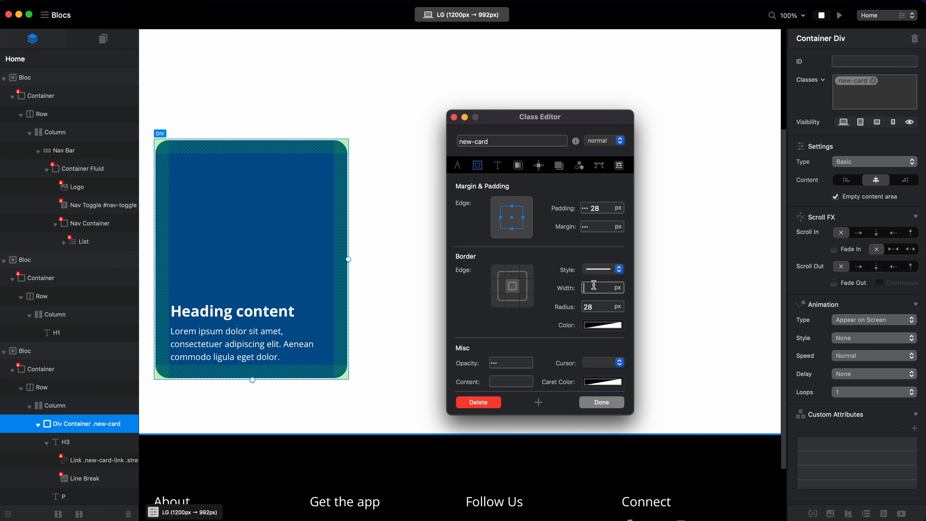
pyautogui.write('10')
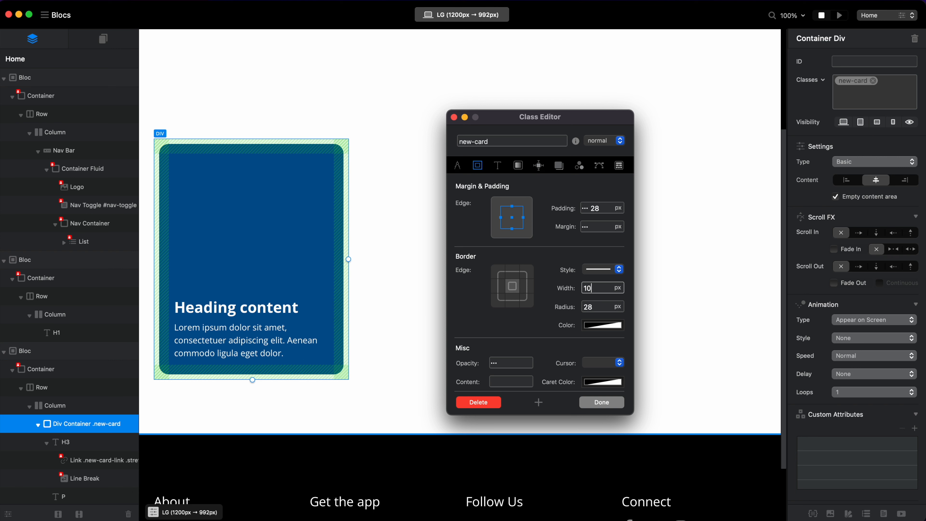
# Set the new-card class's border colour to Aqua from the Crayons palette and refresh the browser preview.
pyautogui.click(594, 326)
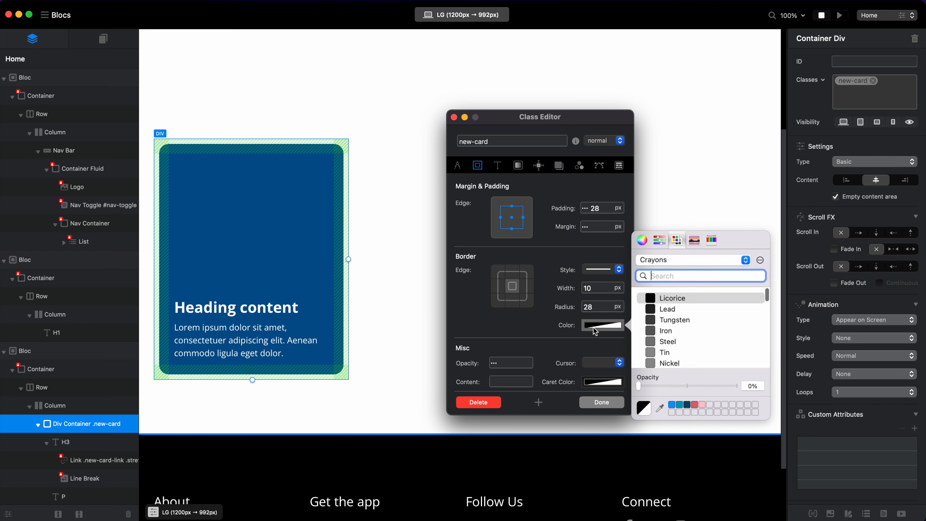
pyautogui.scroll(-10, 663, 332)
pyautogui.scroll(-3, 663, 333)
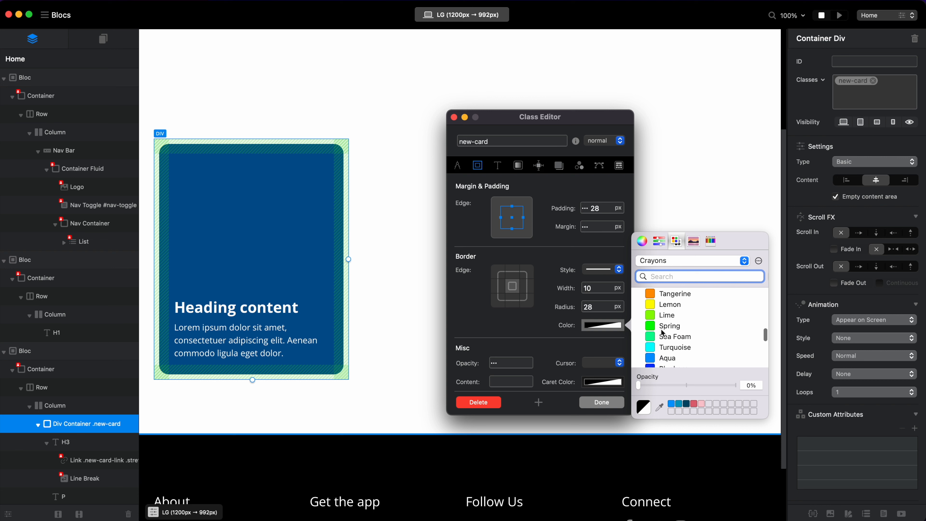
pyautogui.click(669, 356)
pyautogui.click(677, 345)
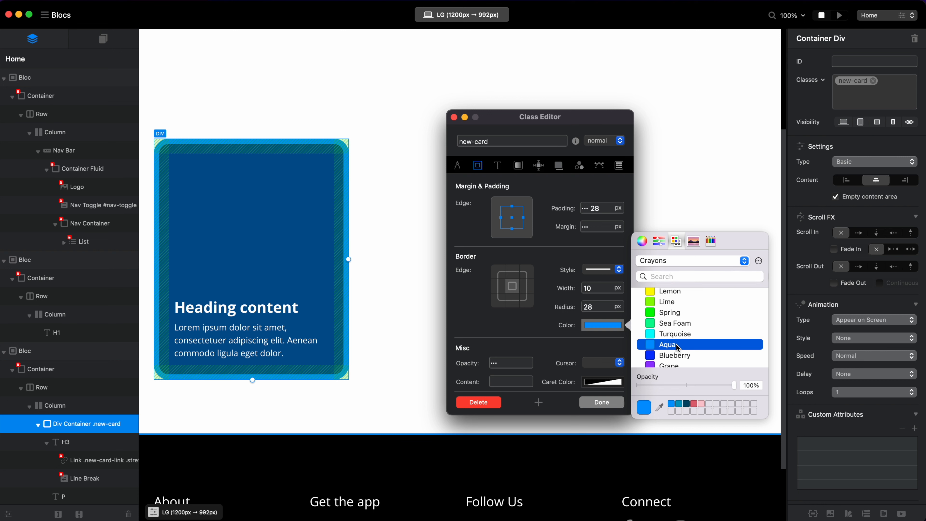
pyautogui.click(608, 401)
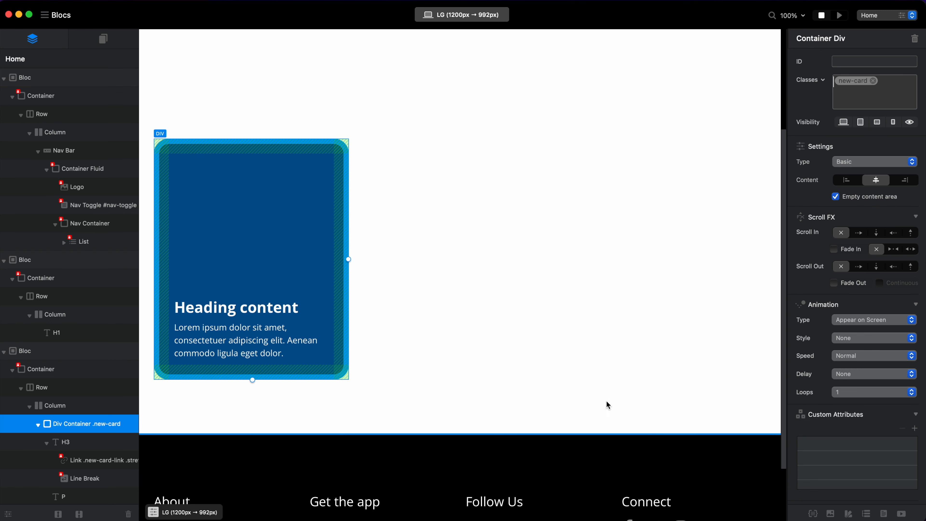
pyautogui.press('super+r')
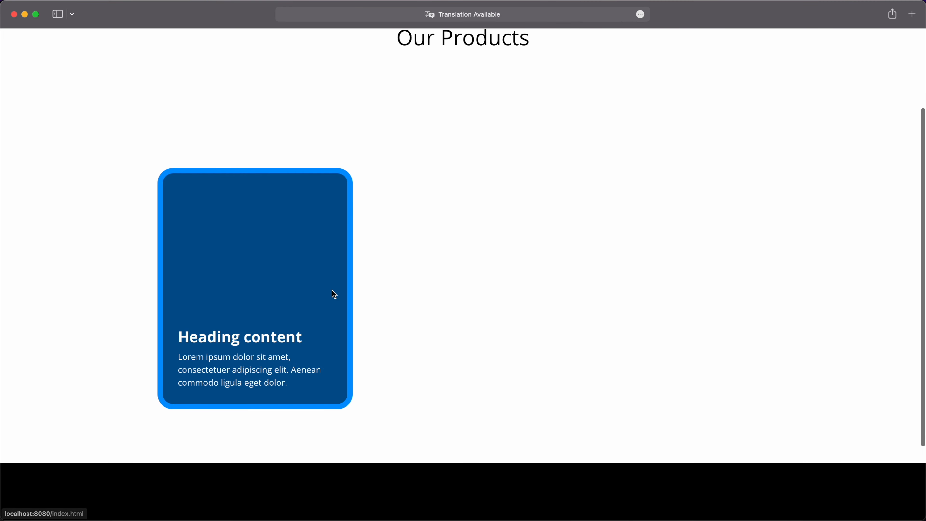
# Back in Blocs, set the border width of the new-card class's :hover state to 0 px and preview the card within Blocs.
pyautogui.press('super+Tab')
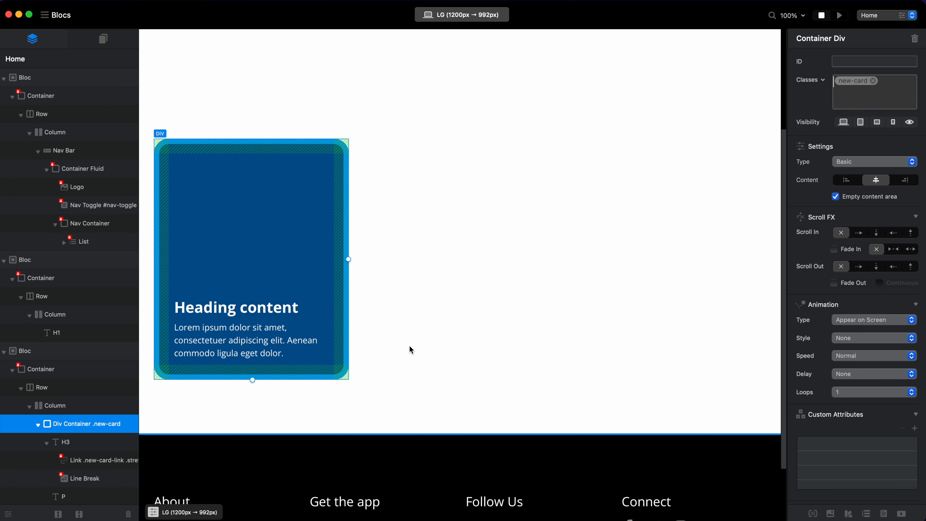
pyautogui.doubleClick(853, 80)
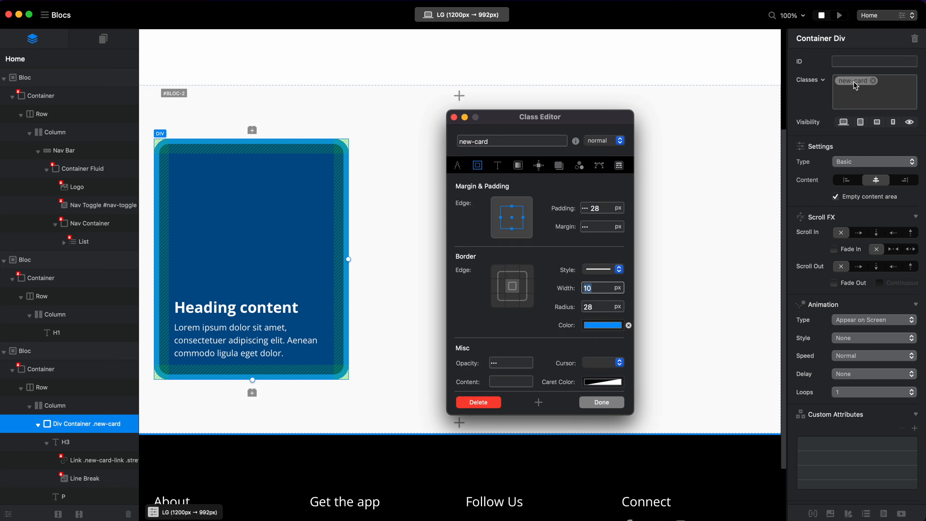
pyautogui.click(601, 145)
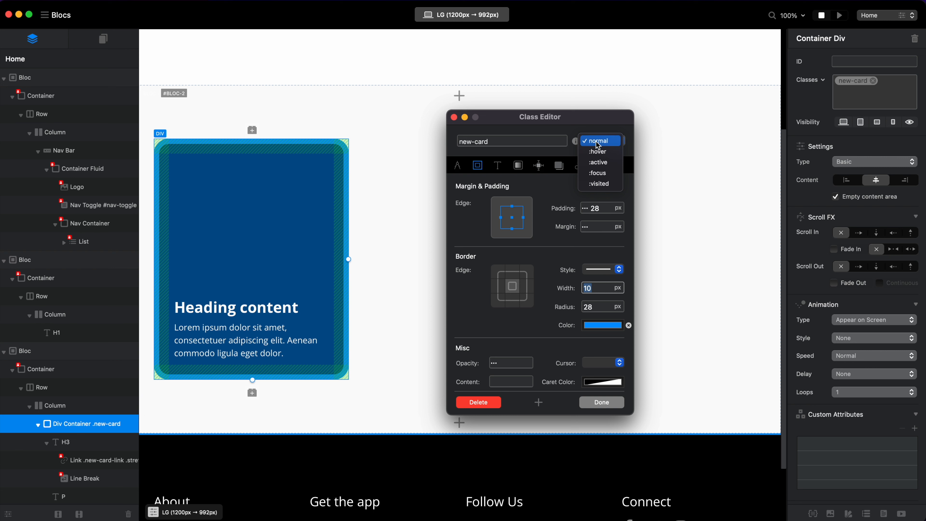
pyautogui.click(600, 152)
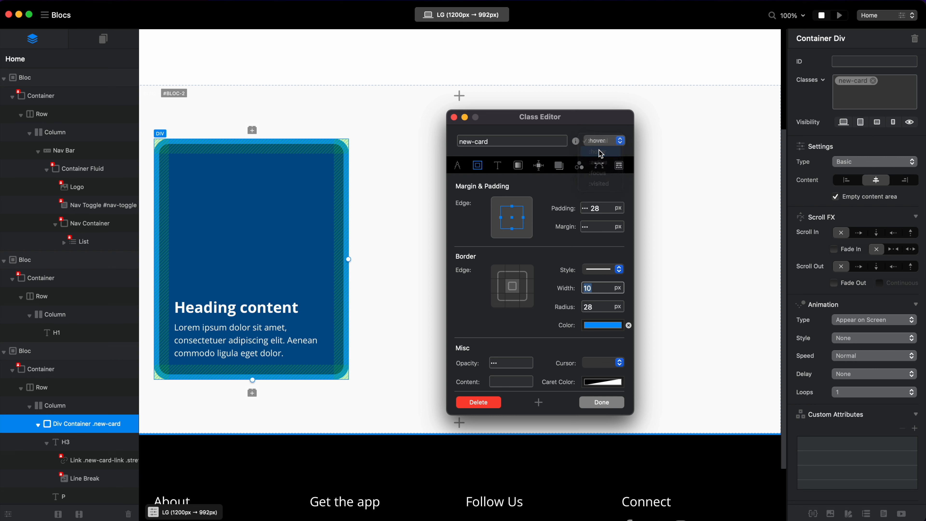
pyautogui.click(620, 144)
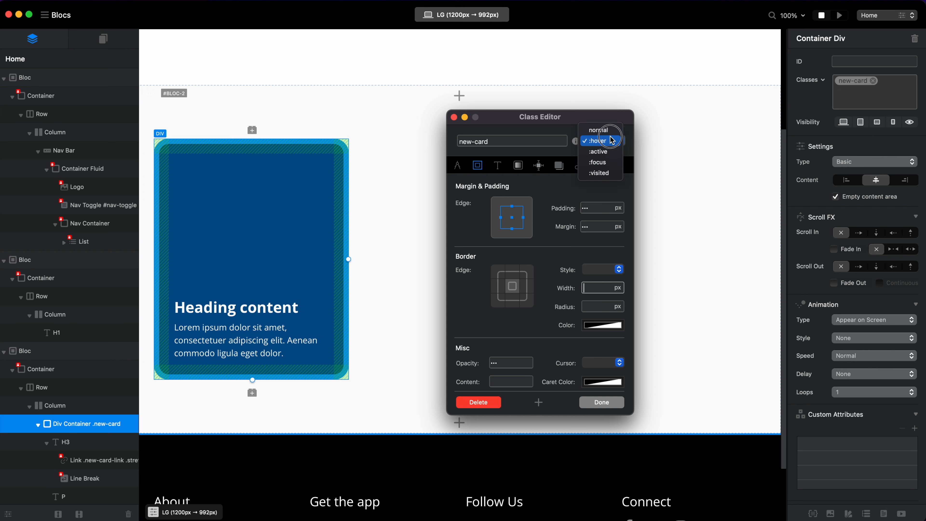
pyautogui.click(614, 137)
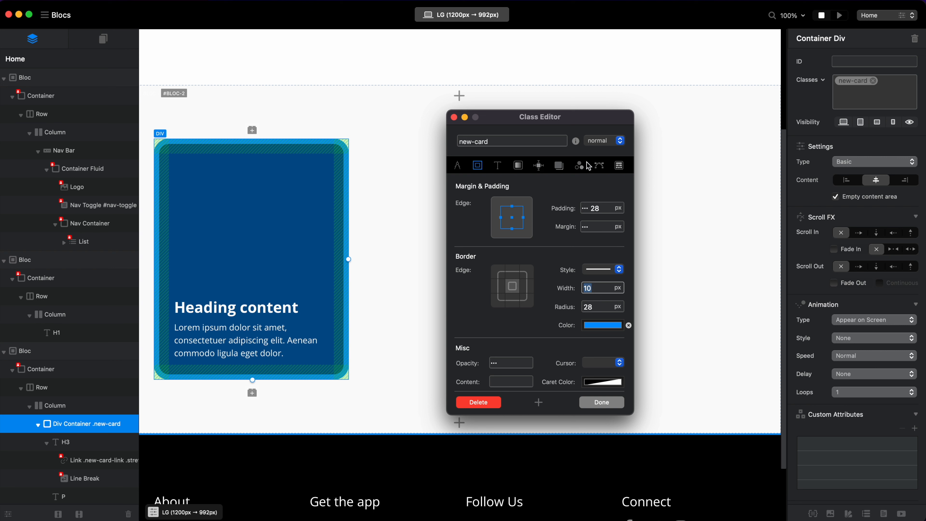
pyautogui.click(597, 140)
pyautogui.click(600, 151)
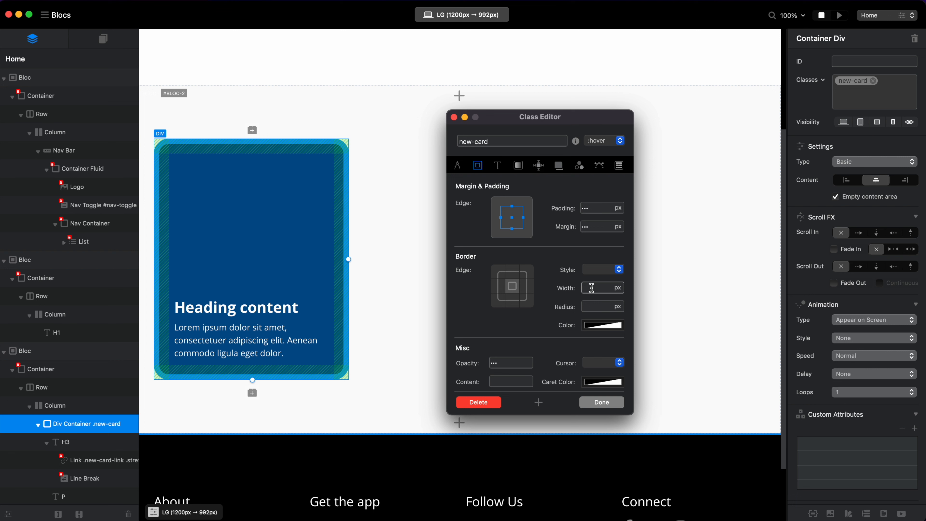
pyautogui.write('0')
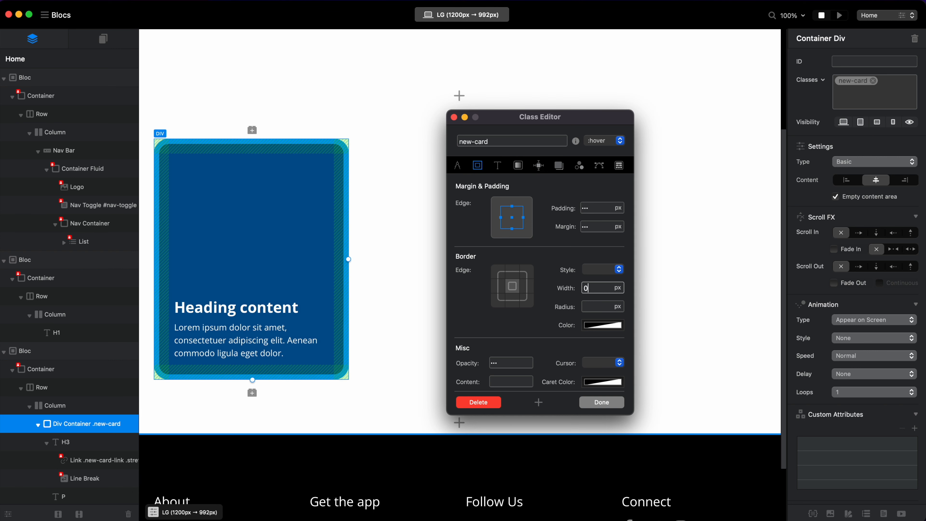
pyautogui.click(601, 402)
pyautogui.click(840, 16)
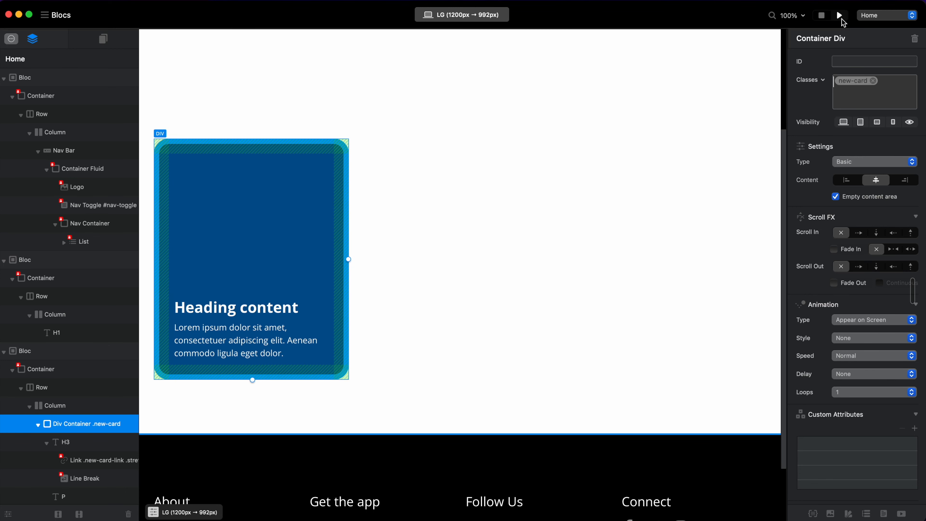
pyautogui.scroll(-3, 470, 227)
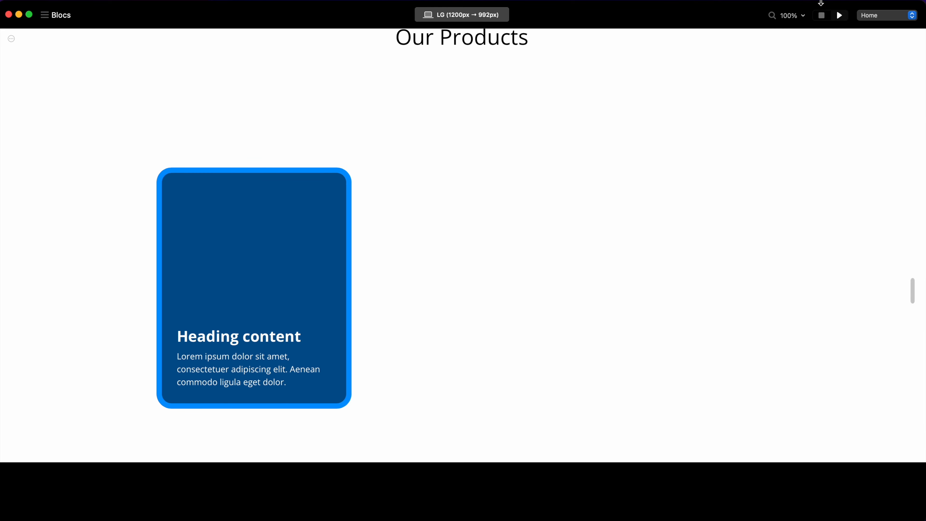
# Leave the preview, set the padding of the new-card class's :hover state to 38 px, and preview the page again.
pyautogui.click(821, 15)
pyautogui.click(852, 80)
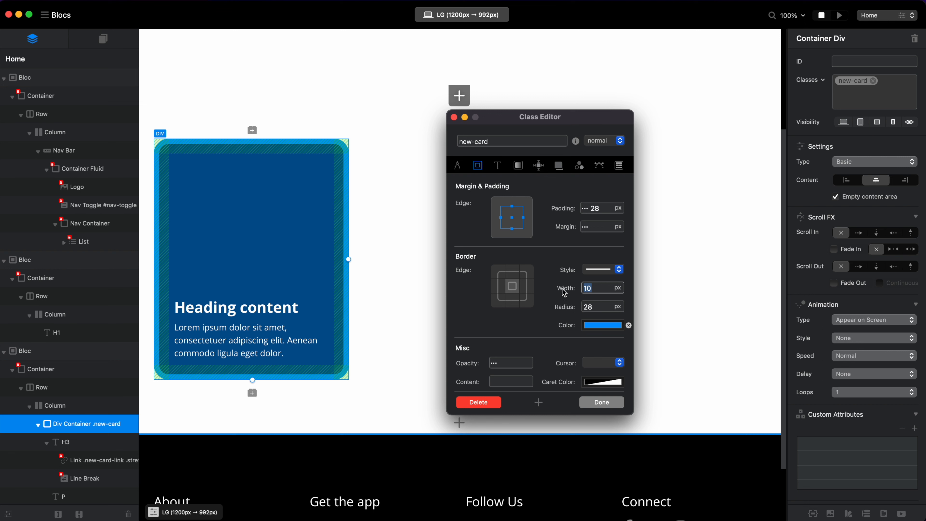
pyautogui.click(606, 141)
pyautogui.click(612, 152)
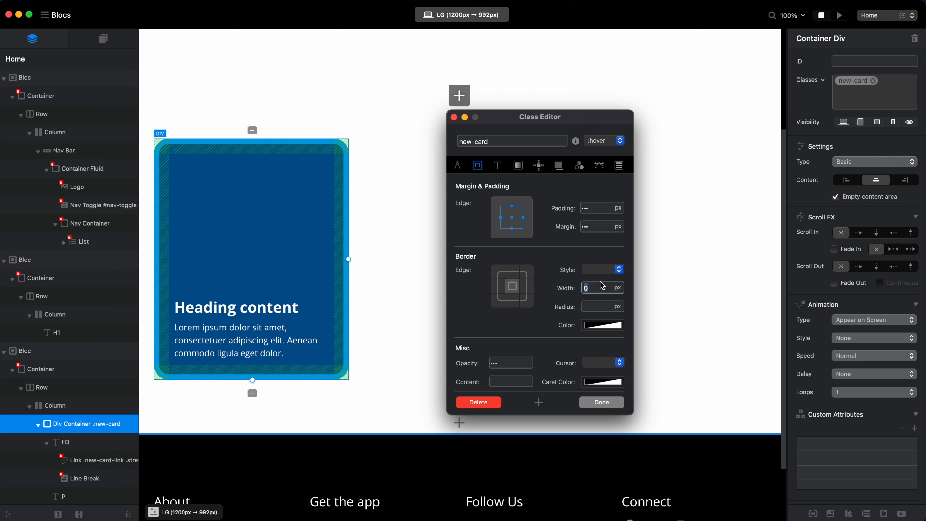
pyautogui.click(600, 207)
pyautogui.write('38')
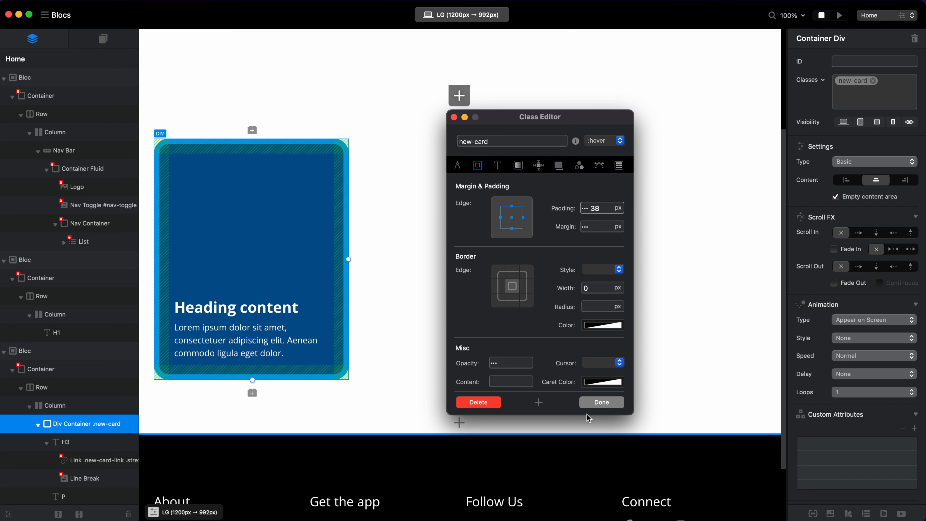
pyautogui.click(601, 403)
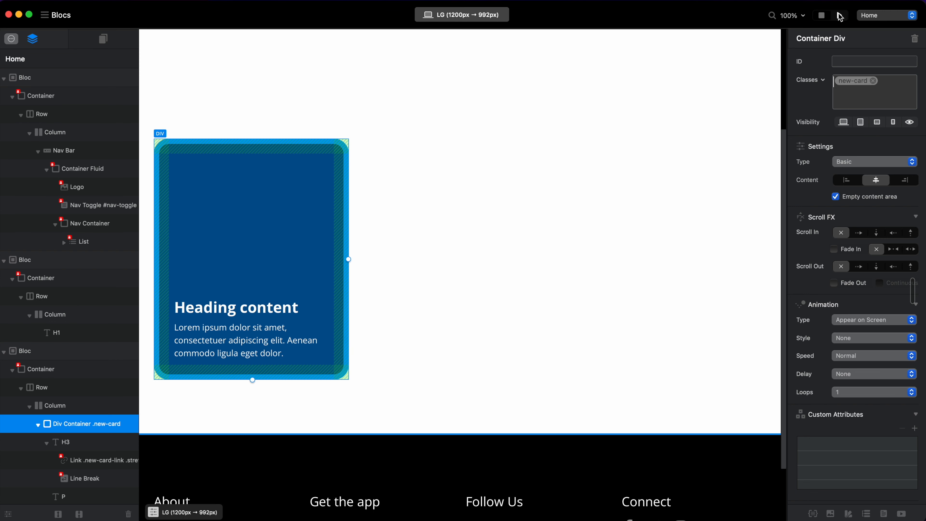
pyautogui.click(840, 16)
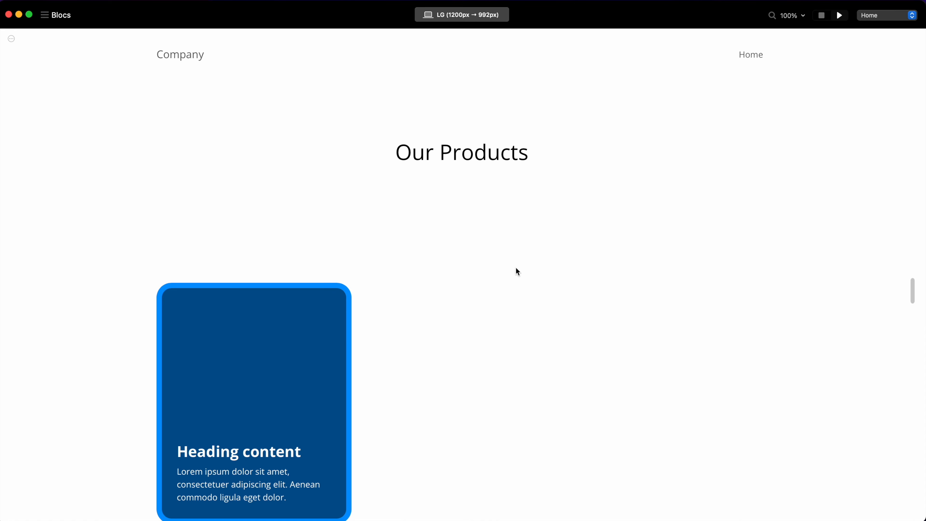
# Leave the preview, preview the page once more to check the card's hover behaviour, and return to editing.
pyautogui.click(822, 15)
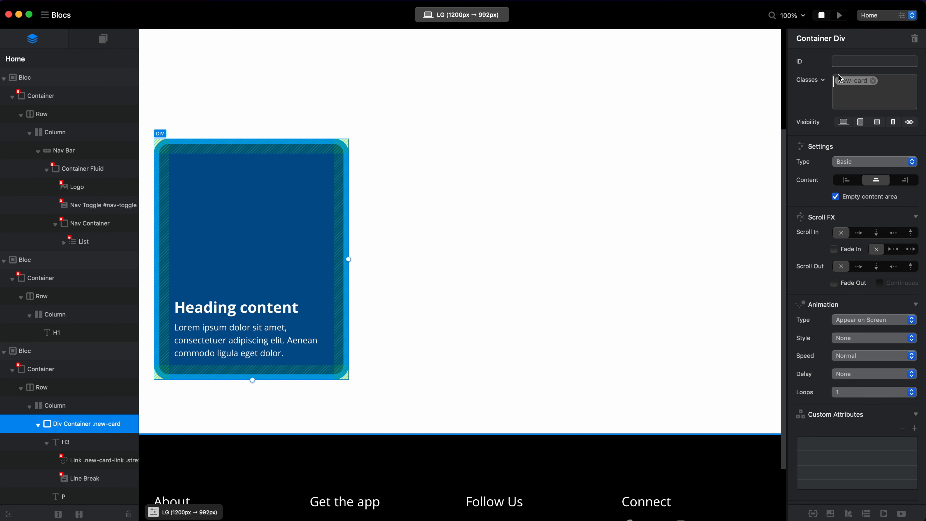
pyautogui.click(840, 16)
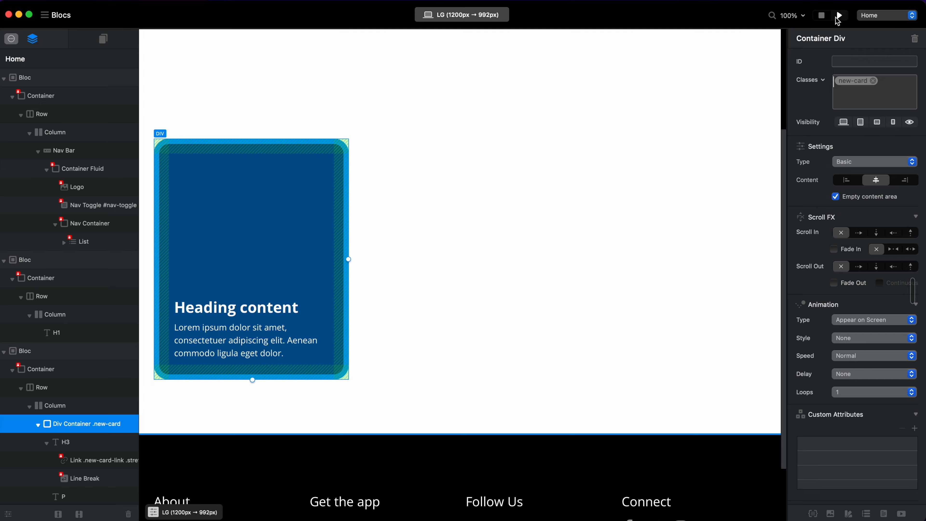
pyautogui.scroll(-3, 310, 323)
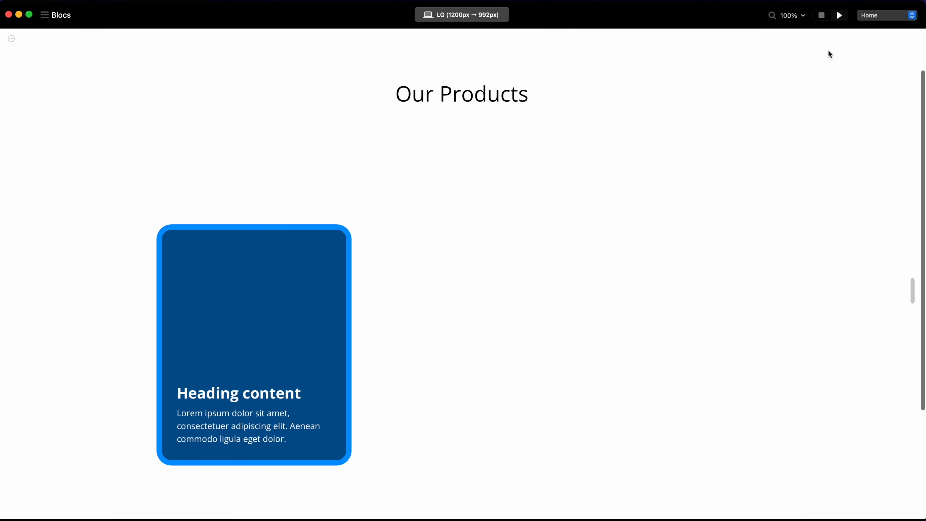
pyautogui.click(822, 15)
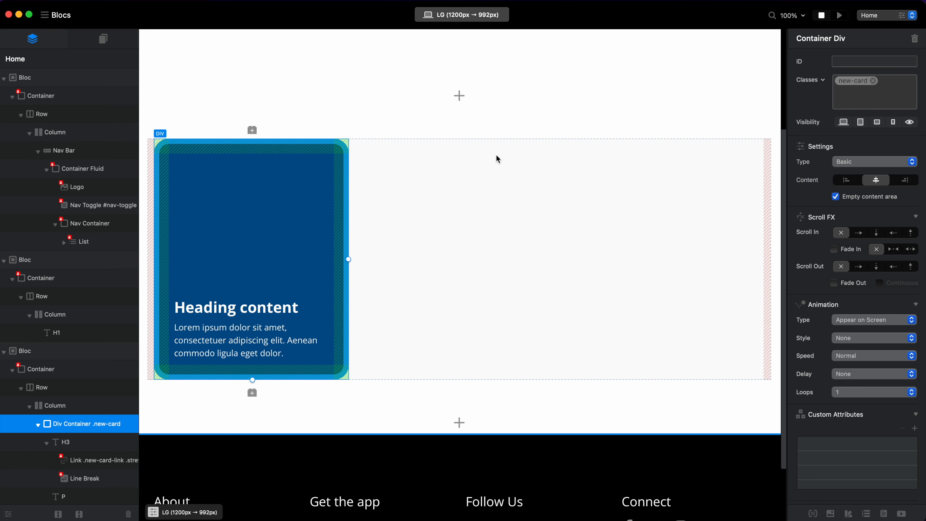
# In the Code Editor's Additional CSS (style.css), enter the selector .new-card, remove the wrongly pasted text after it, and close the editor.
pyautogui.click(268, 0)
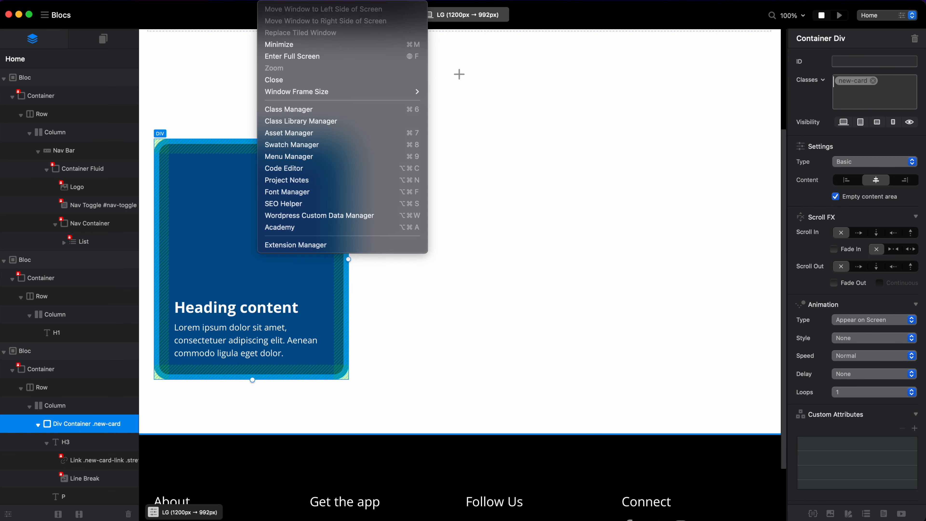
pyautogui.click(286, 169)
pyautogui.moveTo(186, 97); pyautogui.dragTo(191, 197)
pyautogui.moveTo(304, 83); pyautogui.dragTo(502, 140)
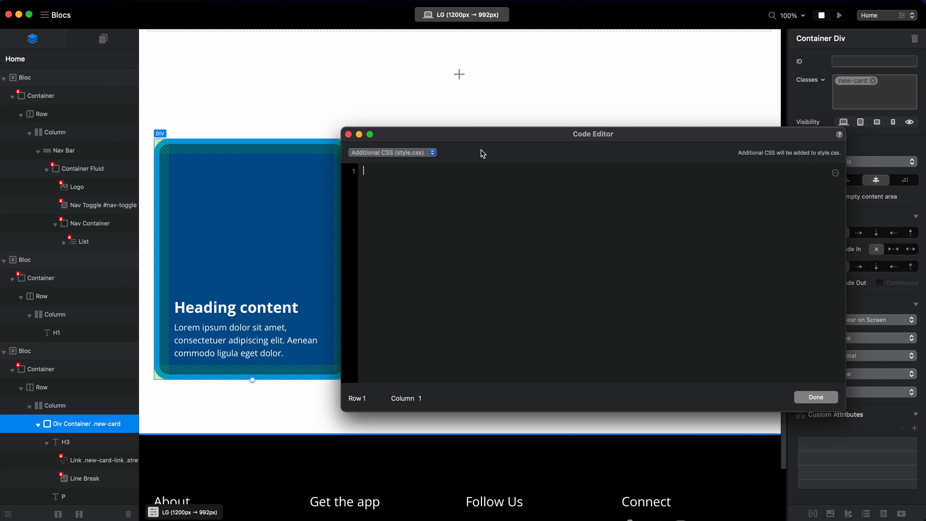
pyautogui.click(412, 155)
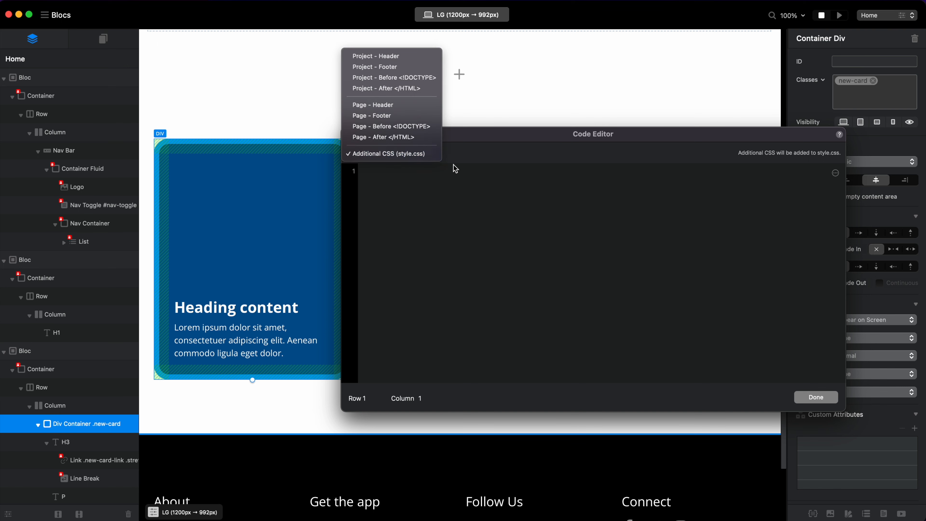
pyautogui.click(482, 217)
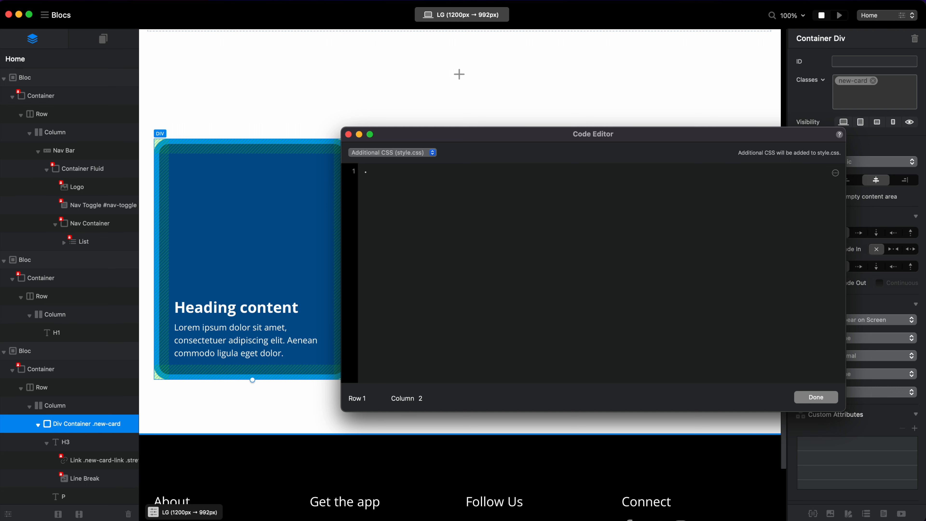
pyautogui.write('.new-card')
pyautogui.press('super+v')
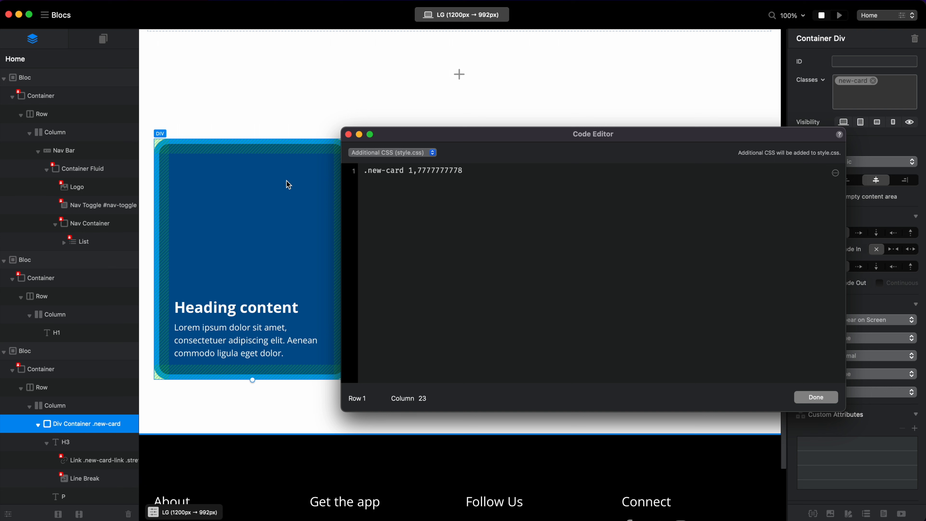
pyautogui.doubleClick(409, 171)
pyautogui.press('BackSpace')
pyautogui.click(810, 398)
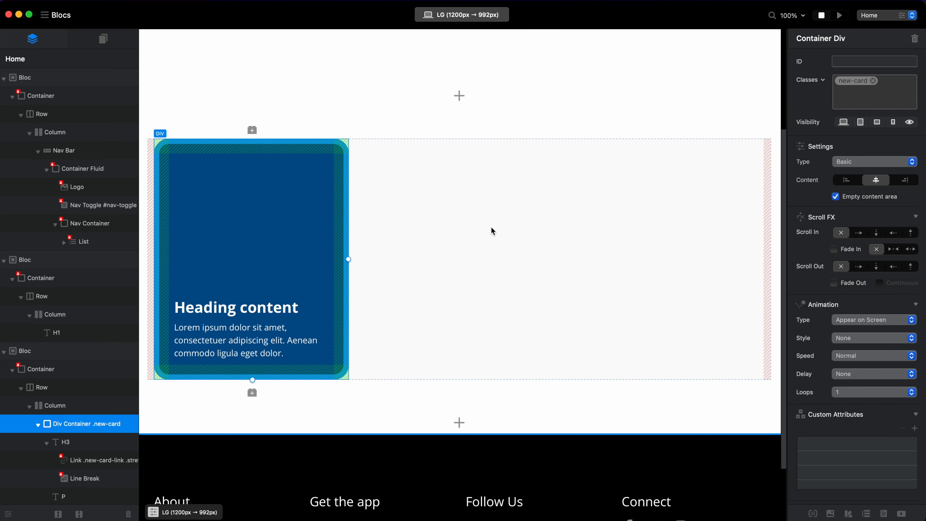
# Save the project as My Site on the Desktop and open the recent project Freedom - B4.5 Ver 1.0.
pyautogui.press('super+s')
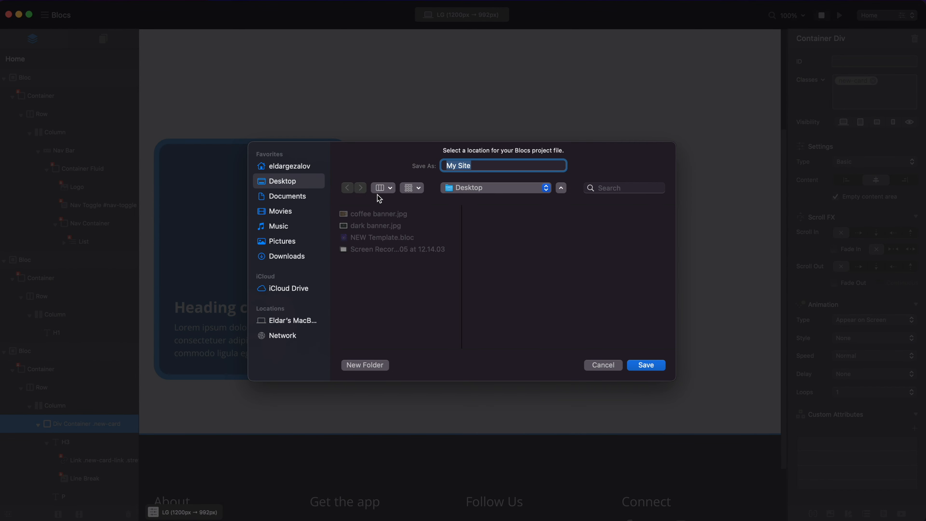
pyautogui.press('Return')
pyautogui.click(44, 14)
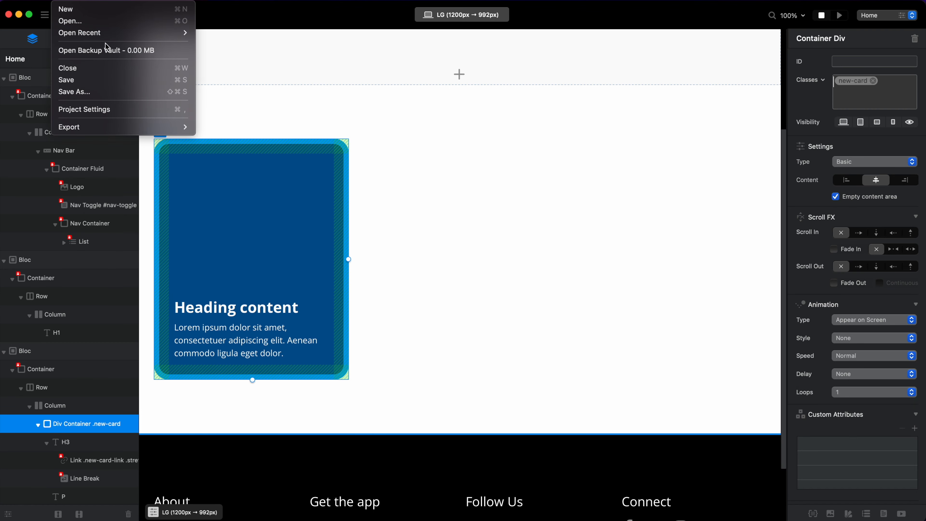
pyautogui.moveTo(139, 33)
pyautogui.click(251, 46)
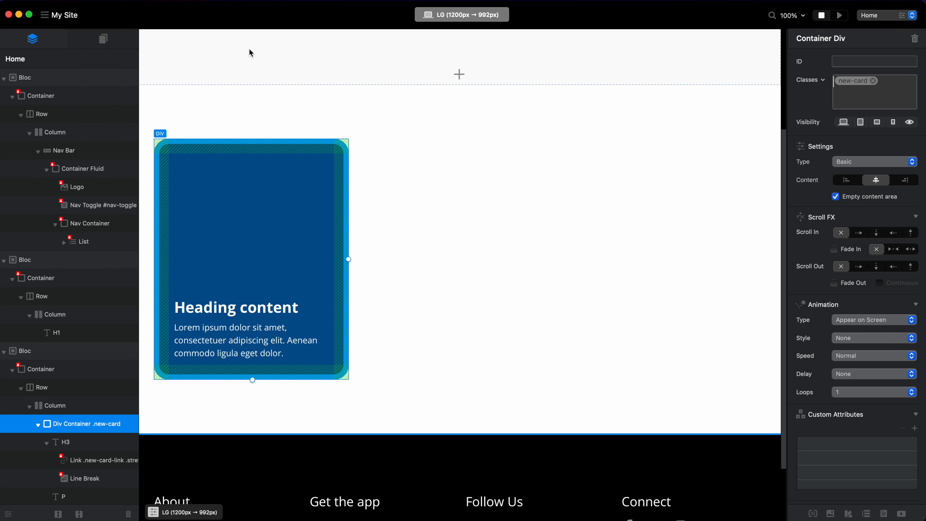
pyautogui.scroll(-1, 472, 229)
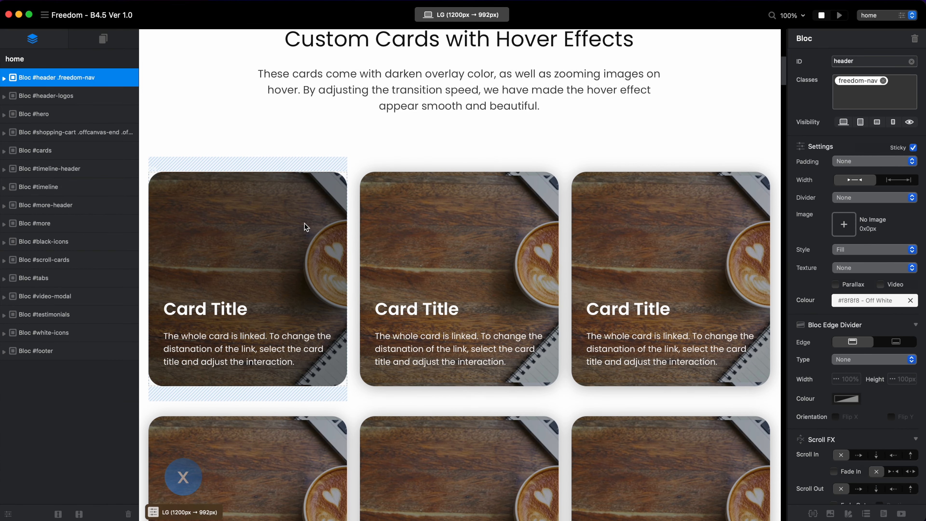
# Copy the declaration {transition: all 0.28s ease-in-out;} from the .freedom-card-div rule in the Additional CSS and close the Code Editor.
pyautogui.click(305, 226)
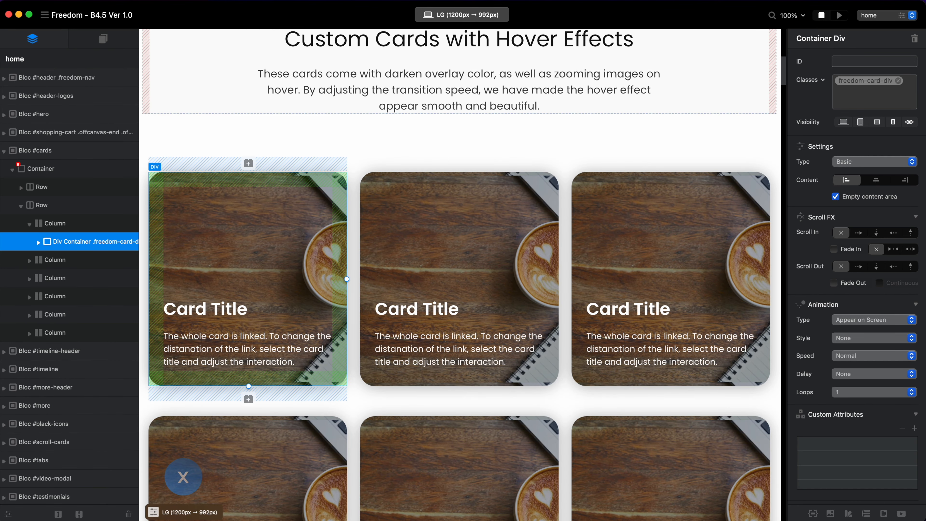
pyautogui.click(287, 173)
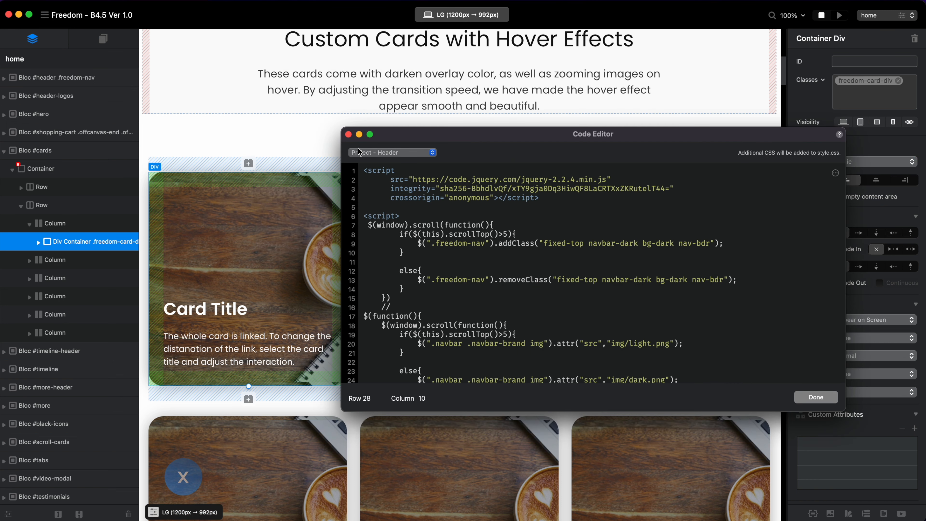
pyautogui.click(359, 152)
pyautogui.click(372, 252)
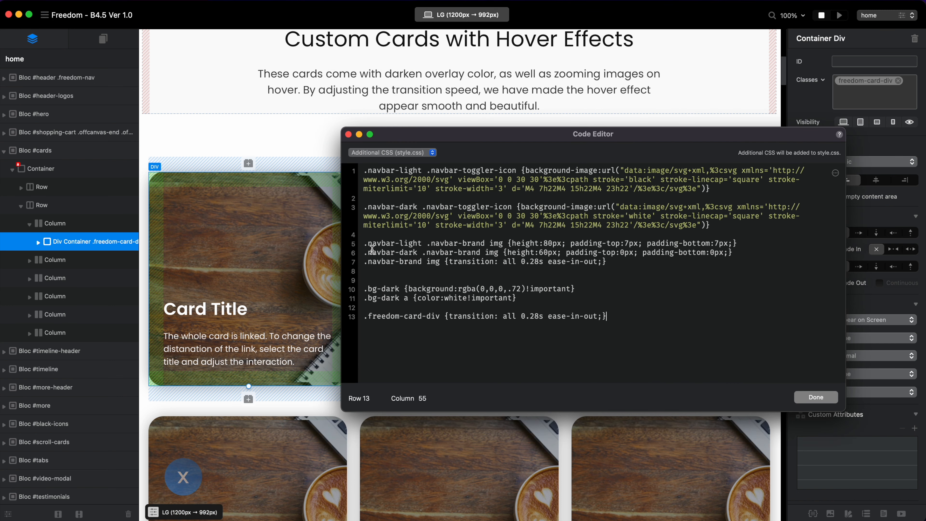
pyautogui.moveTo(368, 316); pyautogui.dragTo(608, 314)
pyautogui.press('super+c')
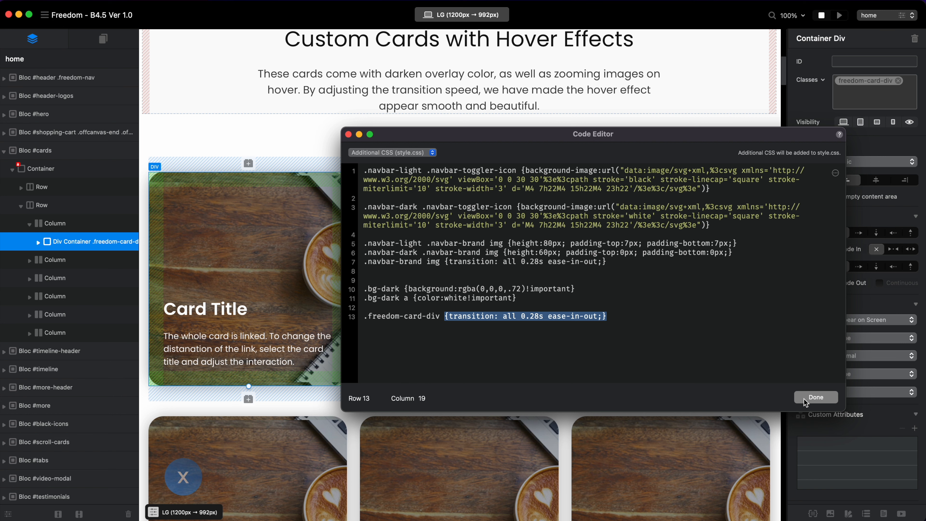
pyautogui.click(816, 397)
# Reopen the recent project My Site.bloc and go to the card in the Our Products section.
pyautogui.click(68, 5)
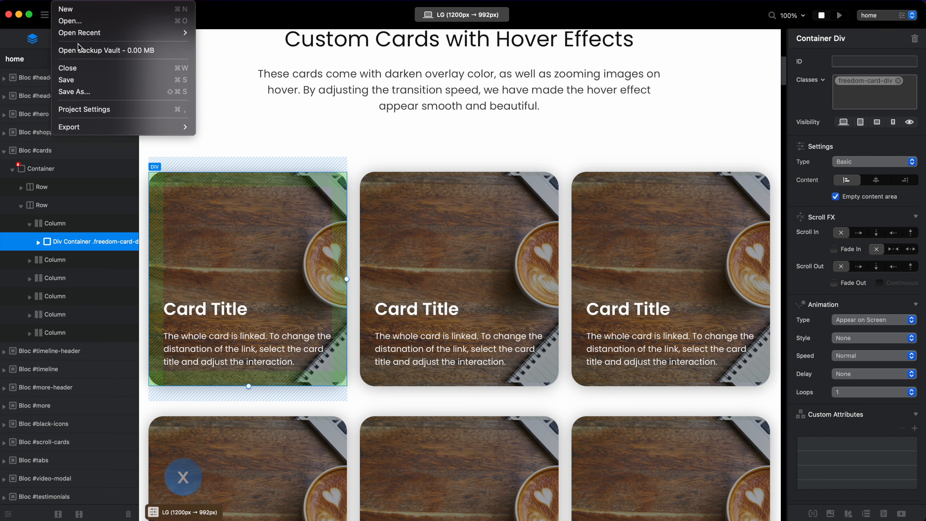
pyautogui.moveTo(96, 34)
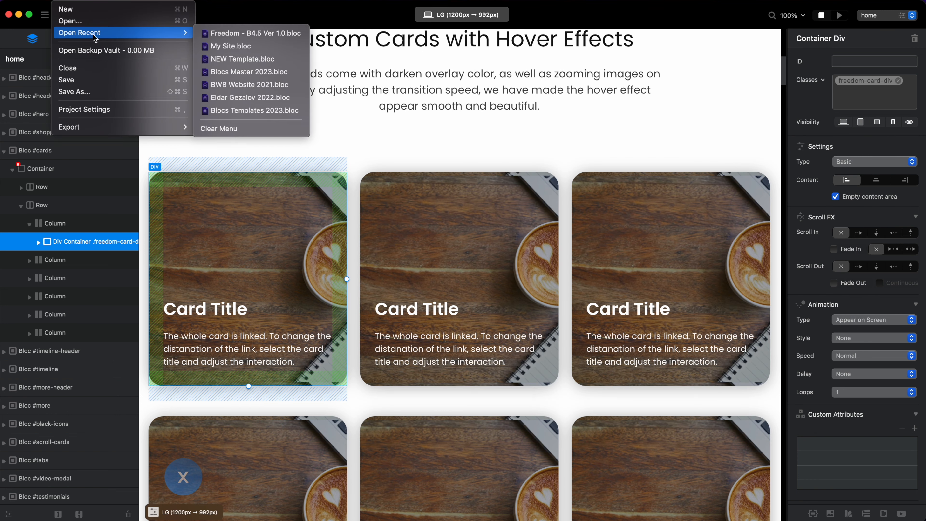
pyautogui.click(244, 46)
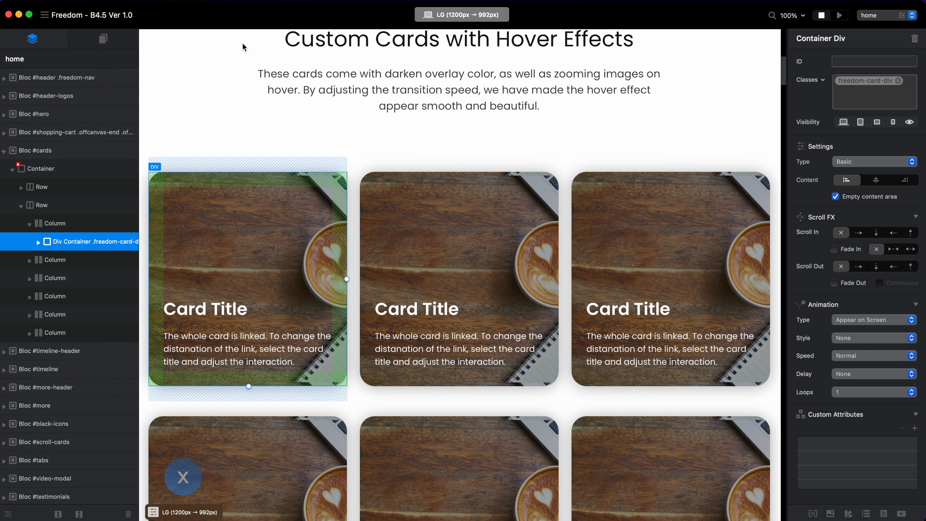
pyautogui.scroll(-3, 492, 242)
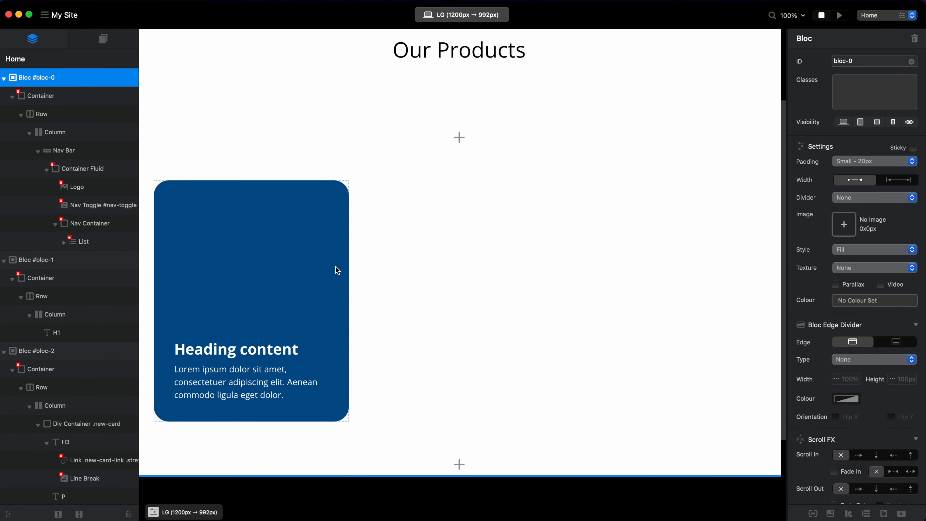
# Complete the rule .new-card {transition: all 0.28s ease-in-out;} in the Code Editor's Additional CSS (style.css) and preview the page in the browser.
pyautogui.click(334, 232)
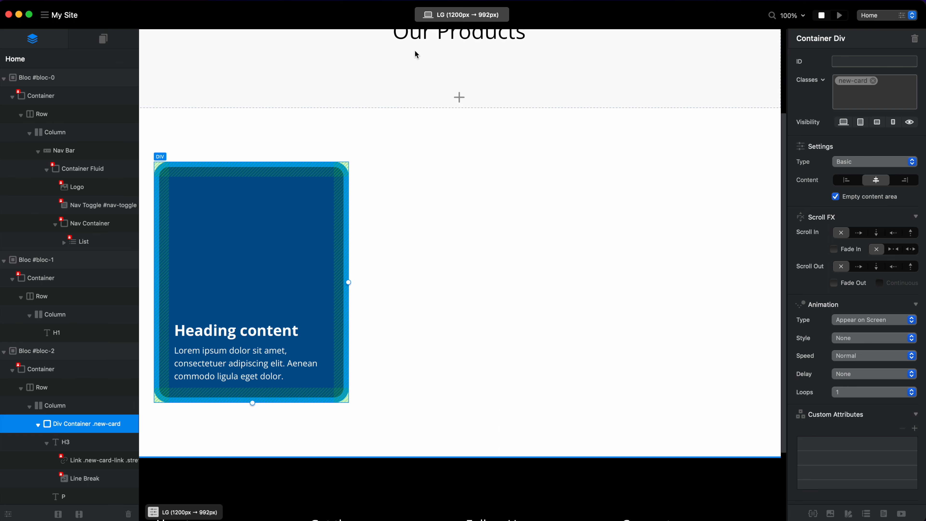
pyautogui.click(292, 3)
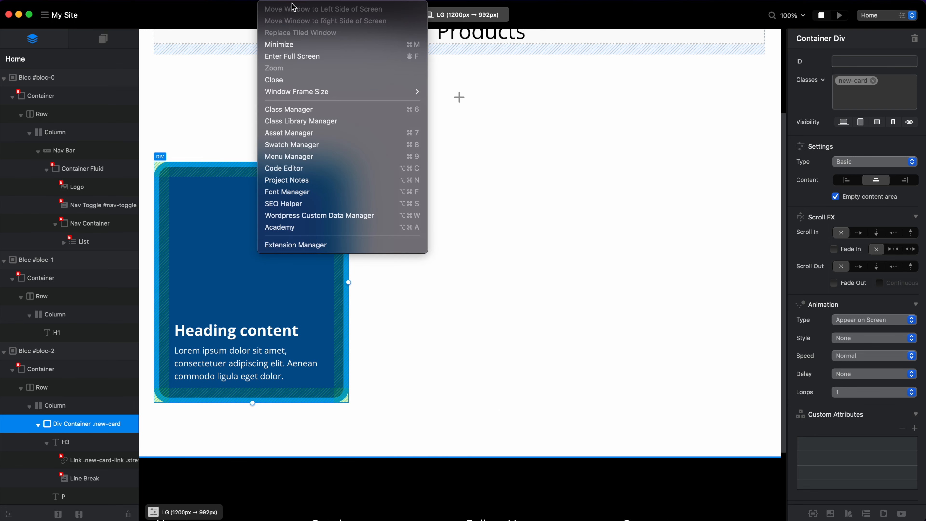
pyautogui.click(304, 170)
pyautogui.click(385, 150)
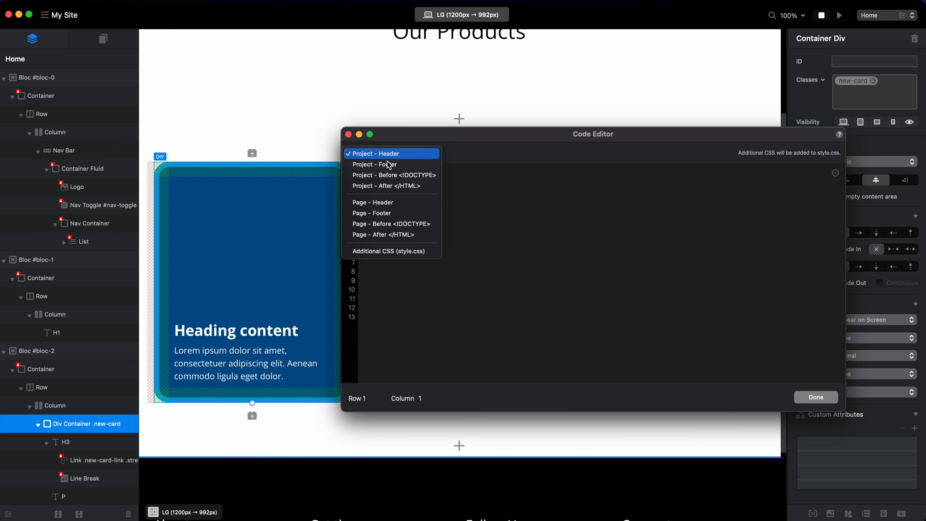
pyautogui.click(387, 250)
pyautogui.click(412, 177)
pyautogui.write('.new-card')
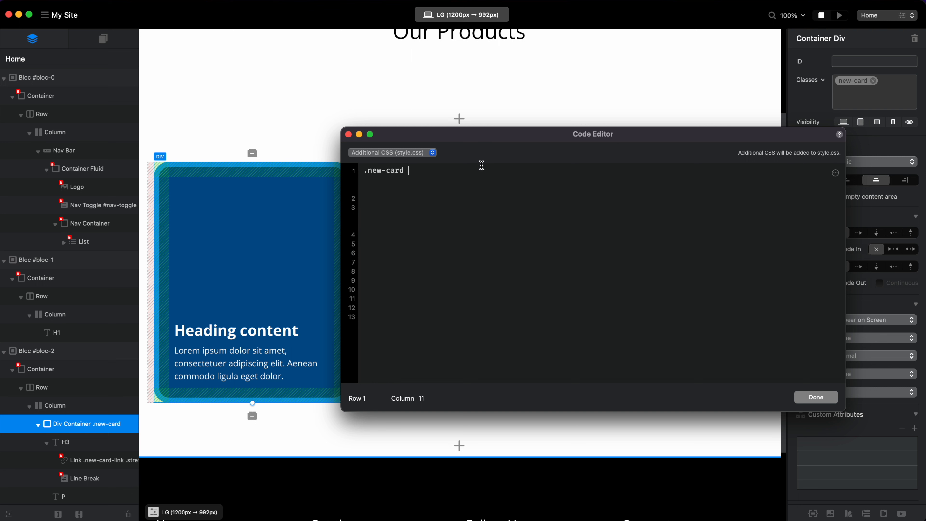
pyautogui.moveTo(411, 174); pyautogui.dragTo(351, 177)
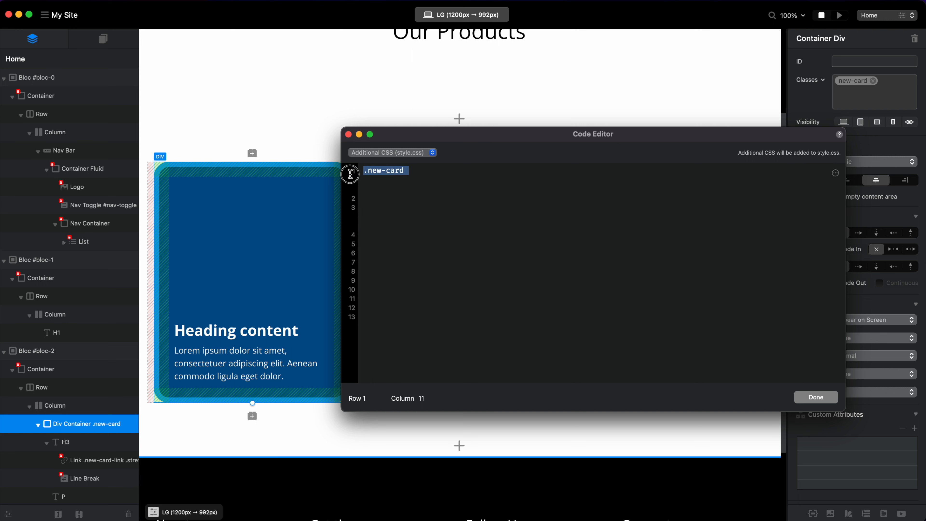
pyautogui.click(428, 175)
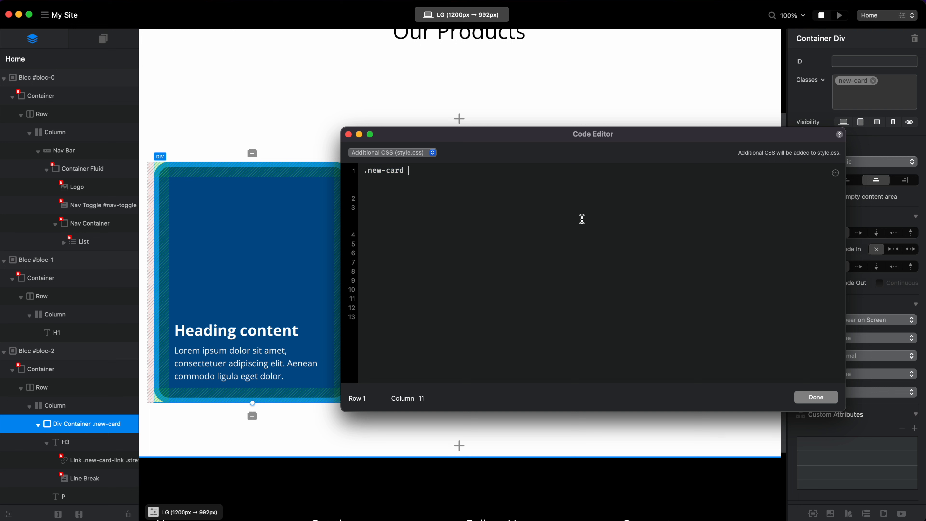
pyautogui.press('super+v')
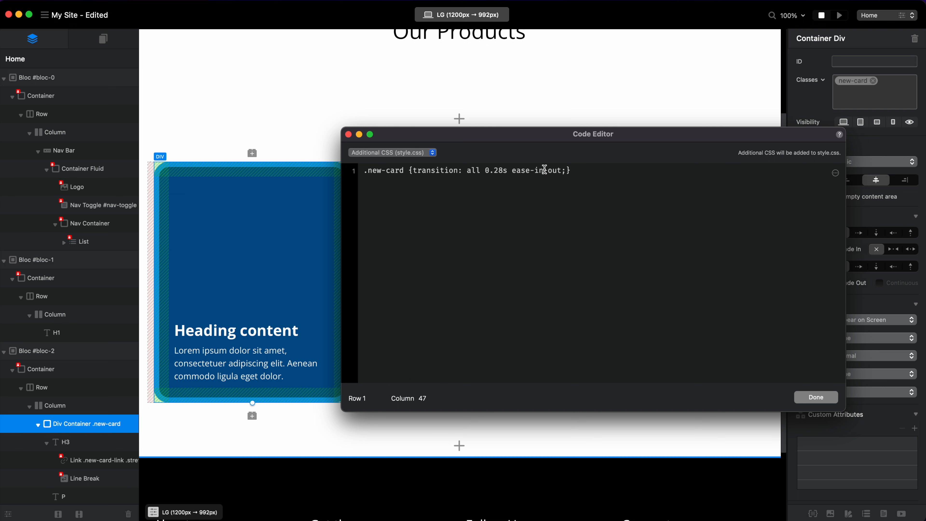
pyautogui.click(497, 171)
pyautogui.click(818, 400)
pyautogui.click(840, 16)
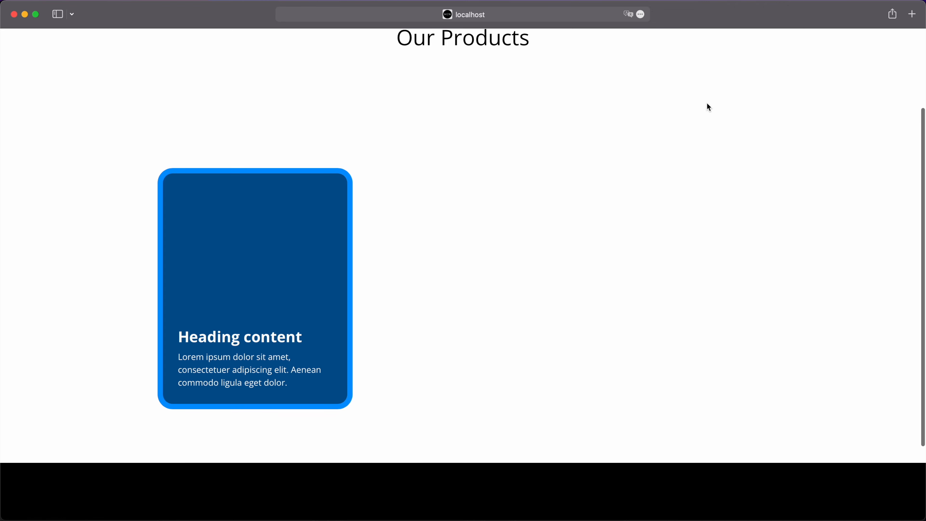
# Switch back to Blocs and set the :hover background color of the new-card class to the Crayons color Aqua.
pyautogui.press('super+Tab')
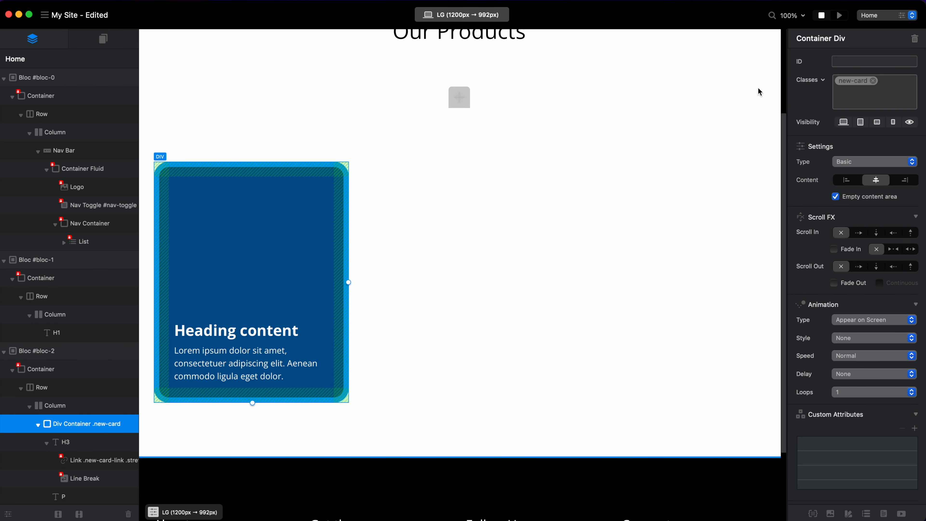
pyautogui.doubleClick(852, 82)
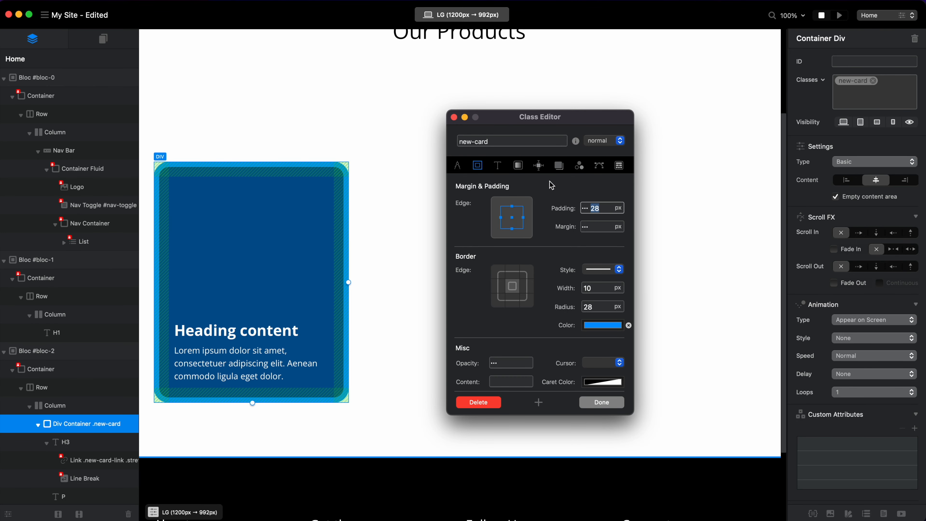
pyautogui.click(519, 168)
pyautogui.click(604, 140)
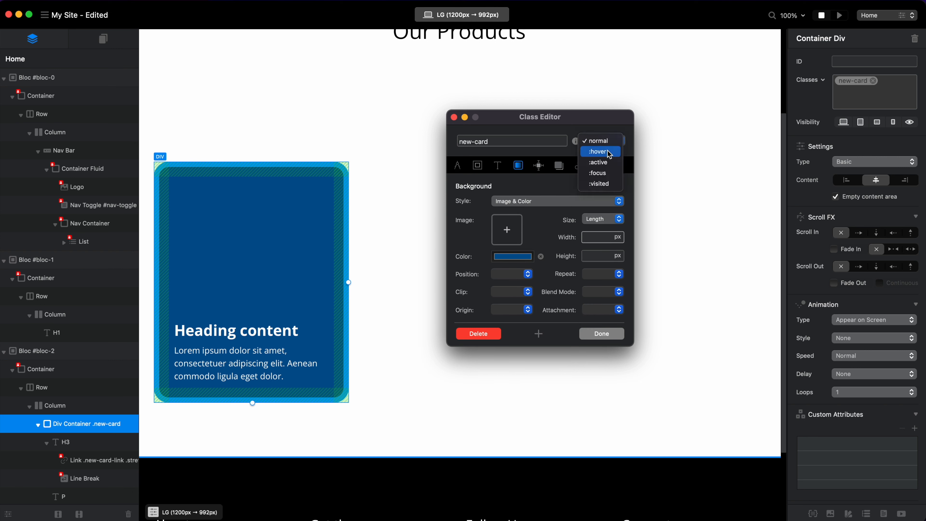
pyautogui.click(598, 151)
pyautogui.click(518, 258)
pyautogui.scroll(-8, 594, 273)
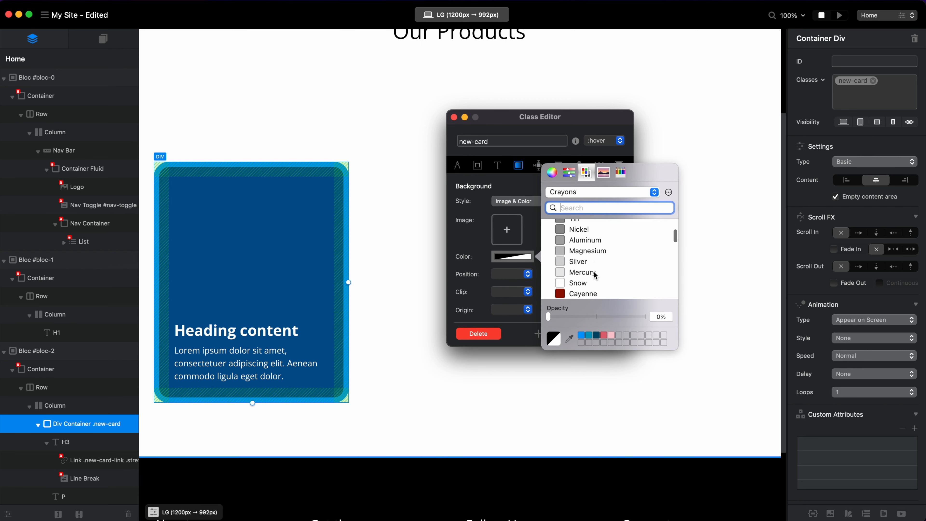
pyautogui.scroll(-5, 595, 275)
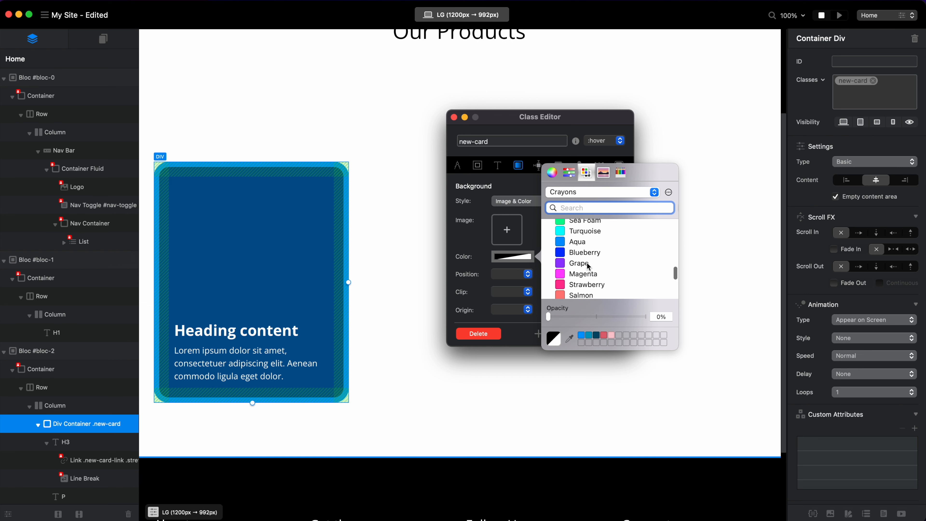
pyautogui.click(593, 243)
pyautogui.click(470, 257)
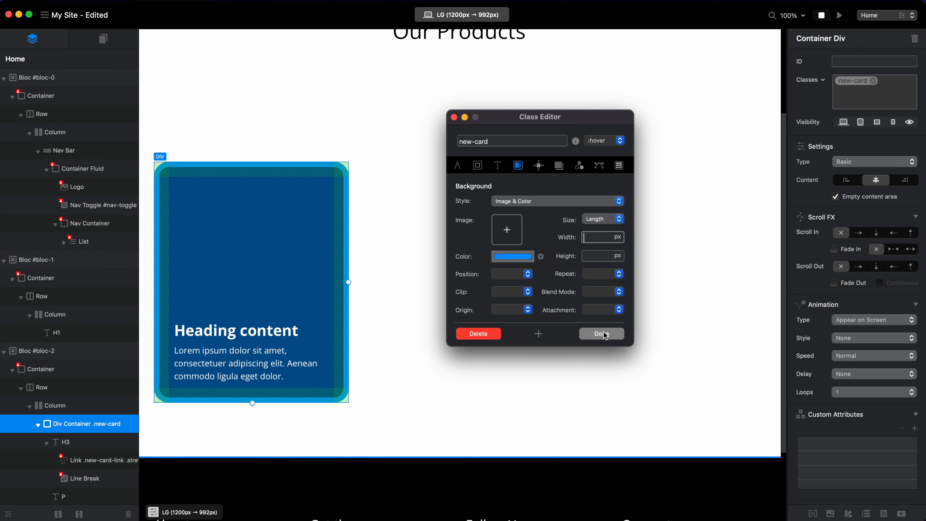
pyautogui.click(612, 334)
# Preview the Our Products card in Blocs and in the browser to examine its hover color transition.
pyautogui.click(840, 15)
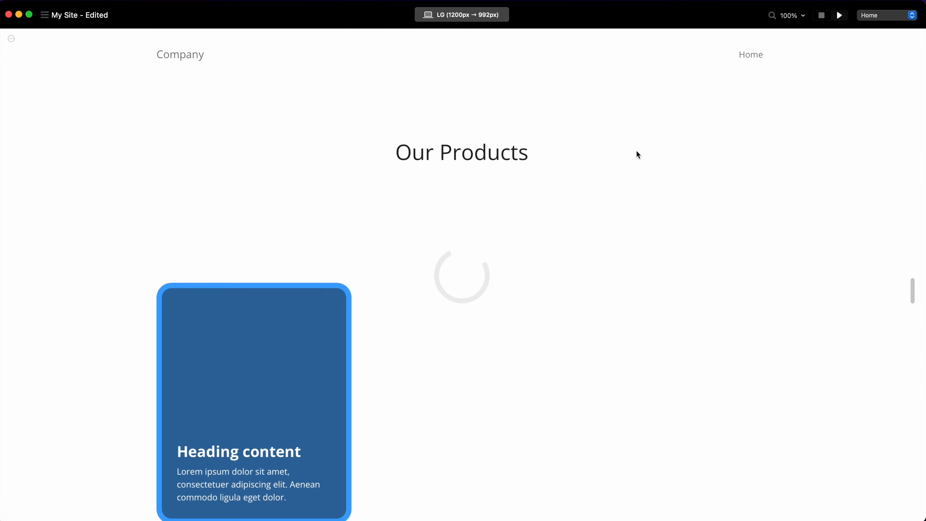
pyautogui.scroll(-3, 620, 263)
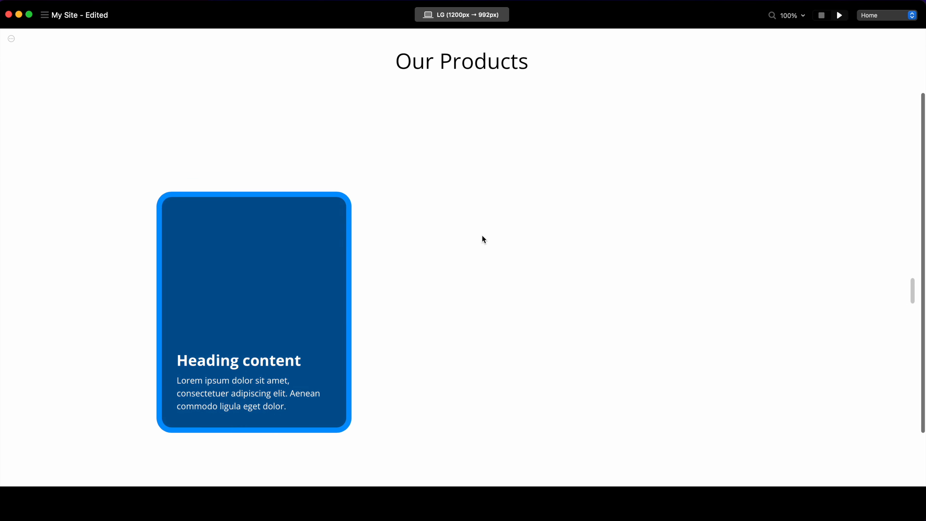
pyautogui.click(491, 17)
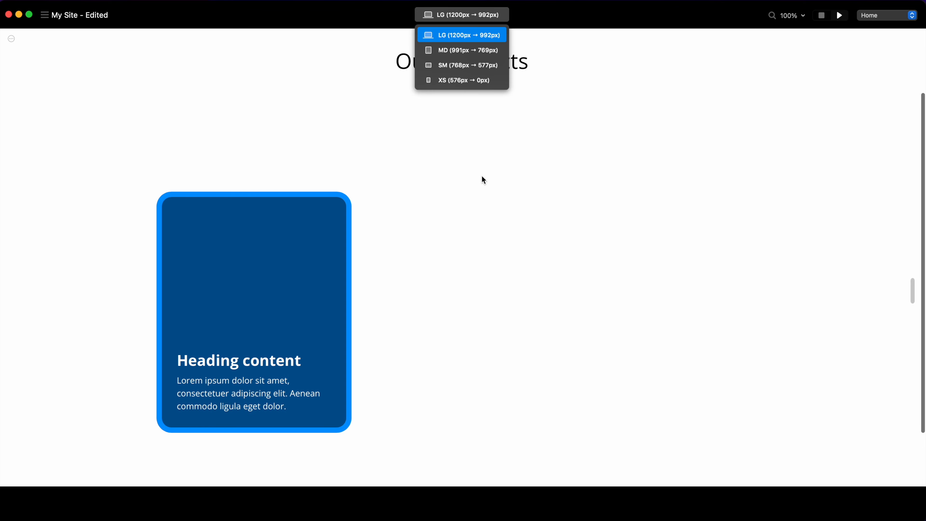
pyautogui.click(822, 16)
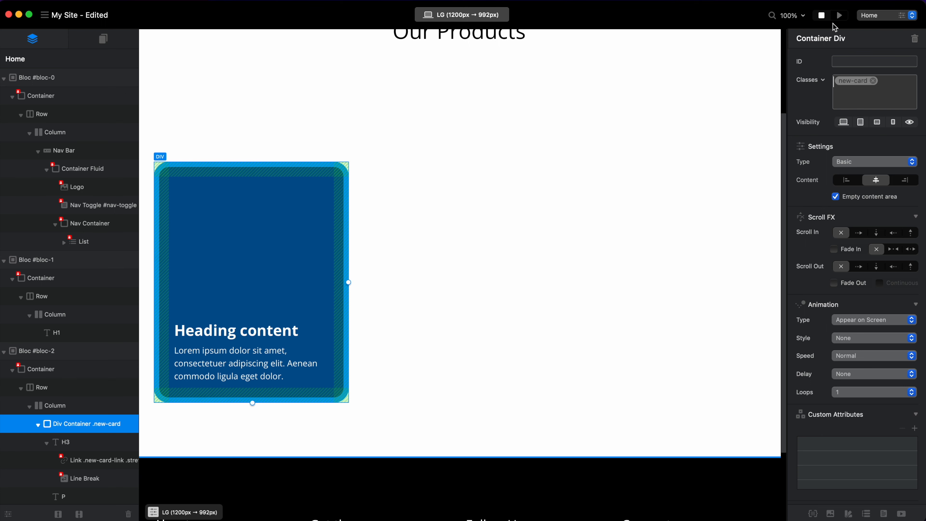
pyautogui.click(839, 15)
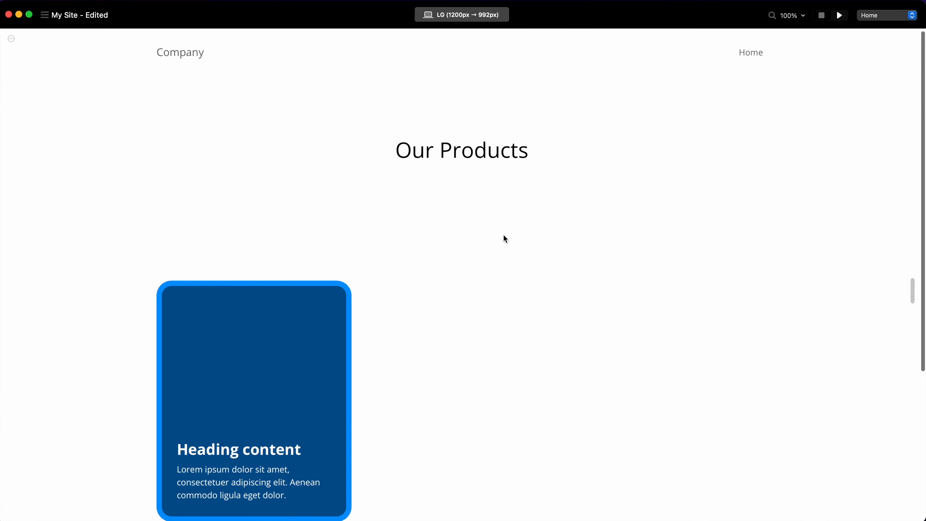
pyautogui.scroll(-3, 504, 236)
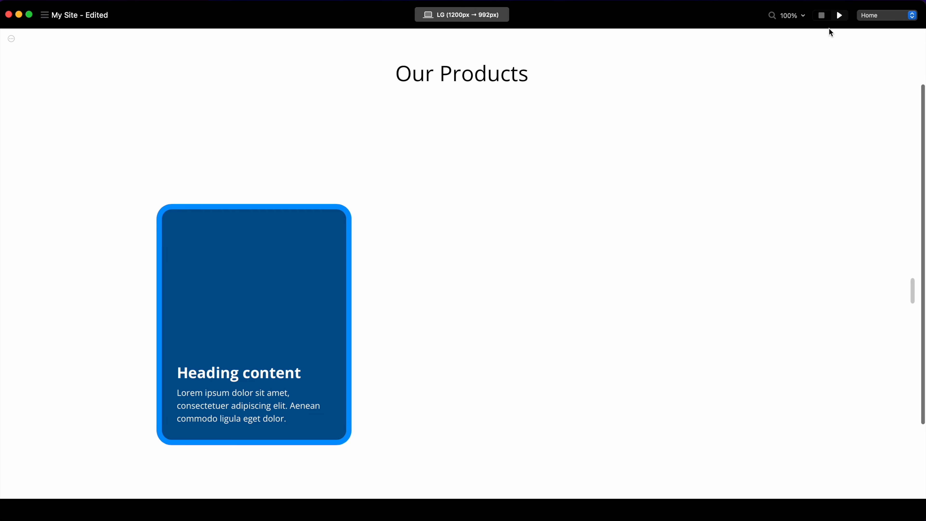
pyautogui.click(821, 16)
pyautogui.press('super+p')
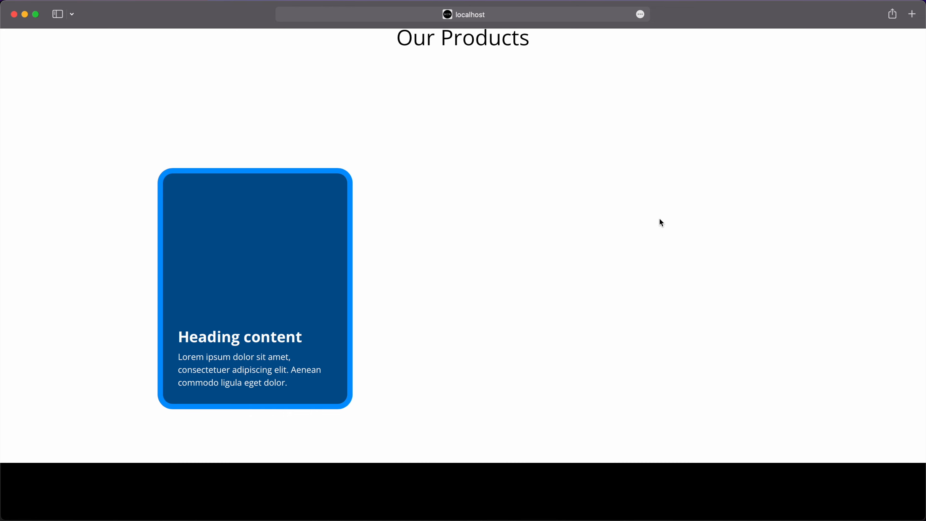
# Return to Blocs and open the margin, padding and border settings of the new-card class.
pyautogui.press('super+Tab')
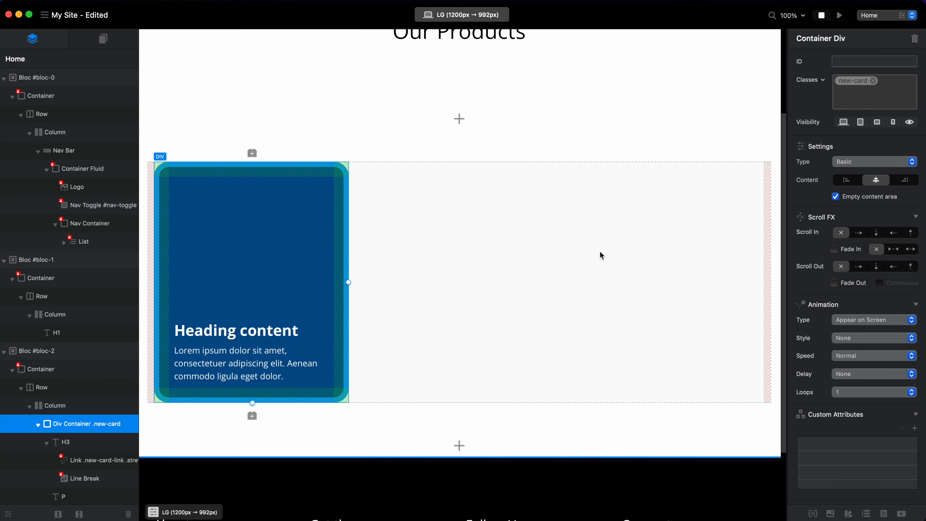
pyautogui.doubleClick(859, 81)
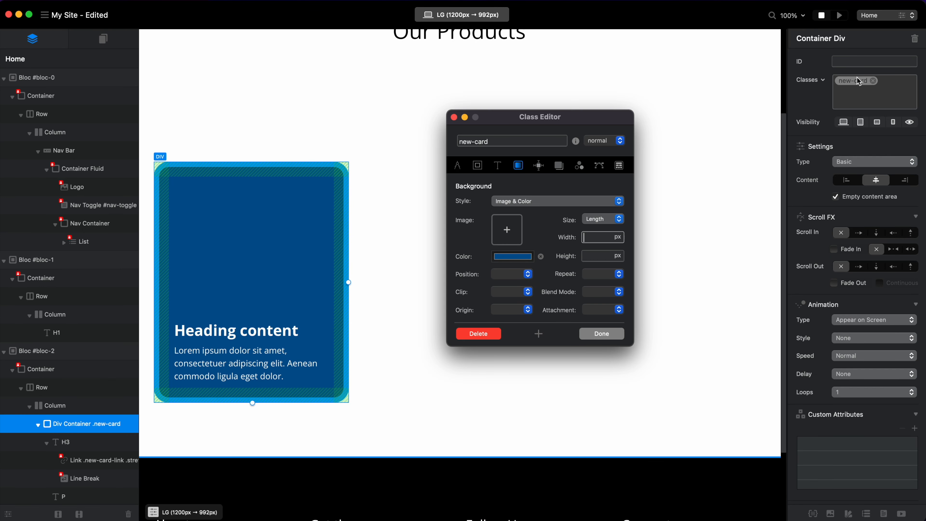
pyautogui.click(481, 166)
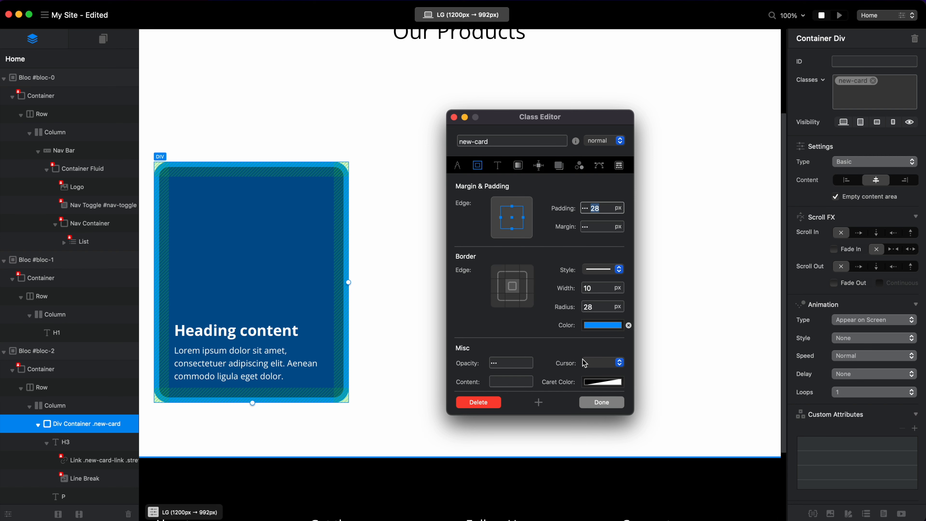
pyautogui.click(605, 142)
pyautogui.click(609, 153)
pyautogui.press('BackSpace')
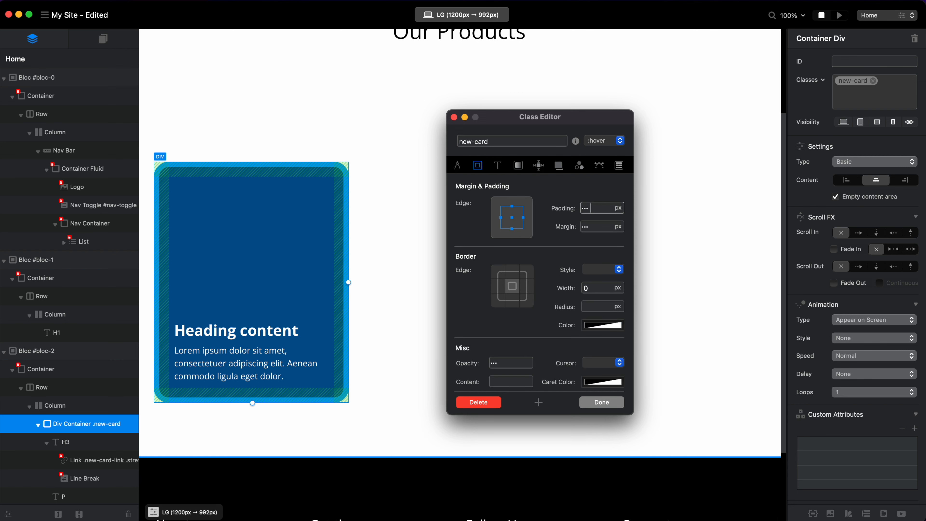
pyautogui.click(609, 145)
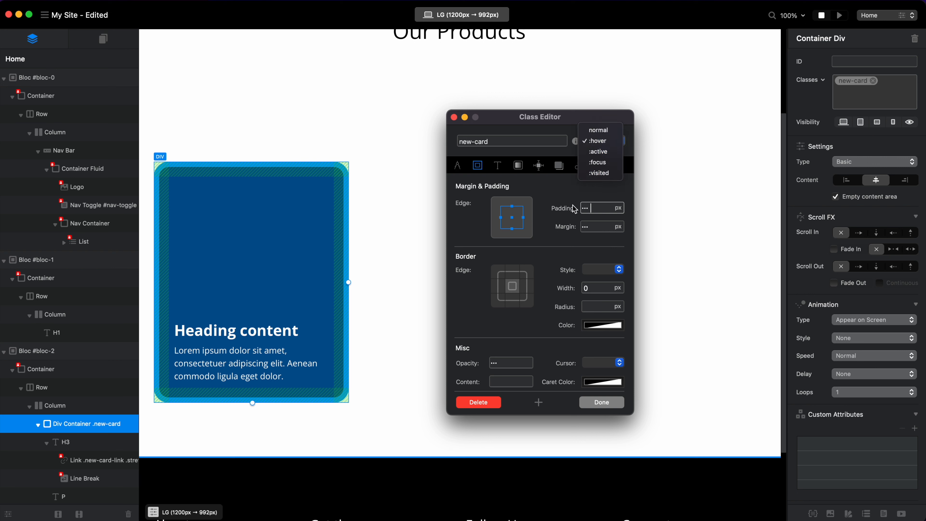
pyautogui.click(605, 131)
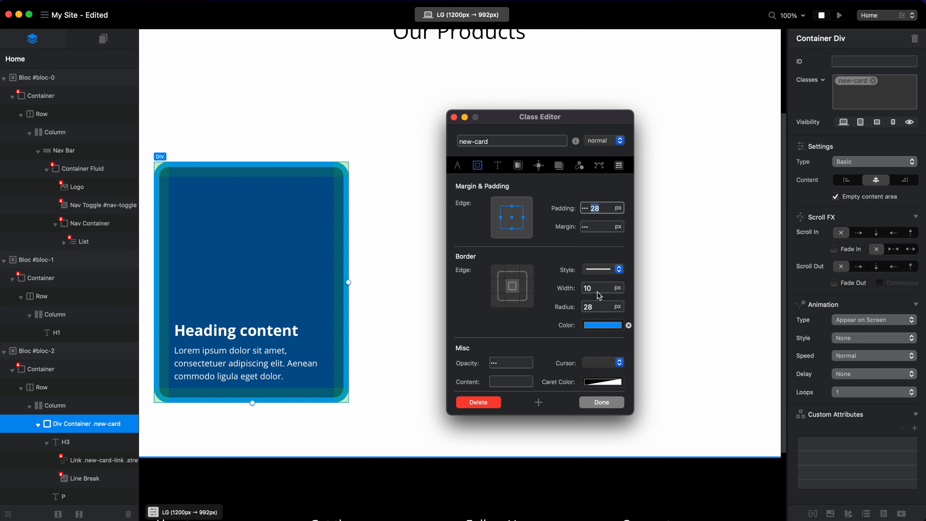
# Set the border width of the new-card class to 0 px in its normal state.
pyautogui.click(600, 270)
pyautogui.click(600, 259)
pyautogui.doubleClick(598, 288)
pyautogui.write('0')
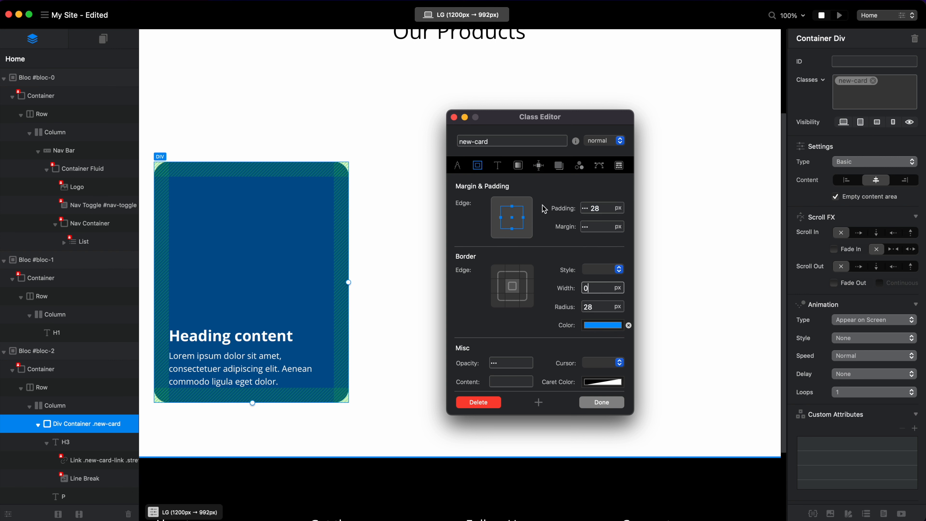
# Show the new-card background settings and add the local Desktop images coffee banner.jpg and dark banner.jpg to the Asset Manager.
pyautogui.click(518, 166)
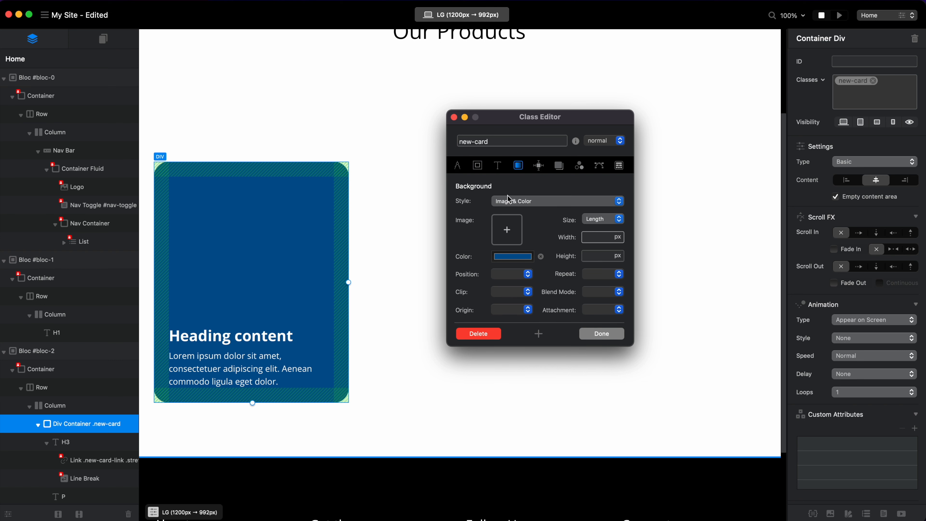
pyautogui.moveTo(546, 125); pyautogui.dragTo(415, 107)
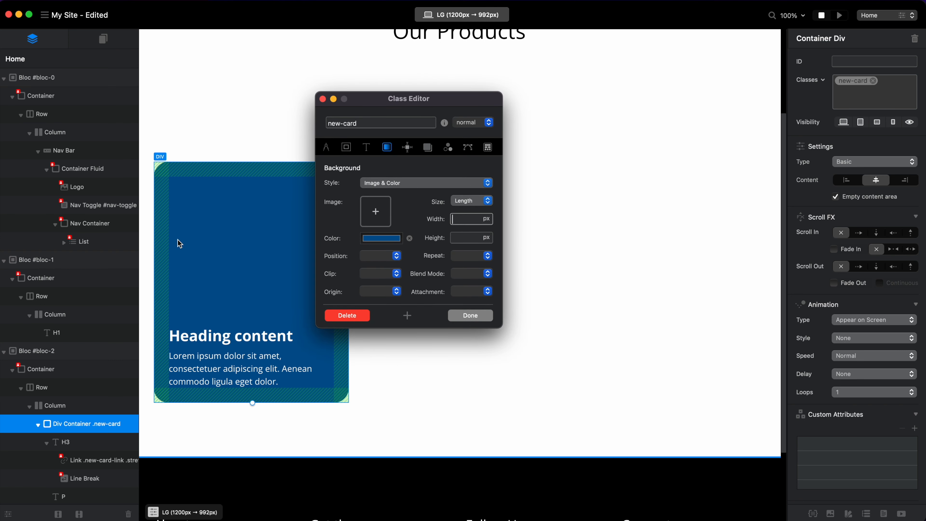
pyautogui.click(831, 515)
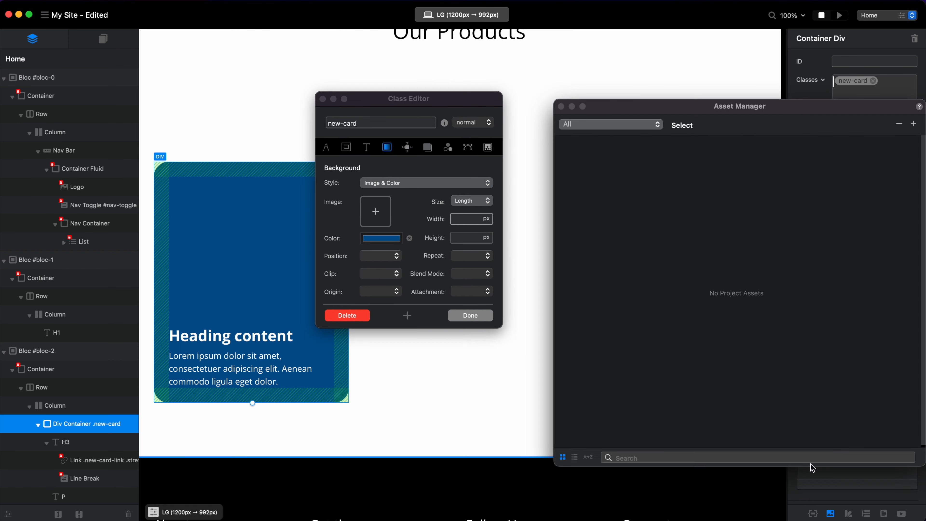
pyautogui.click(915, 125)
pyautogui.click(857, 138)
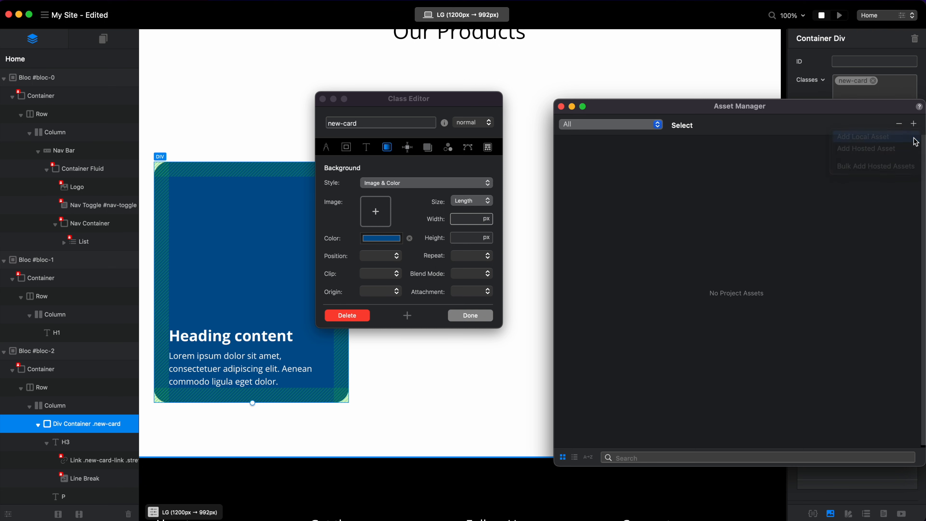
pyautogui.moveTo(451, 203); pyautogui.dragTo(388, 178)
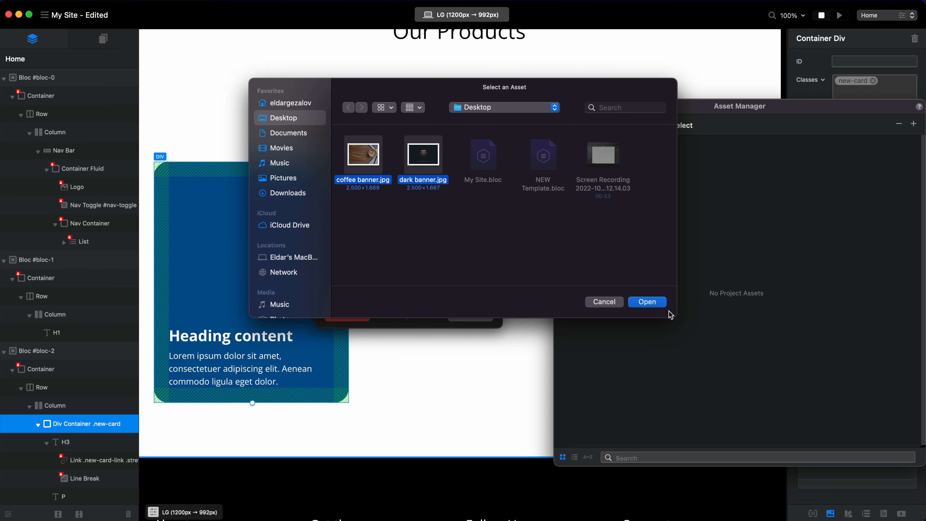
pyautogui.click(654, 303)
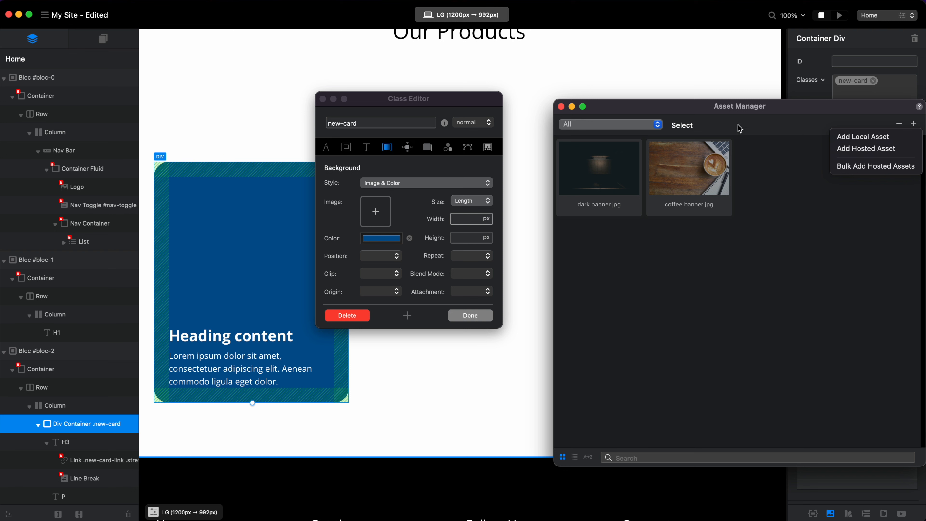
# Try coffee banner.jpg as the background image of the new-card class and clear that background setting.
pyautogui.moveTo(422, 104)
pyautogui.mouseDown()
pyautogui.moveTo(408, 97)
pyautogui.moveTo(418, 93)
pyautogui.moveTo(408, 101)
pyautogui.mouseUp()
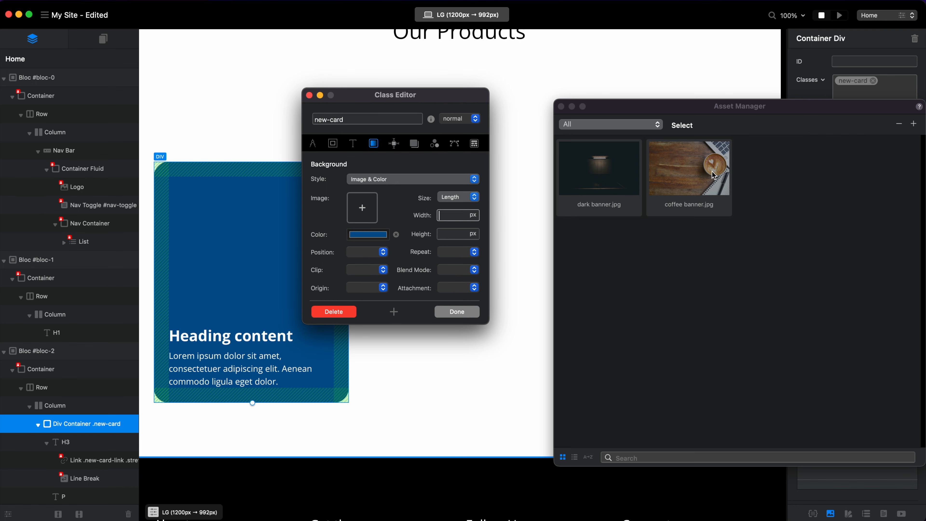
pyautogui.moveTo(672, 189); pyautogui.dragTo(361, 211)
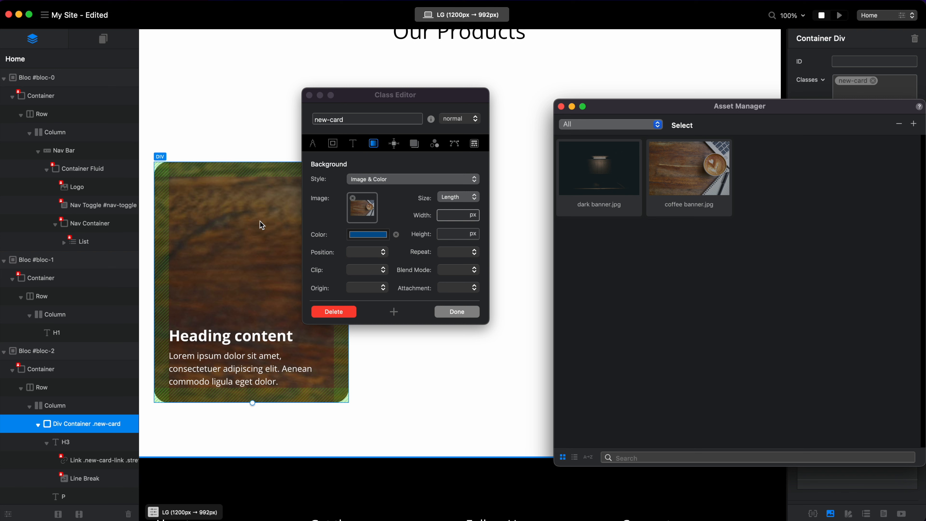
pyautogui.click(352, 198)
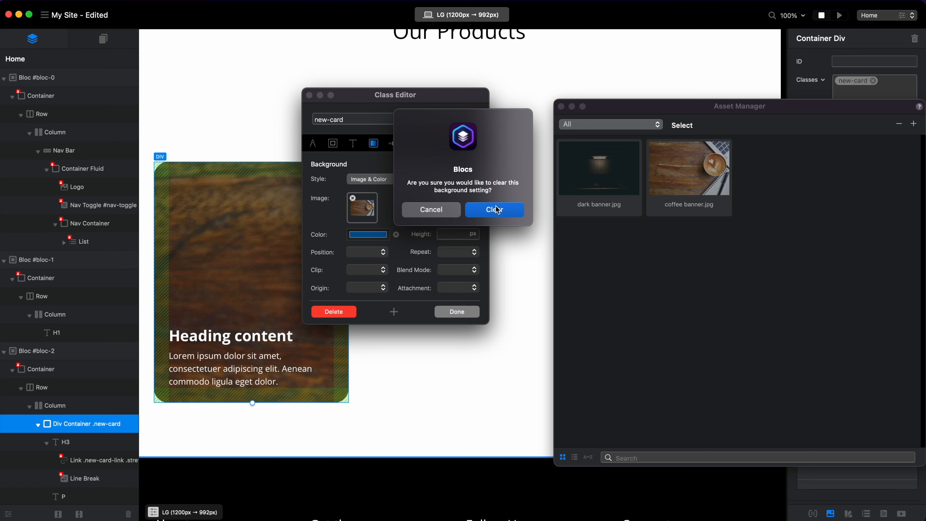
pyautogui.click(496, 209)
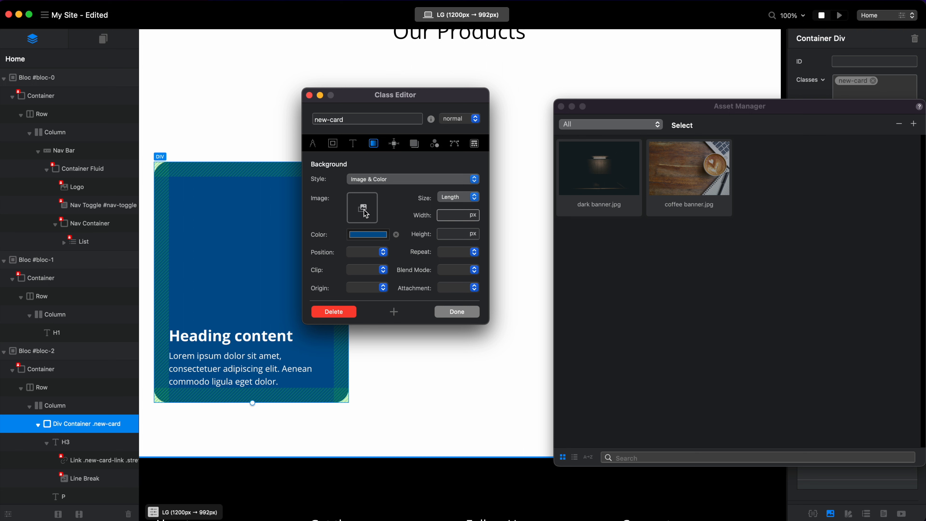
# Assign coffee banner.jpg from the Asset Manager as the normal-state background image of the new-card class.
pyautogui.click(686, 169)
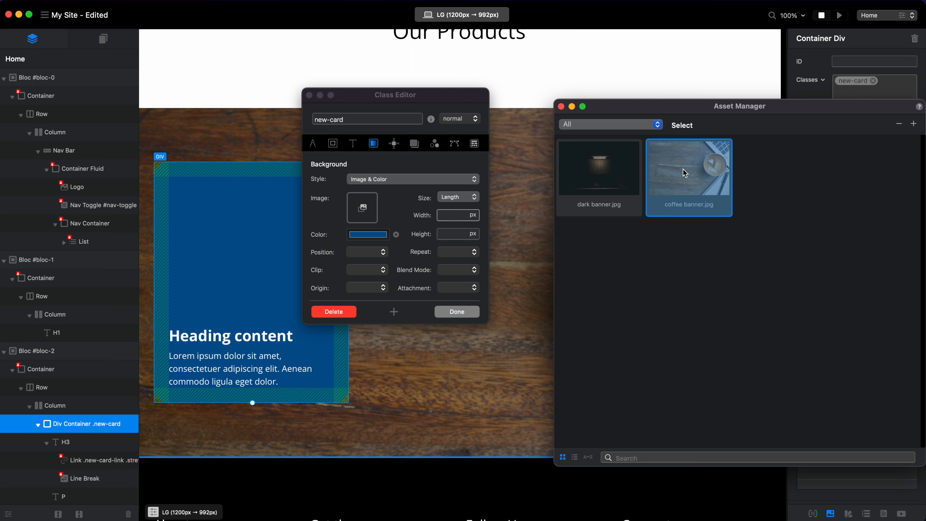
pyautogui.moveTo(685, 173); pyautogui.dragTo(359, 208)
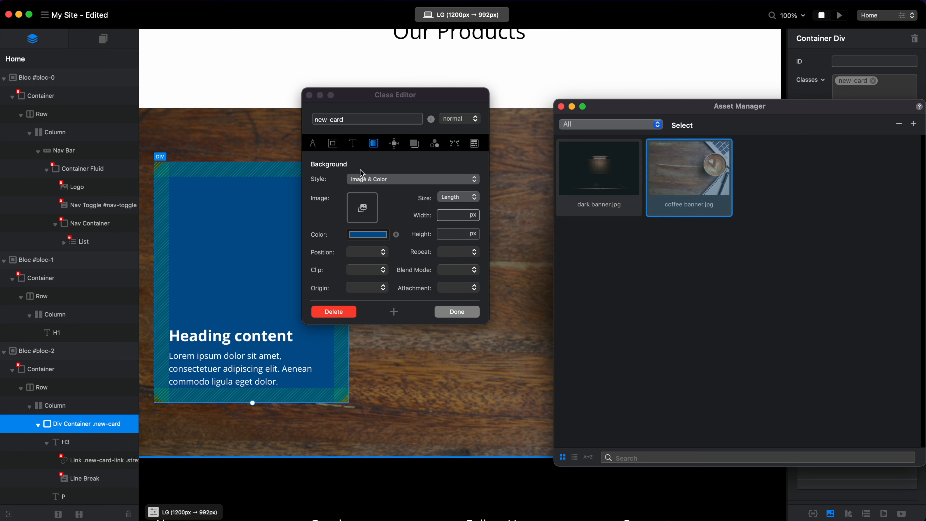
pyautogui.moveTo(674, 153); pyautogui.dragTo(367, 206)
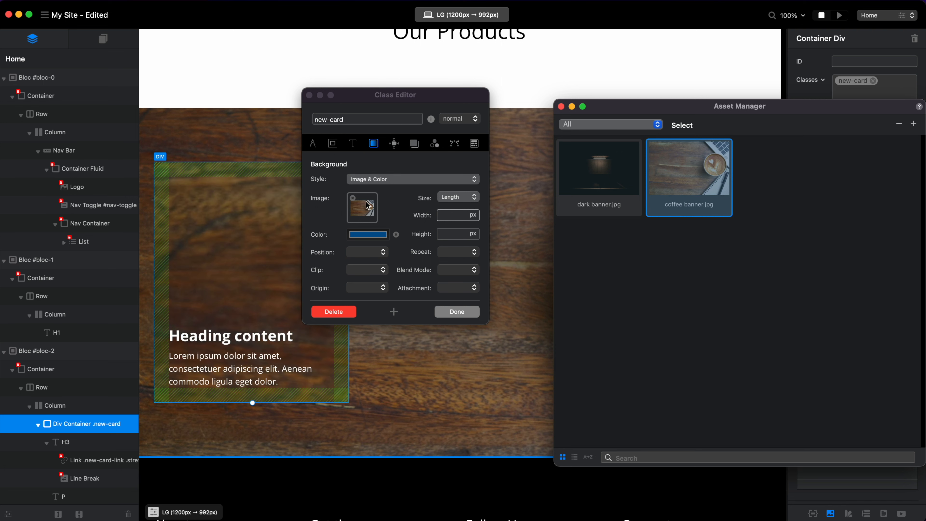
# Close the Asset Manager and remove the coffee banner.jpg background image from bloc-2.
pyautogui.click(561, 107)
pyautogui.click(587, 121)
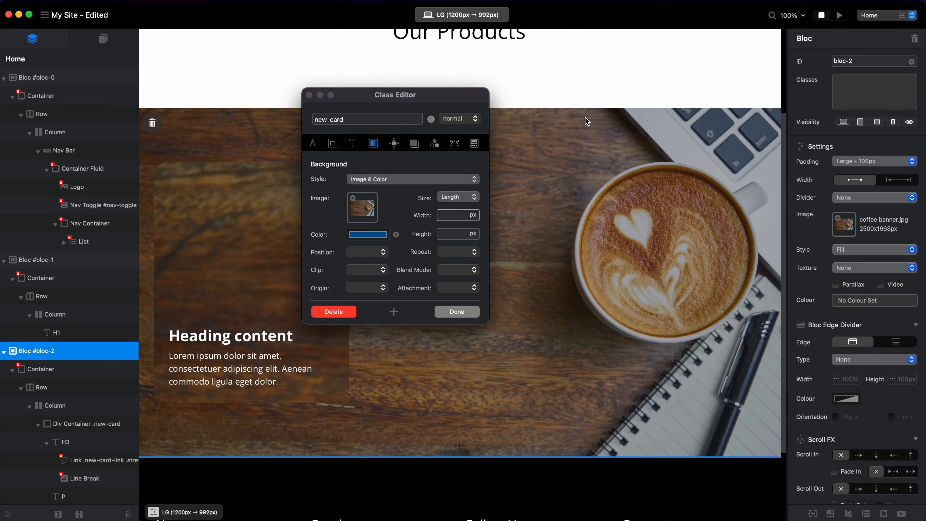
pyautogui.click(838, 219)
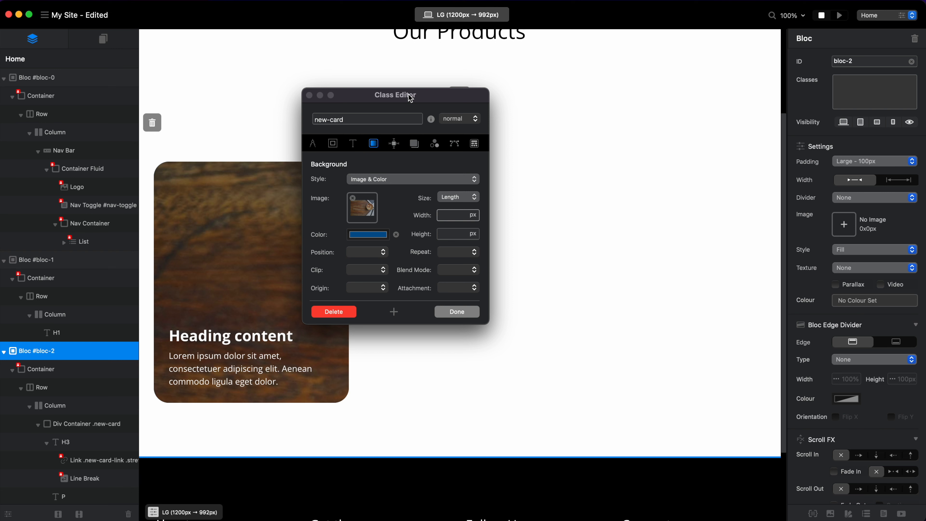
# Reapply coffee banner.jpg from the Asset Manager as new-card's background image, close the Asset Manager and move the Class Editor away from the card.
pyautogui.click(371, 208)
pyautogui.moveTo(713, 167); pyautogui.dragTo(370, 213)
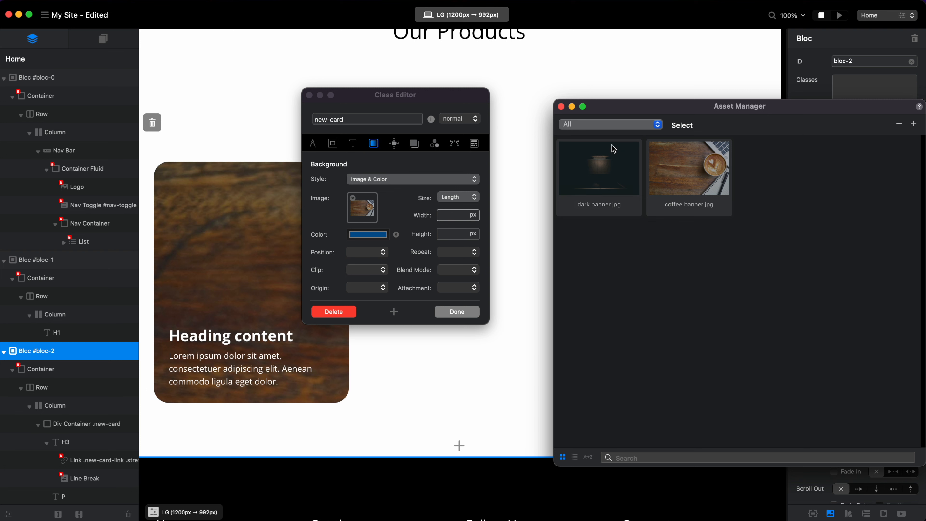
pyautogui.click(561, 107)
pyautogui.moveTo(450, 99); pyautogui.dragTo(583, 99)
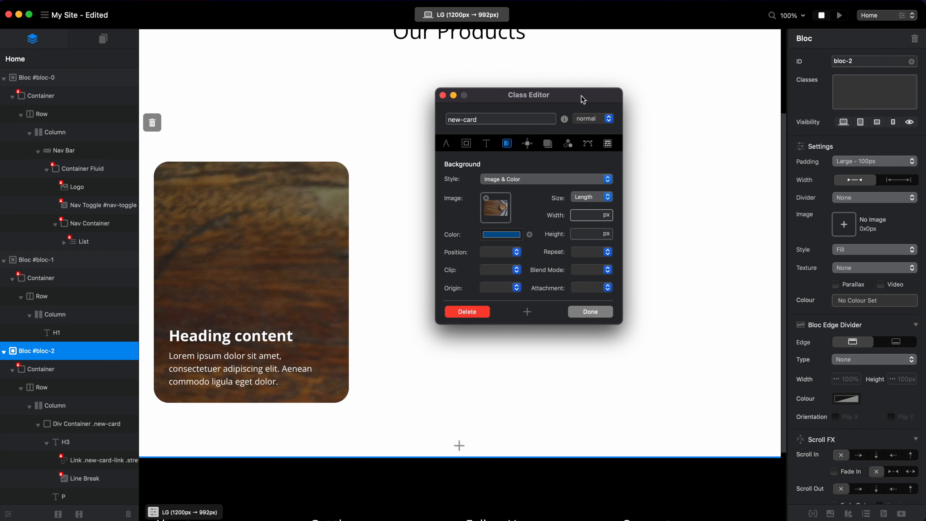
# Compare the Cover, Contain and Length background sizes for the new-card class and settle on Cover.
pyautogui.click(608, 197)
pyautogui.click(602, 210)
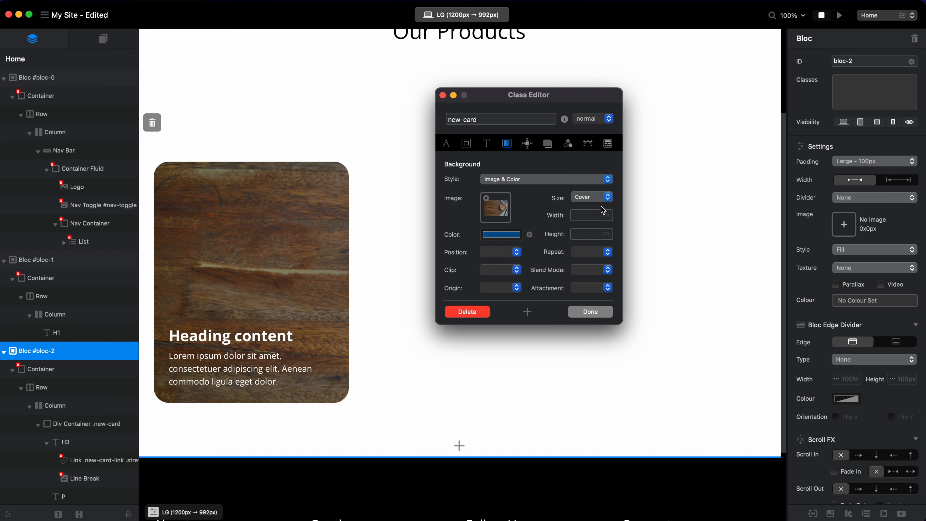
pyautogui.click(608, 197)
pyautogui.click(607, 208)
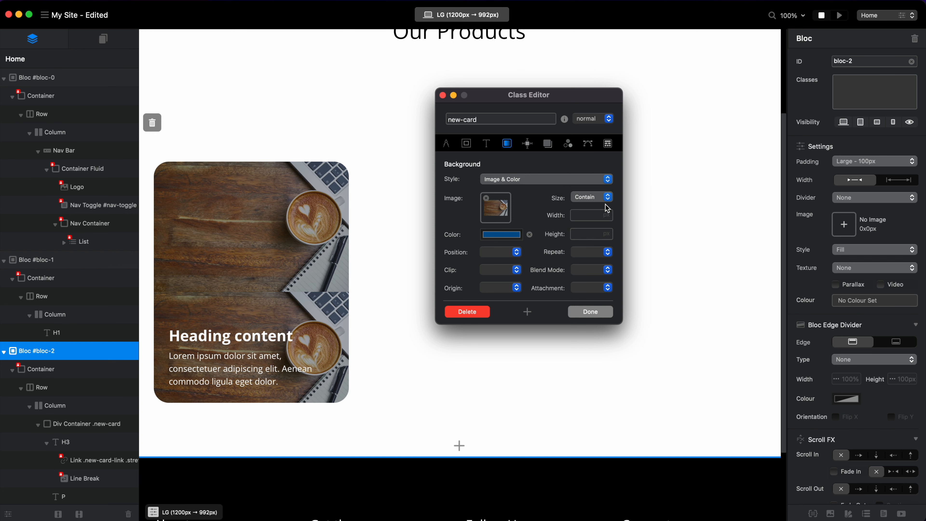
pyautogui.click(608, 197)
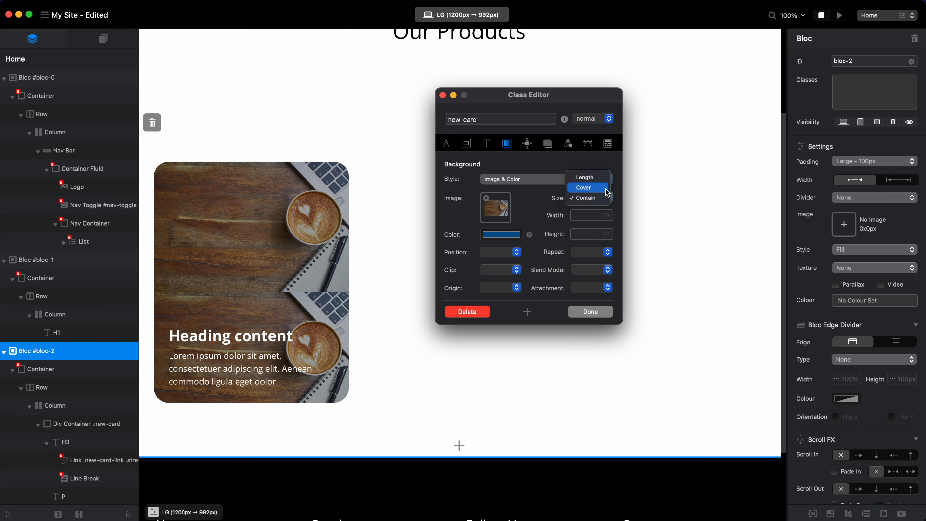
pyautogui.click(586, 177)
pyautogui.click(608, 197)
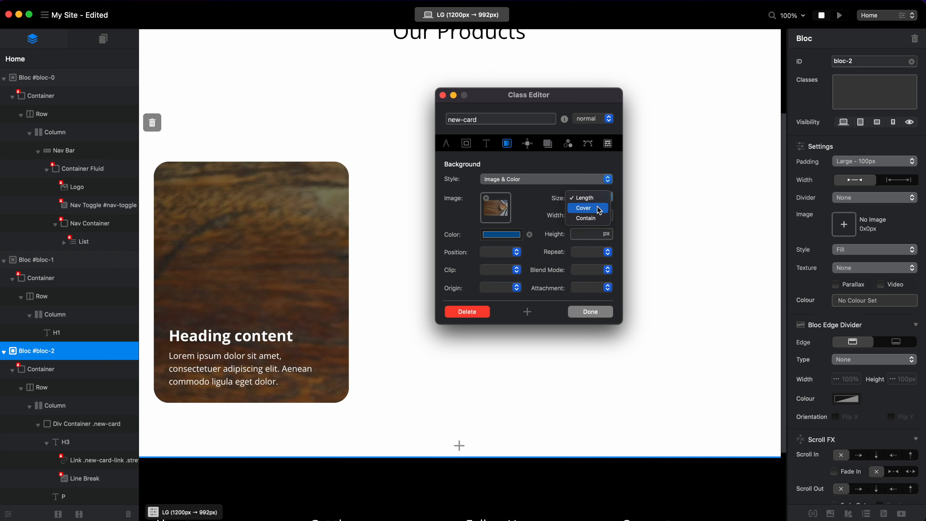
pyautogui.click(584, 208)
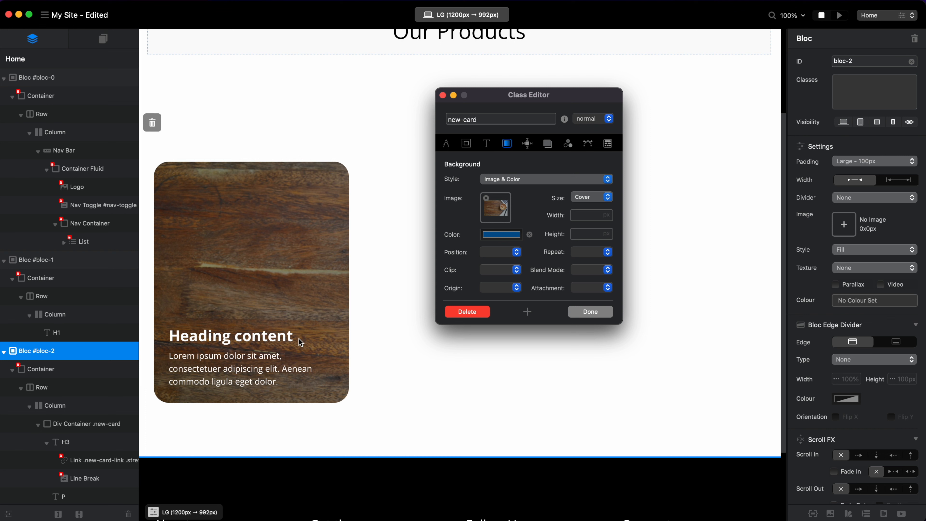
# Set the new-card background position to Right Center and close the Class Editor.
pyautogui.click(498, 252)
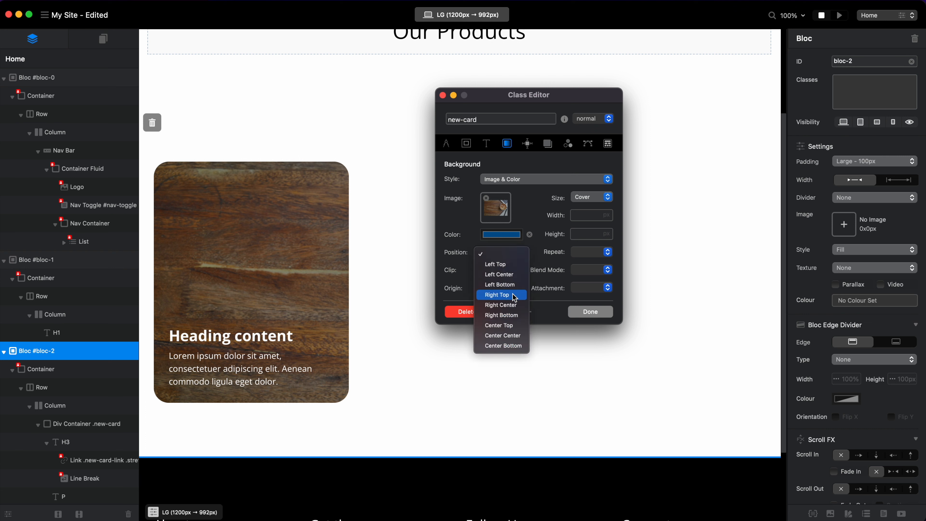
pyautogui.click(520, 305)
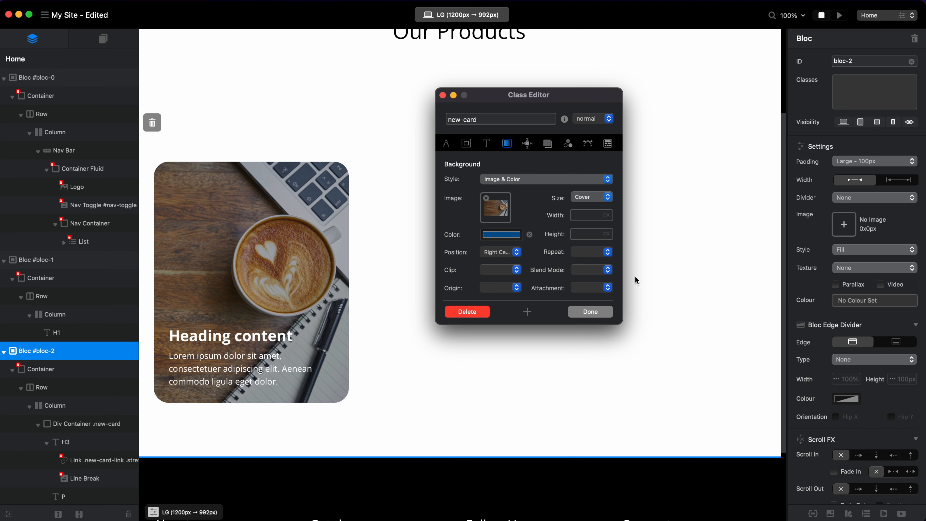
pyautogui.click(596, 313)
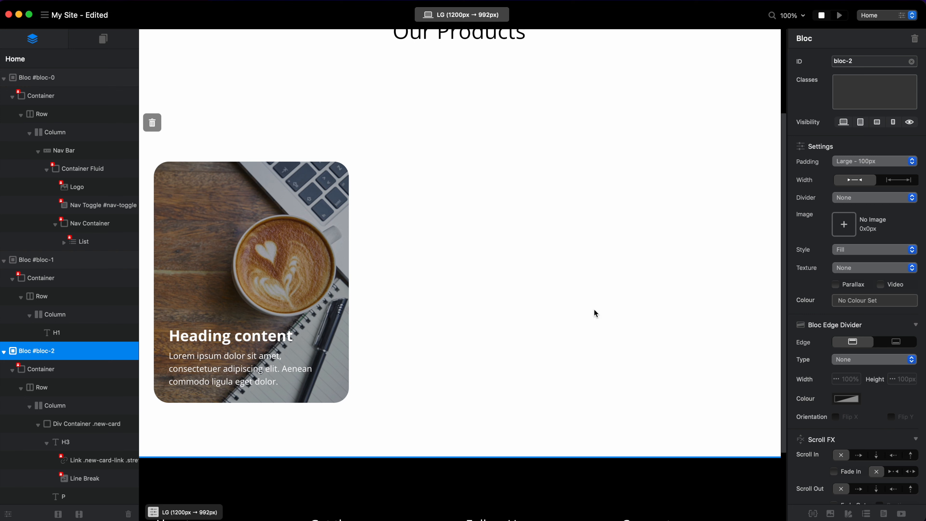
# Preview the page to check the card's background image in the Our Products section, and return to editing.
pyautogui.click(839, 15)
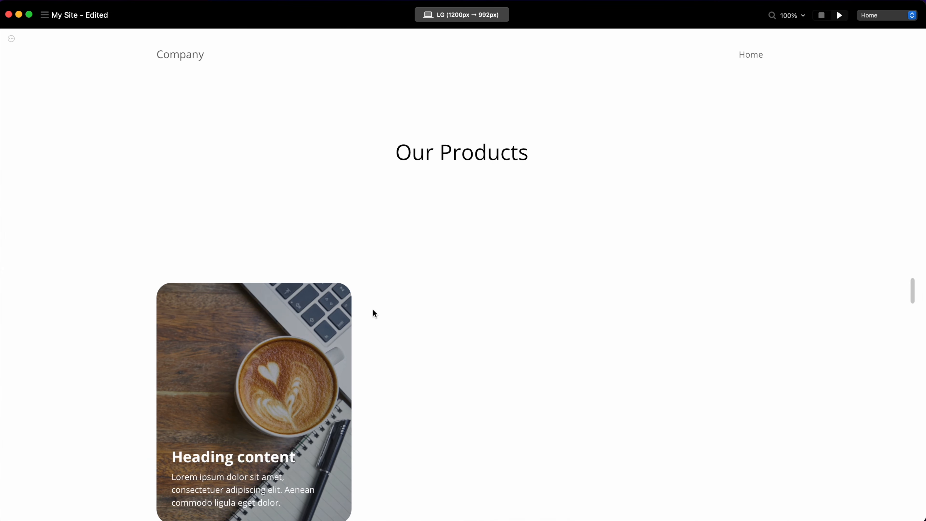
pyautogui.scroll(-2, 318, 323)
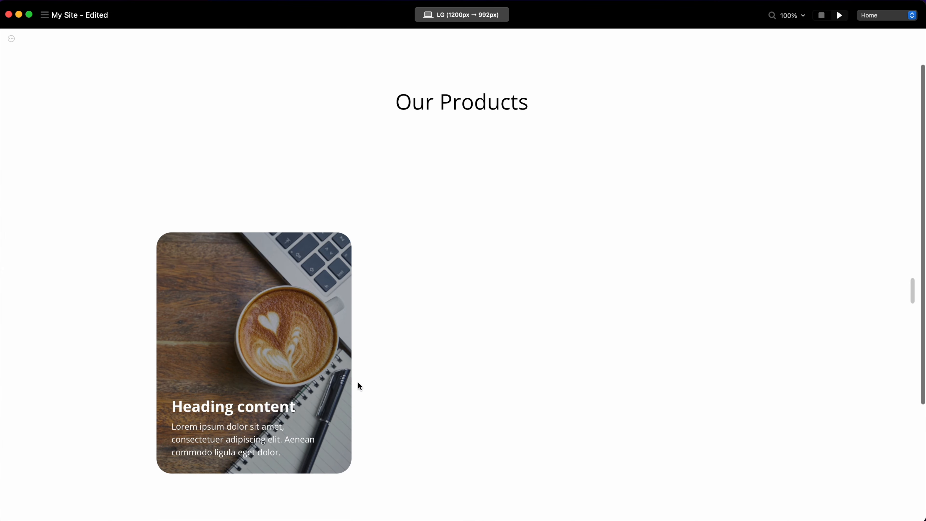
pyautogui.click(821, 15)
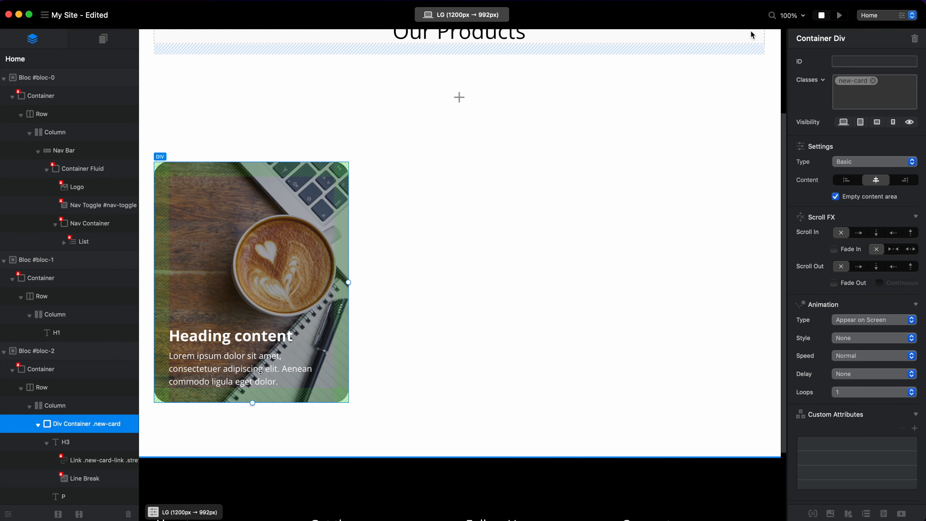
# Open the new-card class of the card's div container for editing.
pyautogui.click(851, 82)
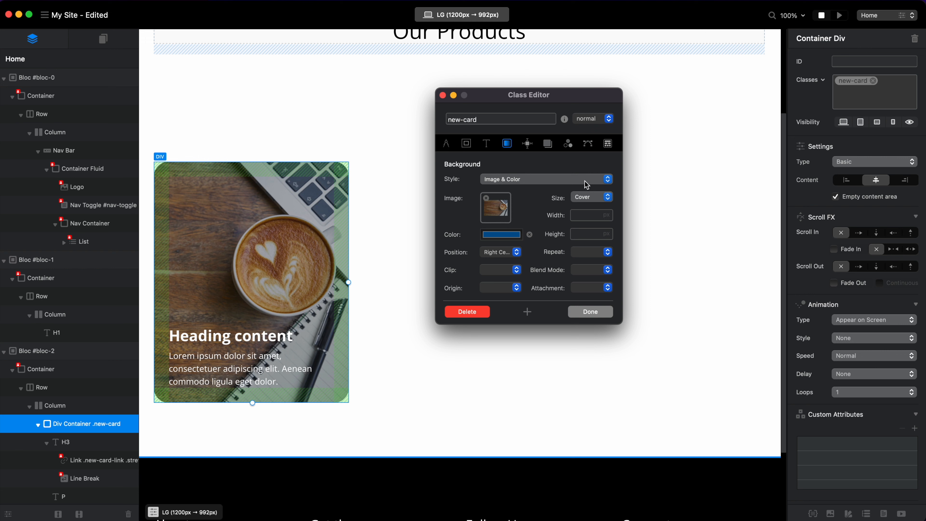
# Set the new-card background size to Length and its position to Center Center.
pyautogui.click(598, 197)
pyautogui.click(599, 188)
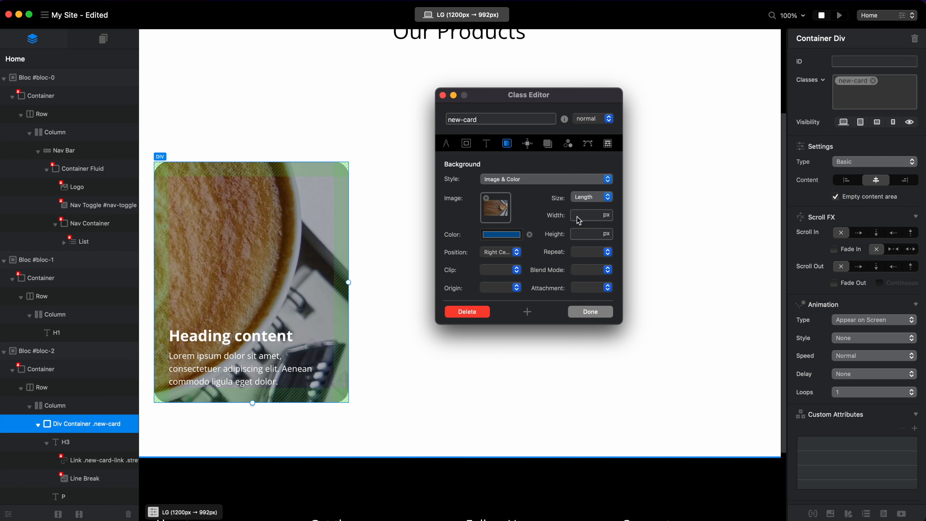
pyautogui.click(517, 252)
pyautogui.click(515, 285)
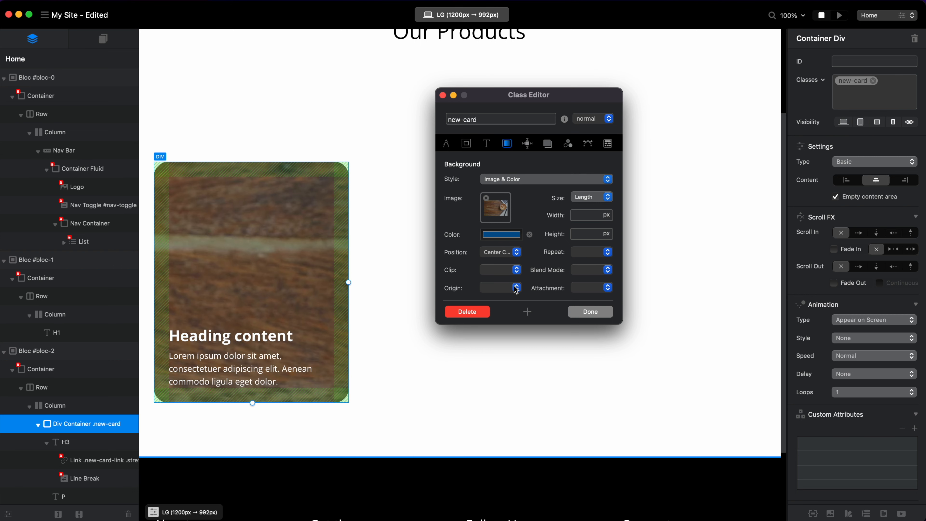
# Set the new-card background width to 100% and the background repeat to No Repeat.
pyautogui.click(585, 215)
pyautogui.click(608, 216)
pyautogui.write('100')
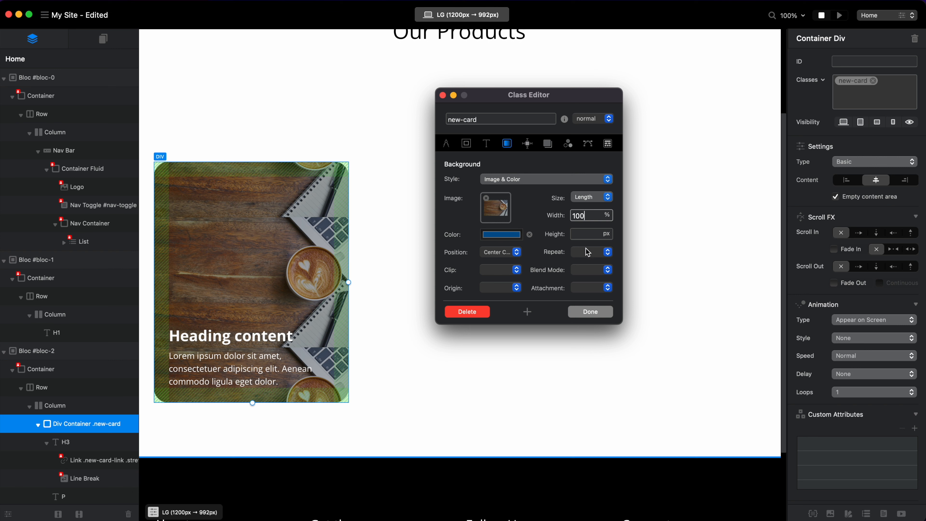
pyautogui.click(607, 252)
pyautogui.click(589, 295)
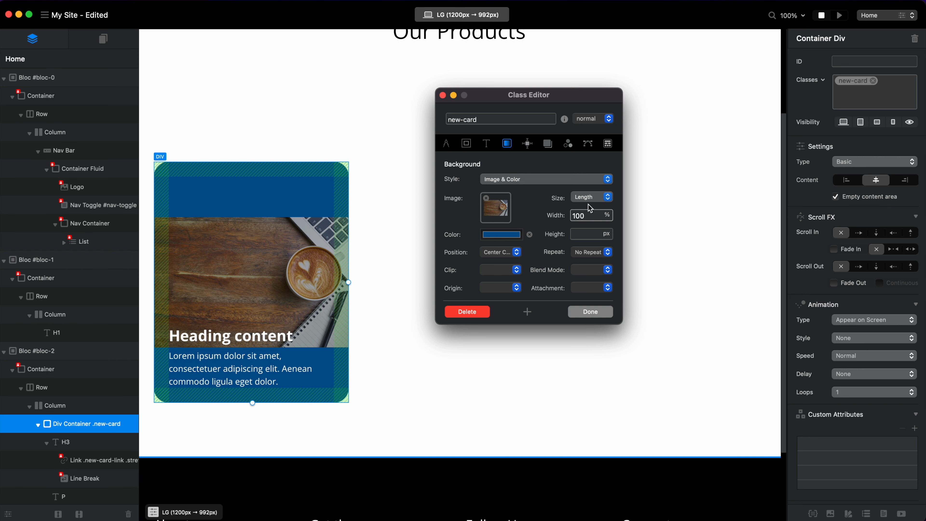
# Clear the new-card background color and reapply Ocean from the Crayons palette.
pyautogui.click(529, 234)
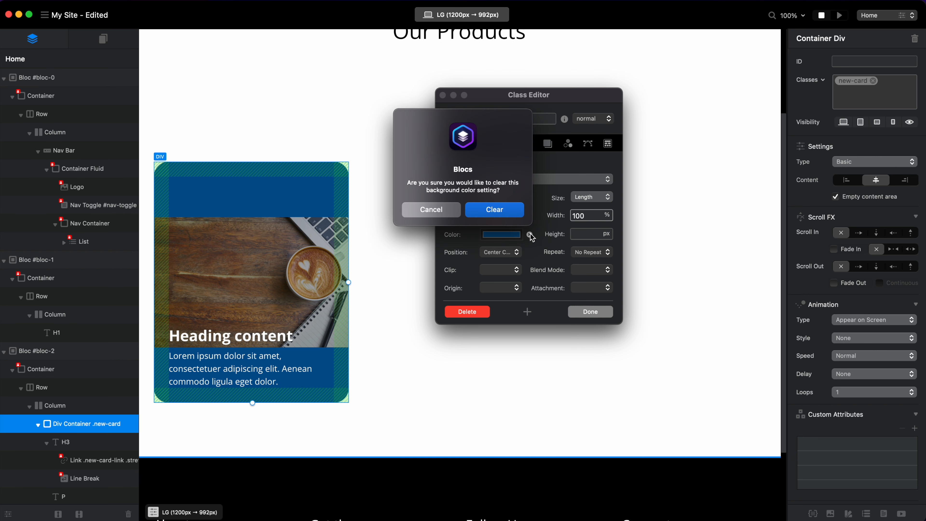
pyautogui.click(490, 212)
pyautogui.click(499, 236)
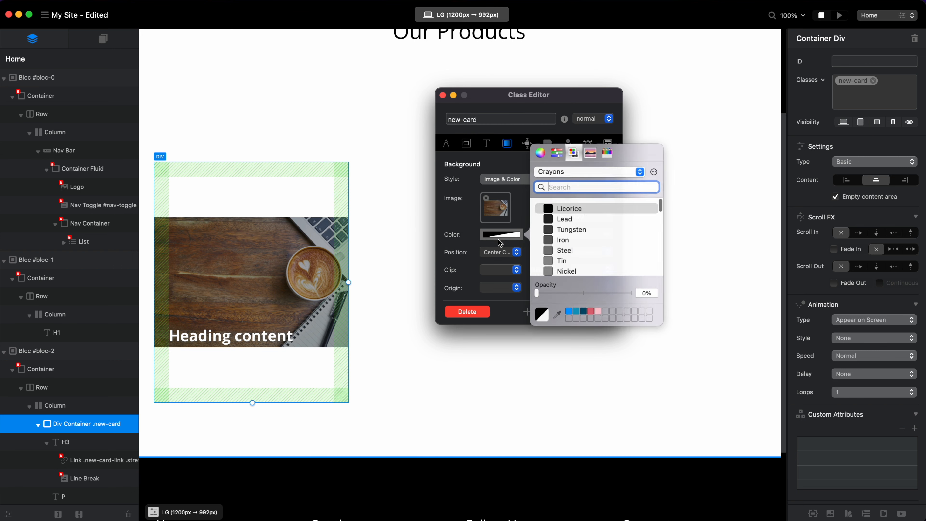
pyautogui.scroll(-5, 592, 266)
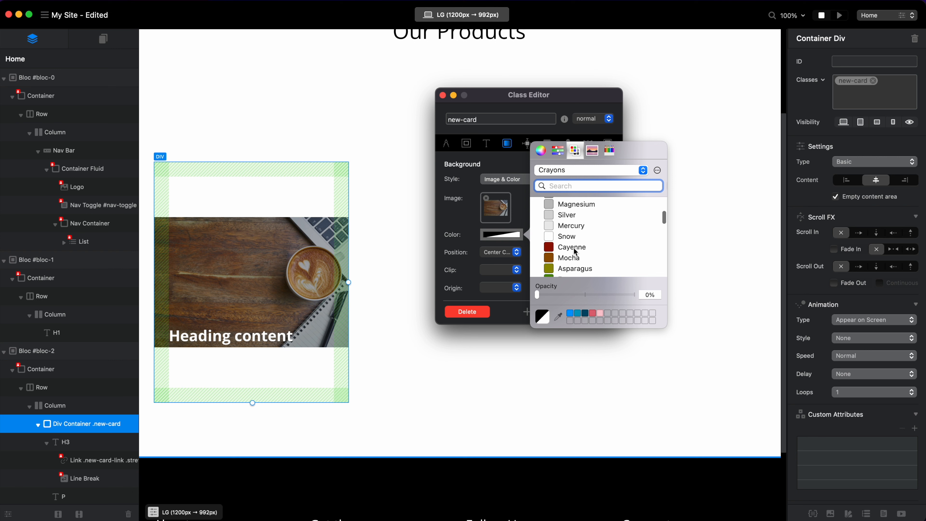
pyautogui.scroll(-3, 574, 248)
pyautogui.click(574, 267)
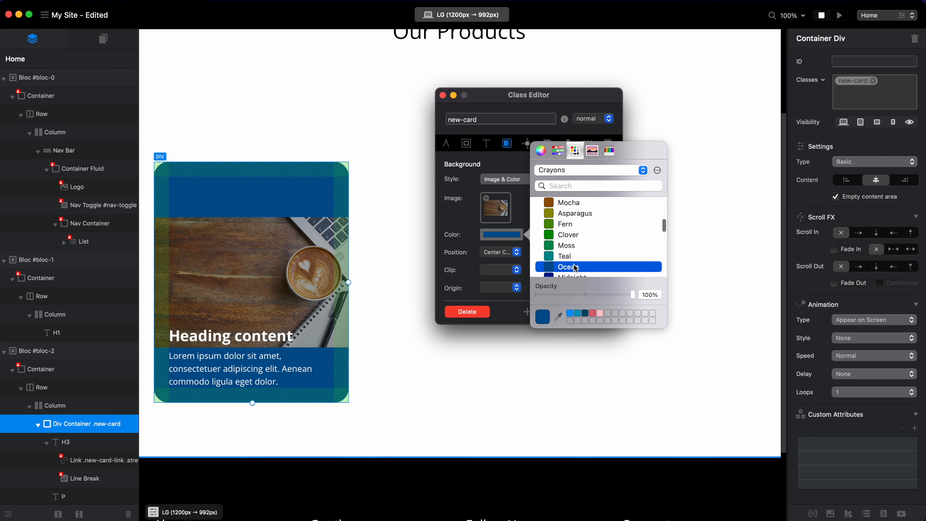
pyautogui.click(452, 223)
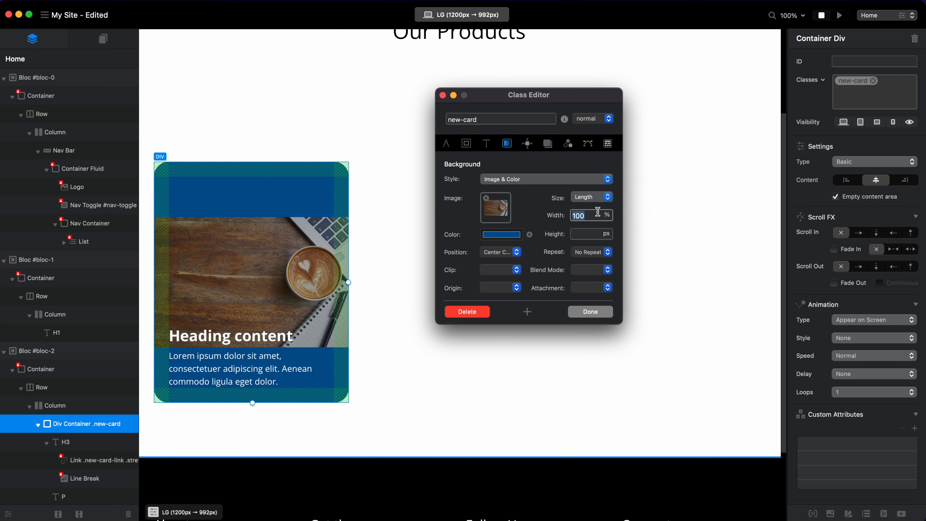
# Try background widths of 150%, 200% and 180% for the new-card class and settle on 190%.
pyautogui.click(577, 215)
pyautogui.press('BackSpace')
pyautogui.write('5')
pyautogui.hotkey('shift', 'Left')
pyautogui.hotkey('shift', 'Left')
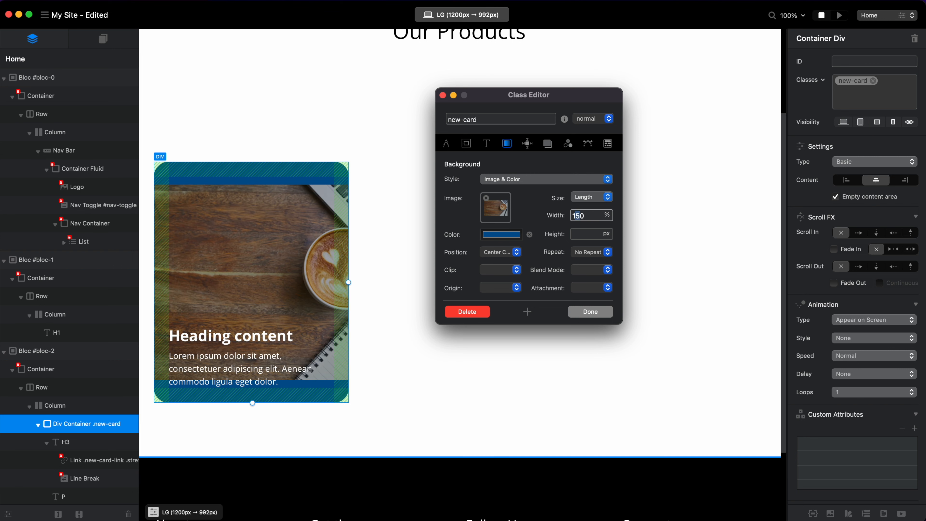
pyautogui.write('200')
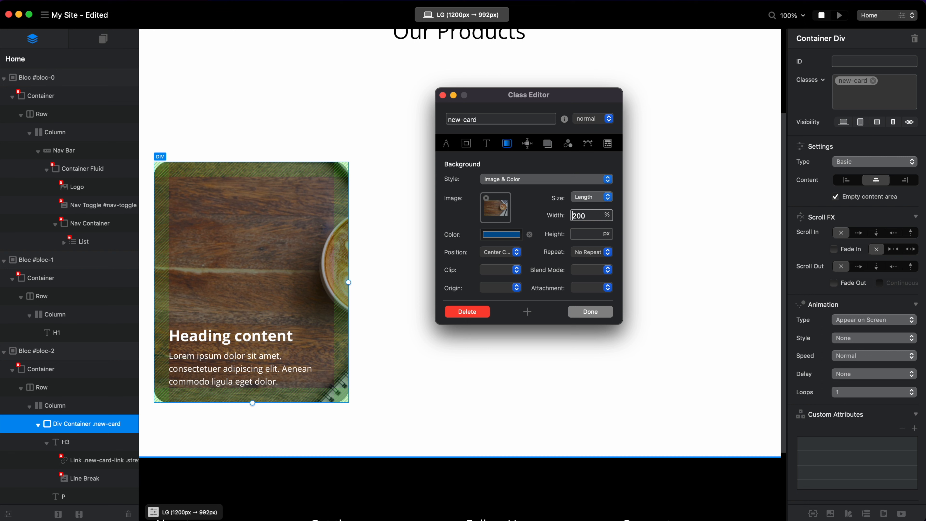
pyautogui.hotkey('shift', 'Right')
pyautogui.hotkey('shift', 'Right')
pyautogui.write('19')
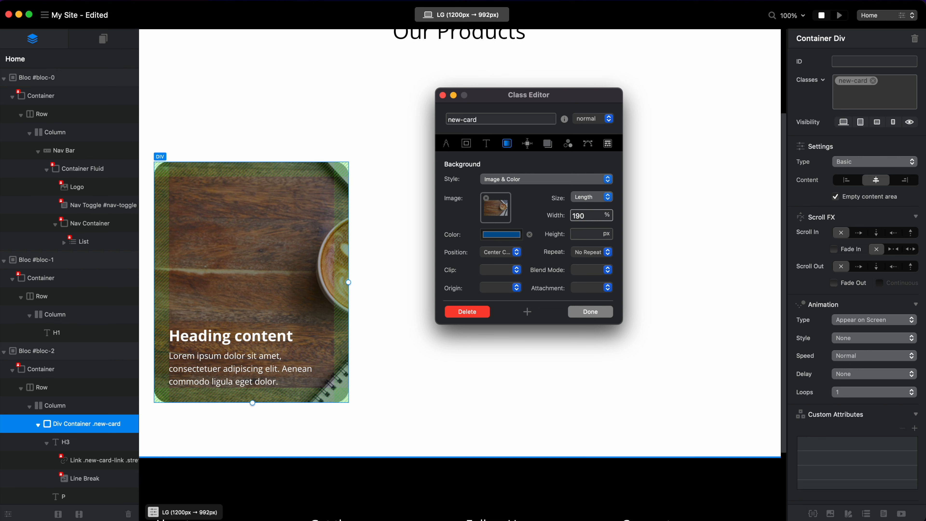
pyautogui.write('8')
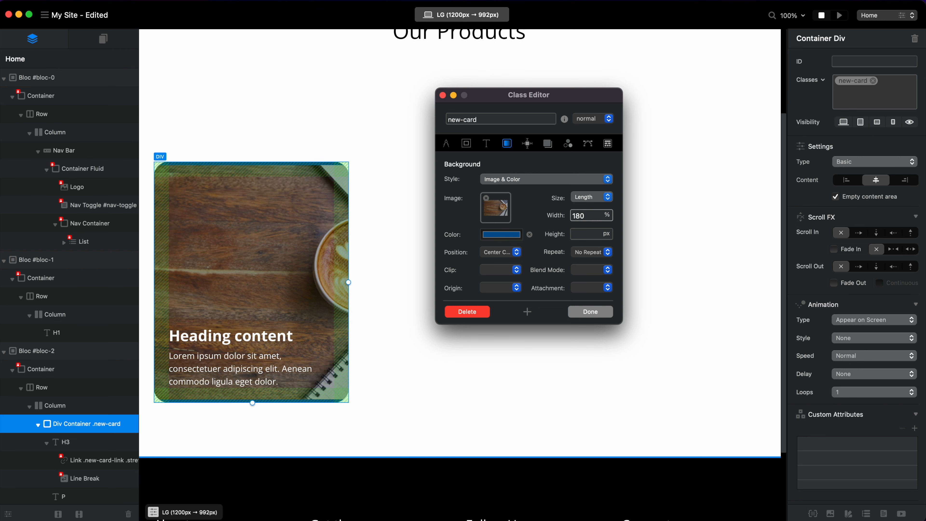
pyautogui.write('9')
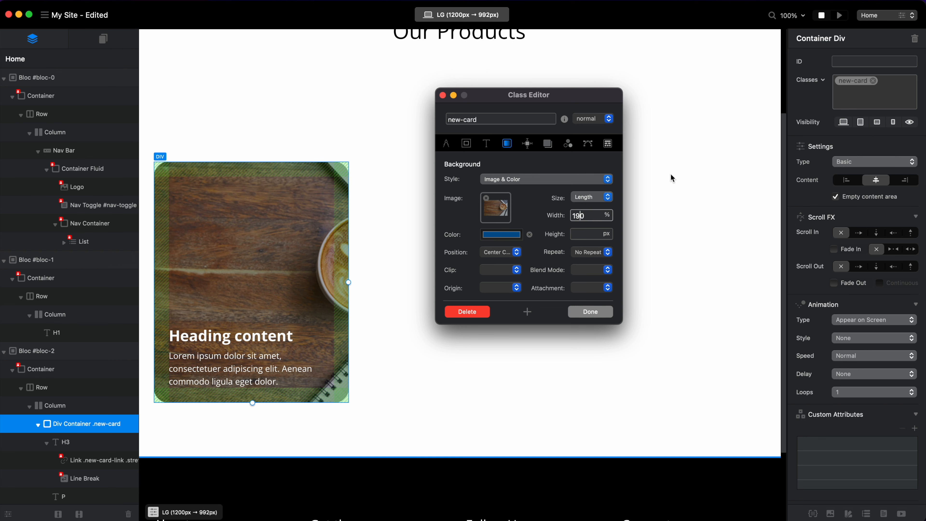
# Set the background width of the new-card hover state to 200%, return to the normal state and close the Class Editor.
pyautogui.click(597, 118)
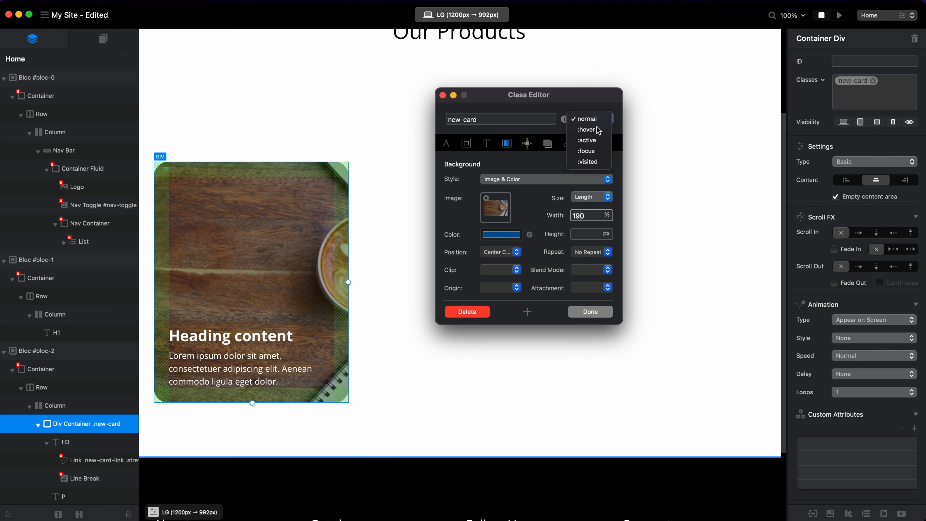
pyautogui.click(587, 130)
pyautogui.click(606, 213)
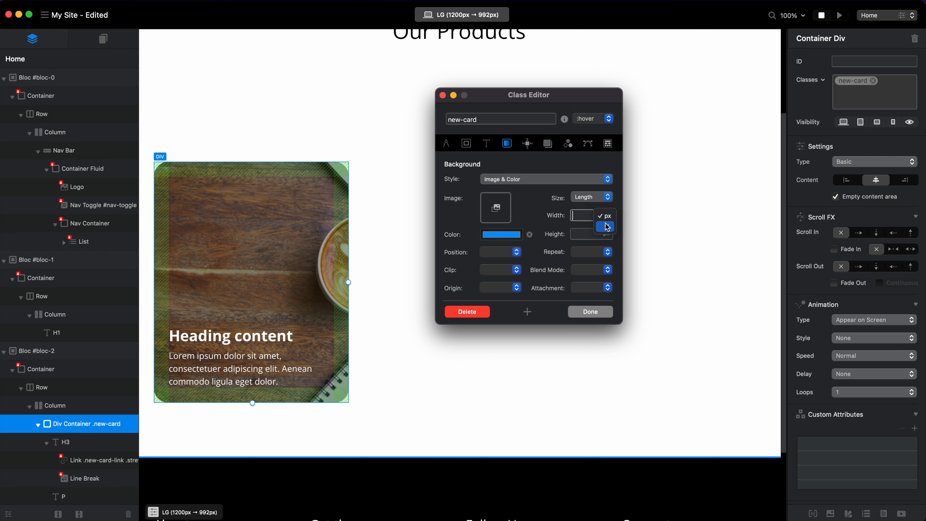
pyautogui.click(607, 226)
pyautogui.write('200')
pyautogui.click(585, 119)
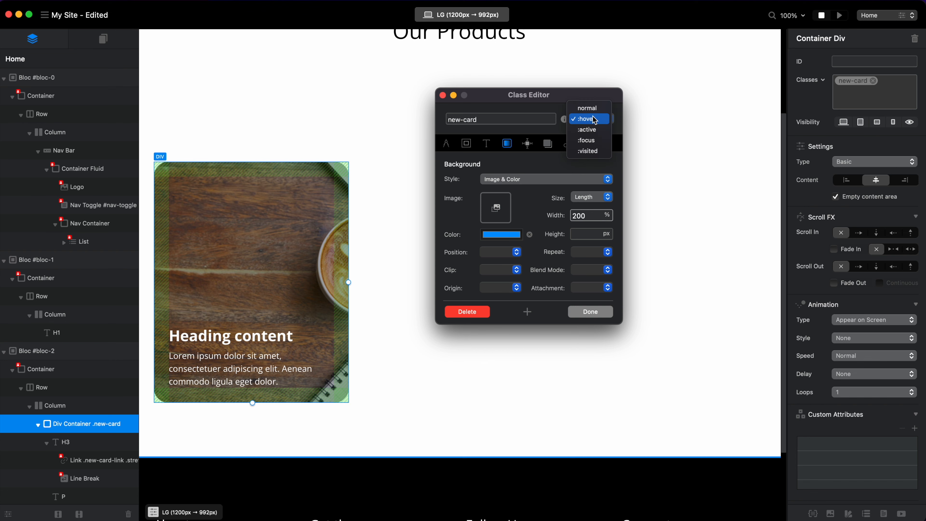
pyautogui.click(589, 106)
pyautogui.click(597, 312)
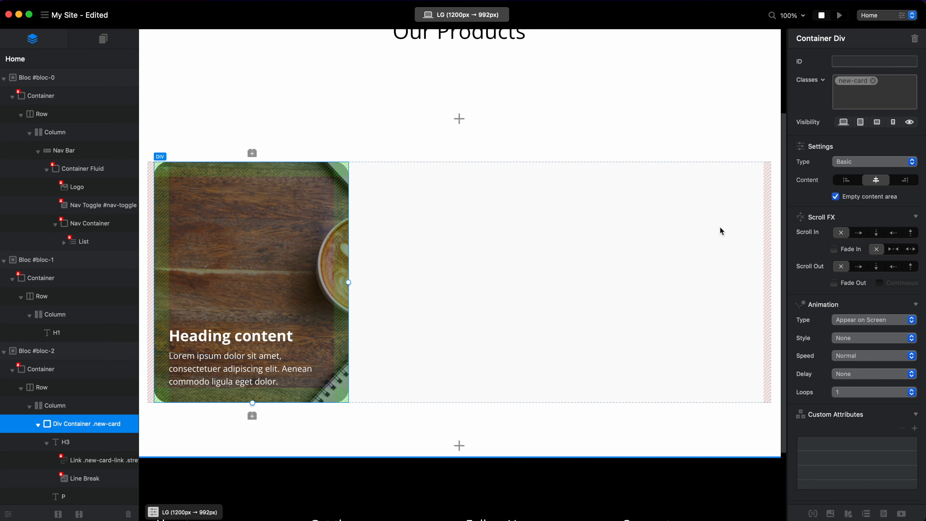
# Preview the page to check the card's background zoom on hover, and return to editing.
pyautogui.press('super+p')
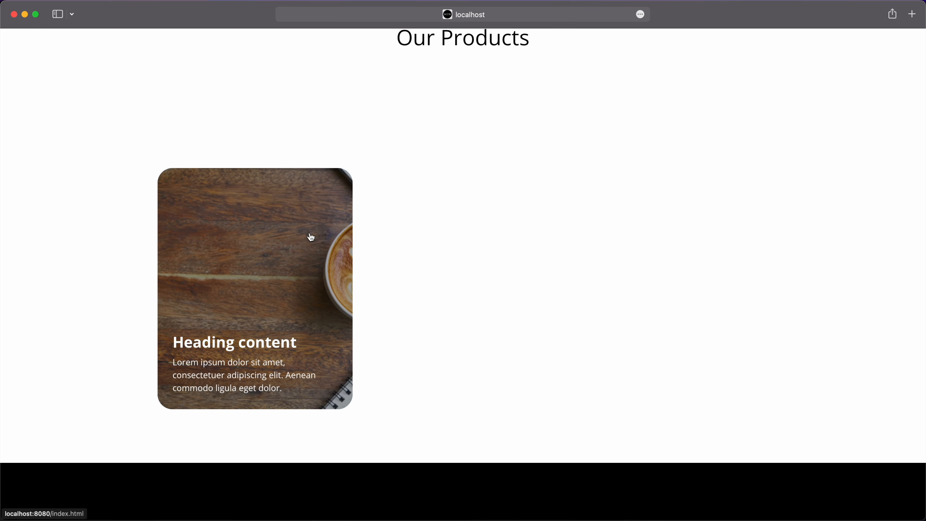
pyautogui.press('super+Tab')
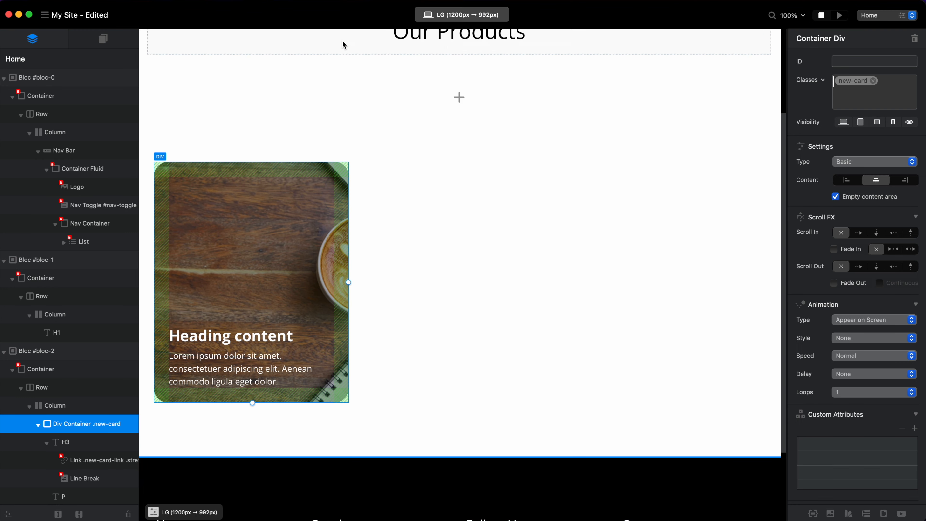
# Change the .new-card transition duration to 0.5s in the Additional CSS (style.css) of the Code Editor.
pyautogui.click(277, 0)
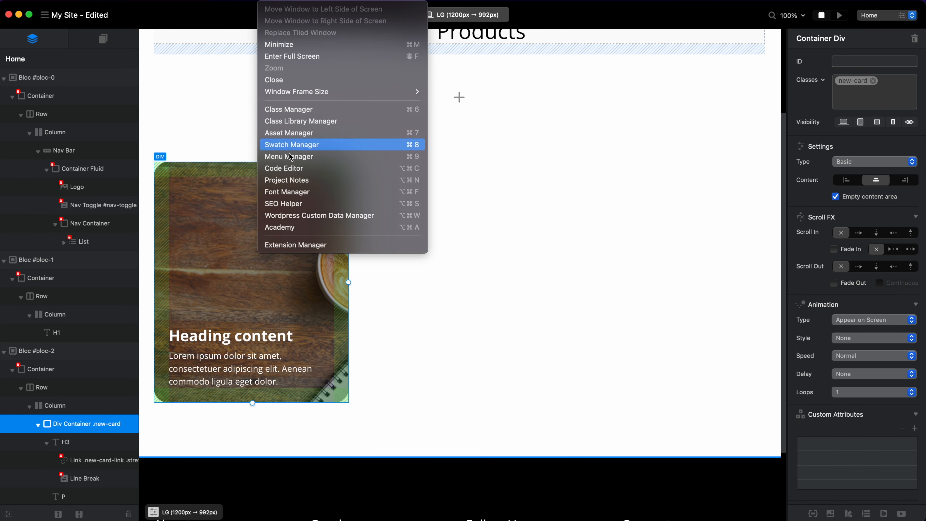
pyautogui.click(300, 168)
pyautogui.click(398, 153)
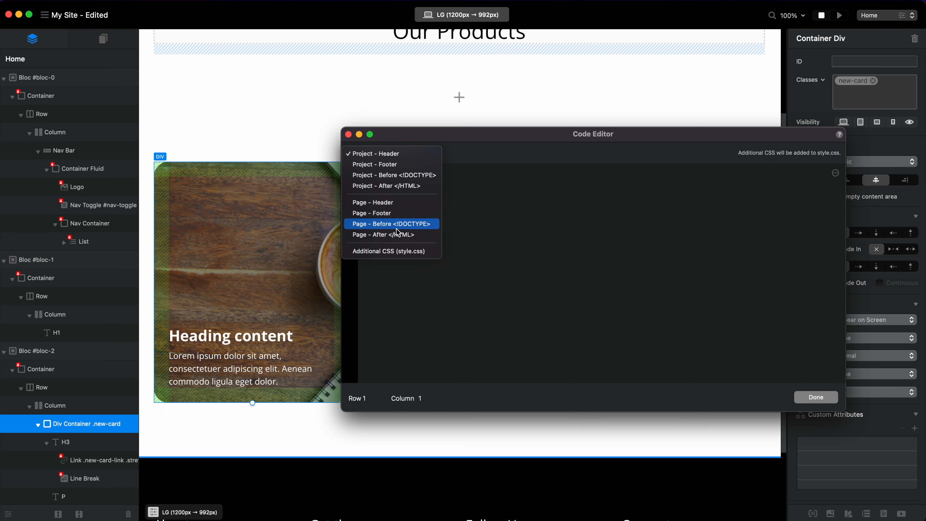
pyautogui.click(399, 251)
pyautogui.click(495, 170)
pyautogui.hotkey('shift', 'Right')
pyautogui.hotkey('shift', 'Right')
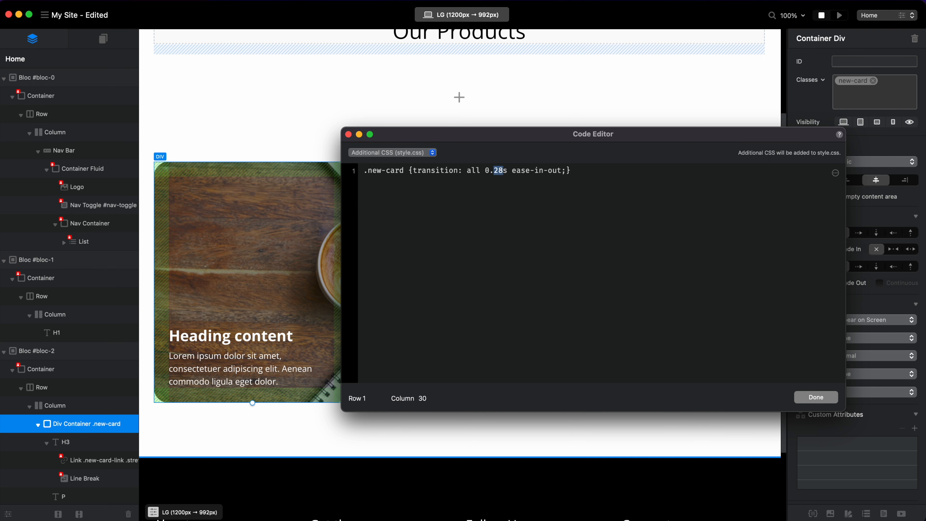
pyautogui.write('5')
pyautogui.click(813, 398)
# Refresh the preview to check the card's slower hover transition, and return to editing.
pyautogui.press('super+r')
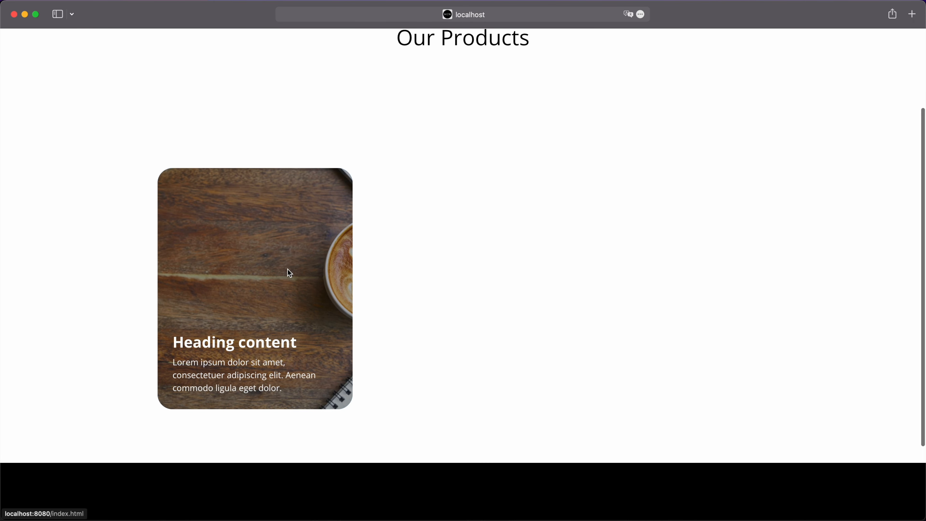
pyautogui.press('super+Tab')
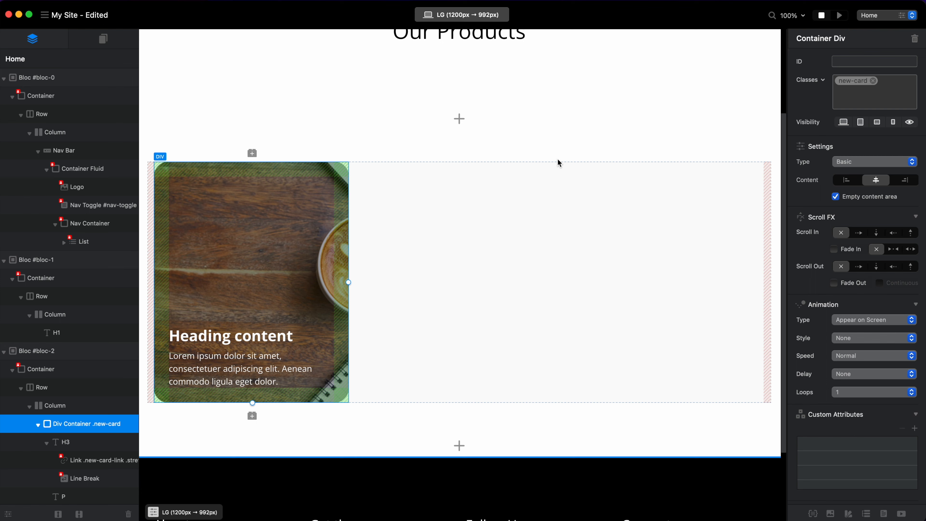
# Open the new-card class and set its normal-state background color to Licorice.
pyautogui.click(850, 81)
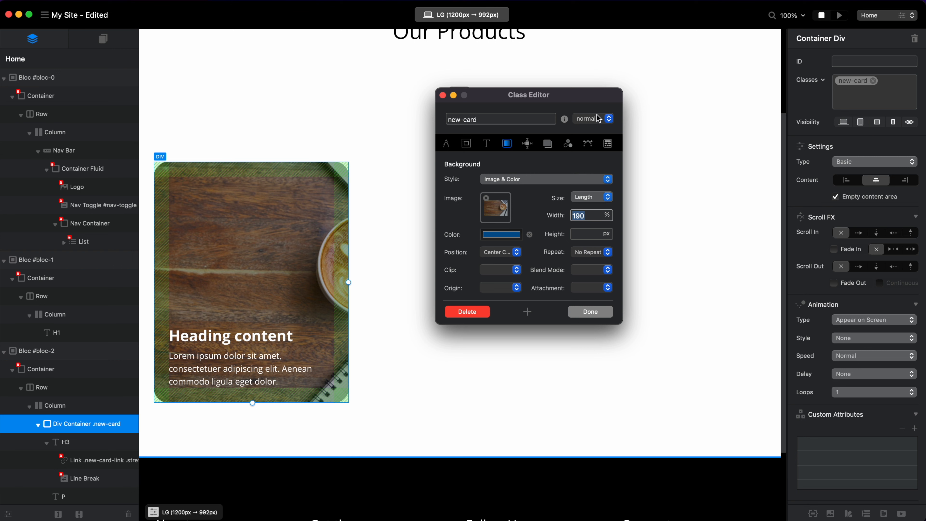
pyautogui.click(501, 234)
pyautogui.scroll(5, 567, 218)
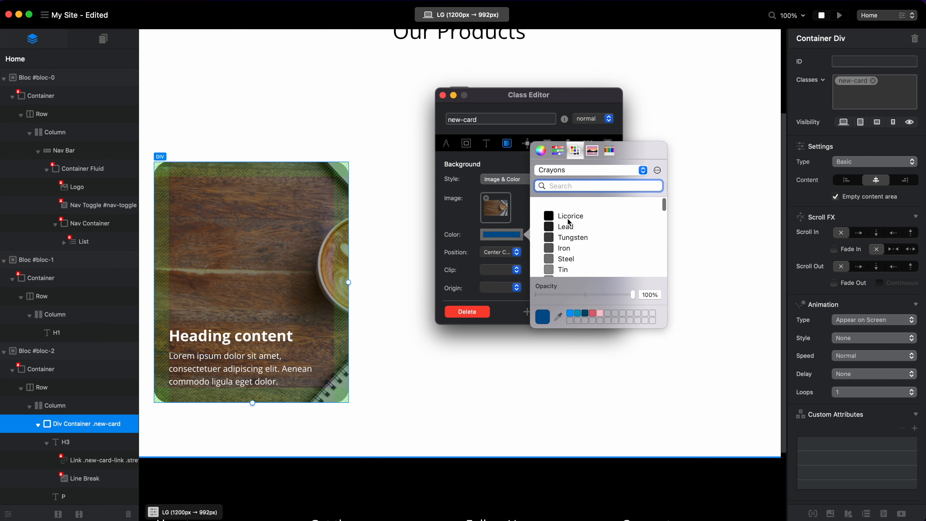
pyautogui.click(582, 209)
pyautogui.click(447, 228)
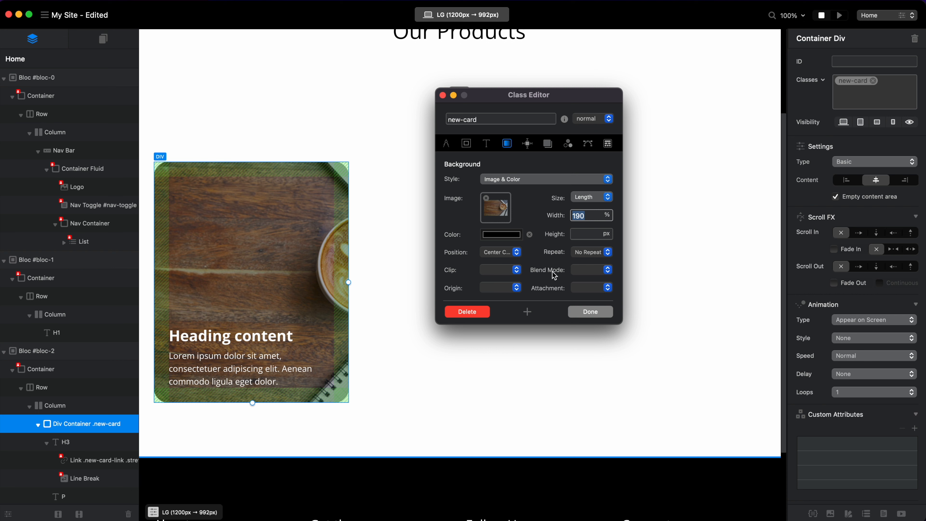
# Set the new-card background blend mode to Darken and lower the background color's opacity to 10%.
pyautogui.click(588, 270)
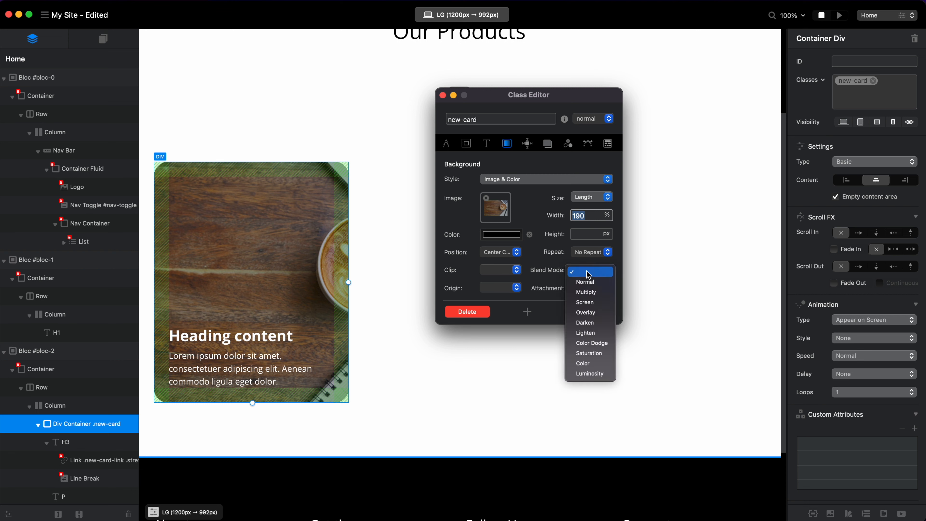
pyautogui.click(596, 323)
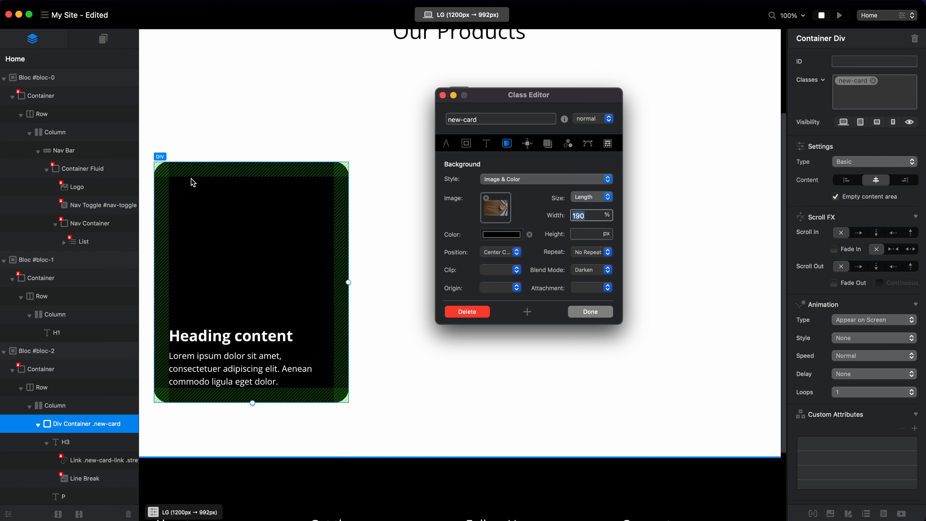
pyautogui.click(501, 234)
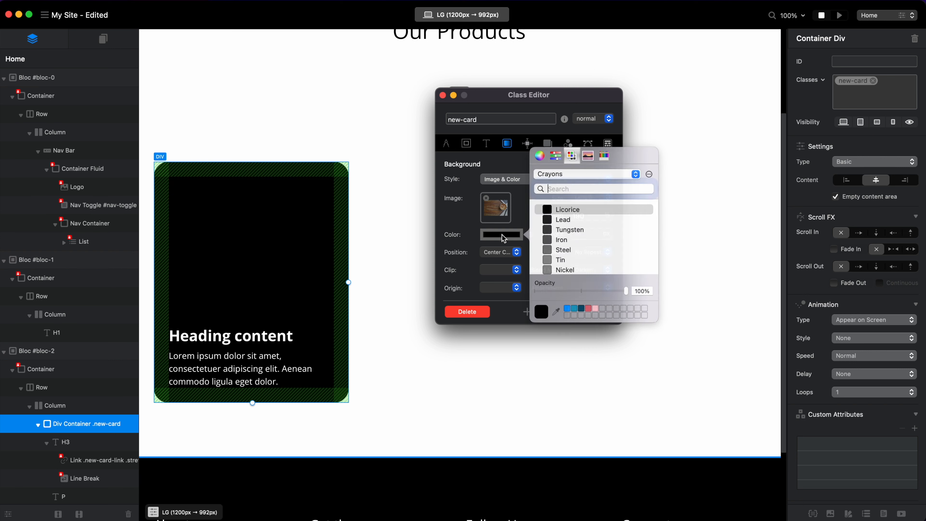
pyautogui.moveTo(624, 295); pyautogui.dragTo(548, 297)
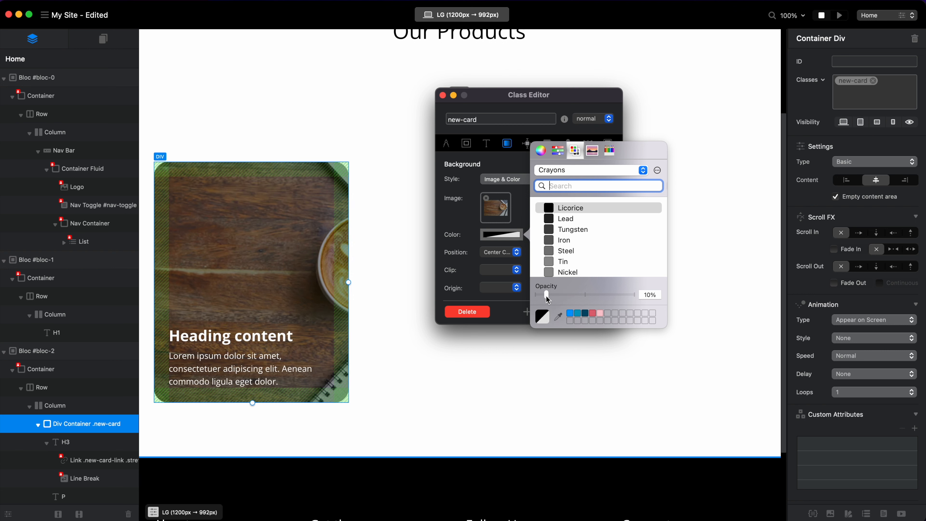
pyautogui.click(489, 175)
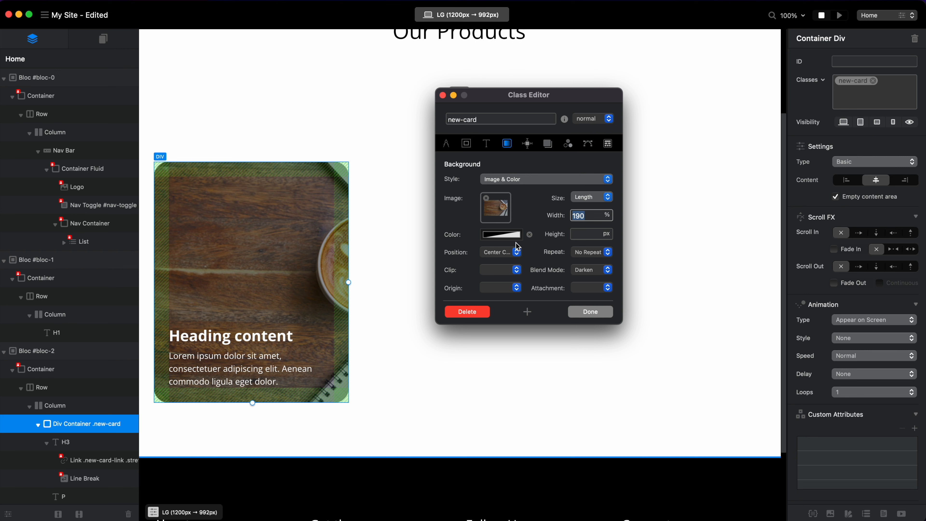
# Switch the new-card class to its hover state and set the background color to Licorice.
pyautogui.click(602, 123)
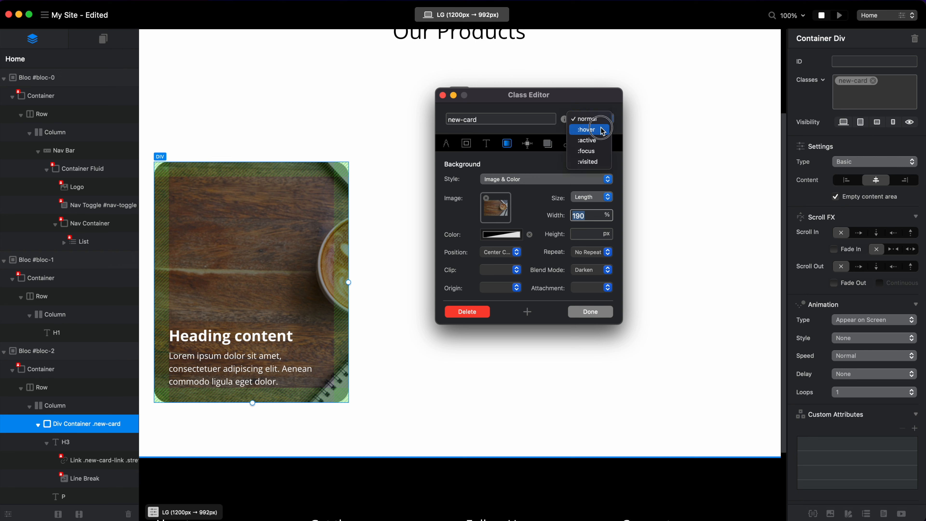
pyautogui.click(592, 128)
pyautogui.click(504, 236)
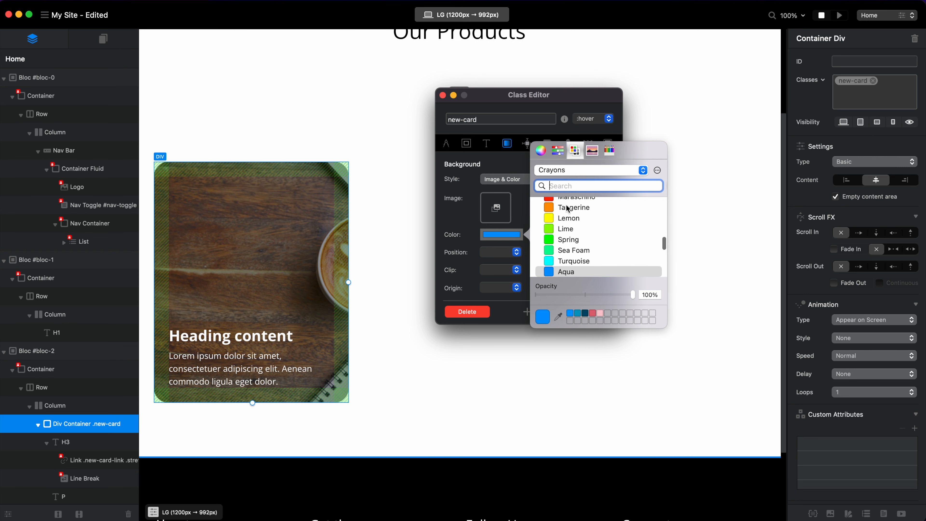
pyautogui.scroll(5, 598, 237)
pyautogui.click(587, 208)
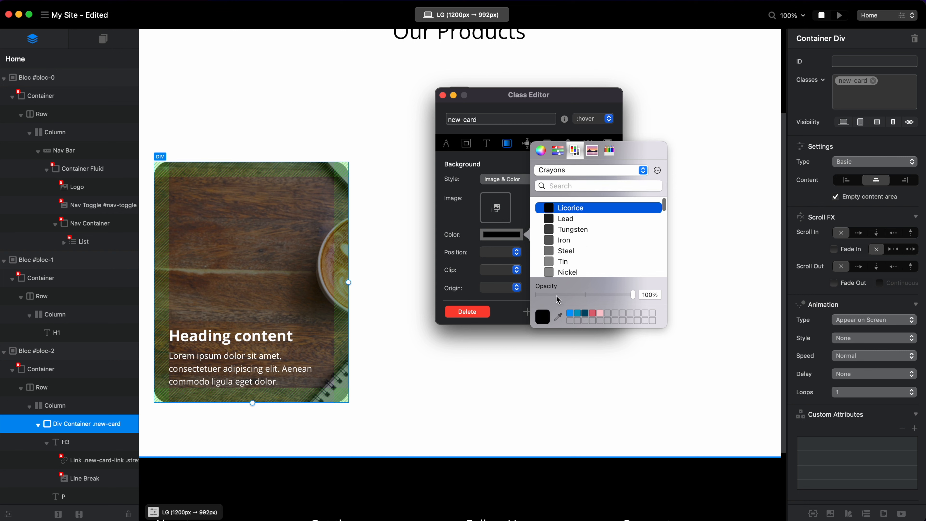
# Lower the opacity of the new-card hover background color, save the class and preview the card's hover darkening.
pyautogui.moveTo(560, 296); pyautogui.dragTo(558, 296)
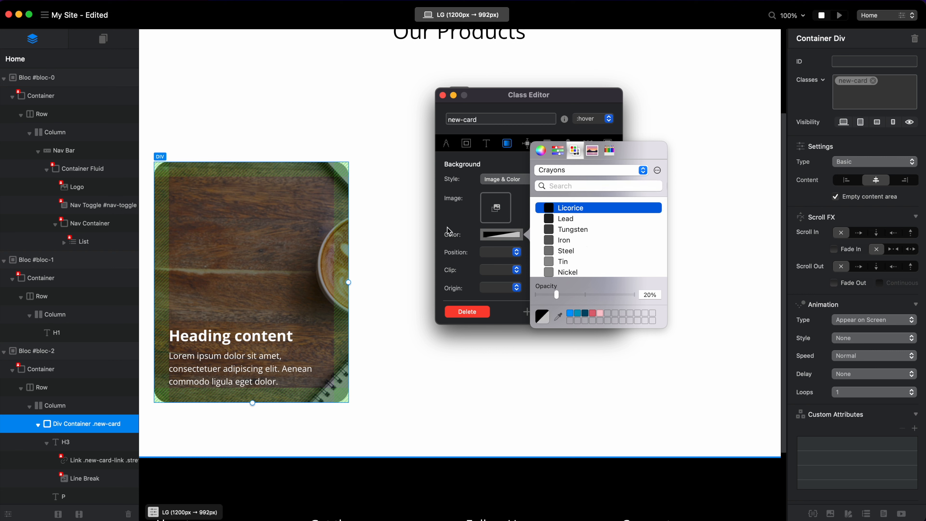
pyautogui.click(566, 295)
pyautogui.click(458, 236)
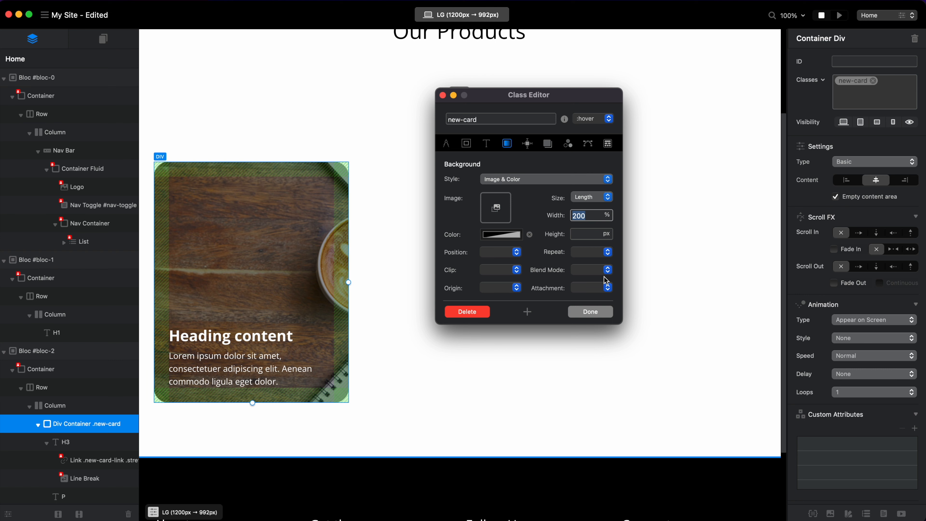
pyautogui.click(591, 311)
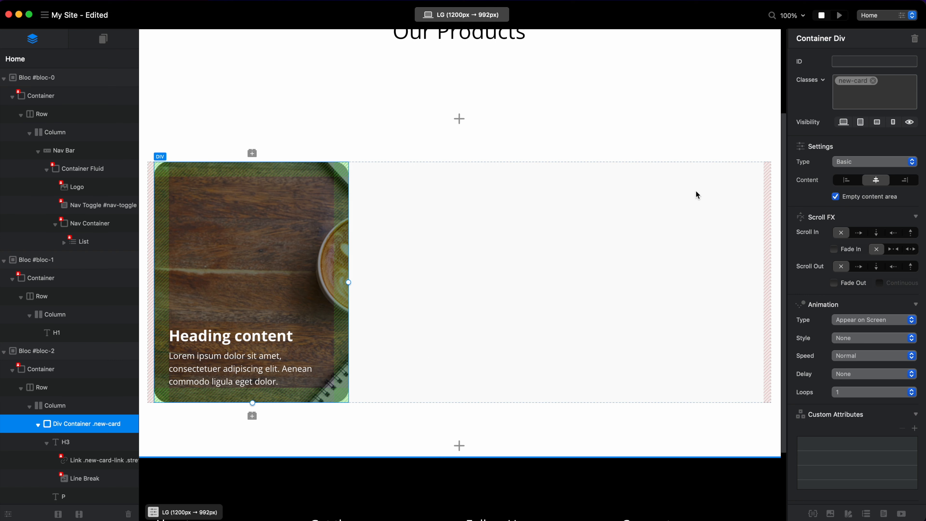
pyautogui.press('super+p')
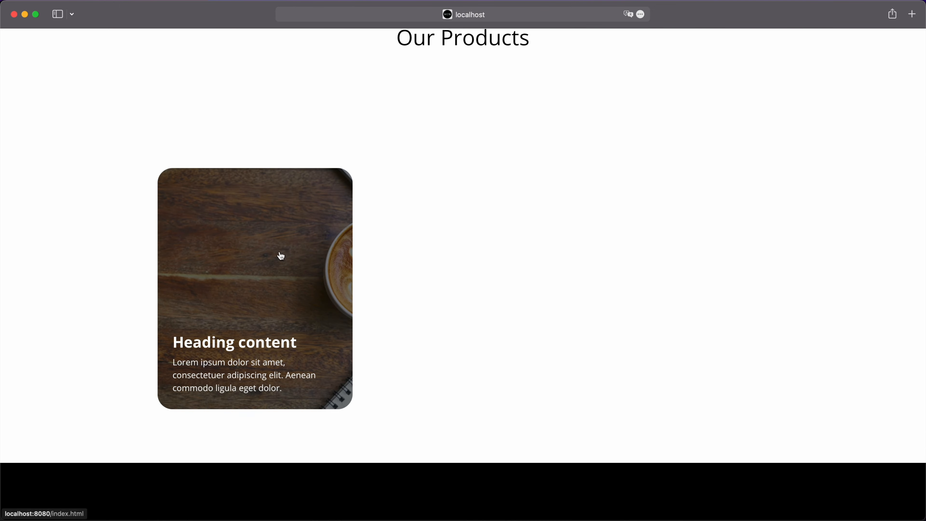
pyautogui.press('super+Tab')
# Set the new-card hover background color's opacity to 50% and check the hover effect in the browser preview.
pyautogui.click(846, 82)
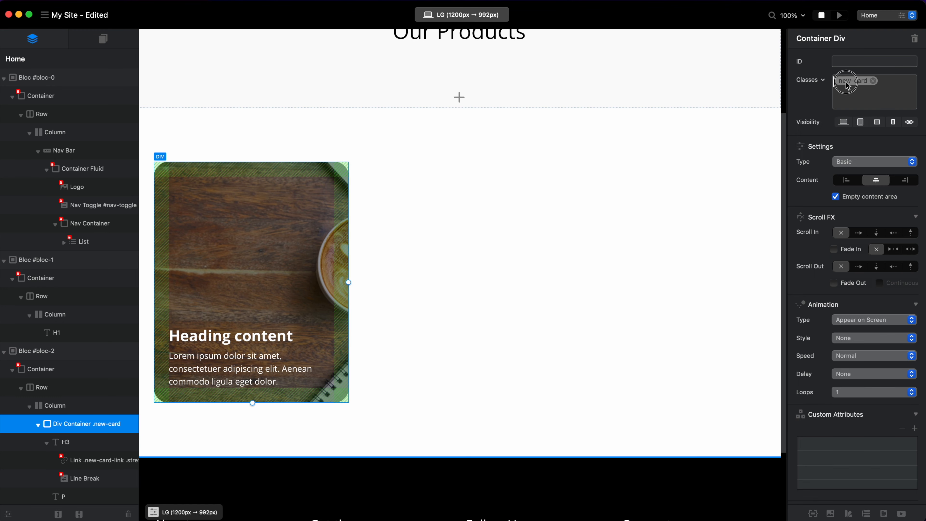
pyautogui.click(593, 119)
pyautogui.click(588, 129)
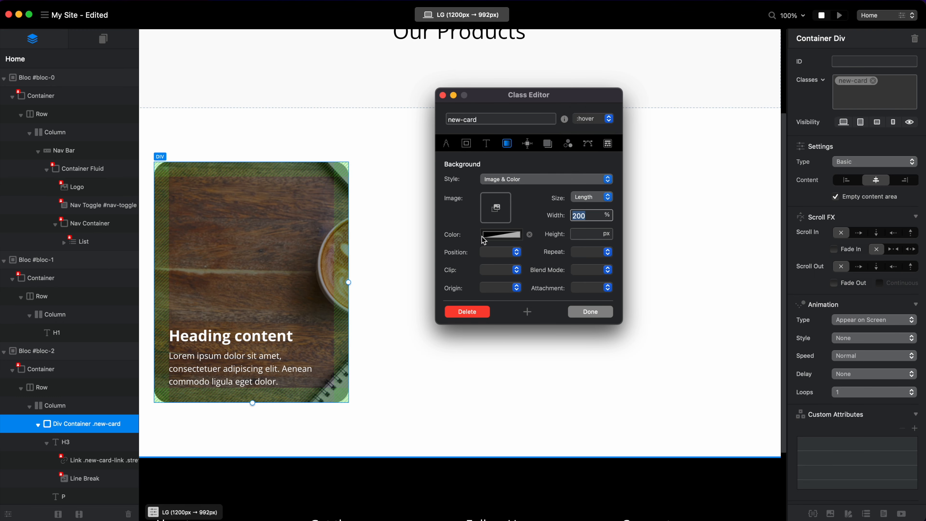
pyautogui.click(501, 234)
pyautogui.click(584, 293)
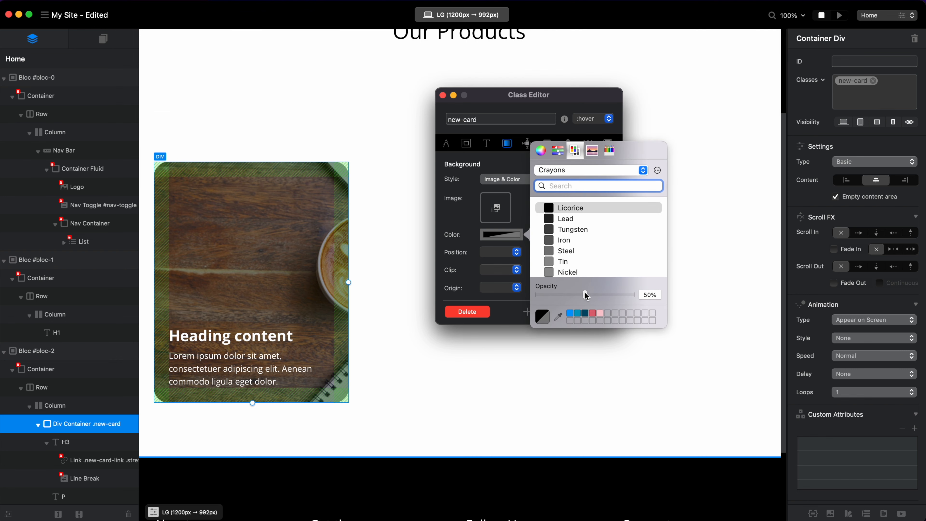
pyautogui.click(453, 230)
pyautogui.click(587, 312)
pyautogui.press('super+Tab')
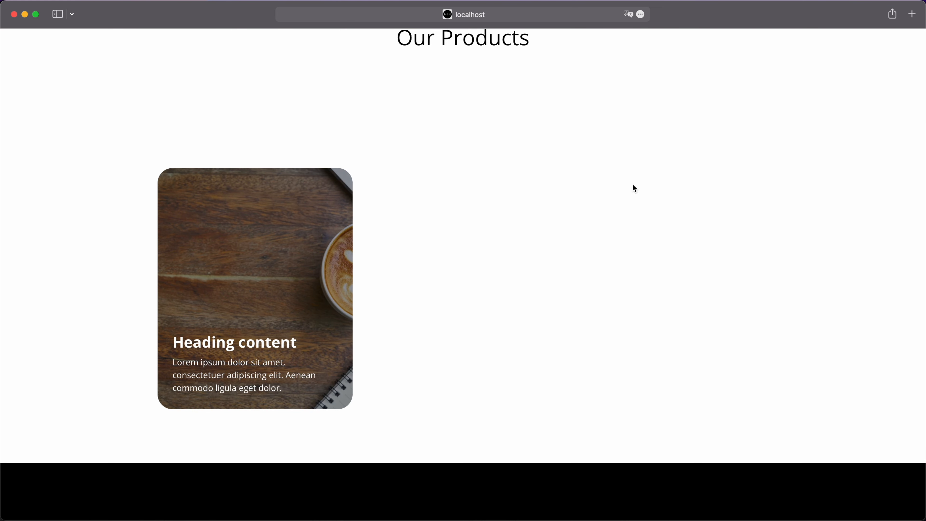
pyautogui.press('super+Tab')
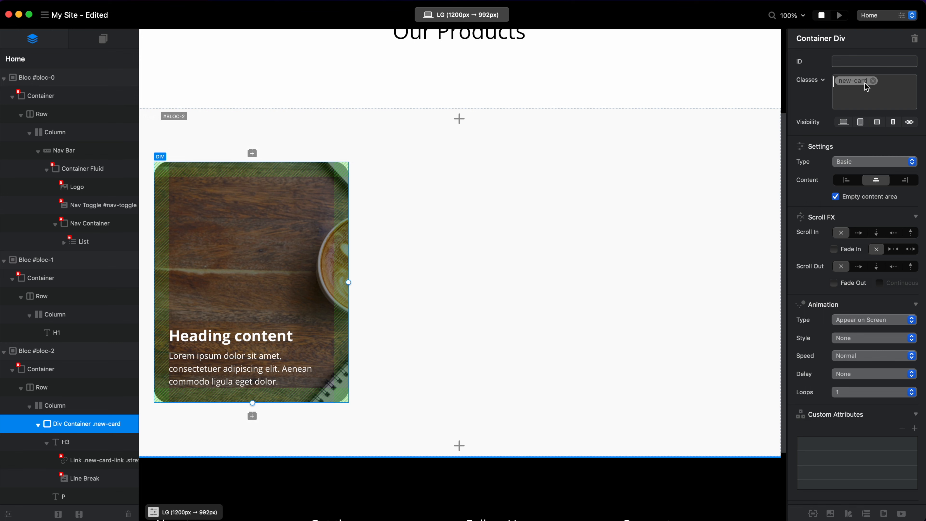
# Add an outside box shadow to the new-card normal state with blur 0 and distance 10.
pyautogui.doubleClick(853, 80)
pyautogui.click(548, 144)
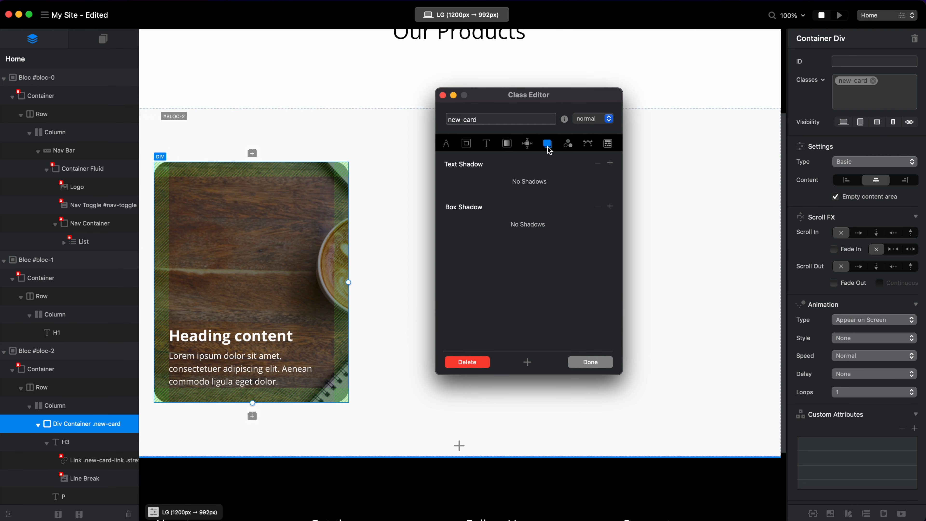
pyautogui.click(610, 207)
pyautogui.click(600, 227)
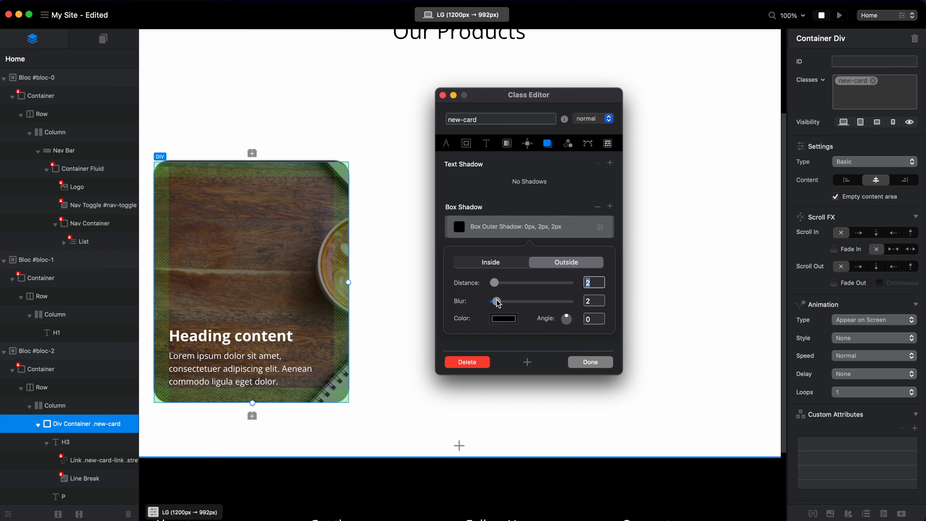
pyautogui.moveTo(497, 302); pyautogui.dragTo(444, 305)
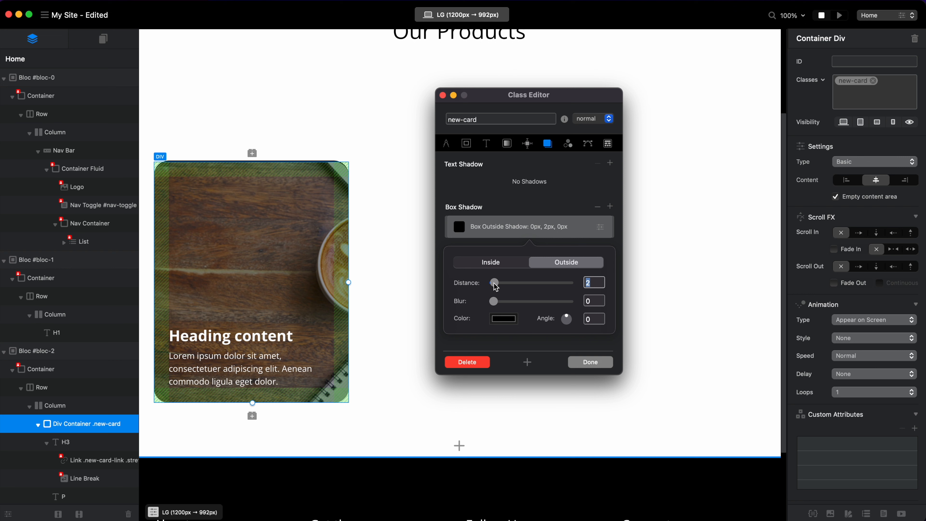
pyautogui.write('10')
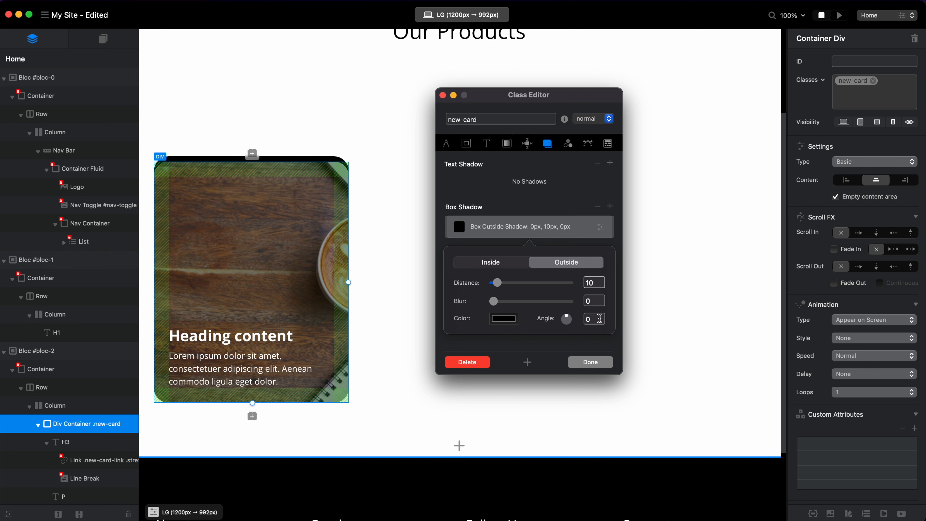
# Set the normal-state box shadow's angle to 45, its distance to 7 and its blur to 29.
pyautogui.click(599, 319)
pyautogui.write('25')
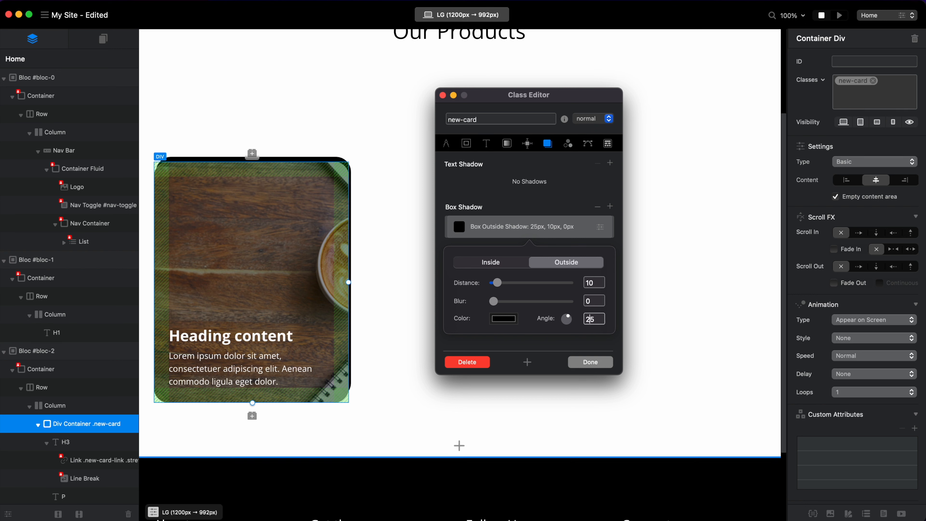
pyautogui.write('4')
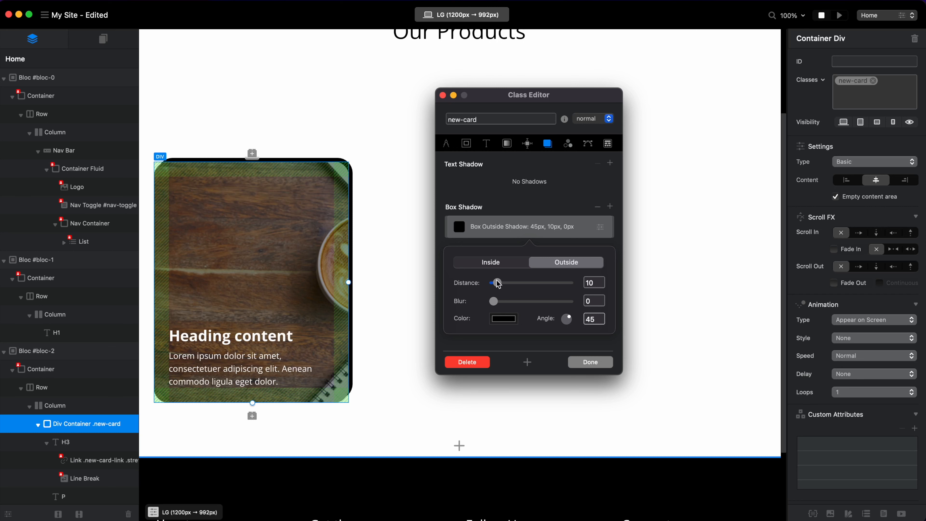
pyautogui.moveTo(498, 286); pyautogui.dragTo(539, 300)
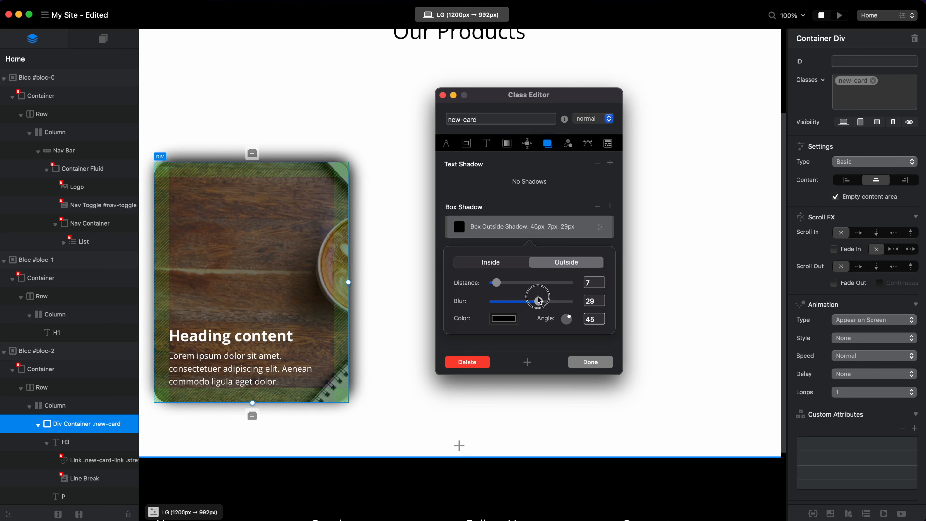
# Lower the normal-state box shadow color's opacity to 20%, and set its blur to 28 and distance to 10.
pyautogui.click(507, 319)
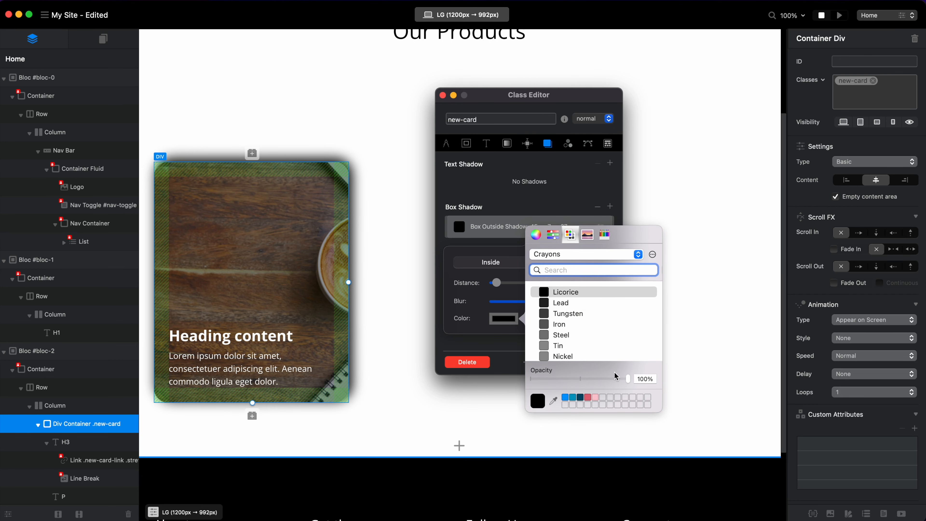
pyautogui.moveTo(627, 379); pyautogui.dragTo(553, 380)
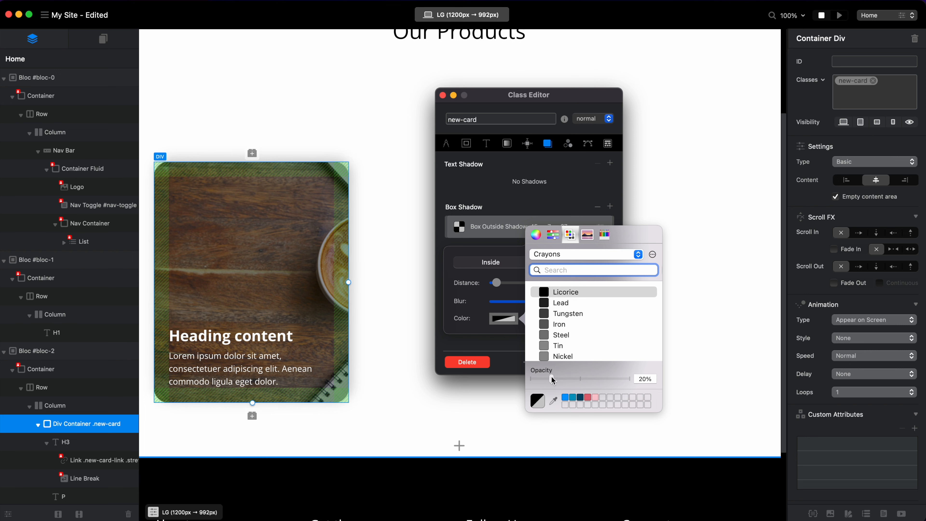
pyautogui.click(474, 301)
pyautogui.moveTo(533, 301); pyautogui.dragTo(540, 304)
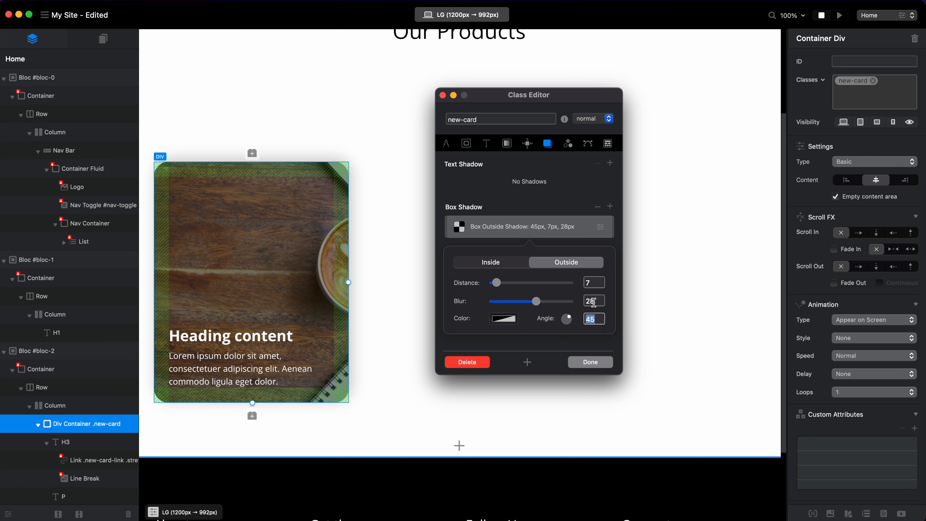
pyautogui.moveTo(497, 283)
pyautogui.mouseDown()
pyautogui.moveTo(542, 285)
pyautogui.moveTo(499, 291)
pyautogui.mouseUp()
pyautogui.moveTo(498, 283); pyautogui.dragTo(499, 284)
pyautogui.click(587, 196)
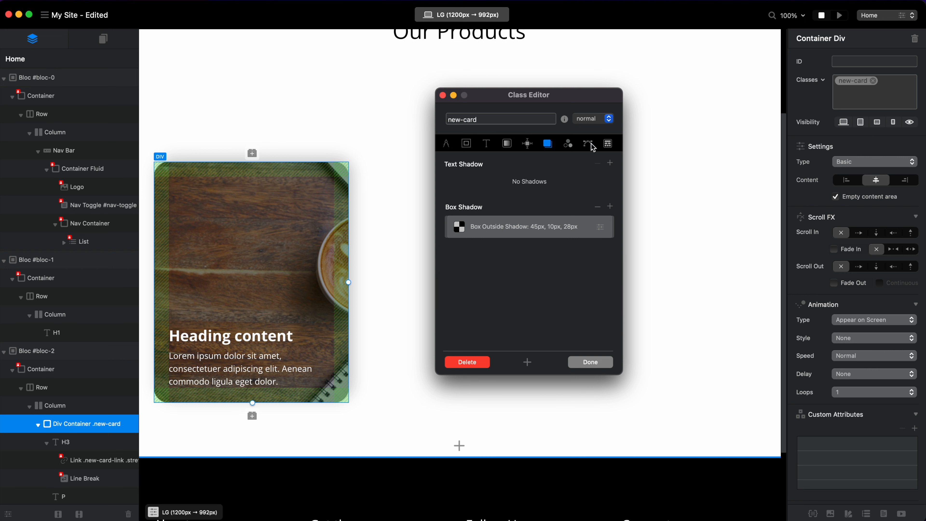
# Add an outside box shadow to the new-card hover state with distance 15 and blur 28.
pyautogui.click(607, 121)
pyautogui.click(607, 130)
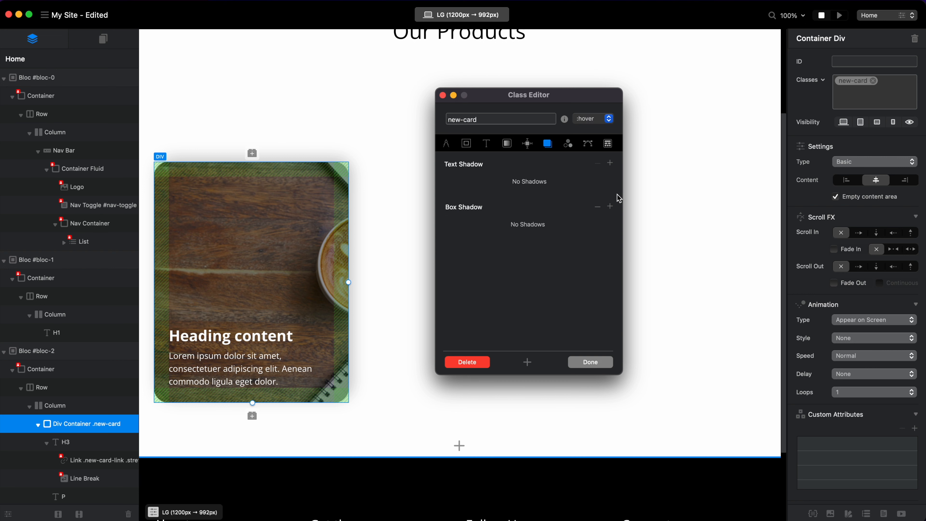
pyautogui.click(610, 207)
pyautogui.click(601, 228)
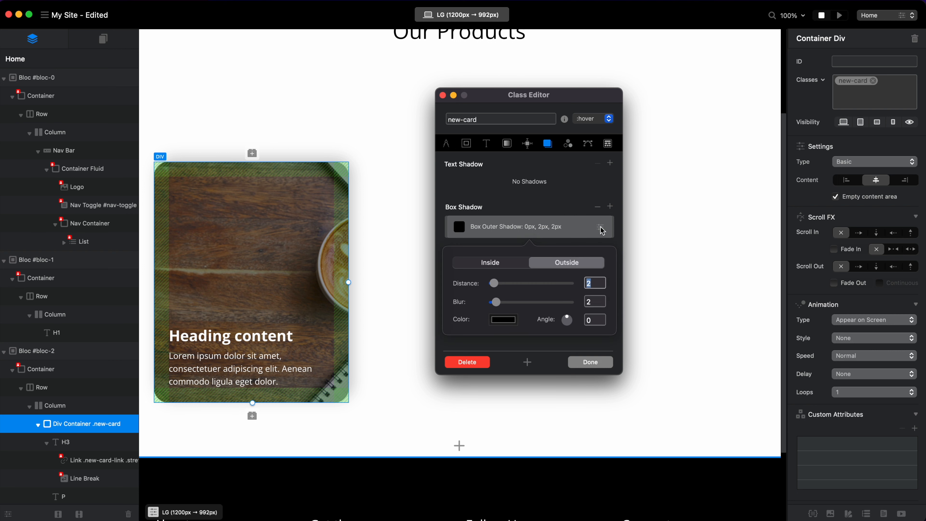
pyautogui.moveTo(491, 283); pyautogui.dragTo(538, 310)
# Set the hover box shadow color's opacity to 30%, save the class and preview the card's shadow on hover.
pyautogui.click(504, 318)
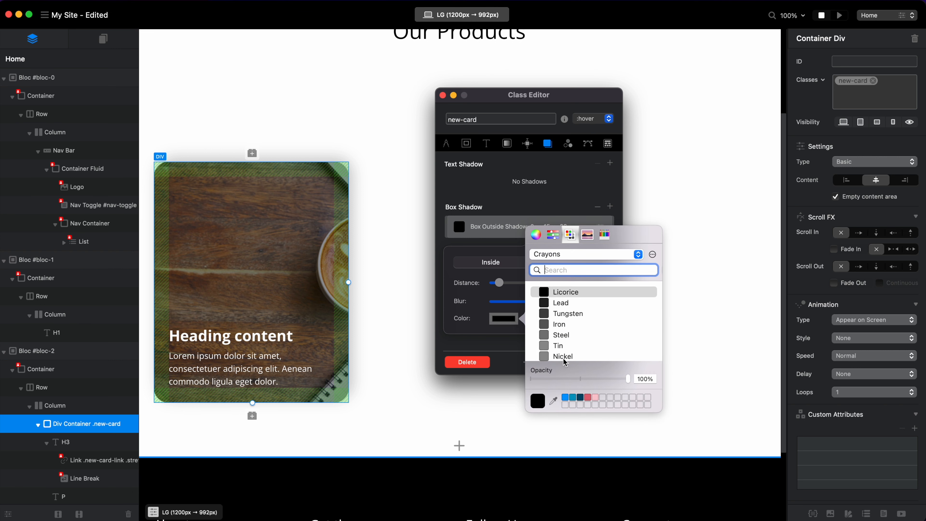
pyautogui.click(560, 379)
pyautogui.moveTo(560, 379); pyautogui.dragTo(561, 380)
pyautogui.click(483, 342)
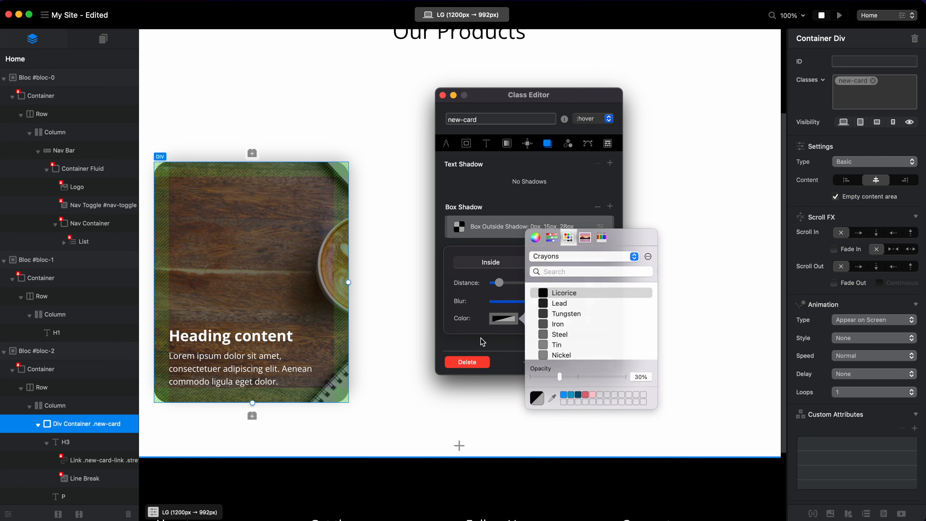
pyautogui.click(582, 362)
pyautogui.press('super+p')
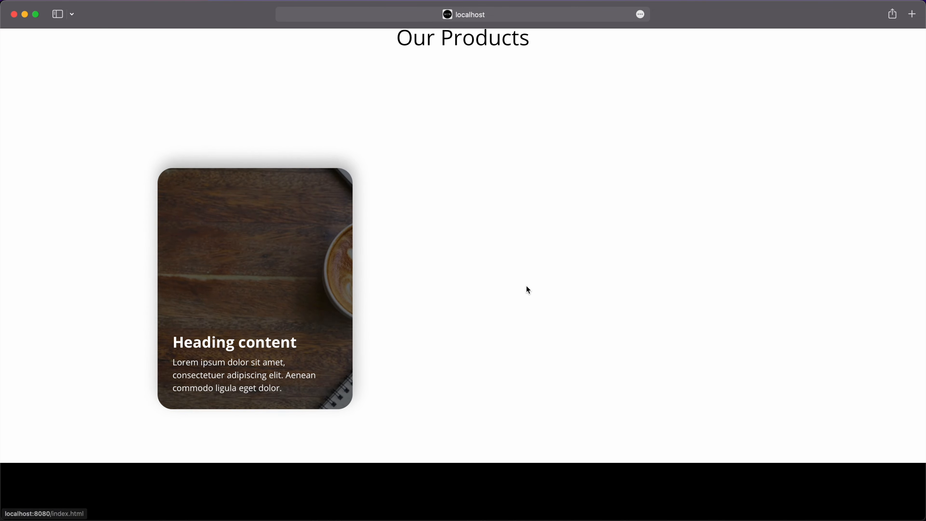
pyautogui.press('super+Tab')
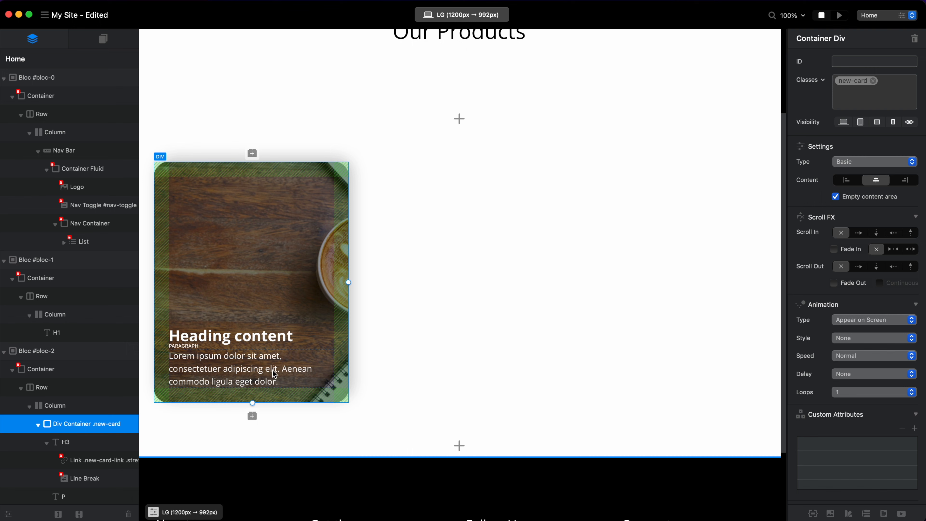
# Reopen the new-card class and set its normal-state typography color to 0% opacity.
pyautogui.click(867, 109)
pyautogui.doubleClick(850, 81)
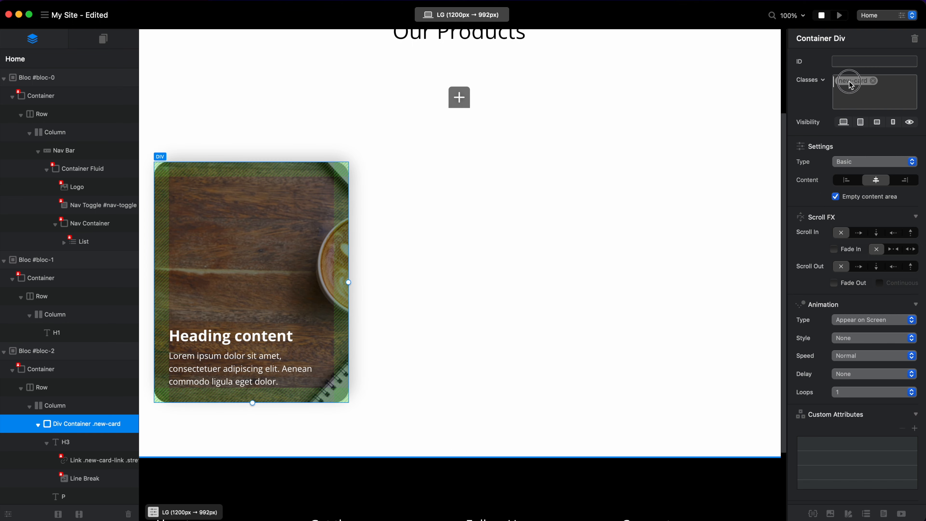
pyautogui.click(488, 142)
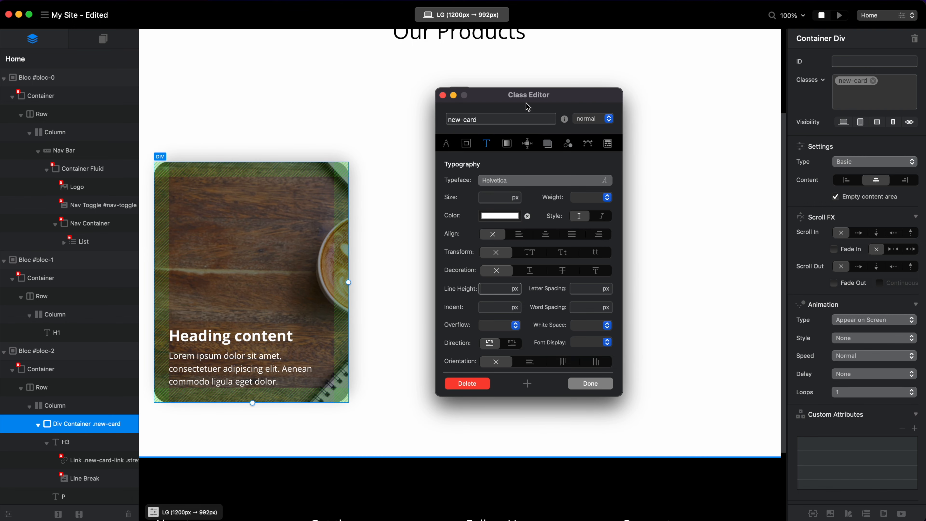
pyautogui.moveTo(534, 96); pyautogui.dragTo(496, 106)
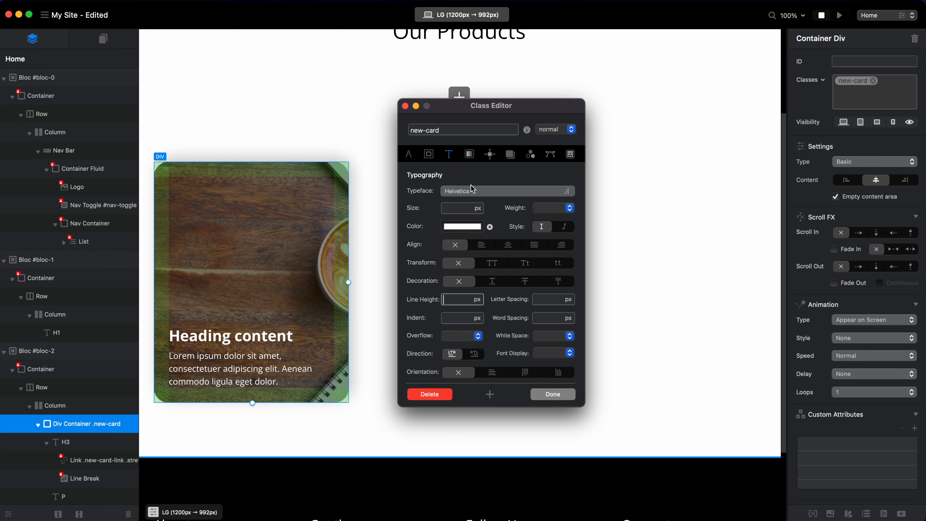
pyautogui.click(471, 228)
pyautogui.moveTo(550, 288); pyautogui.dragTo(432, 286)
pyautogui.click(523, 132)
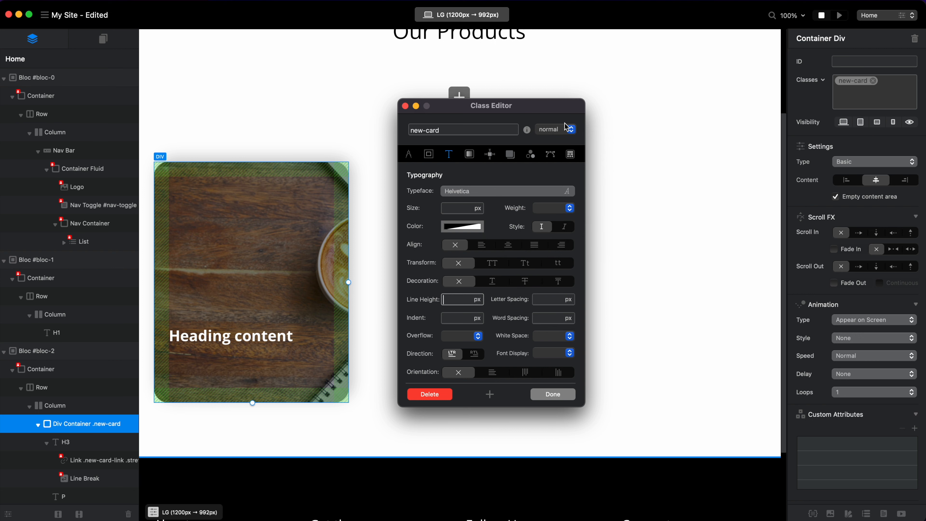
# Set the new-card hover-state typography color to Snow at 100% opacity.
pyautogui.click(566, 127)
pyautogui.click(562, 140)
pyautogui.click(465, 230)
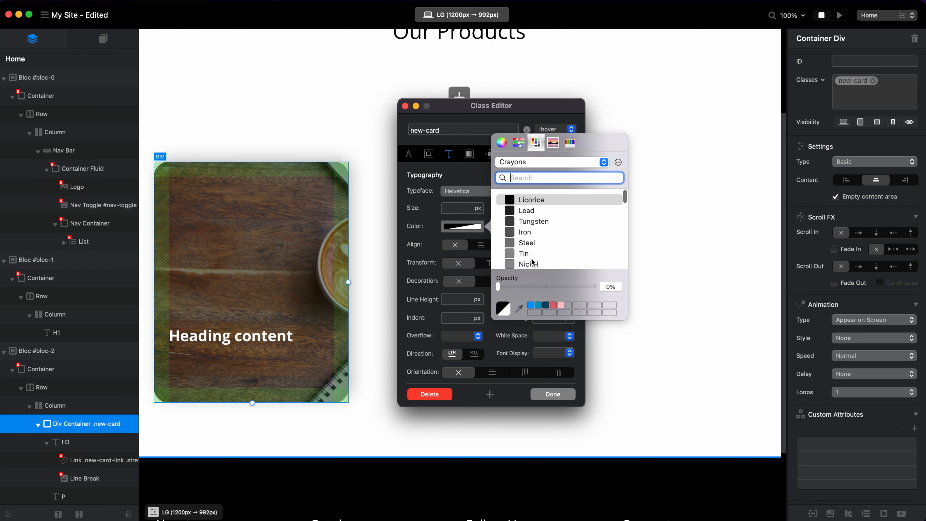
pyautogui.scroll(-3, 533, 233)
pyautogui.click(535, 252)
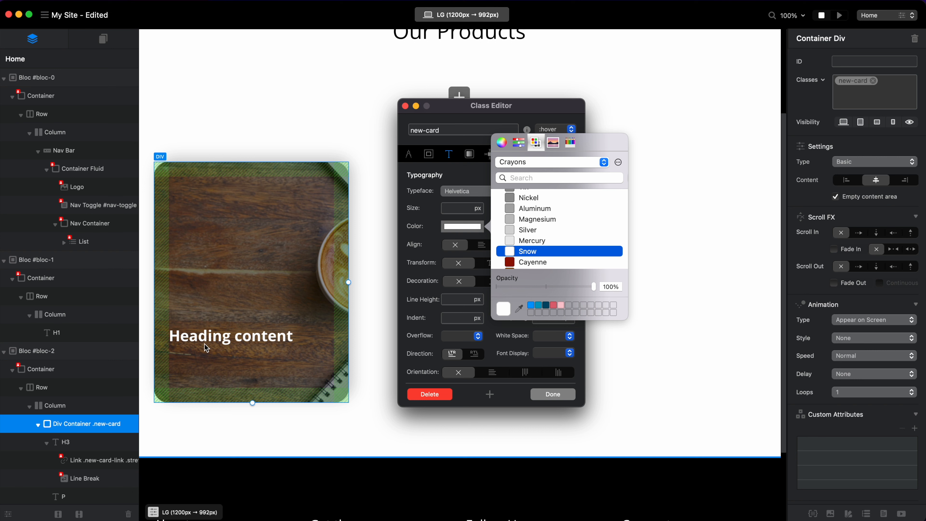
# Save the new-card class and preview the card's paragraph text fade on hover in the browser.
pyautogui.click(268, 337)
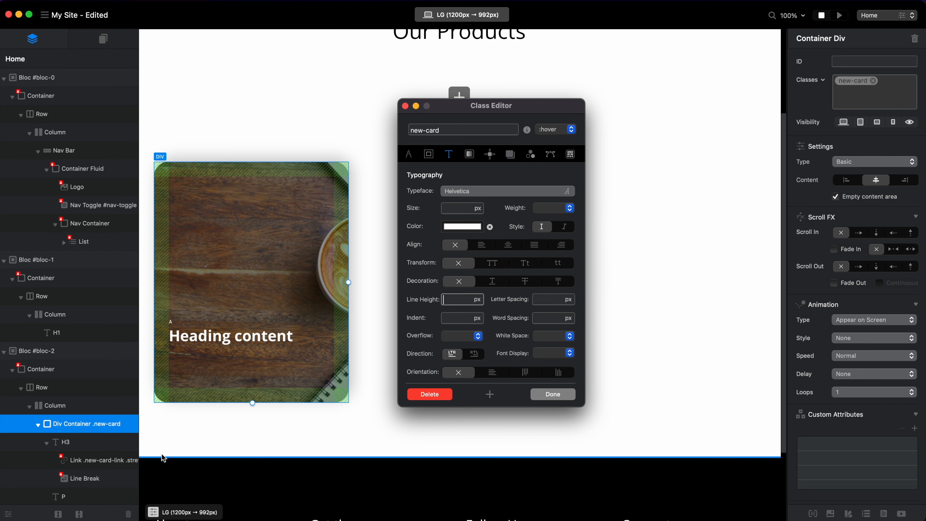
pyautogui.click(550, 395)
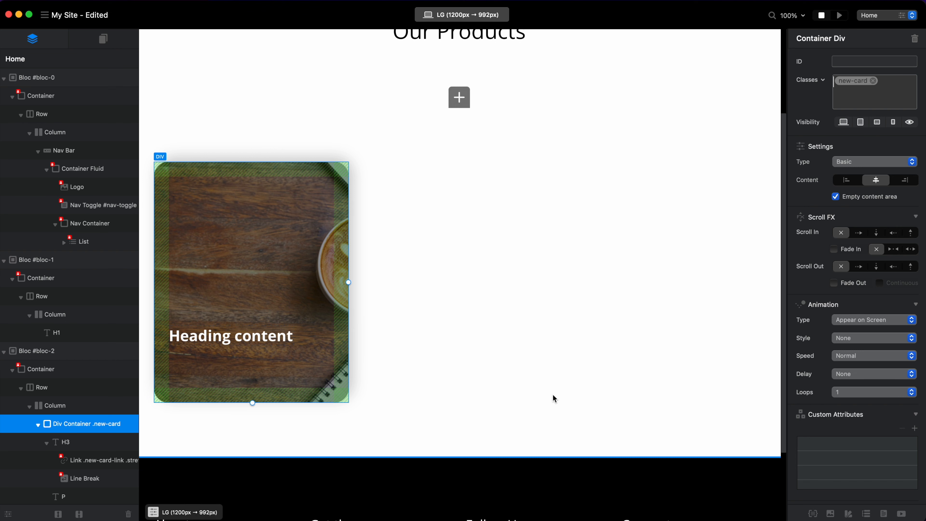
pyautogui.click(842, 21)
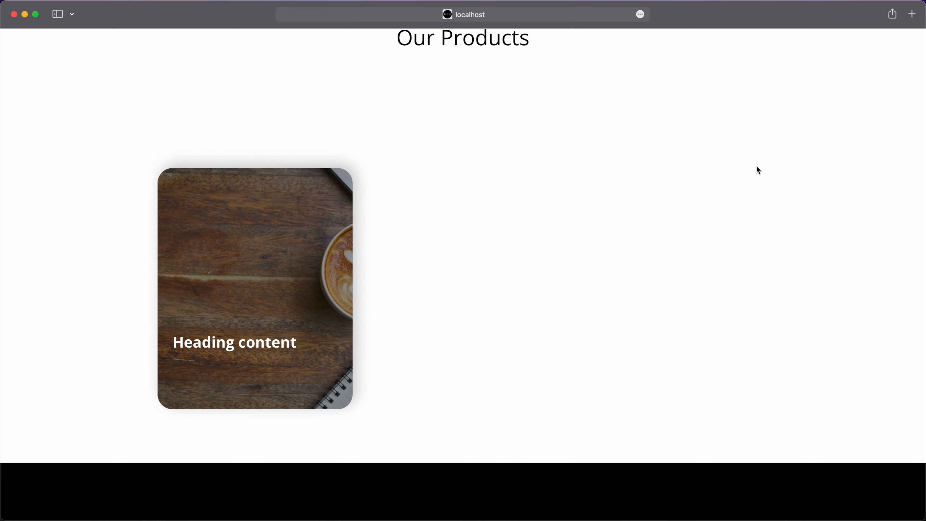
# Return to Blocs and replace the card's heading text with "Custom Card".
pyautogui.press('super+Tab')
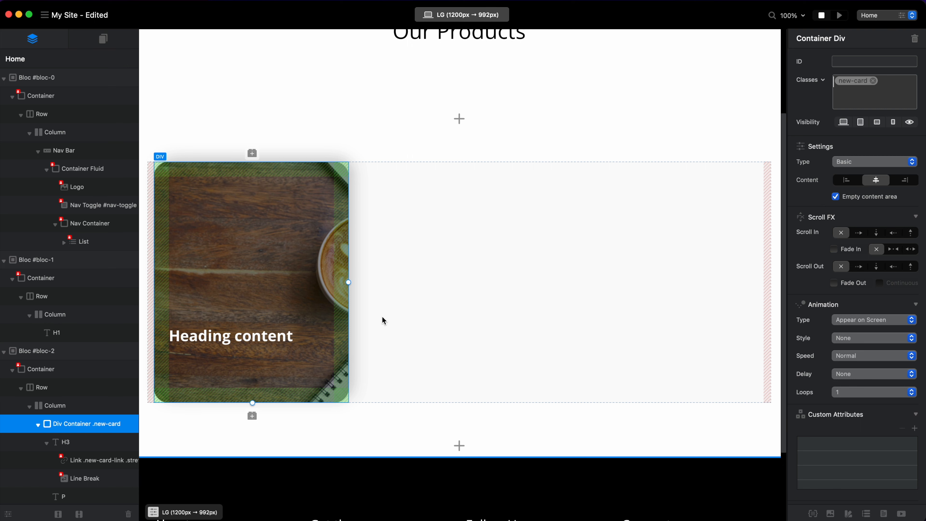
pyautogui.doubleClick(249, 340)
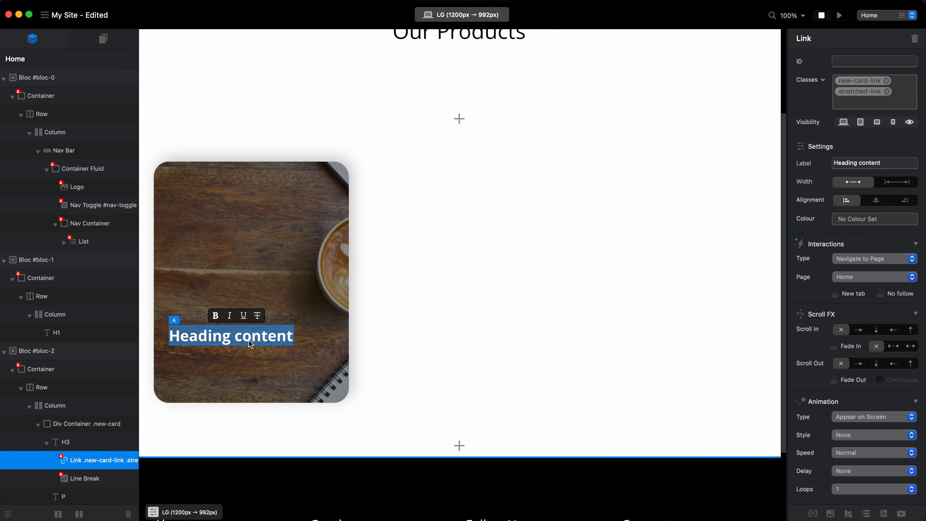
pyautogui.write('Custom Card')
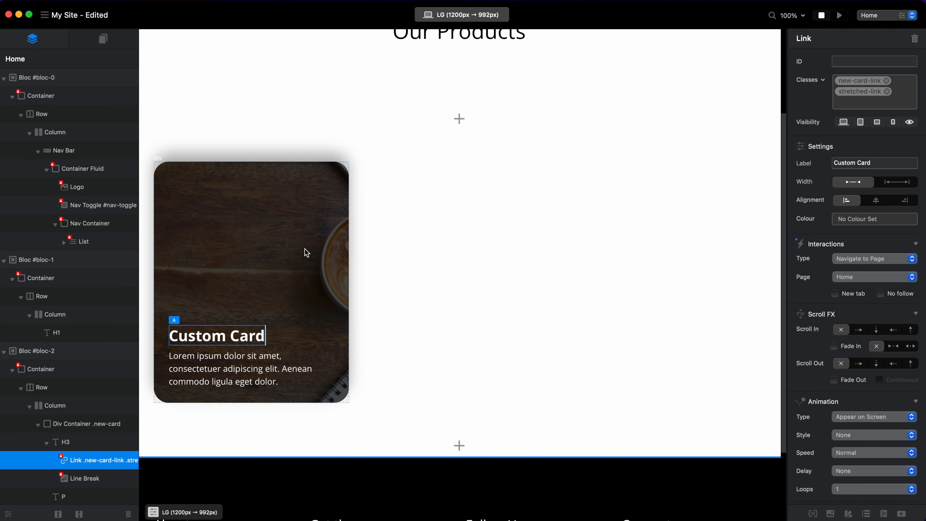
# Try a reversed column flex direction with start justification on the new-card class's normal state.
pyautogui.click(305, 249)
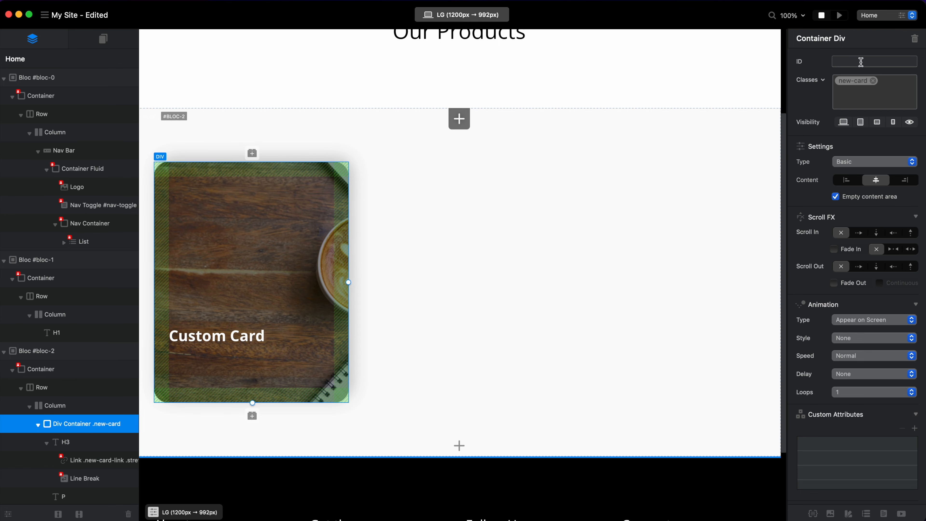
pyautogui.doubleClick(851, 81)
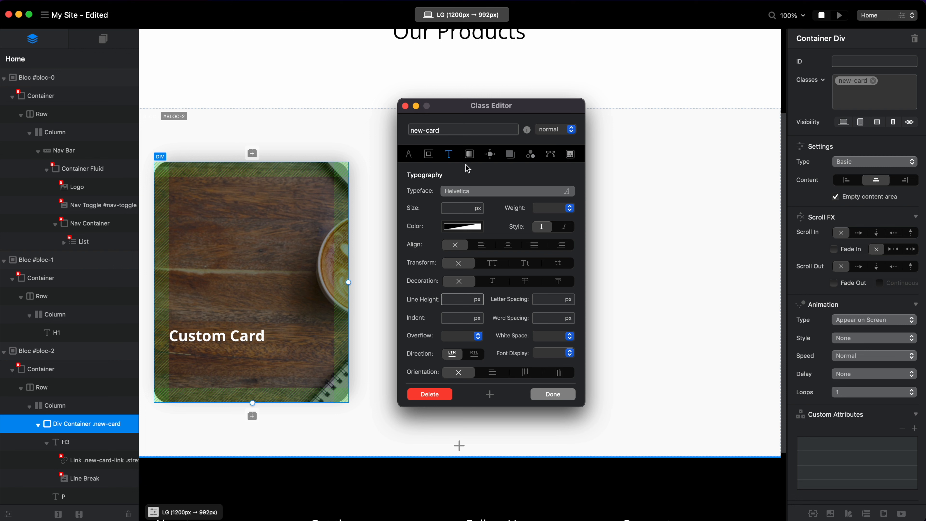
pyautogui.click(490, 154)
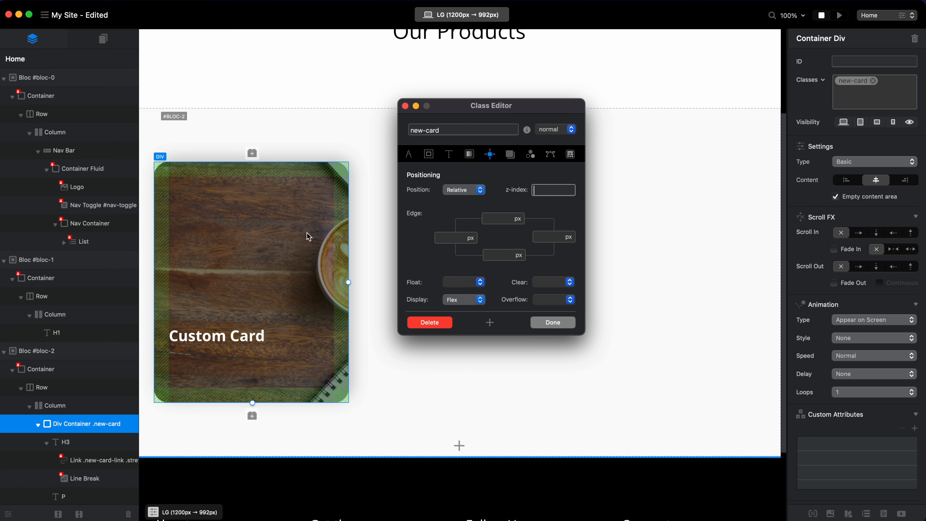
pyautogui.click(569, 153)
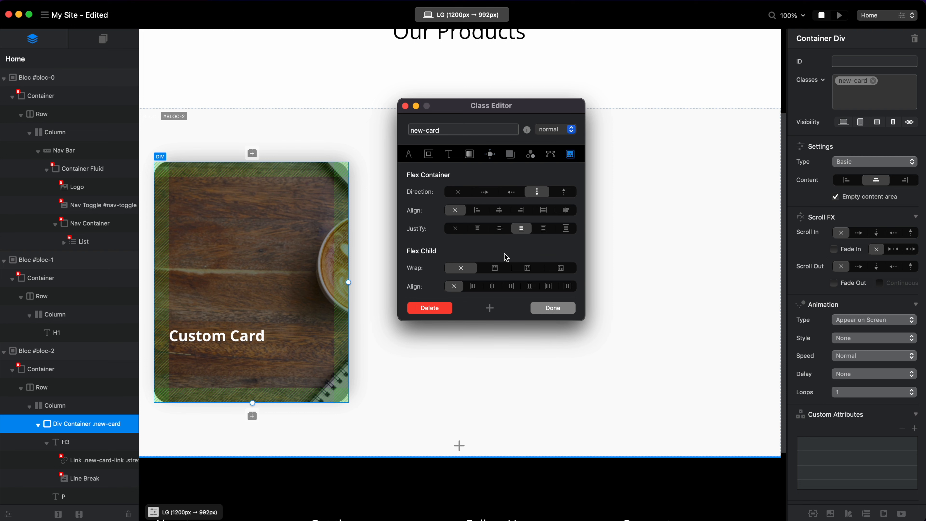
pyautogui.click(564, 193)
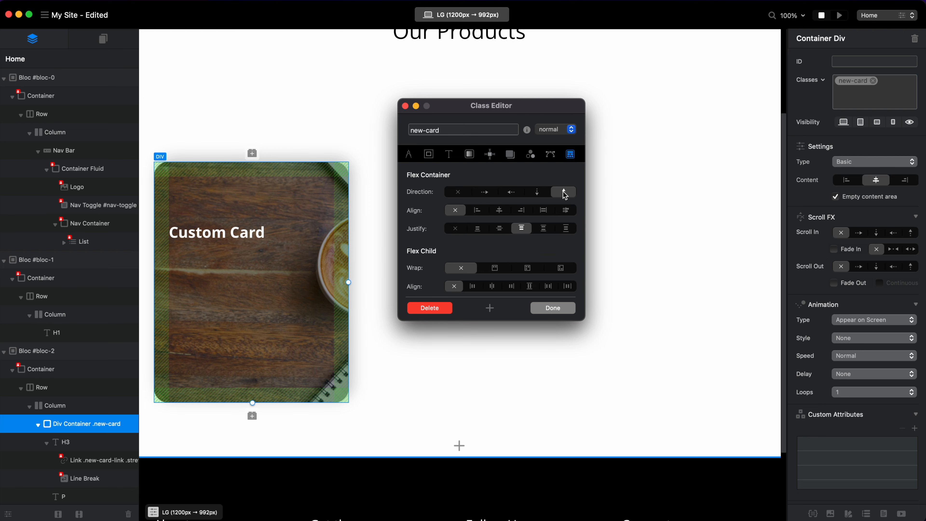
pyautogui.click(478, 229)
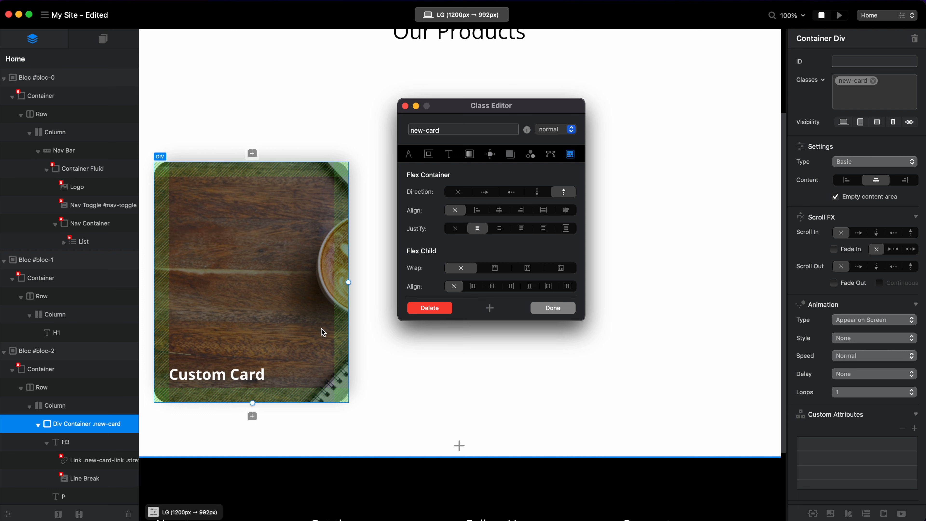
# Try a column flex direction with end justification on the new-card hover state, save the class and preview the card on hover.
pyautogui.click(568, 129)
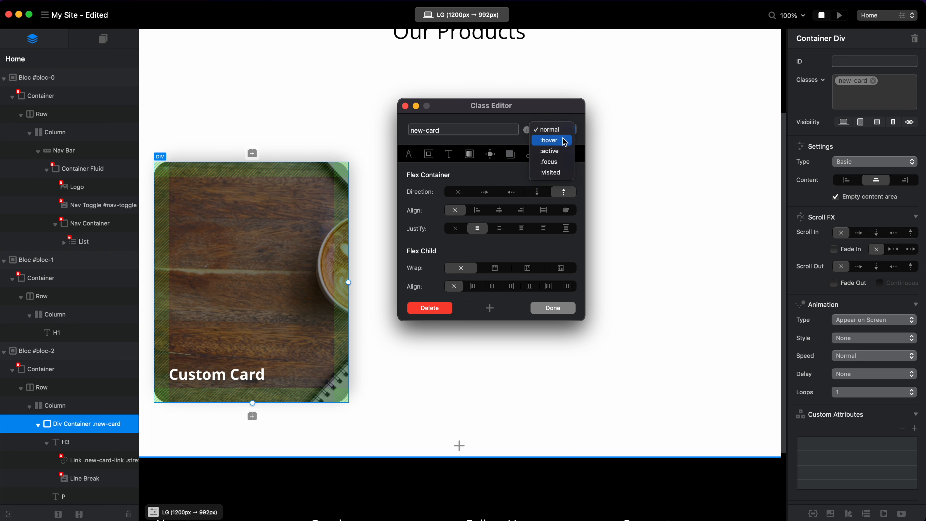
pyautogui.click(565, 141)
pyautogui.click(538, 192)
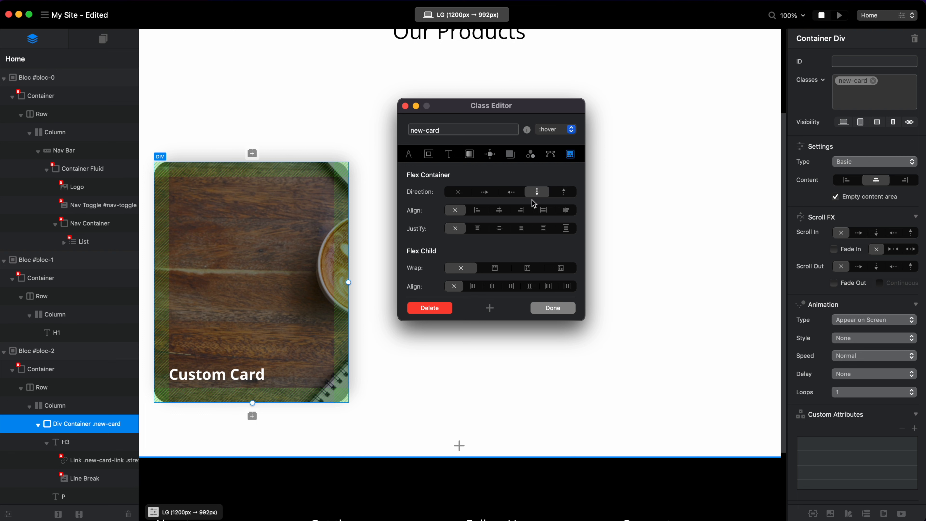
pyautogui.click(521, 229)
pyautogui.click(553, 308)
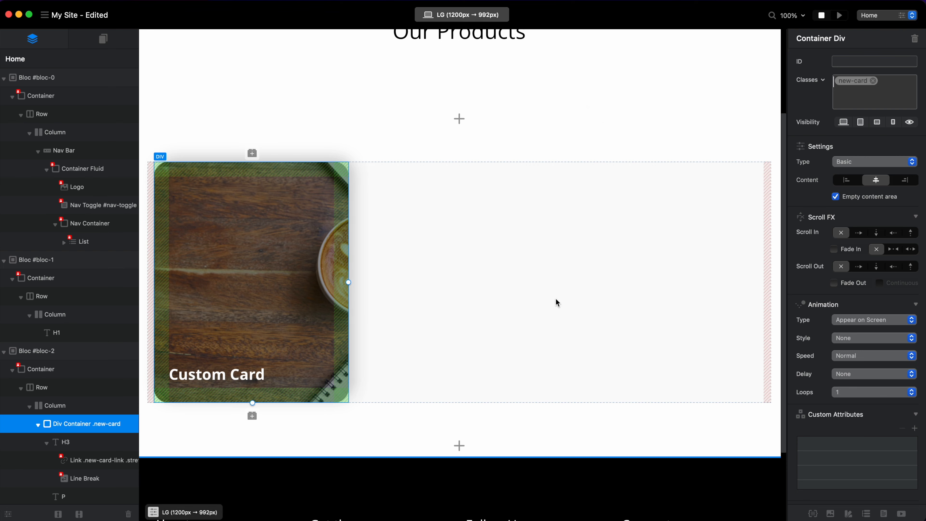
pyautogui.moveTo(193, 380)
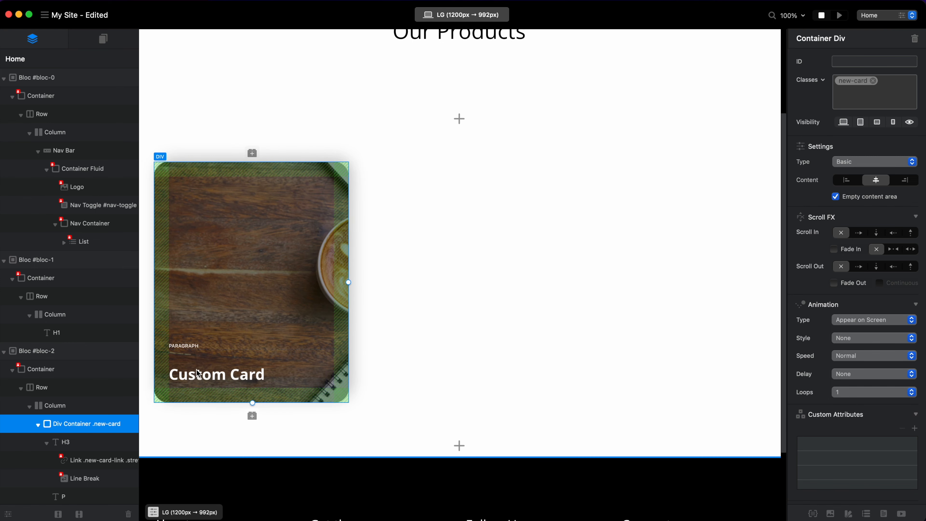
pyautogui.press('super+r')
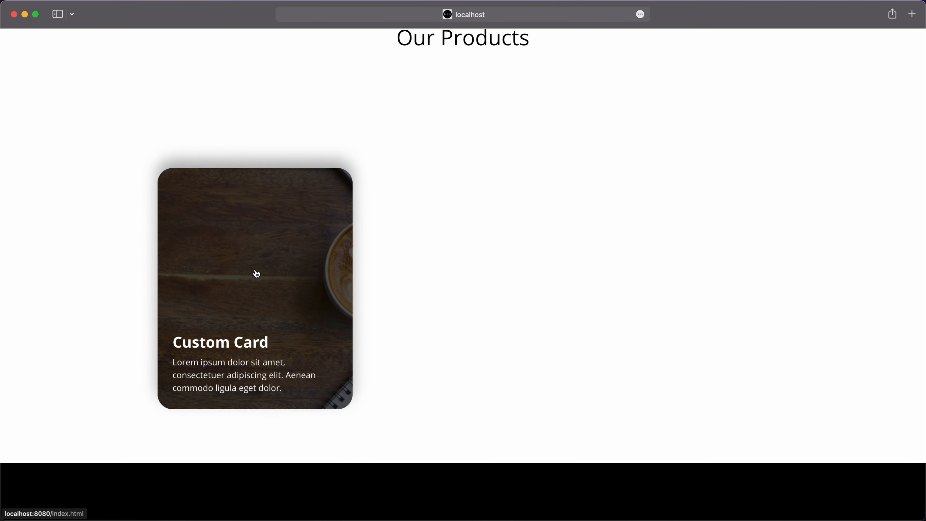
# Return to Blocs, reopen the new-card class and clear the hover state's flex direction and justify settings.
pyautogui.press('super+Tab')
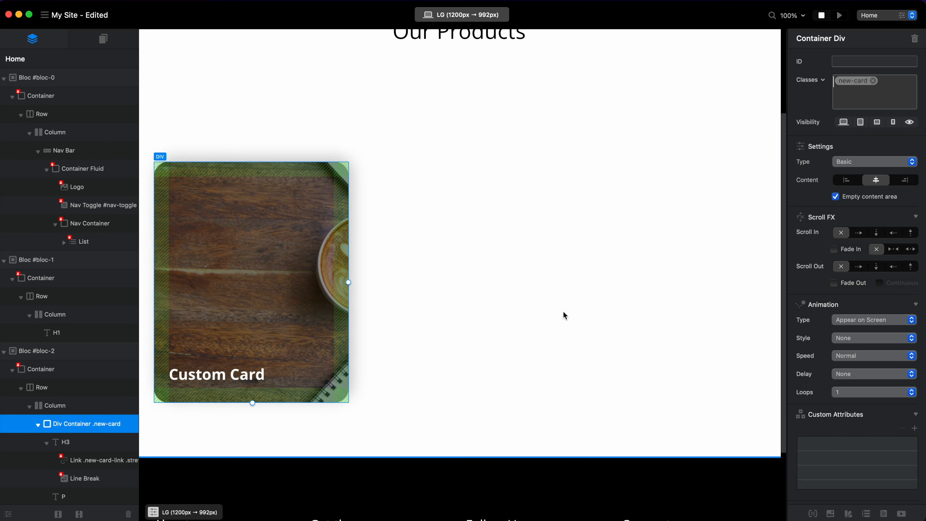
pyautogui.click(852, 81)
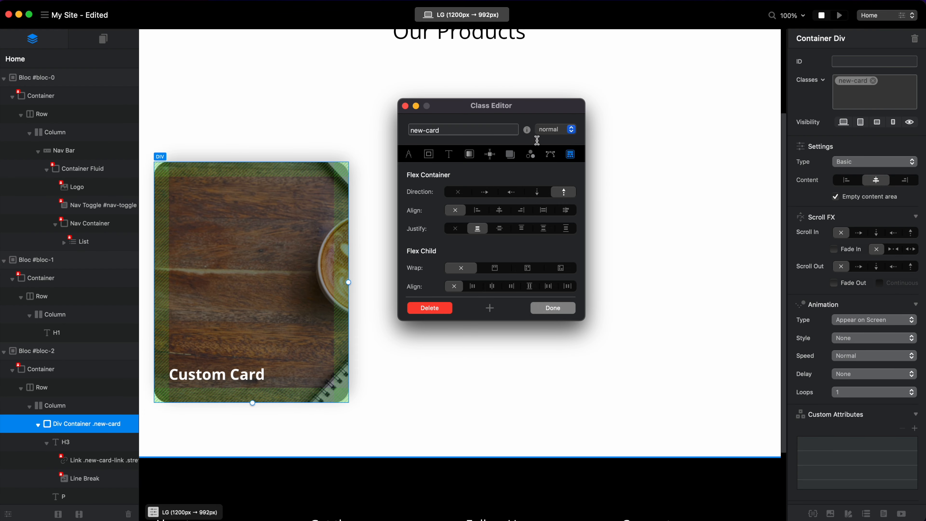
pyautogui.click(556, 129)
pyautogui.click(559, 139)
pyautogui.click(452, 194)
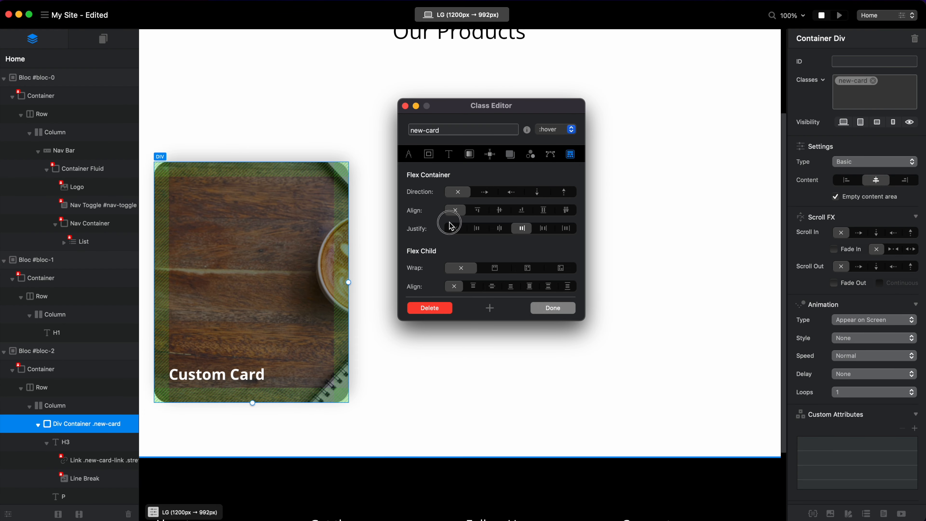
pyautogui.click(459, 226)
# Set the new-card normal-state flex direction to column with space-between justification, then save the class and preview the card in the browser.
pyautogui.click(552, 130)
pyautogui.click(551, 119)
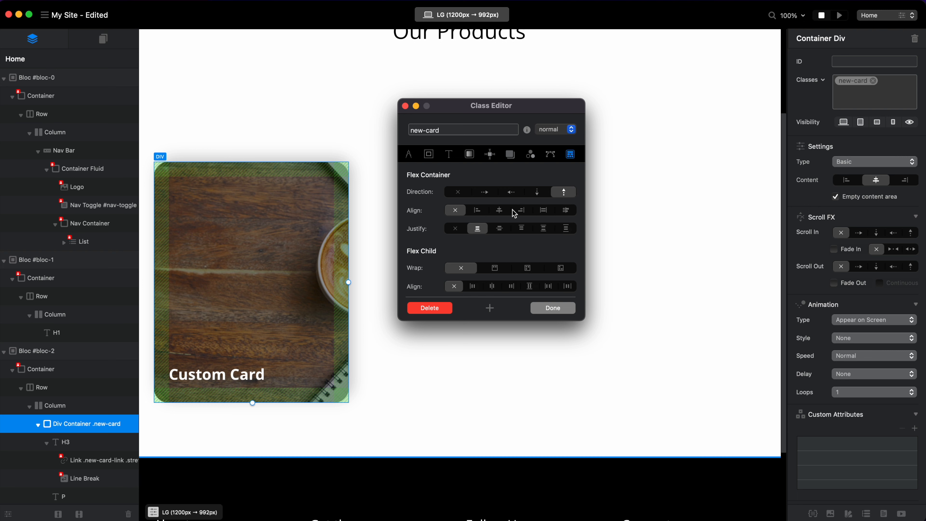
pyautogui.click(539, 227)
pyautogui.click(560, 228)
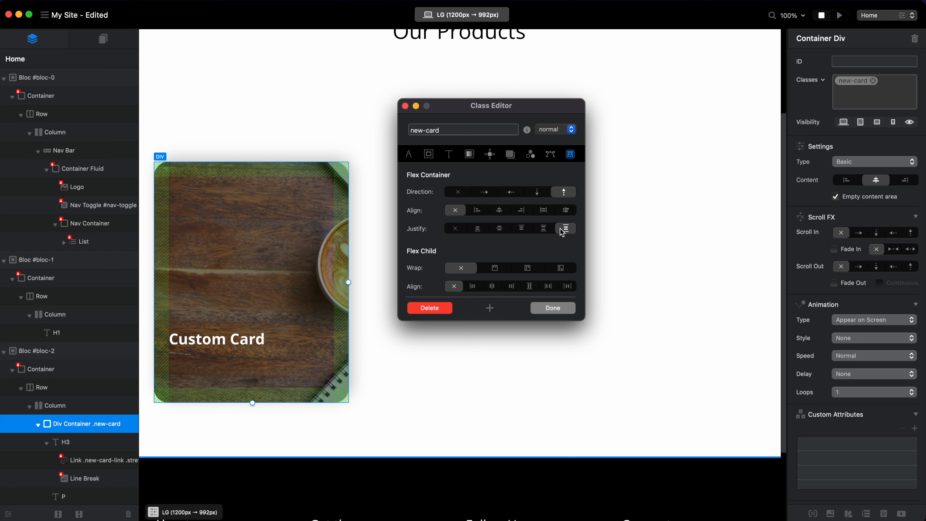
pyautogui.click(537, 192)
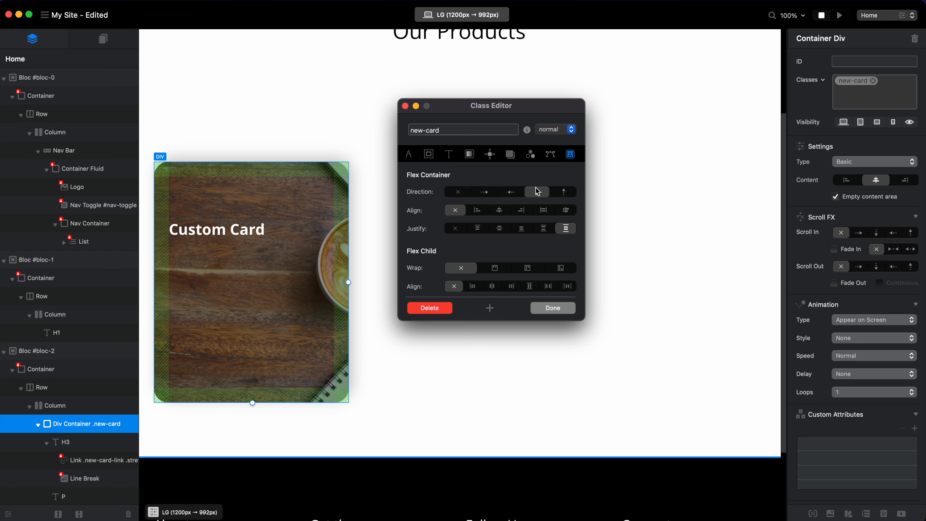
pyautogui.click(544, 228)
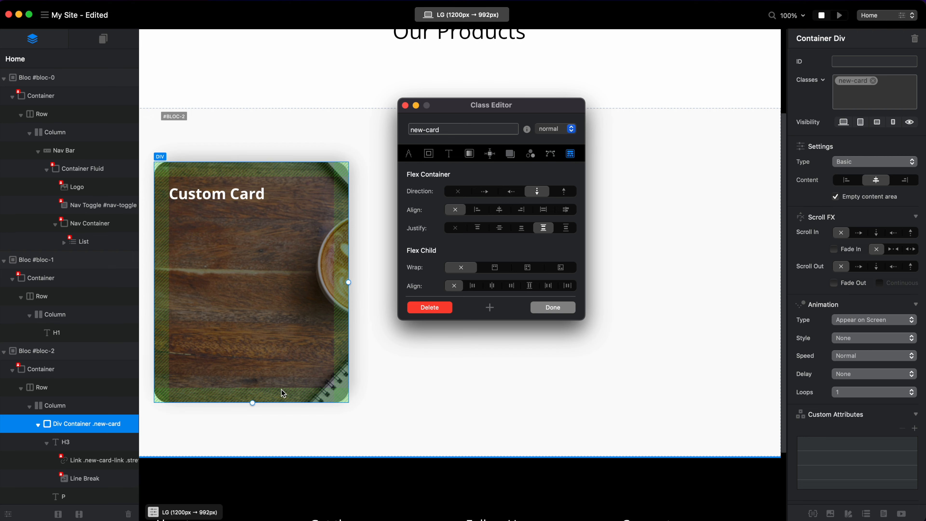
pyautogui.click(548, 310)
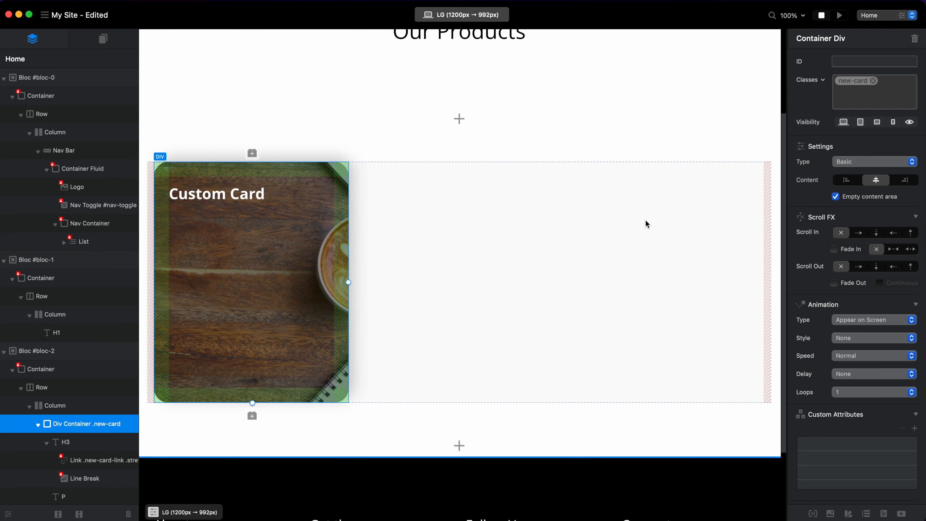
pyautogui.press('super+p')
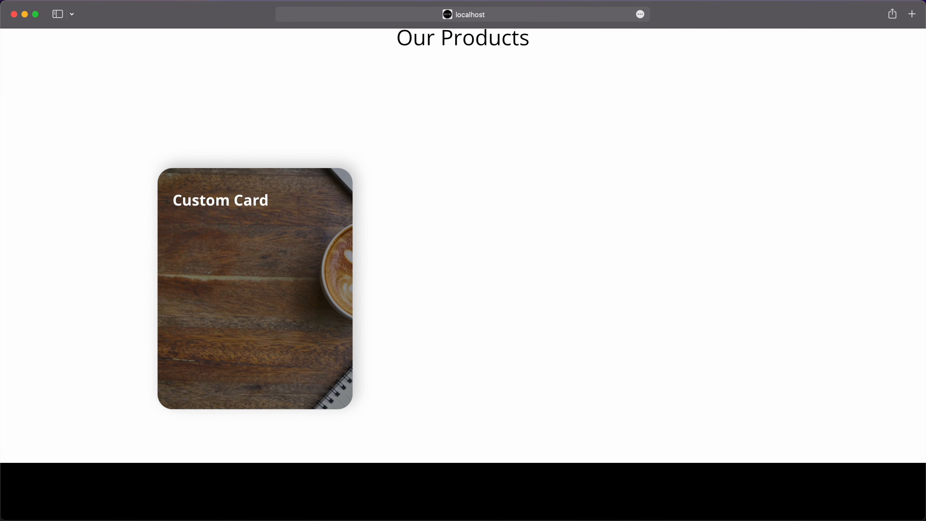
# Return to Blocs, reopen the new-card class and add a Grayscale filter at 100% to its normal state.
pyautogui.press('super+Tab')
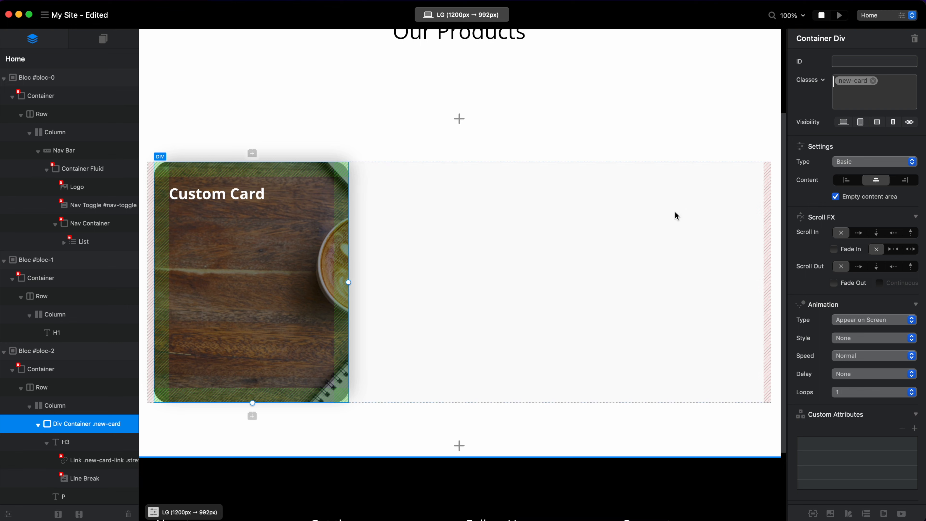
pyautogui.click(857, 85)
pyautogui.click(525, 151)
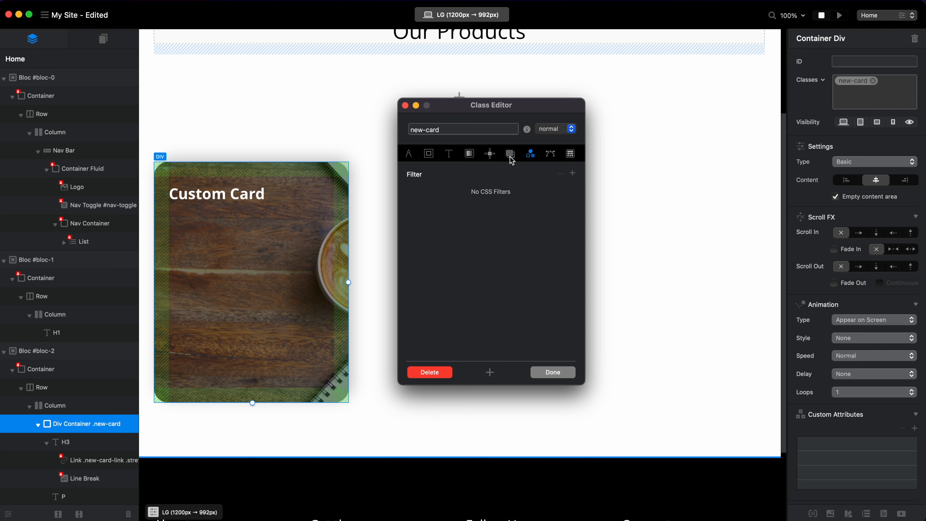
pyautogui.click(511, 155)
pyautogui.click(532, 156)
pyautogui.click(573, 174)
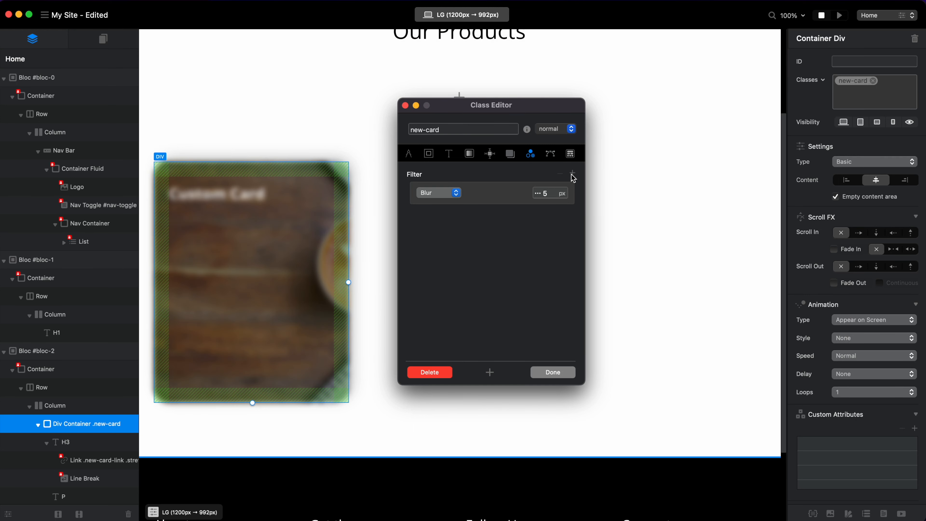
pyautogui.click(437, 194)
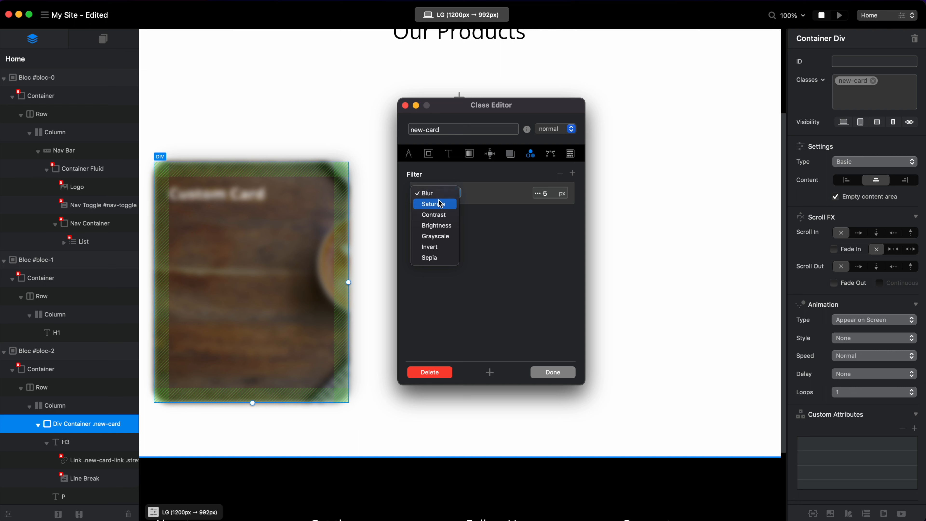
pyautogui.click(445, 238)
pyautogui.click(455, 199)
pyautogui.click(455, 200)
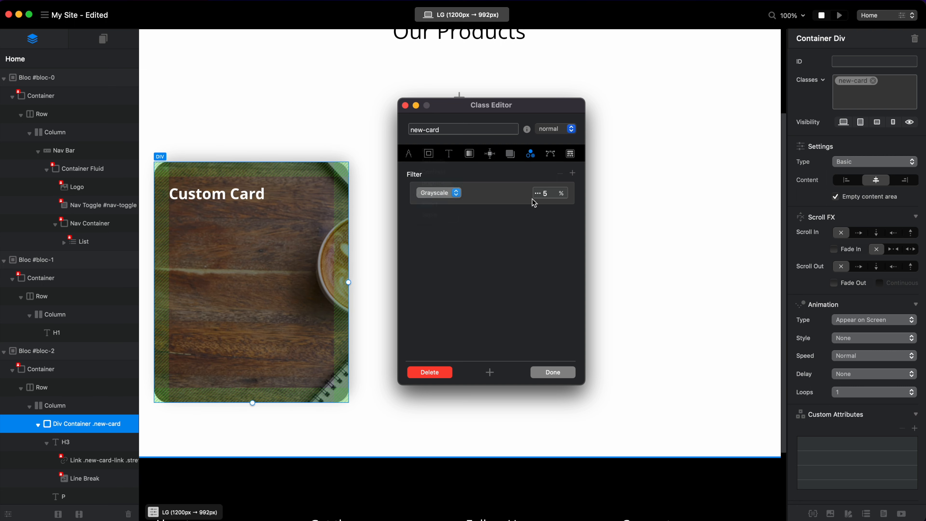
pyautogui.click(538, 194)
pyautogui.moveTo(489, 216); pyautogui.dragTo(645, 215)
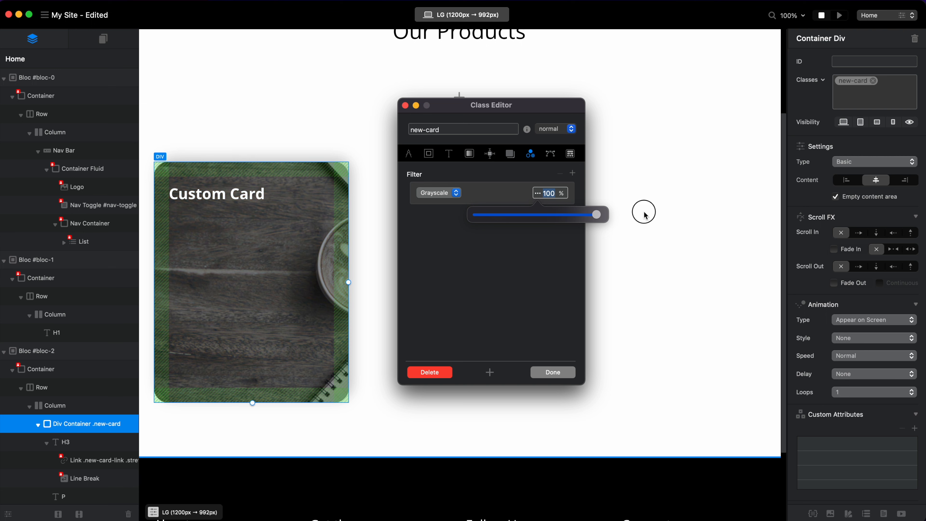
# Add a Grayscale filter at 0% to the new-card hover state, save the class and preview the card in the browser.
pyautogui.click(569, 128)
pyautogui.click(562, 142)
pyautogui.click(573, 173)
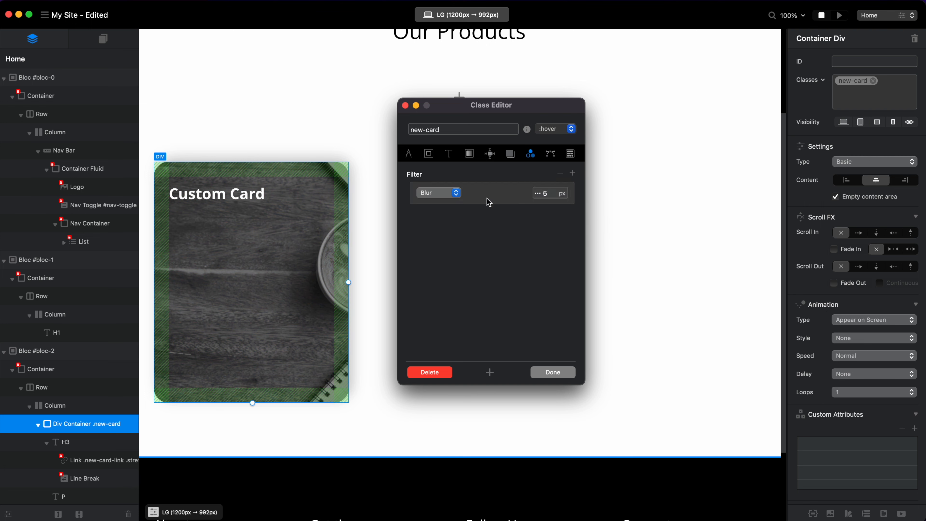
pyautogui.click(455, 194)
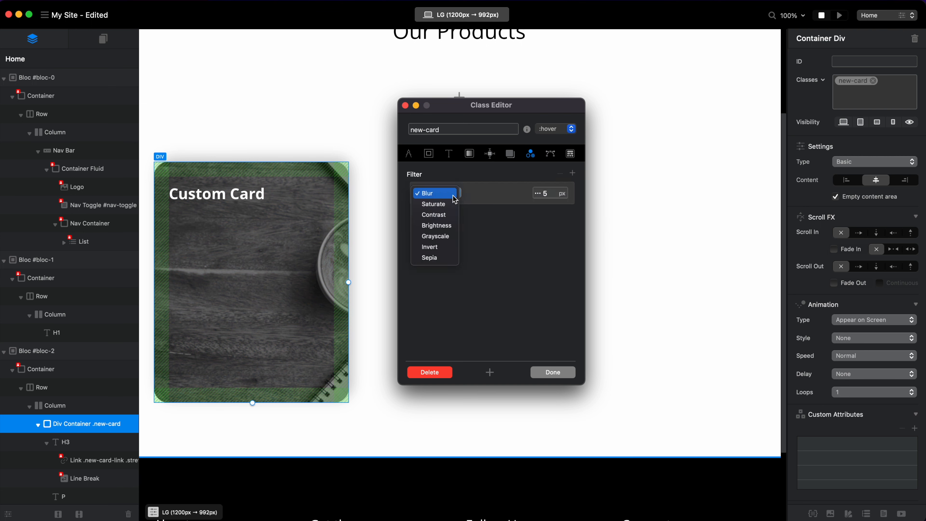
pyautogui.click(442, 237)
pyautogui.click(540, 193)
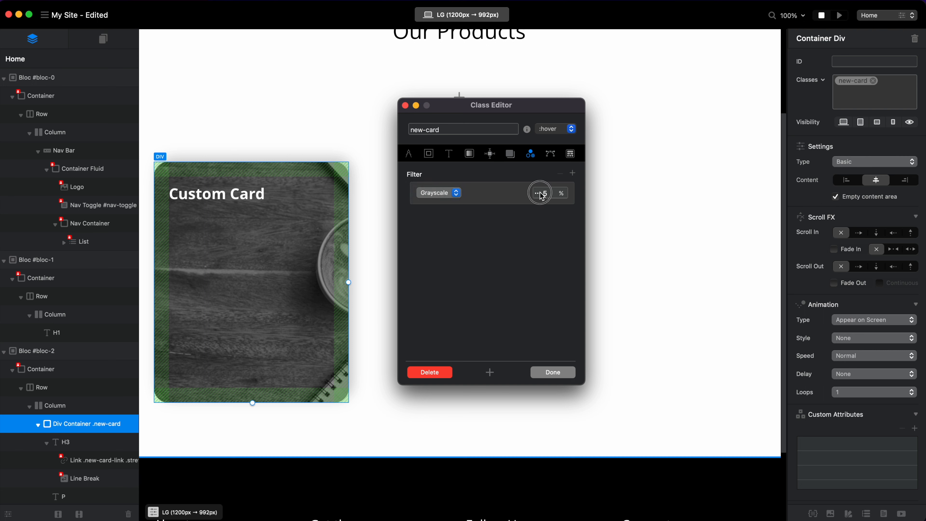
pyautogui.moveTo(543, 212); pyautogui.dragTo(433, 211)
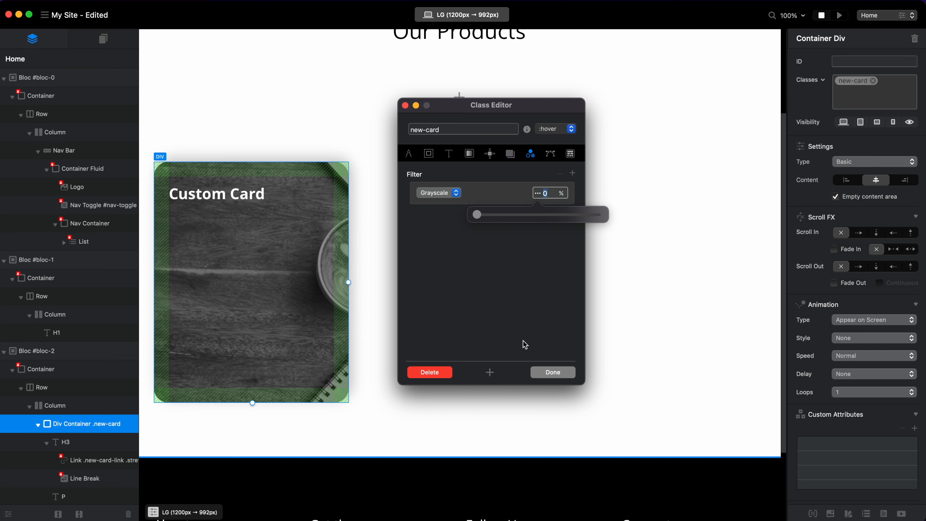
pyautogui.click(552, 372)
pyautogui.press('super+p')
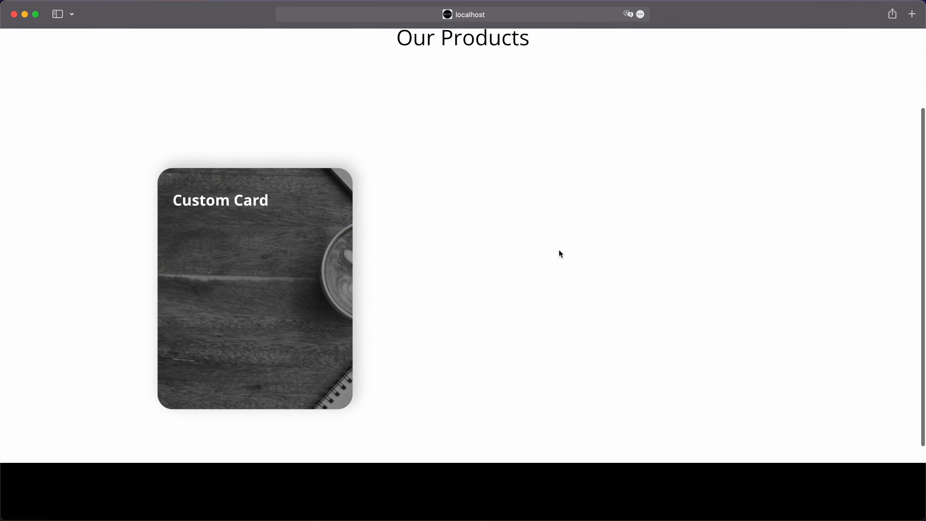
# Return to Blocs, reopen the new-card class, clear the hover state's background color, save the class and preview the page.
pyautogui.press('super+Tab')
pyautogui.click(848, 81)
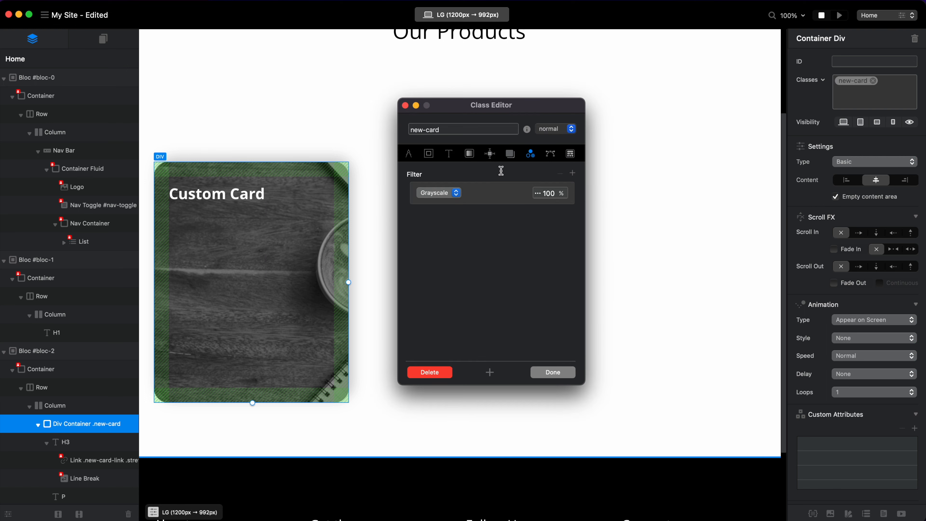
pyautogui.click(471, 154)
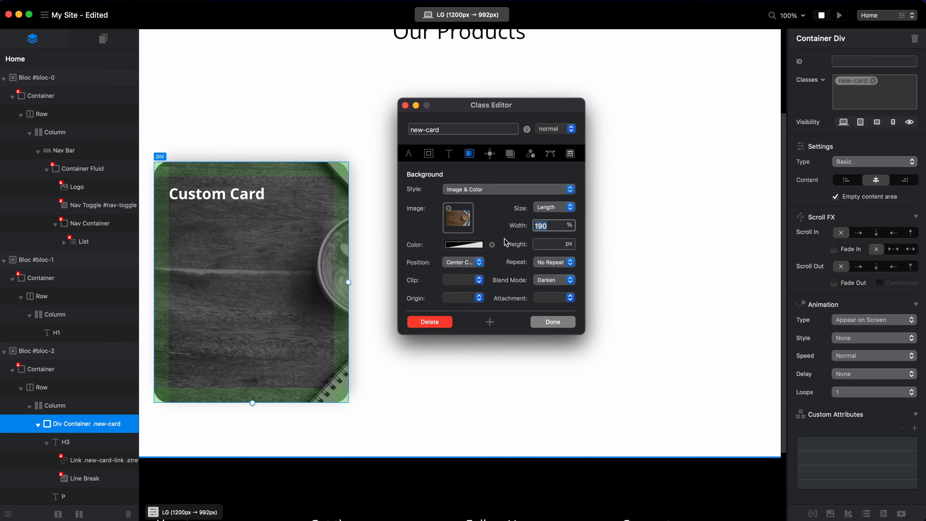
pyautogui.click(569, 128)
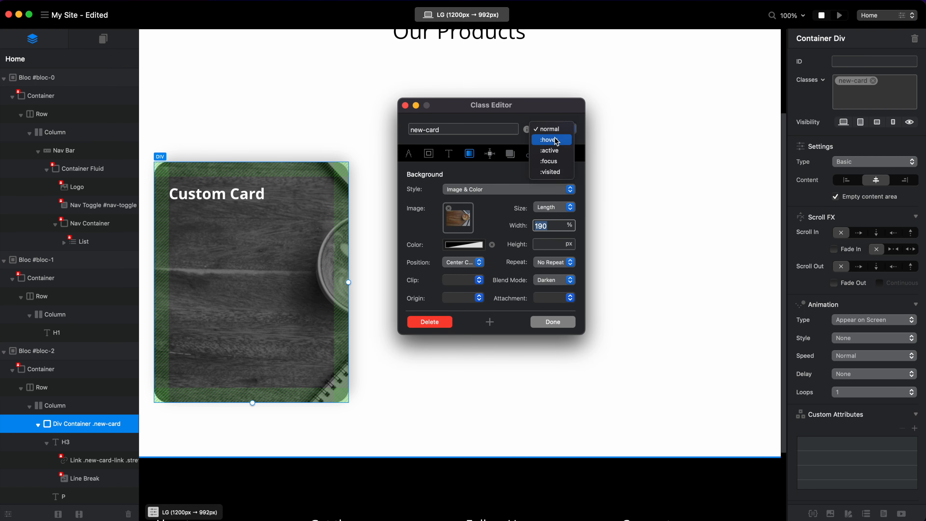
pyautogui.click(551, 139)
pyautogui.click(492, 245)
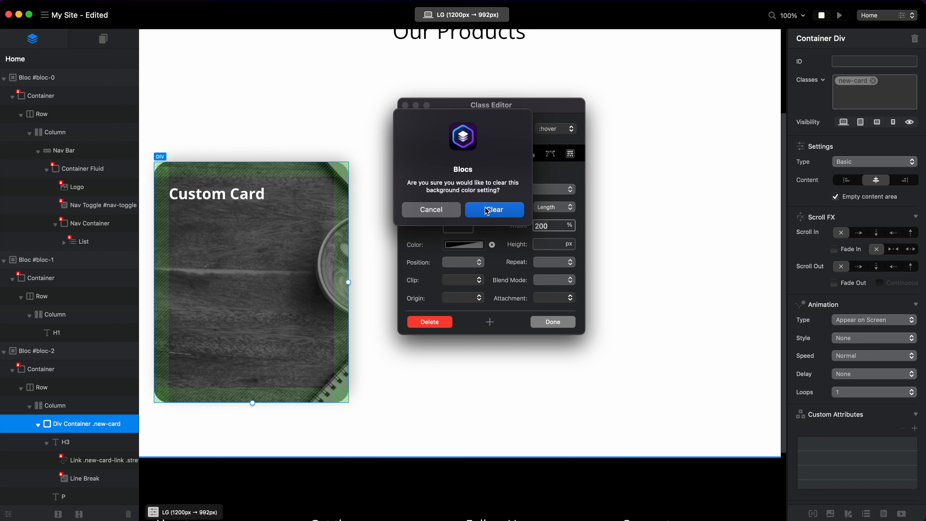
pyautogui.click(495, 215)
pyautogui.click(550, 323)
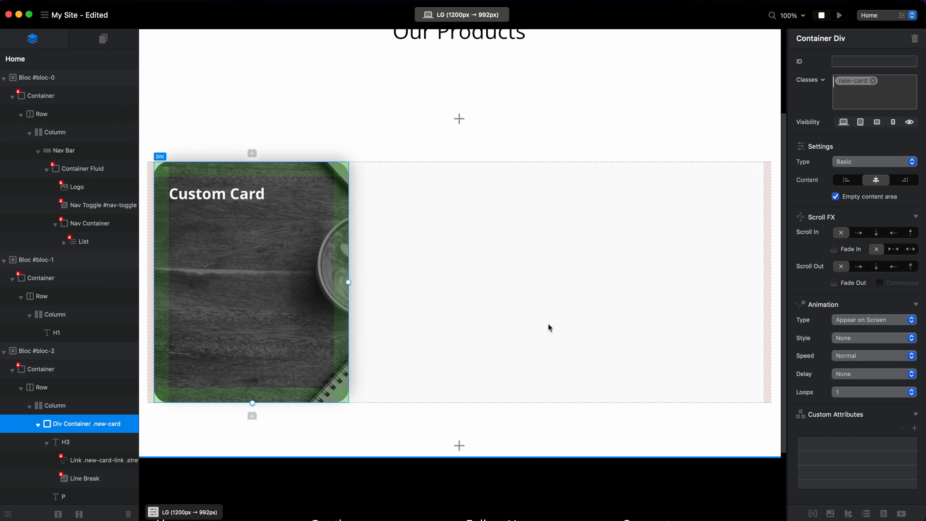
pyautogui.press('super+p')
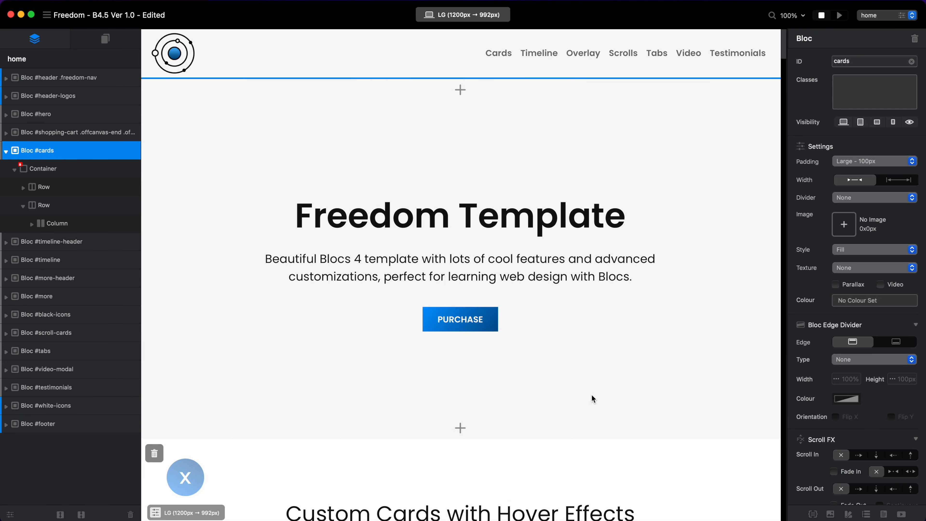
# In the Freedom template, examine the top and bottom margin and padding settings of the card's freedom-card-div class.
pyautogui.scroll(-15, 592, 399)
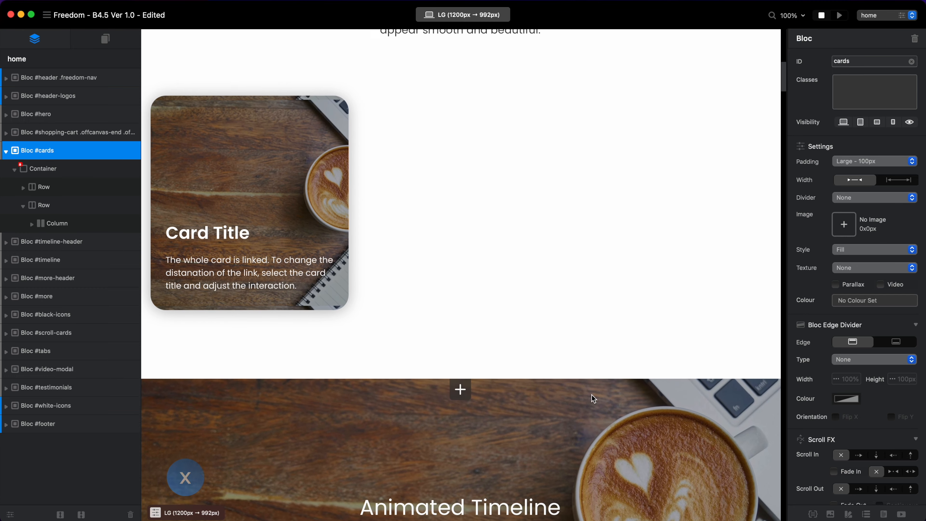
pyautogui.scroll(1, 284, 175)
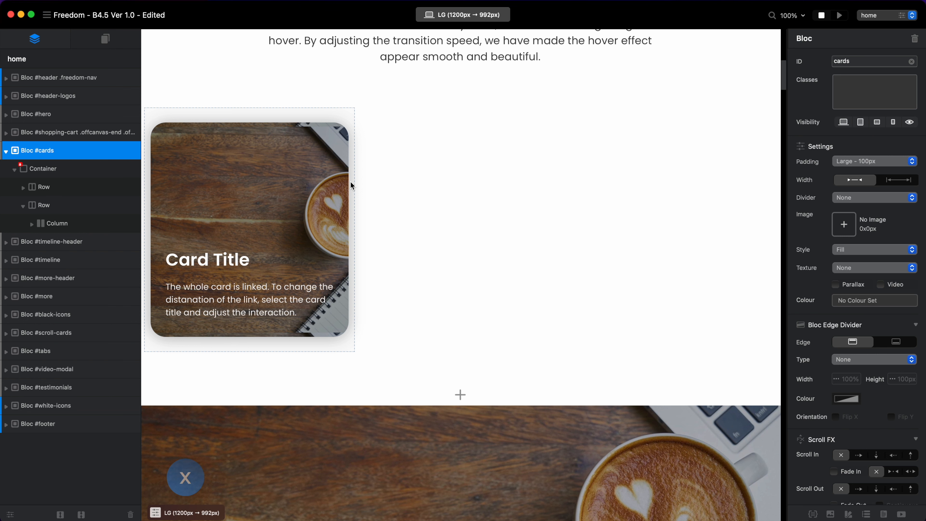
pyautogui.click(352, 196)
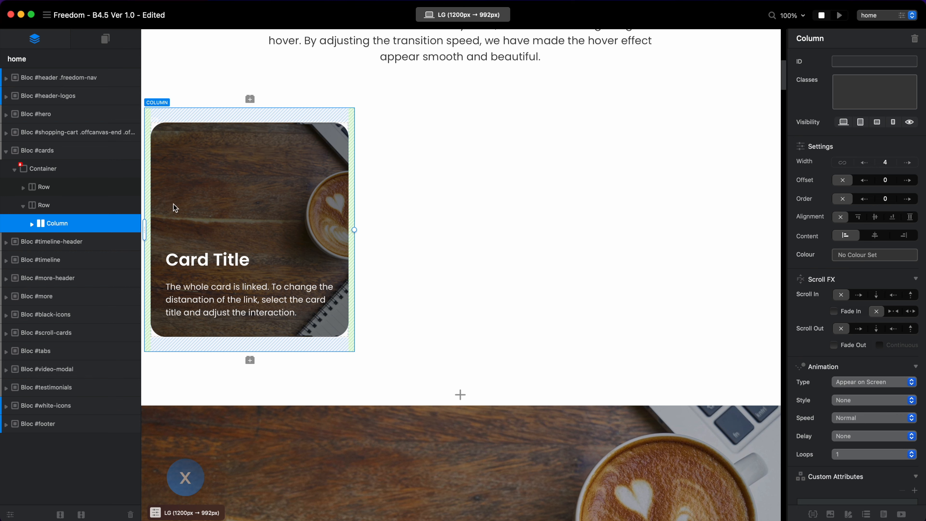
pyautogui.click(32, 223)
pyautogui.click(83, 242)
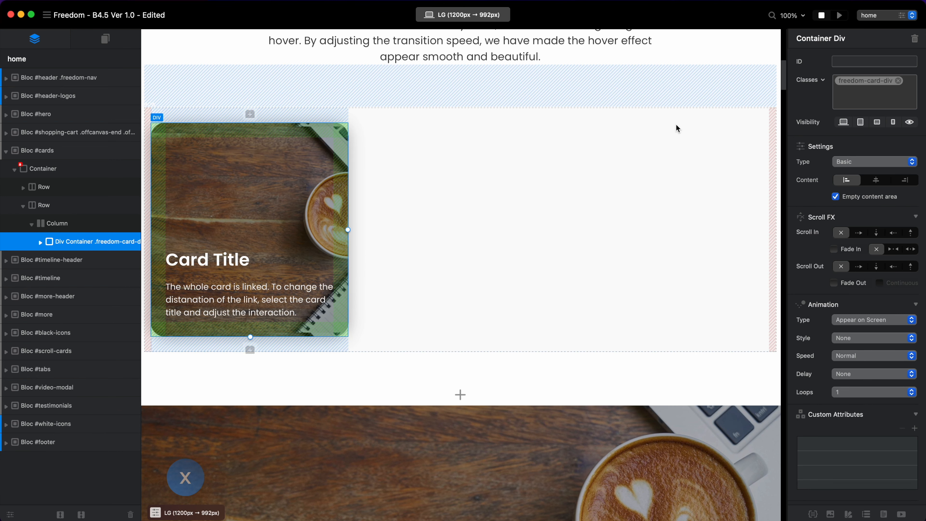
pyautogui.click(854, 80)
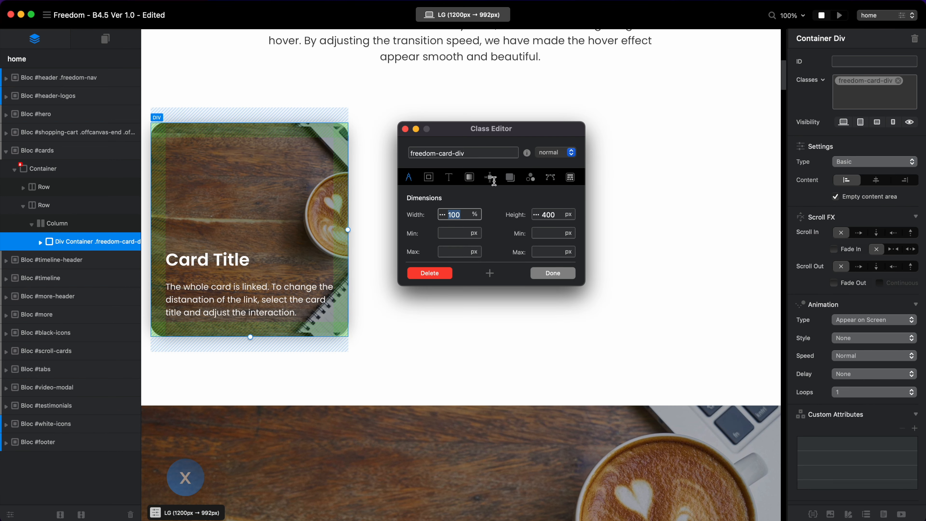
pyautogui.click(429, 177)
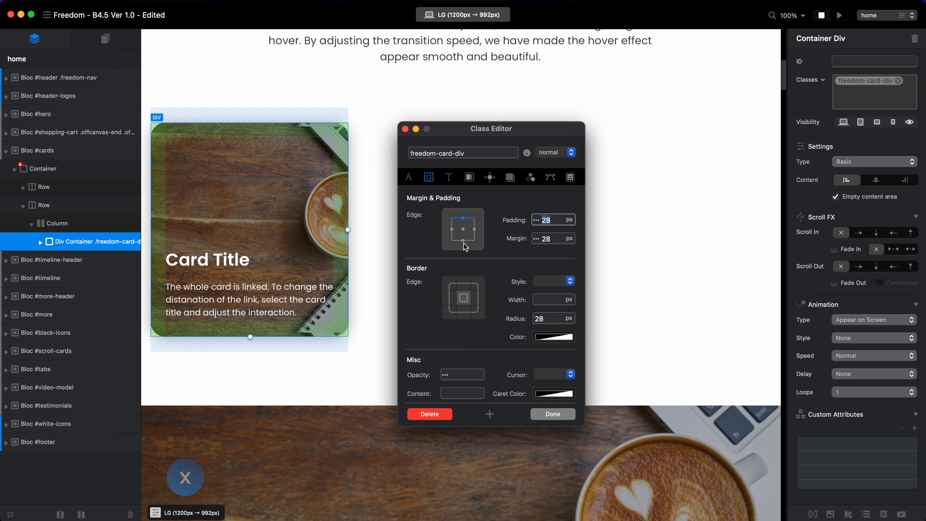
pyautogui.click(463, 241)
pyautogui.click(553, 414)
pyautogui.press('super+d')
pyautogui.scroll(-5, 403, 251)
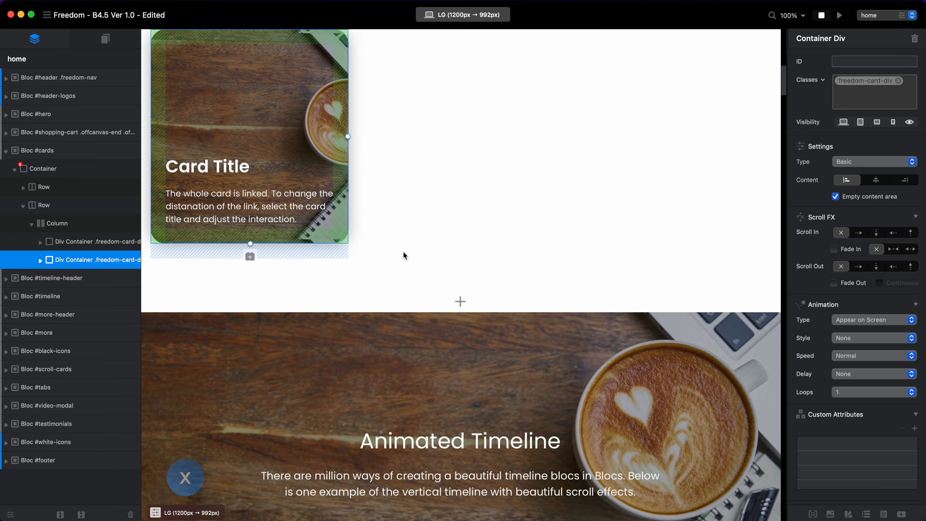
pyautogui.press('Delete')
pyautogui.scroll(3, 339, 202)
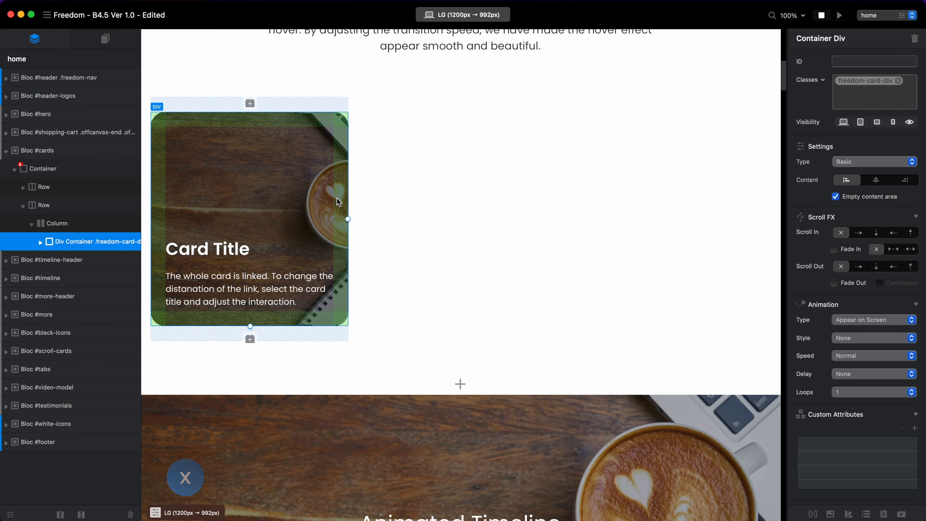
# Duplicate the card column until six card columns fill two rows of the cards bloc.
pyautogui.click(68, 227)
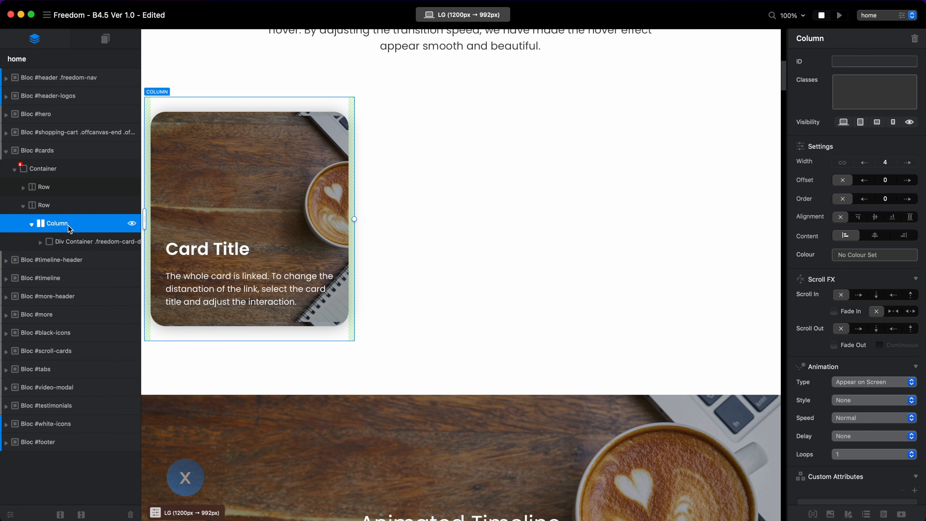
pyautogui.press('super+d')
pyautogui.press('super+d')
pyautogui.press('super+d')
pyautogui.press('super+d')
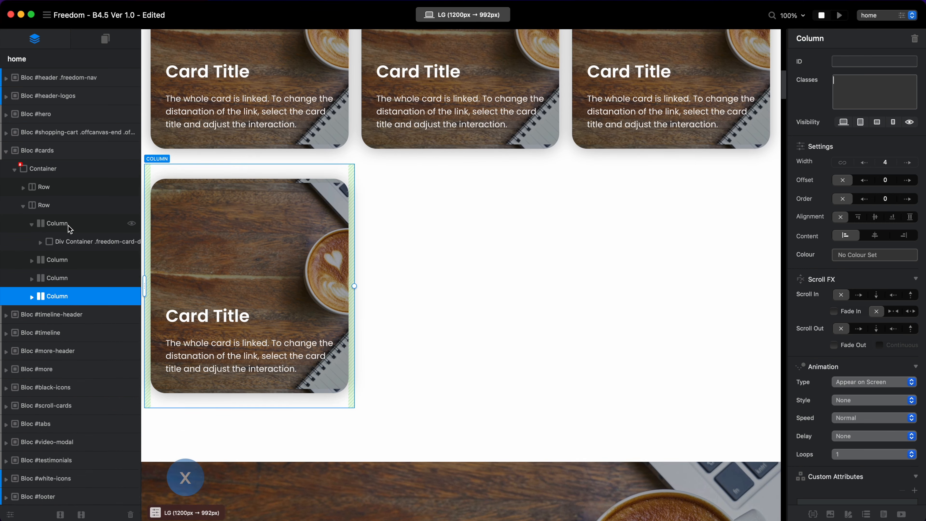
pyautogui.press('super+d')
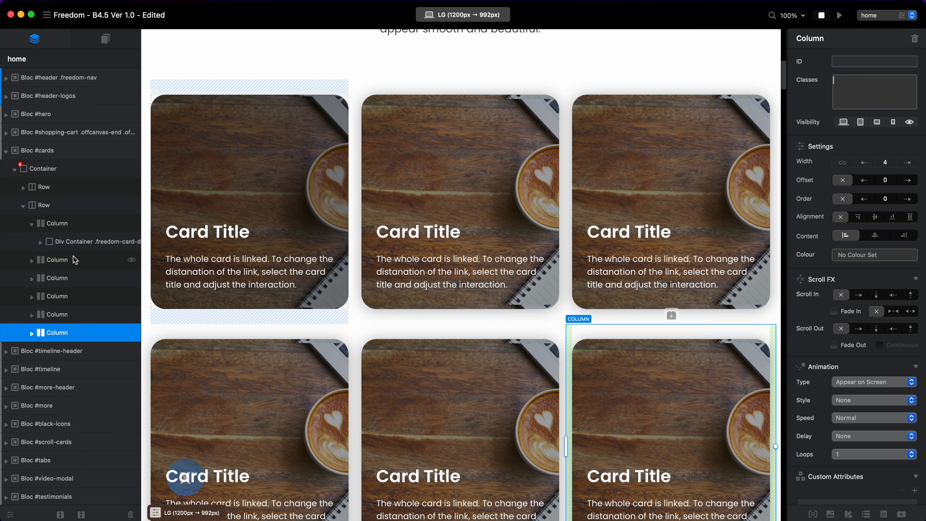
# Try top and bottom margins of 28, 14 and 10 px on the freedom-card-div class, set them to 12 px and save the class.
pyautogui.click(75, 243)
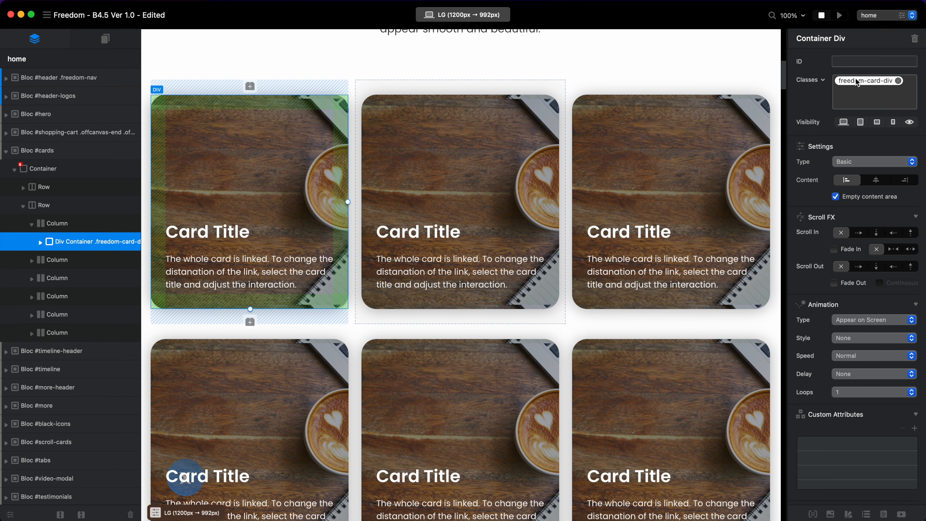
pyautogui.click(858, 81)
pyautogui.click(464, 217)
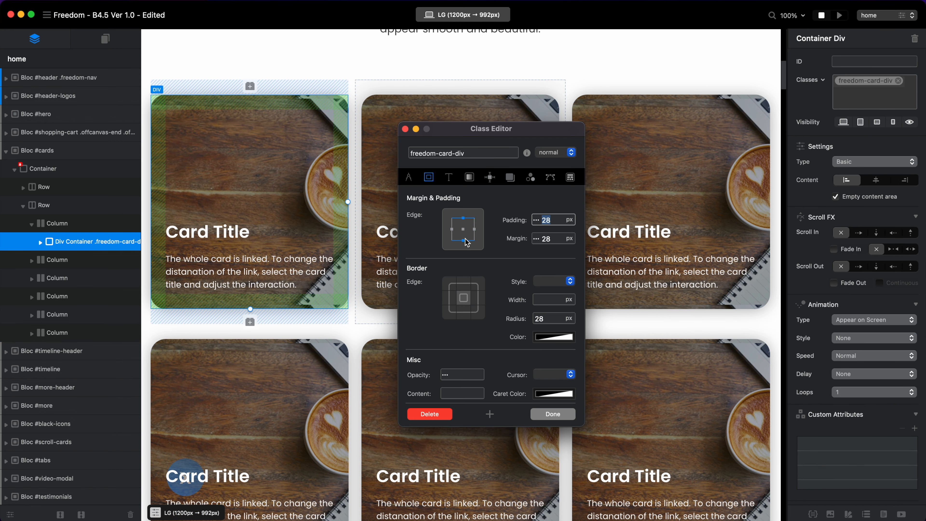
pyautogui.click(548, 238)
pyautogui.press('BackSpace')
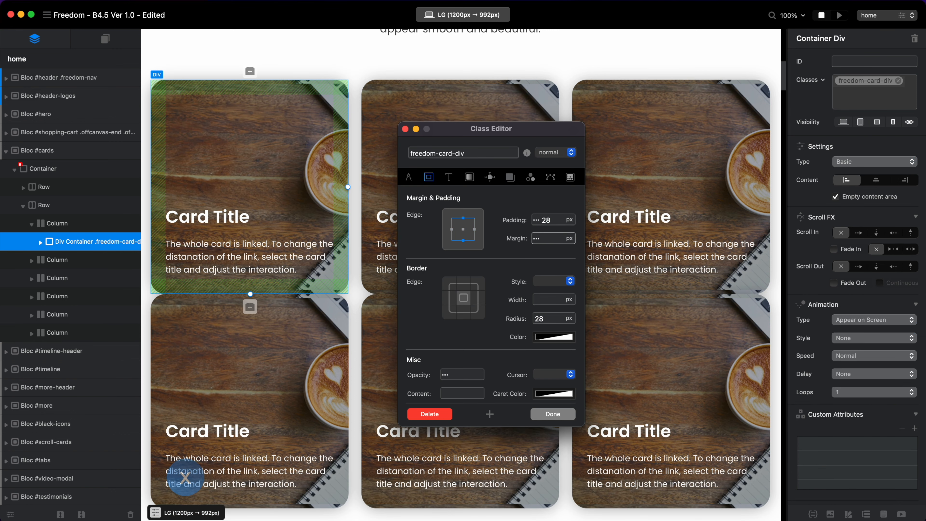
pyautogui.write('28')
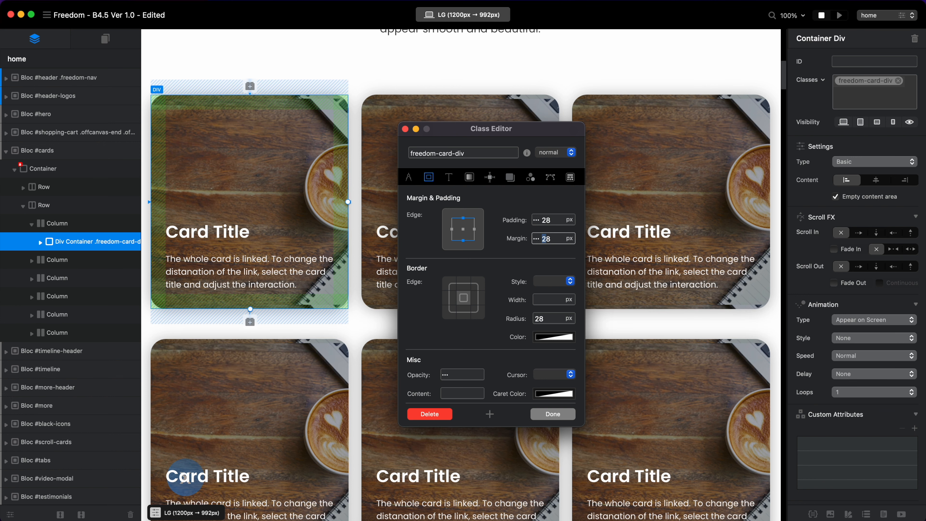
pyautogui.write('14')
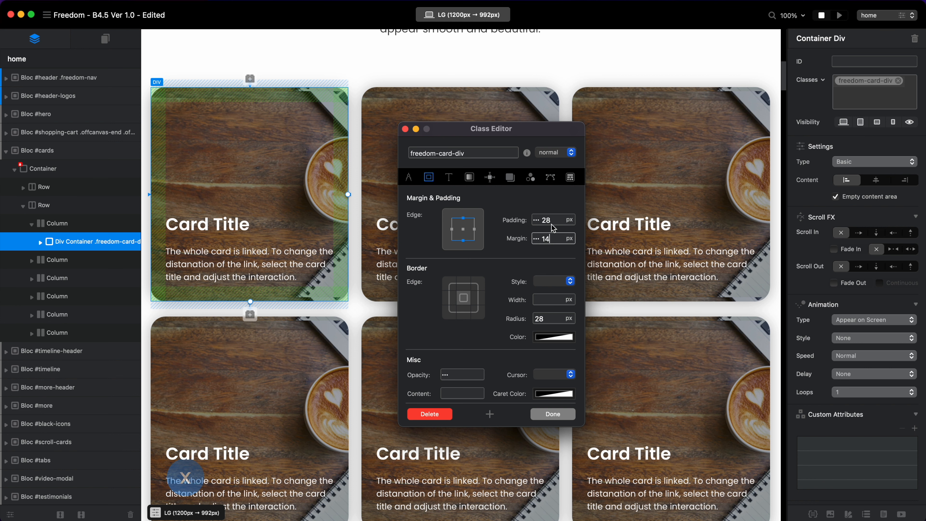
pyautogui.press('BackSpace')
pyautogui.write('0')
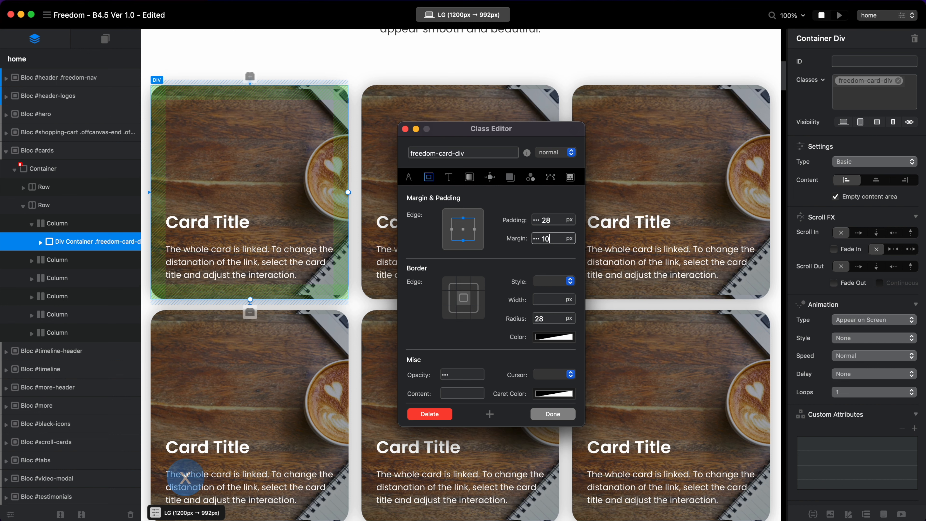
pyautogui.press('BackSpace')
pyautogui.write('2')
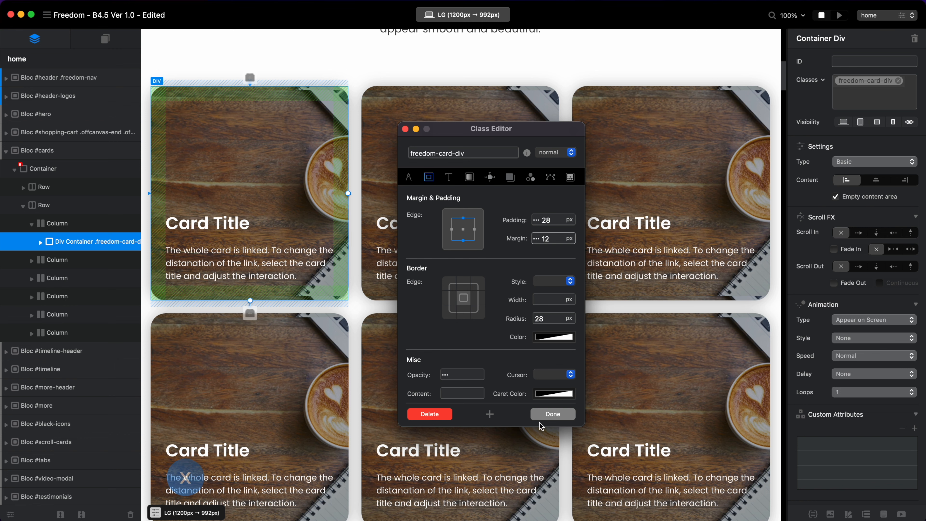
pyautogui.click(554, 416)
# Check the six-card layout at the MD, SM and XS breakpoints and return to the LG breakpoint.
pyautogui.click(486, 12)
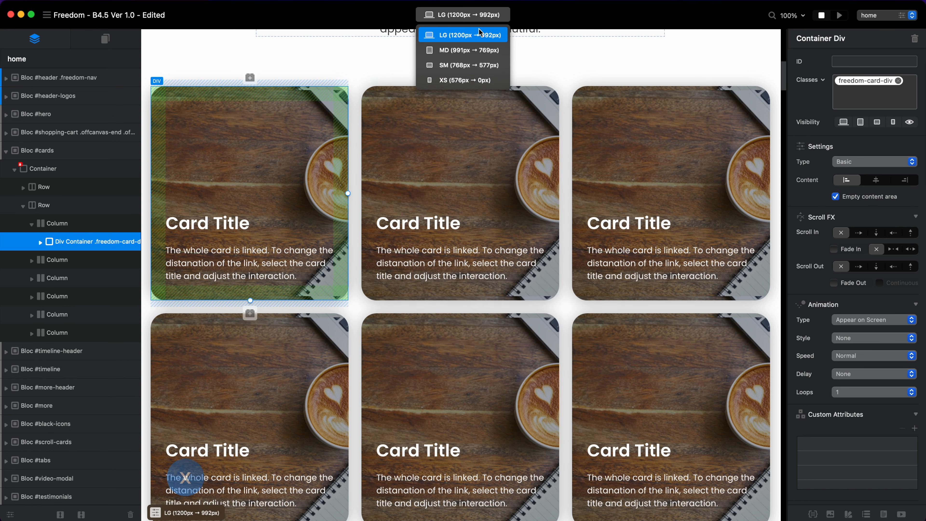
pyautogui.click(475, 51)
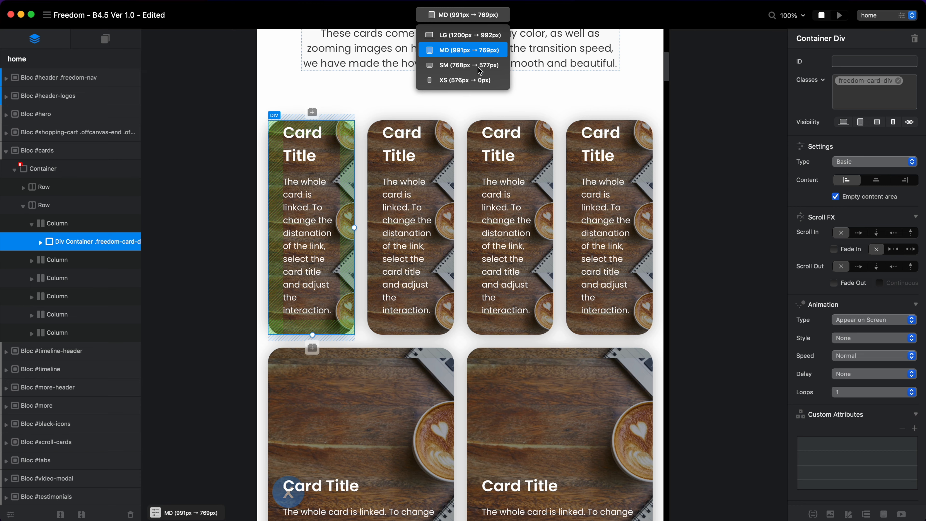
pyautogui.click(480, 66)
pyautogui.click(471, 80)
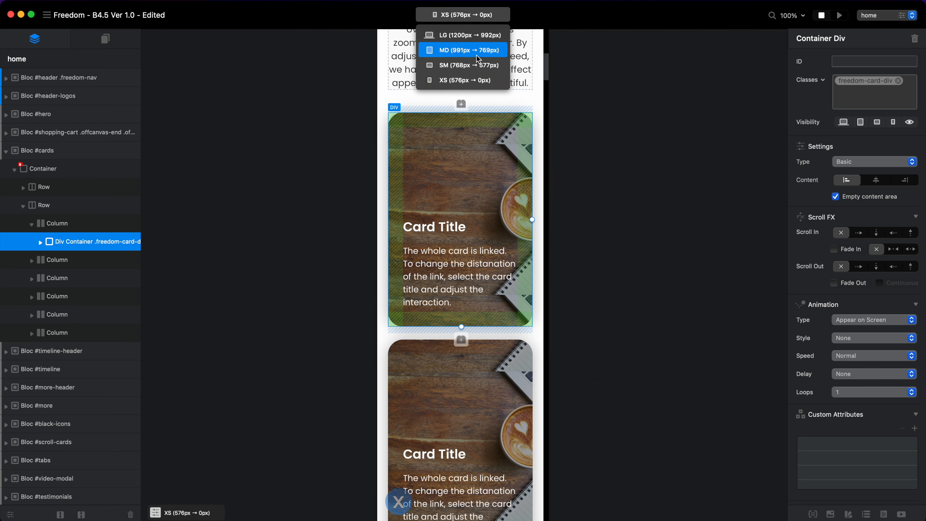
pyautogui.click(476, 55)
pyautogui.click(473, 40)
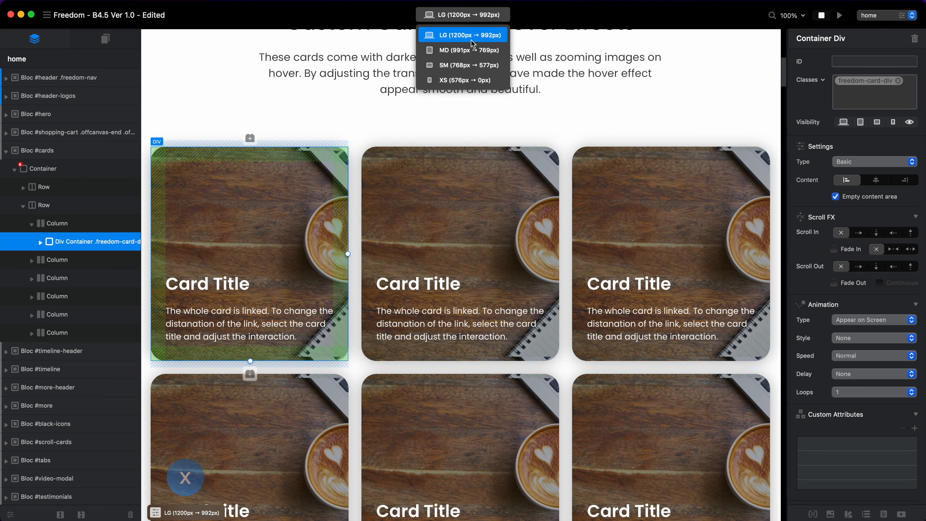
# Delete the duplicated card columns so that only the original card column remains in the row.
pyautogui.click(355, 173)
pyautogui.click(359, 174)
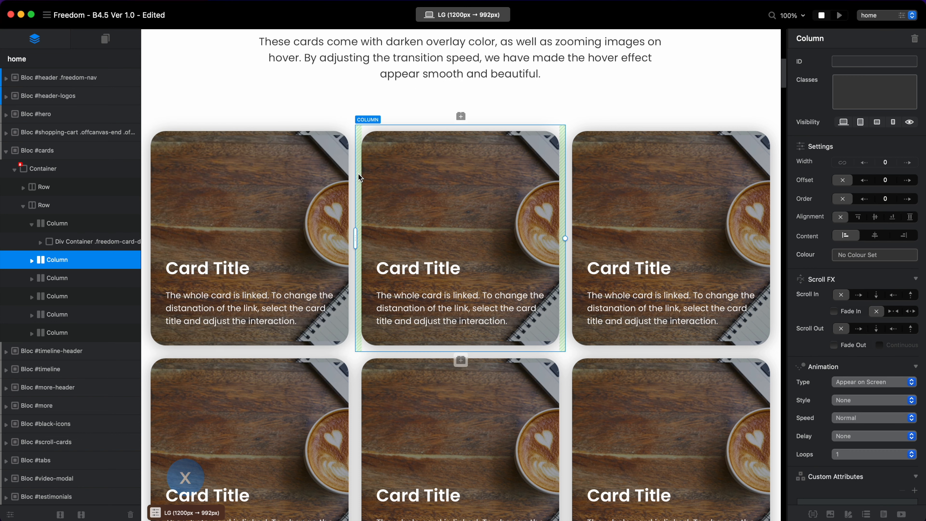
pyautogui.press('BackSpace')
pyautogui.press('BackSpace')
pyautogui.press('BackSpace')
pyautogui.press('BackSpace')
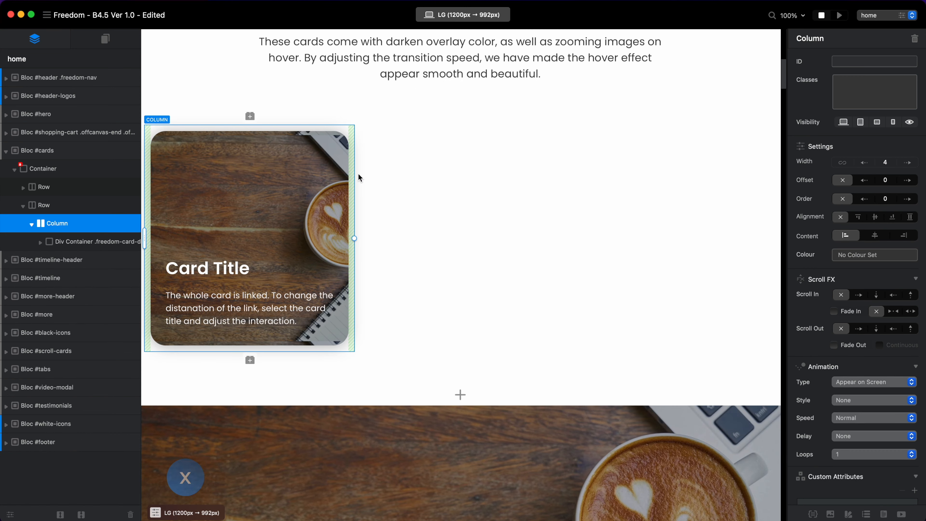
# Set the card column's width to 6 at the MD breakpoint.
pyautogui.press('super+2')
pyautogui.scroll(3, 435, 122)
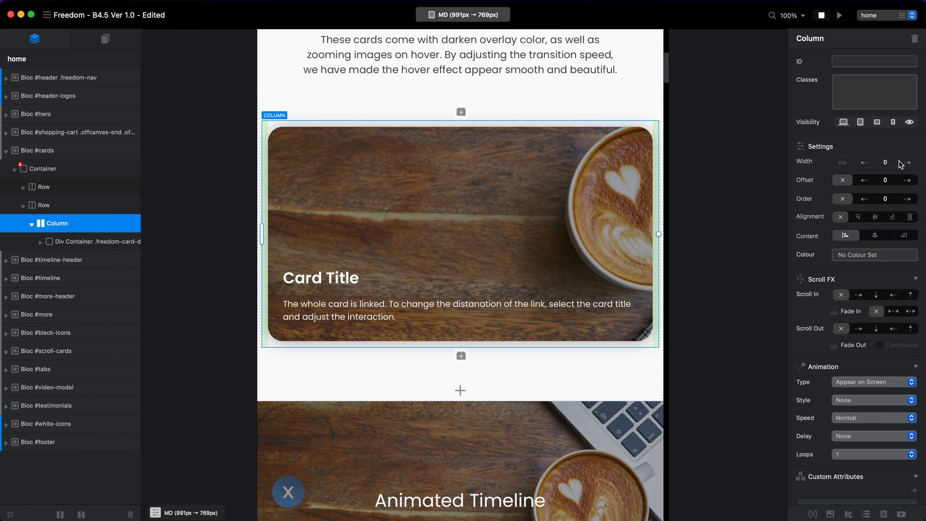
pyautogui.click(906, 163)
pyautogui.click(906, 163)
pyautogui.click(906, 162)
pyautogui.click(906, 163)
pyautogui.click(906, 163)
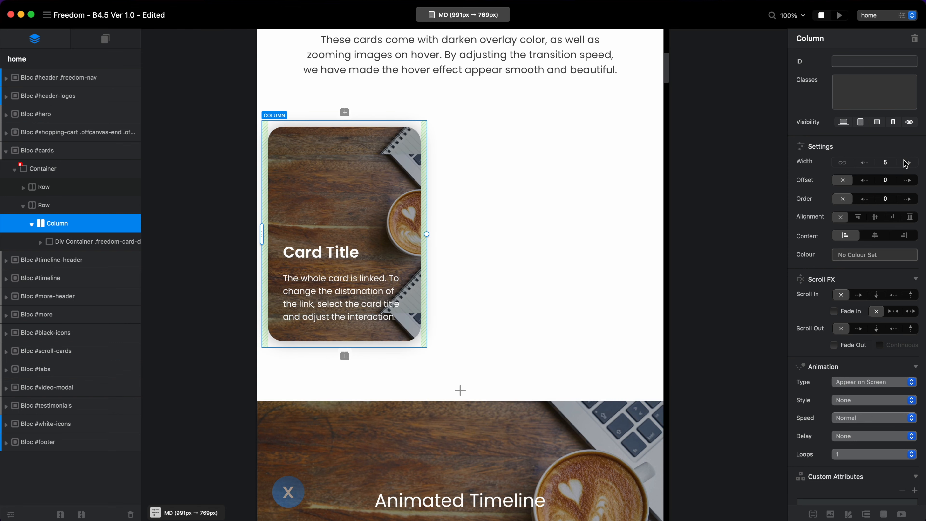
pyautogui.click(906, 163)
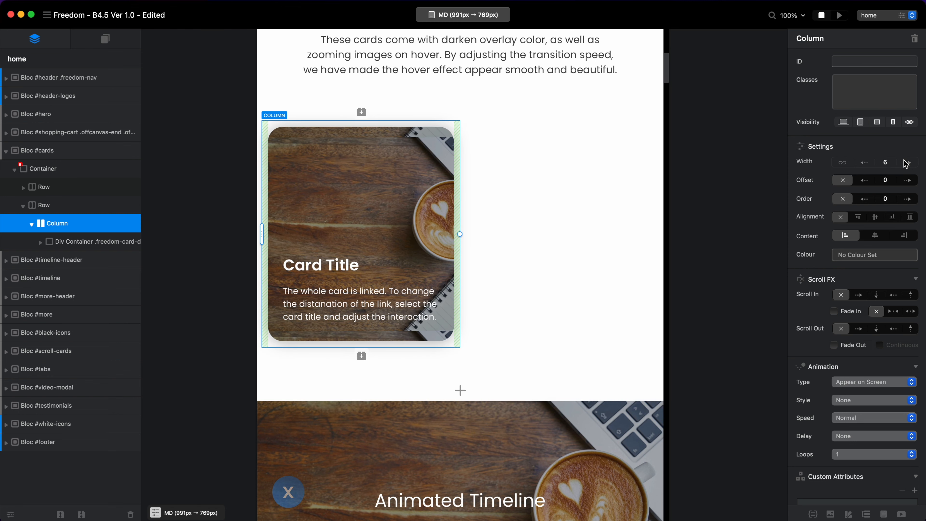
# Try wider card column widths at the SM breakpoint and set the width to 6.
pyautogui.press('super+3')
pyautogui.click(906, 163)
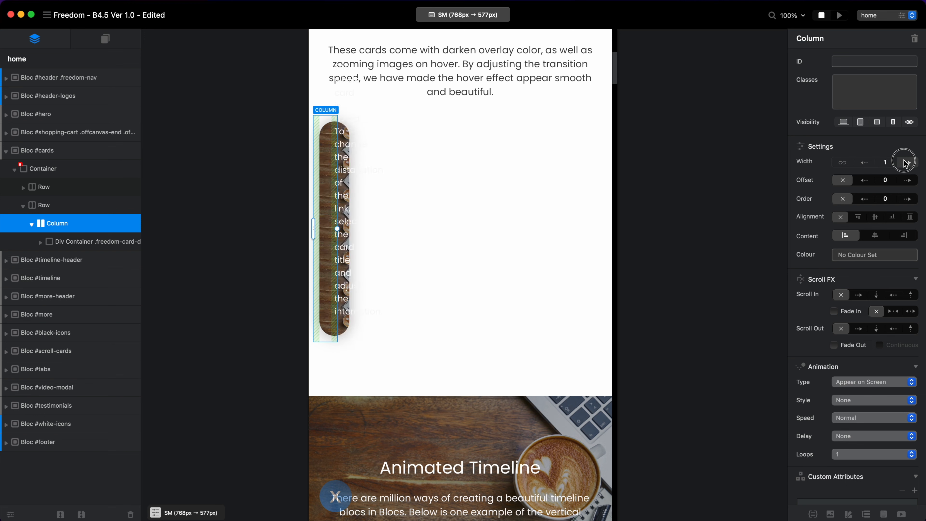
pyautogui.click(906, 163)
pyautogui.click(907, 163)
pyautogui.click(906, 162)
pyautogui.click(906, 163)
pyautogui.click(906, 163)
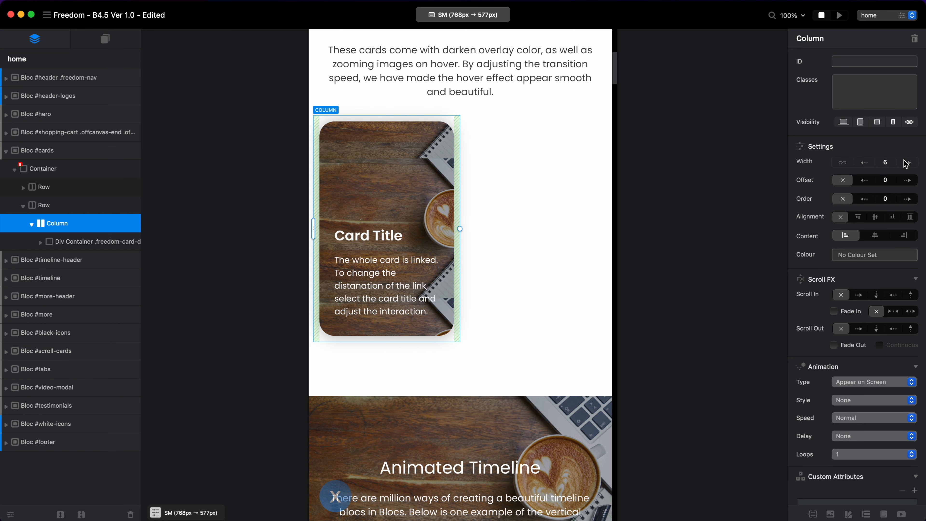
pyautogui.click(907, 163)
pyautogui.click(906, 163)
pyautogui.click(907, 163)
pyautogui.click(906, 163)
pyautogui.click(906, 163)
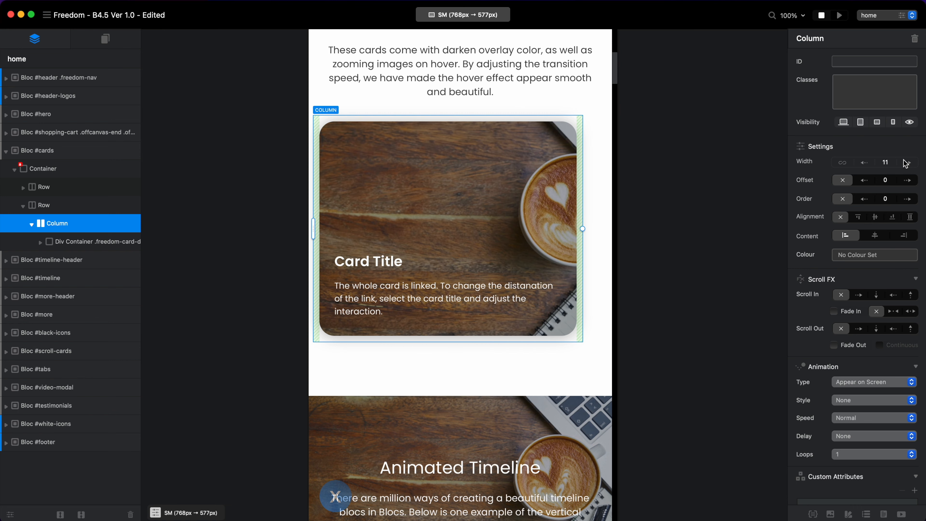
pyautogui.click(907, 163)
pyautogui.click(868, 163)
pyautogui.click(867, 163)
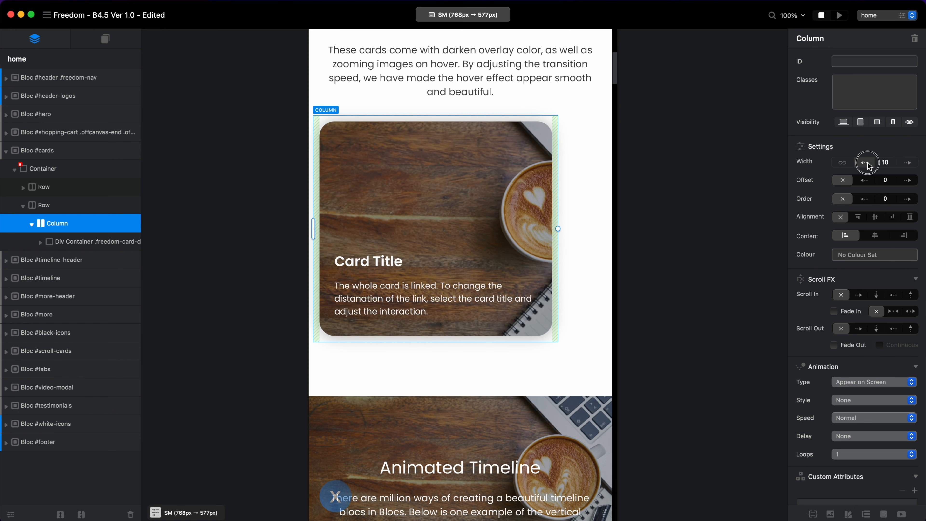
pyautogui.click(867, 163)
pyautogui.click(867, 163)
pyautogui.click(867, 163)
pyautogui.click(868, 163)
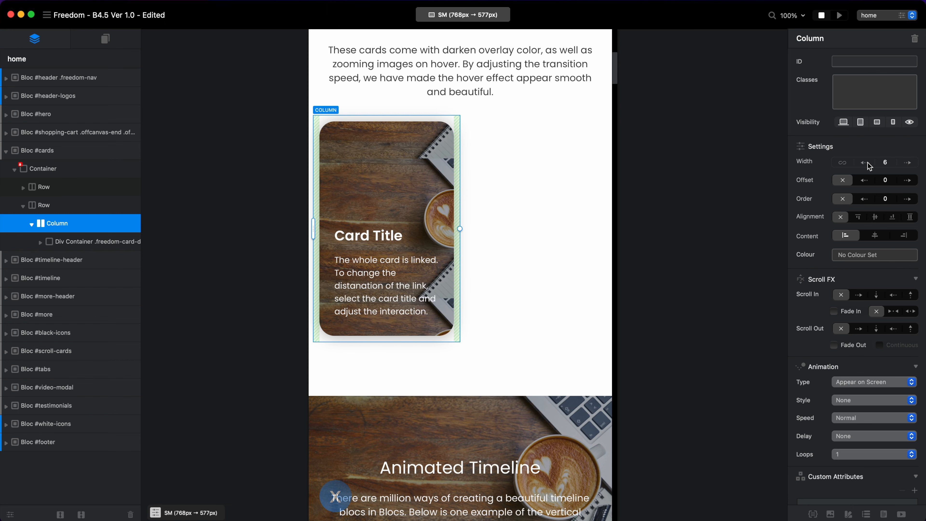
# Check the single card's layout at the XS breakpoint and return to the SM breakpoint.
pyautogui.press('Right')
pyautogui.press('Left')
pyautogui.press('Right')
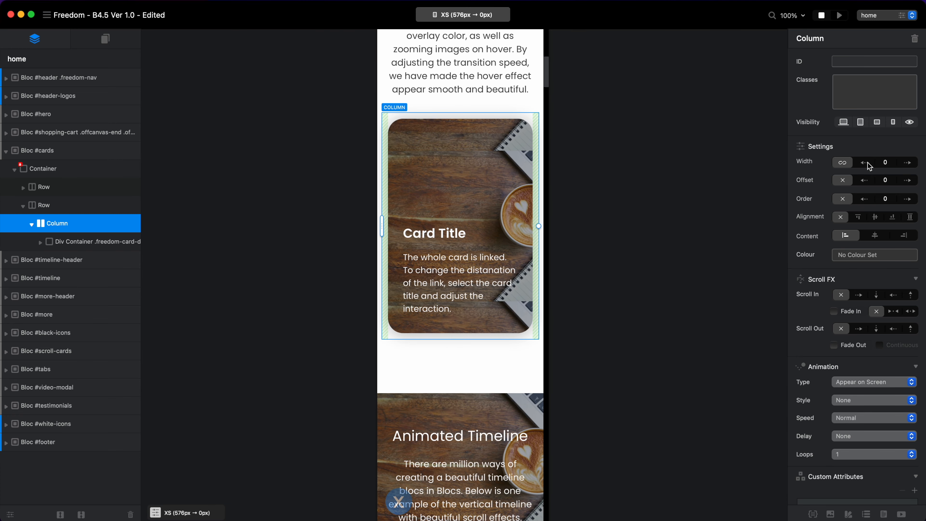
pyautogui.press('Left')
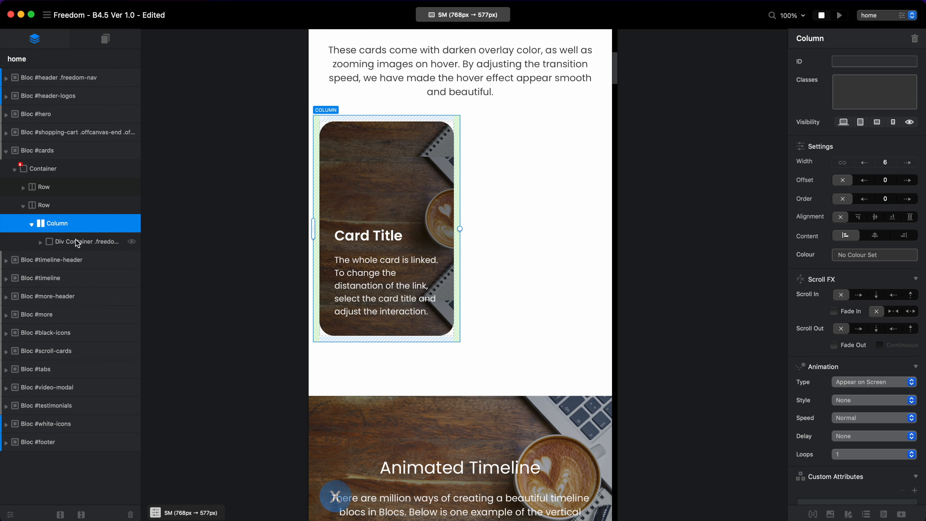
# Set the padding of the card div's freedom-card-div class to 20 px on all edges at the SM breakpoint.
pyautogui.click(446, 237)
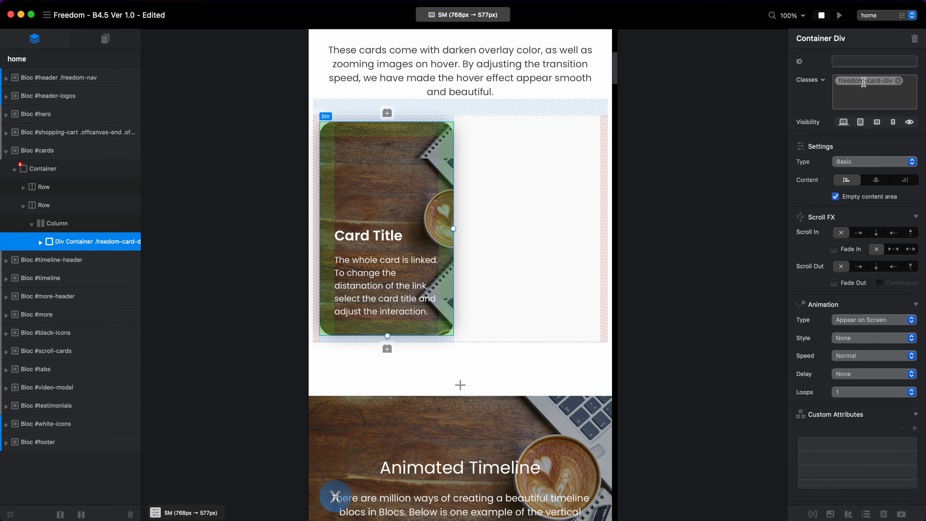
pyautogui.doubleClick(865, 81)
pyautogui.moveTo(513, 133); pyautogui.dragTo(645, 133)
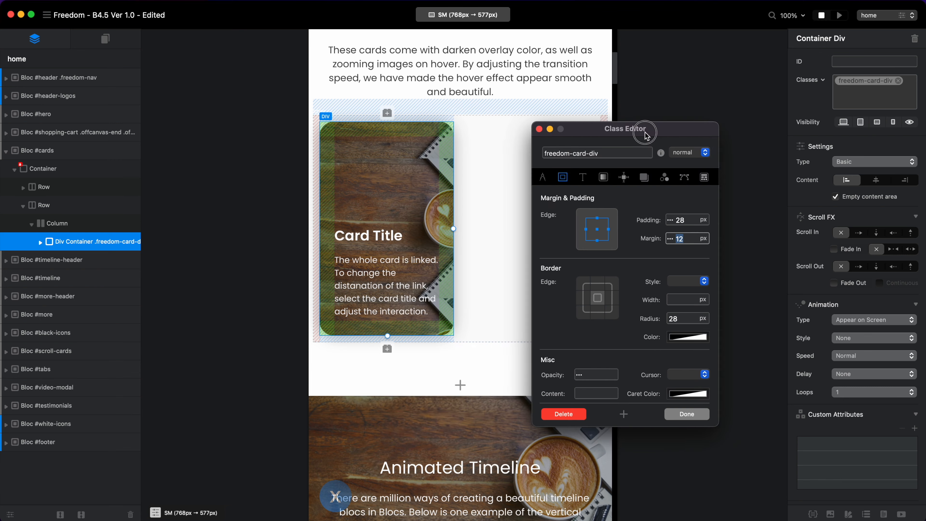
pyautogui.moveTo(680, 220); pyautogui.dragTo(733, 224)
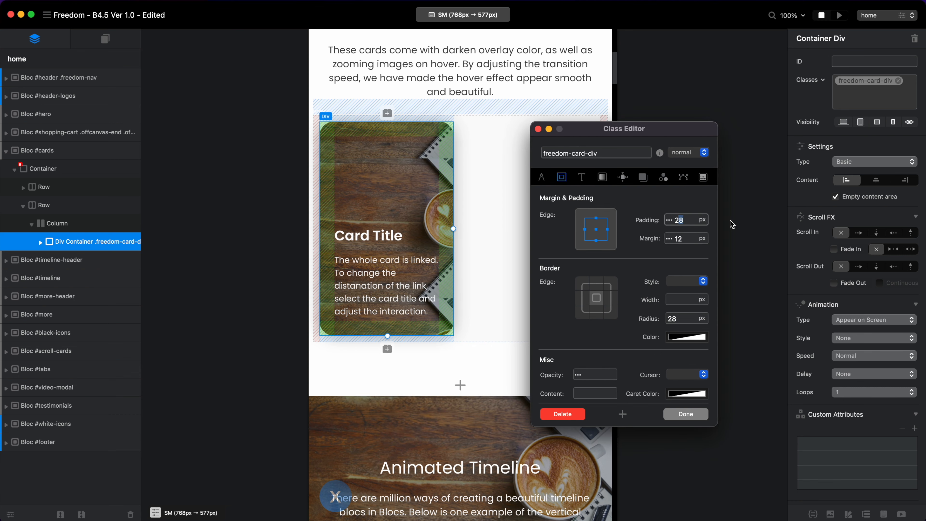
pyautogui.write('0')
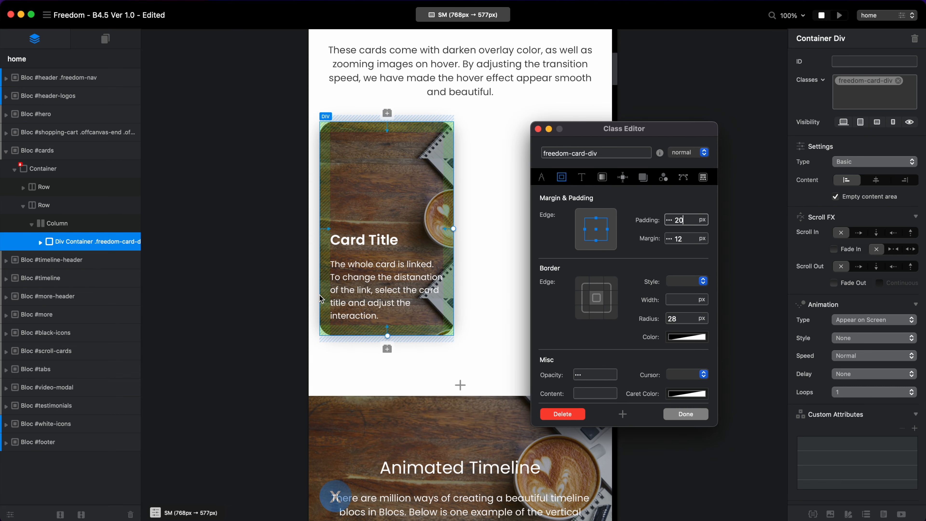
# Compare the card padding at the LG, XS and SM breakpoints, return to LG and save the freedom-card-div class.
pyautogui.press('super+1')
pyautogui.press('super+4')
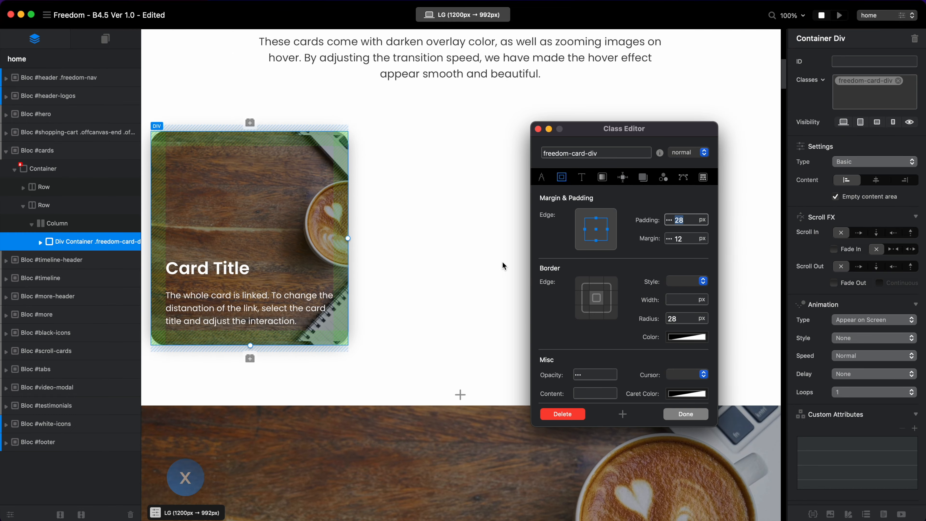
pyautogui.scroll(-3, 503, 266)
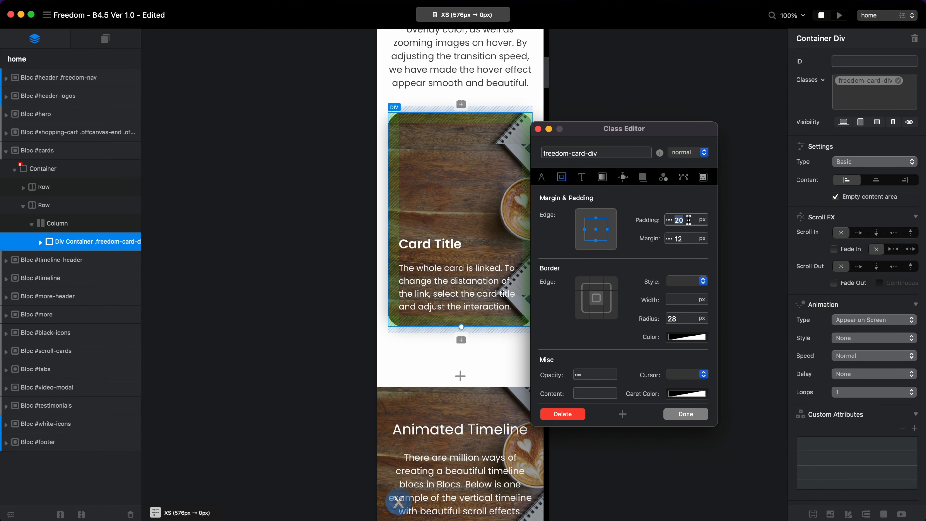
pyautogui.press('super+3')
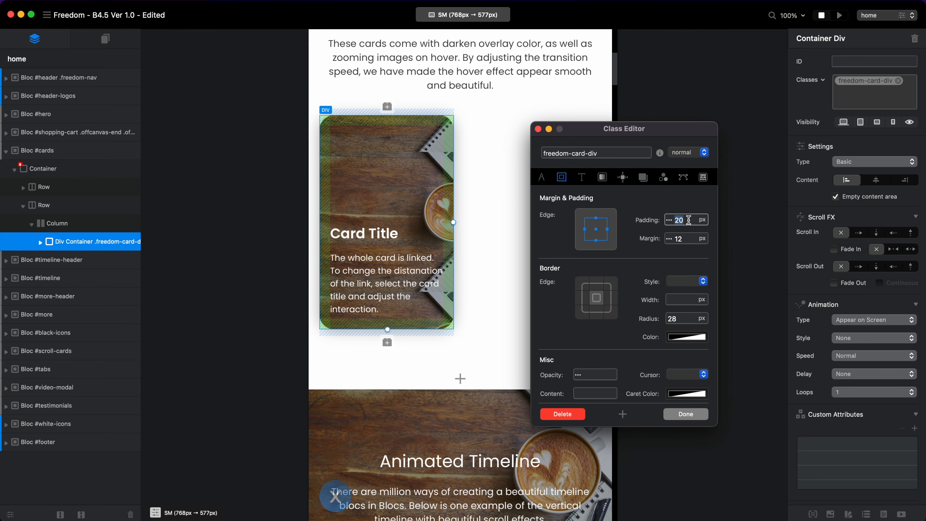
pyautogui.press('super+1')
pyautogui.click(689, 415)
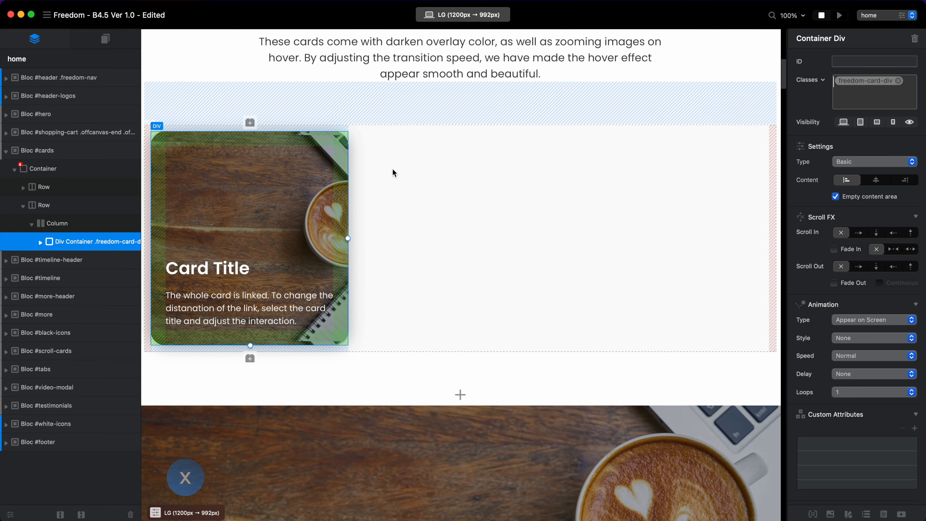
# Duplicate the card column until six card columns fill two rows of the cards bloc at the LG breakpoint.
pyautogui.click(356, 189)
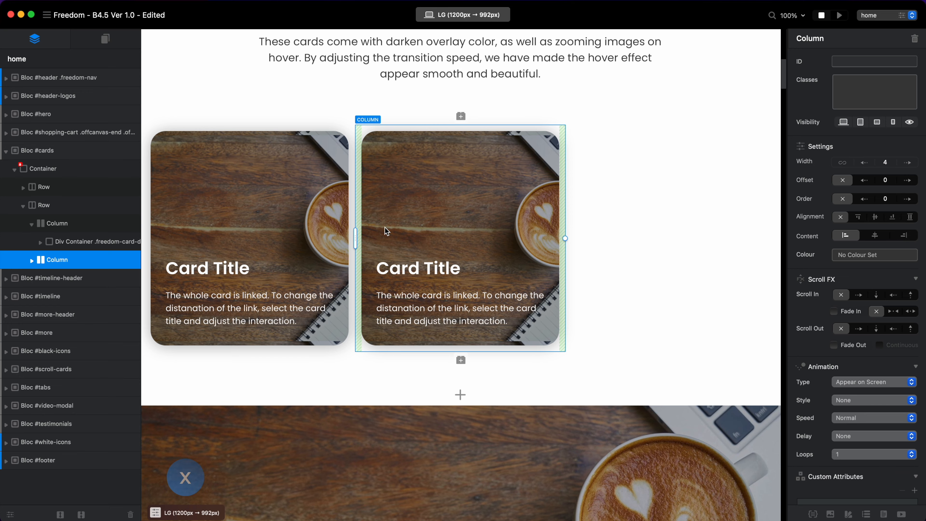
pyautogui.press('super+d')
pyautogui.press('super+d')
pyautogui.press('super+d')
pyautogui.press('super+d')
pyautogui.scroll(3, 484, 134)
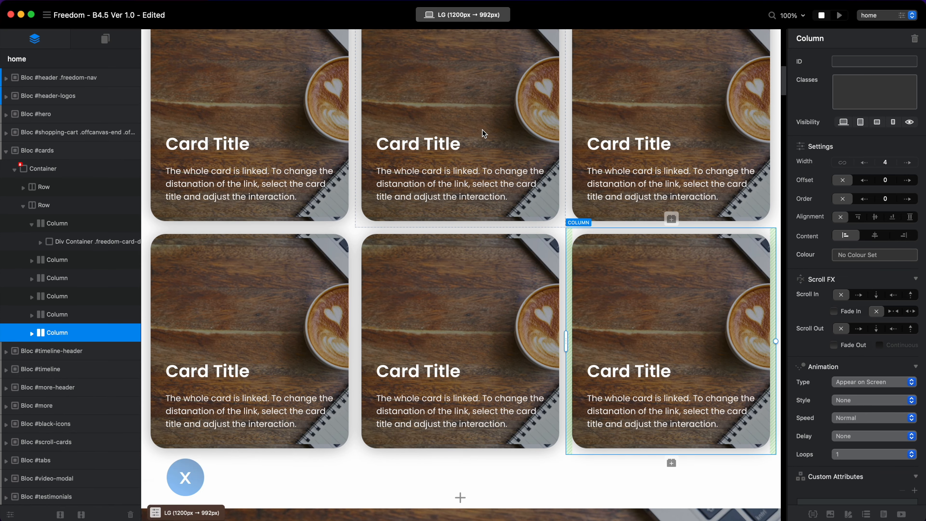
# Check the six cards at the MD, SM and XS breakpoints and return to the LG breakpoint.
pyautogui.click(464, 15)
pyautogui.click(470, 50)
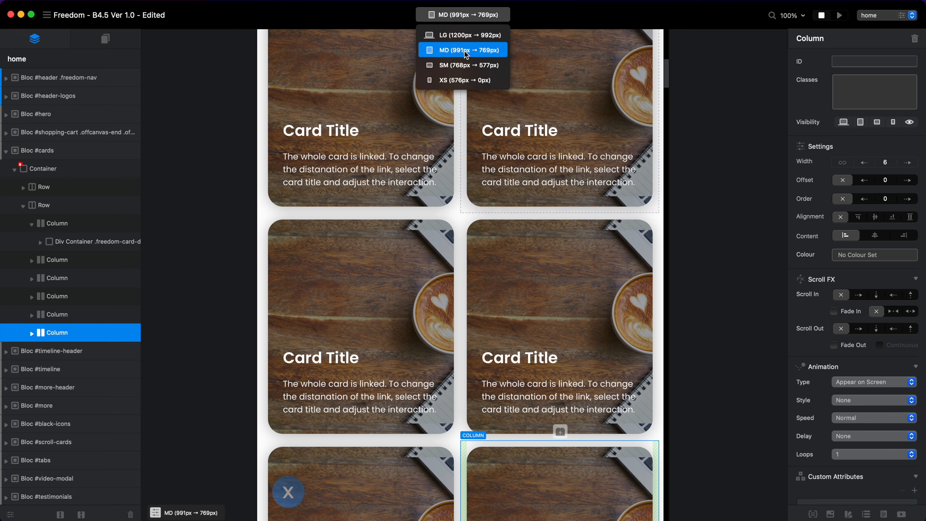
pyautogui.click(470, 66)
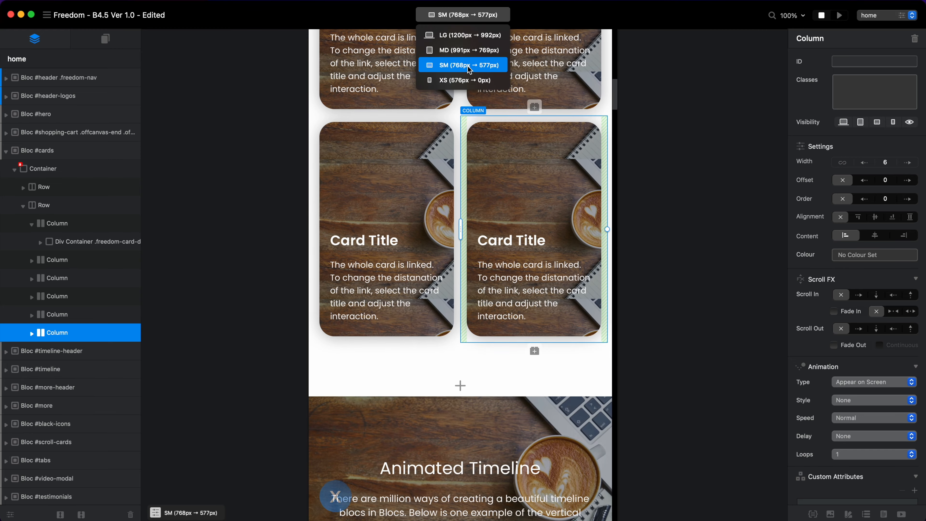
pyautogui.click(471, 80)
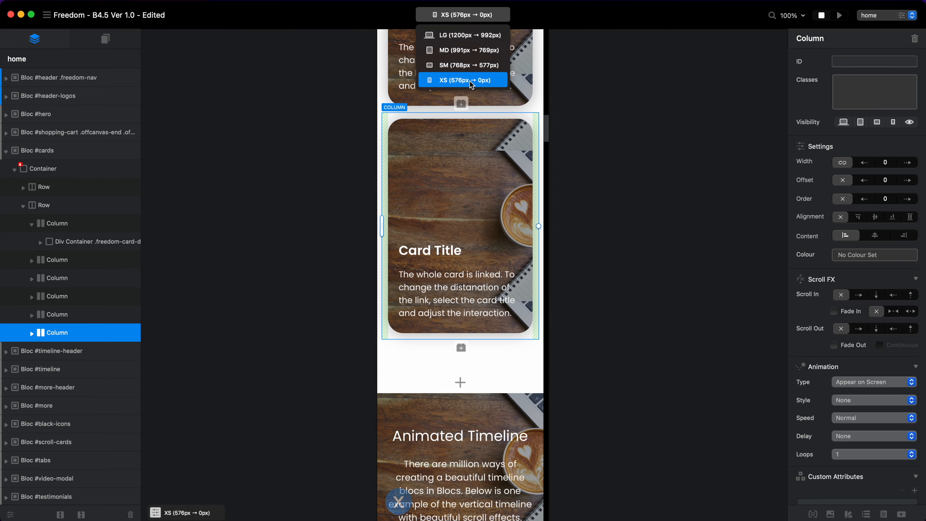
pyautogui.click(470, 35)
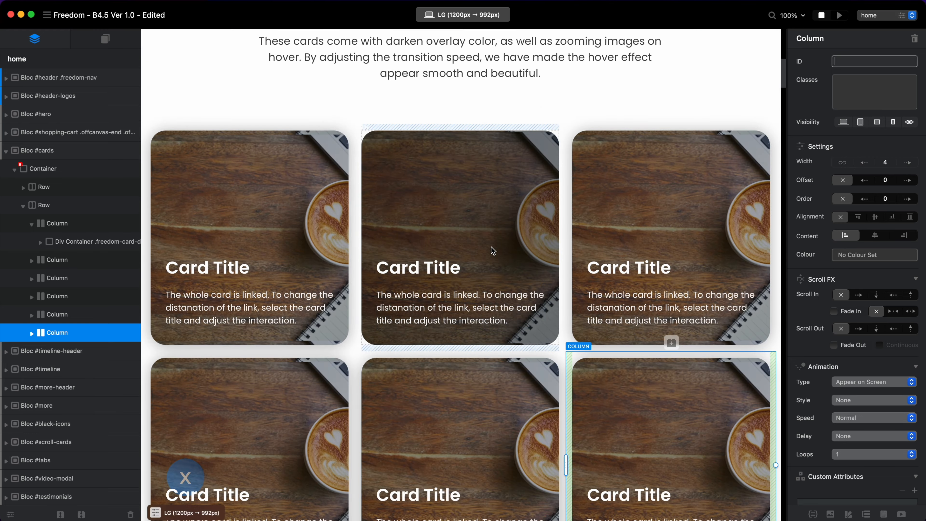
# Set the background image attachment of the freedom-card-div class to Fixed, check the scrolling effect on the cards and save the class.
pyautogui.click(297, 170)
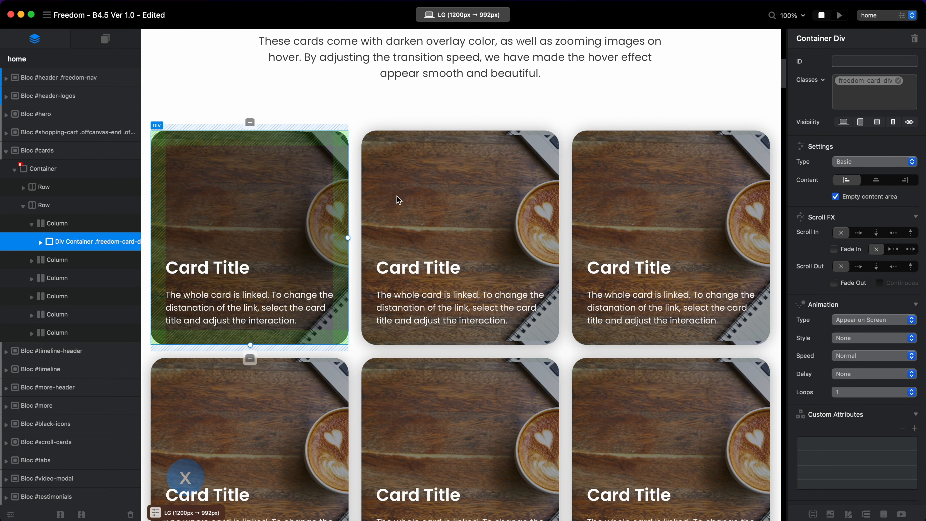
pyautogui.click(868, 82)
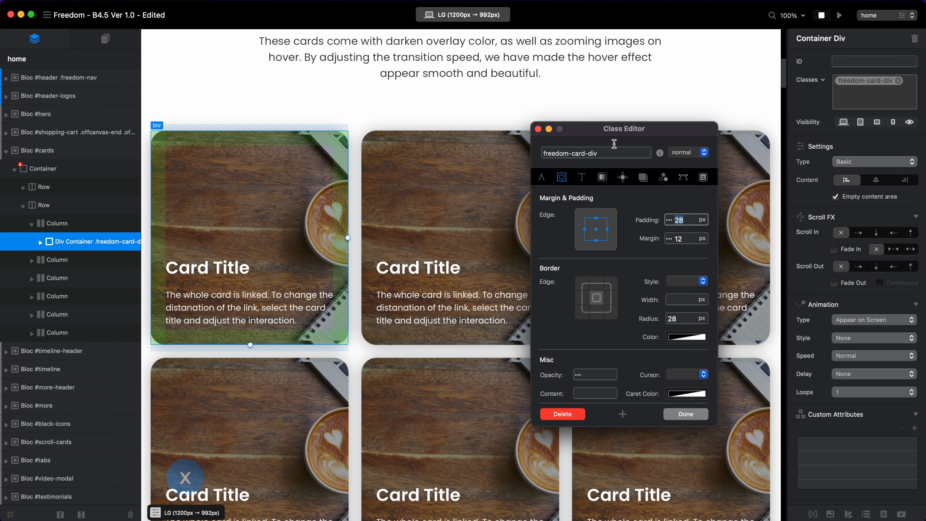
pyautogui.click(603, 177)
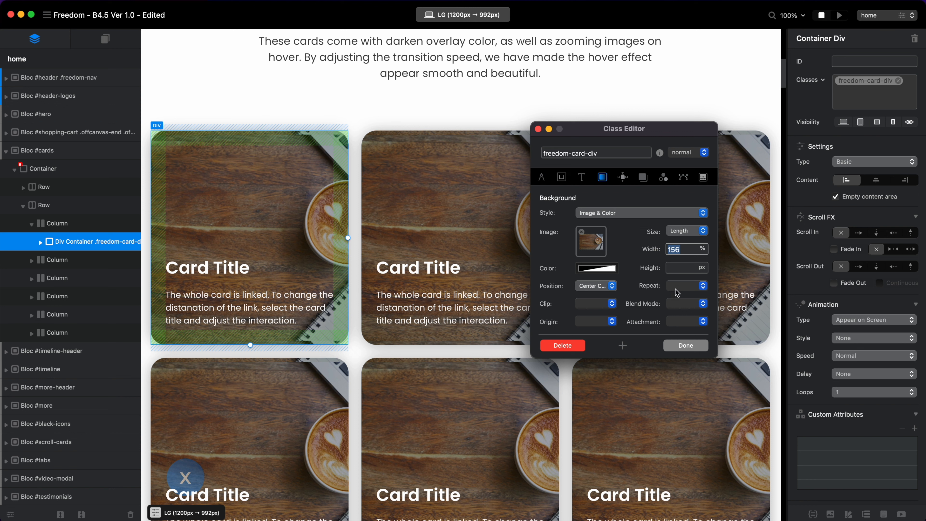
pyautogui.moveTo(694, 141); pyautogui.dragTo(434, 101)
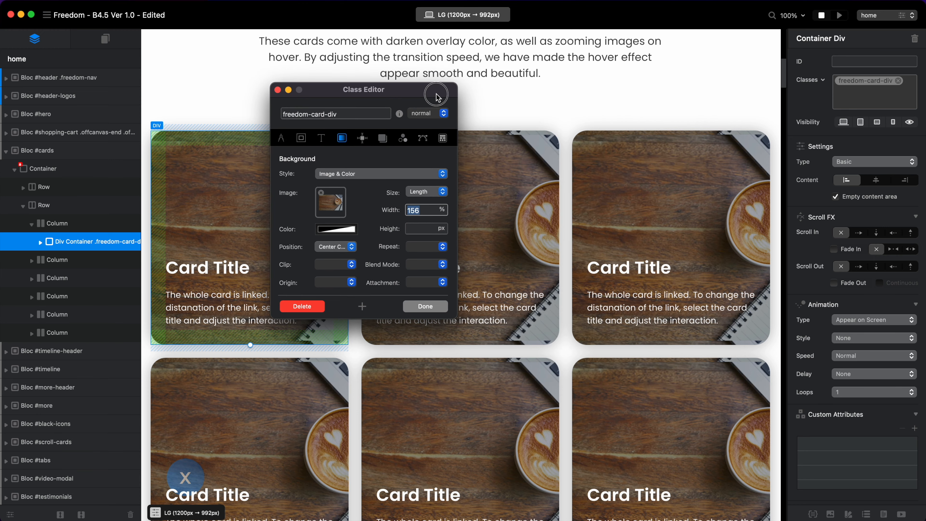
pyautogui.click(426, 282)
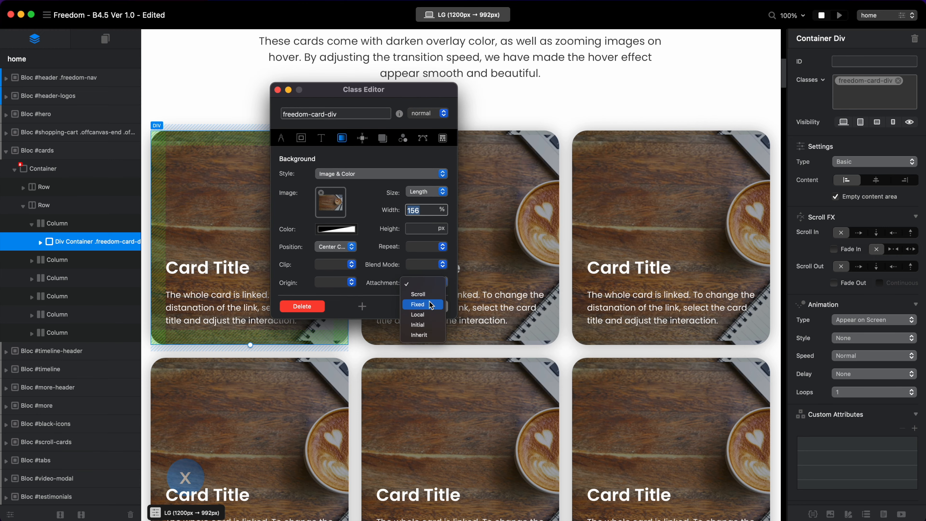
pyautogui.click(429, 310)
pyautogui.scroll(-5, 702, 411)
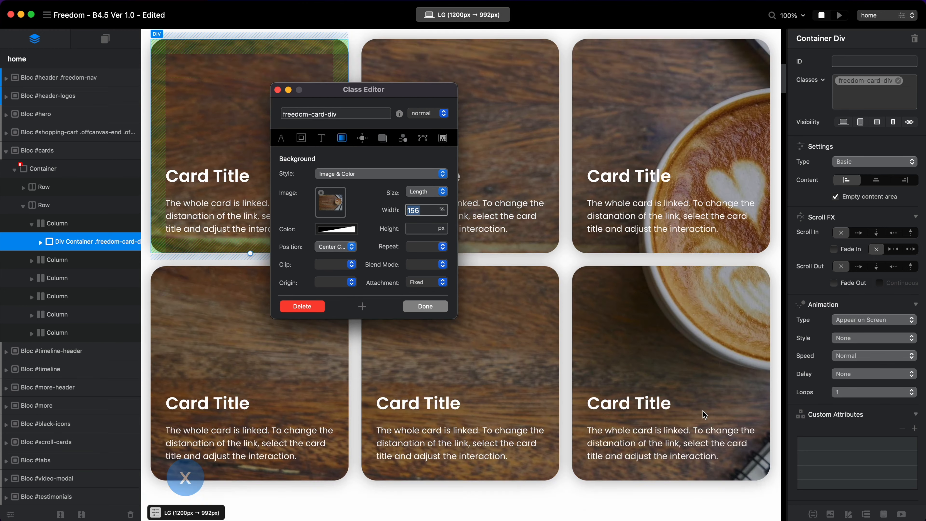
pyautogui.scroll(6, 702, 411)
pyautogui.scroll(-2, 714, 230)
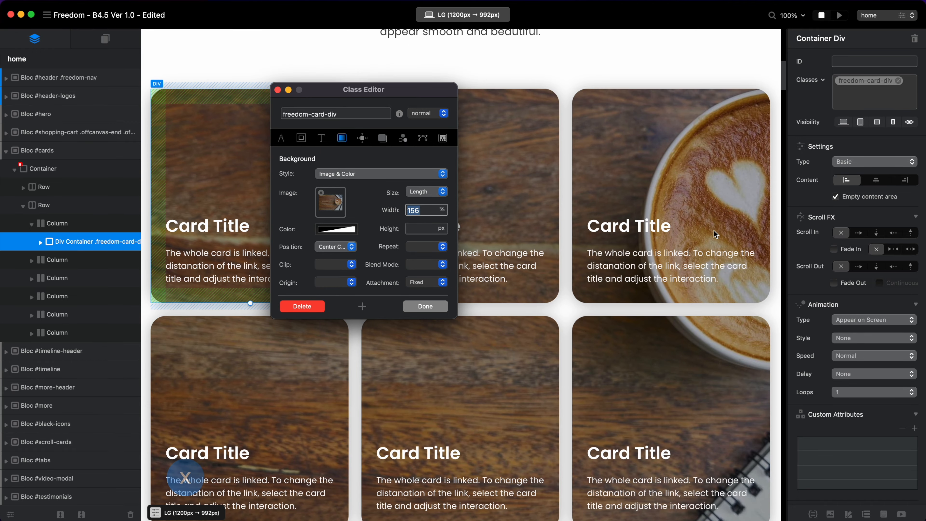
pyautogui.scroll(3, 730, 344)
pyautogui.scroll(-4, 730, 344)
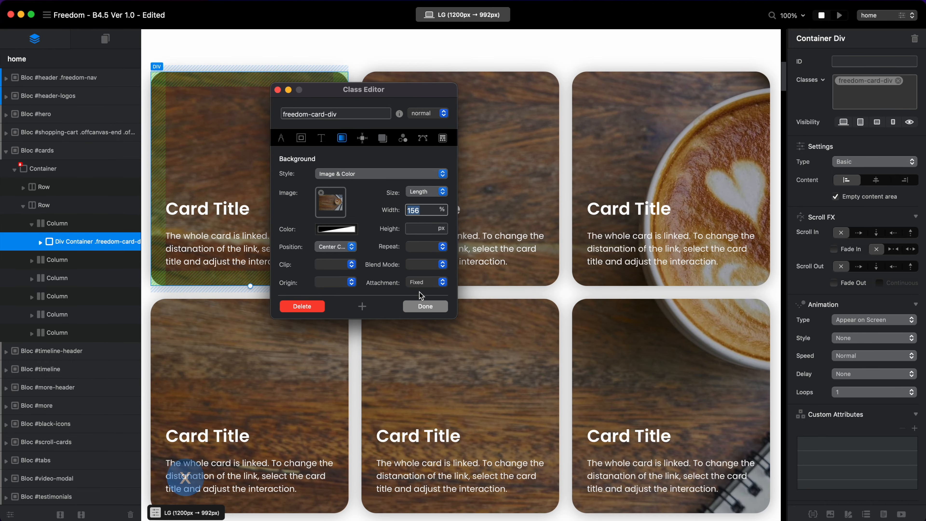
pyautogui.click(423, 306)
# Preview the page and examine the fixed background effect on the Custom Cards with Hover Effects section.
pyautogui.click(841, 15)
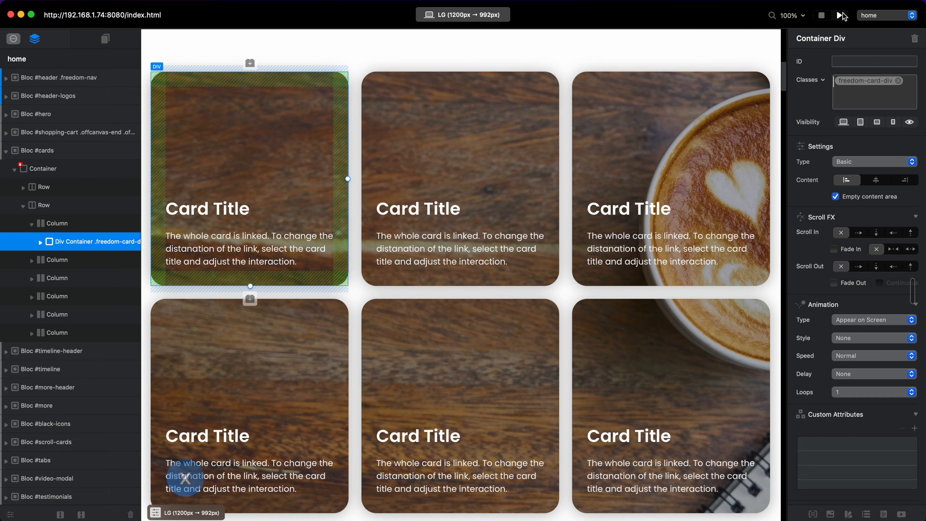
pyautogui.scroll(-12, 739, 156)
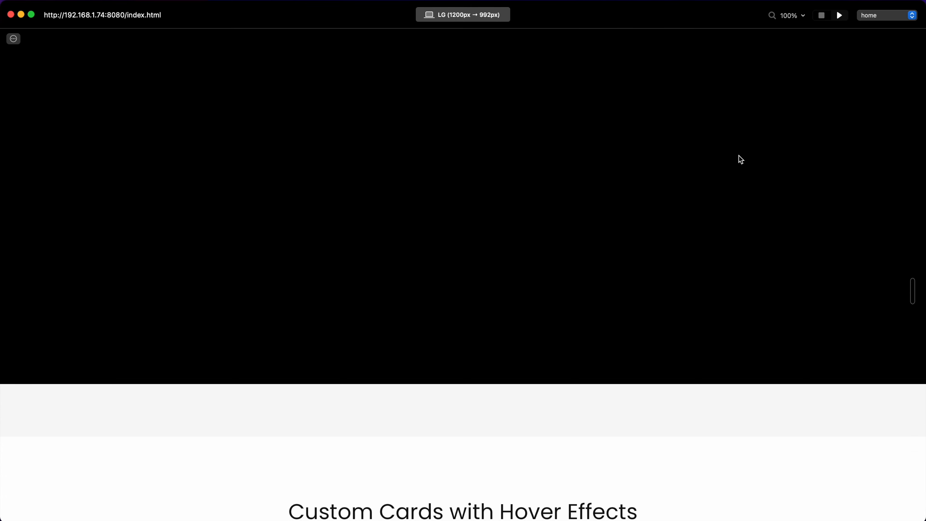
pyautogui.scroll(-3, 730, 162)
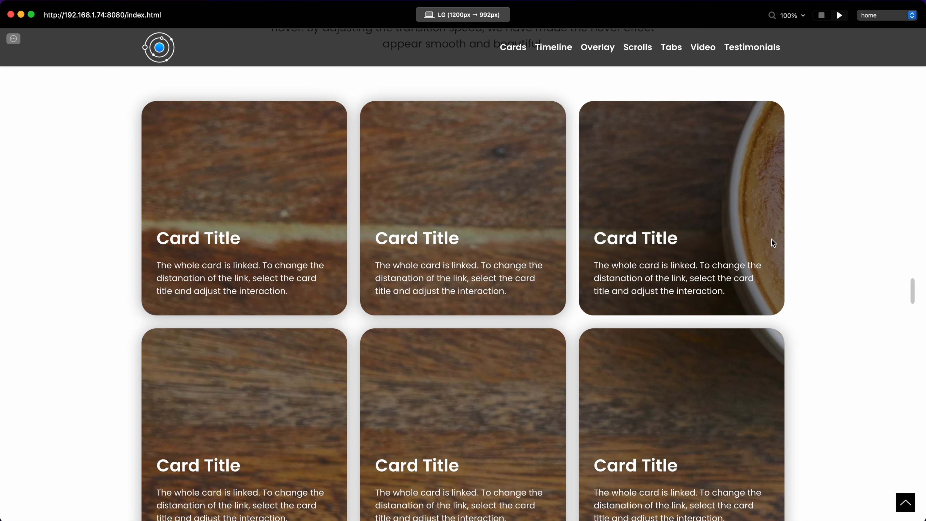
# Leave the preview after checking the fixed background and clear the background image from the freedom-card-div class.
pyautogui.scroll(-2, 774, 243)
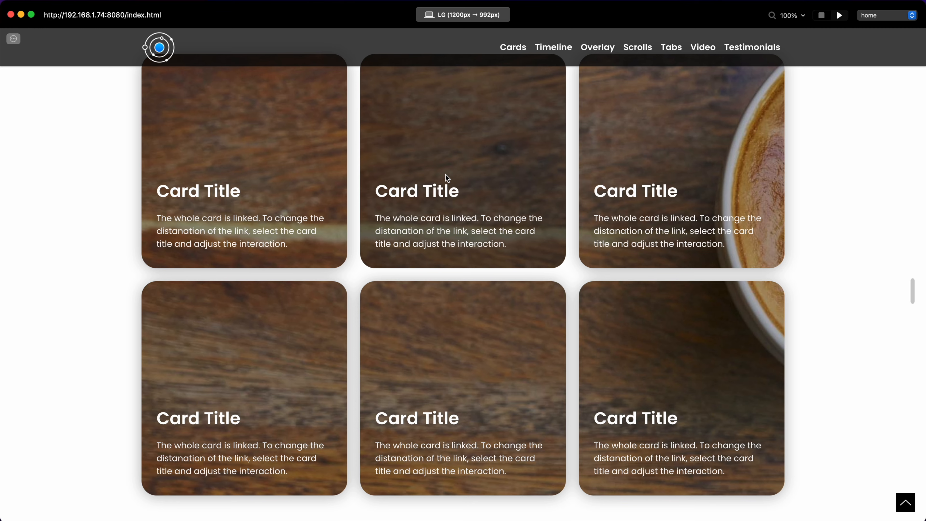
pyautogui.scroll(2, 448, 178)
pyautogui.scroll(-2, 445, 178)
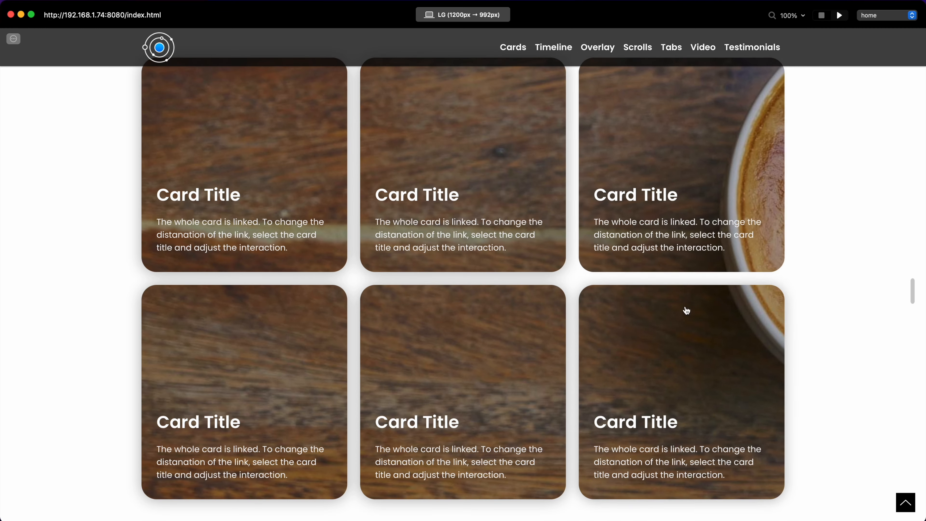
pyautogui.click(822, 15)
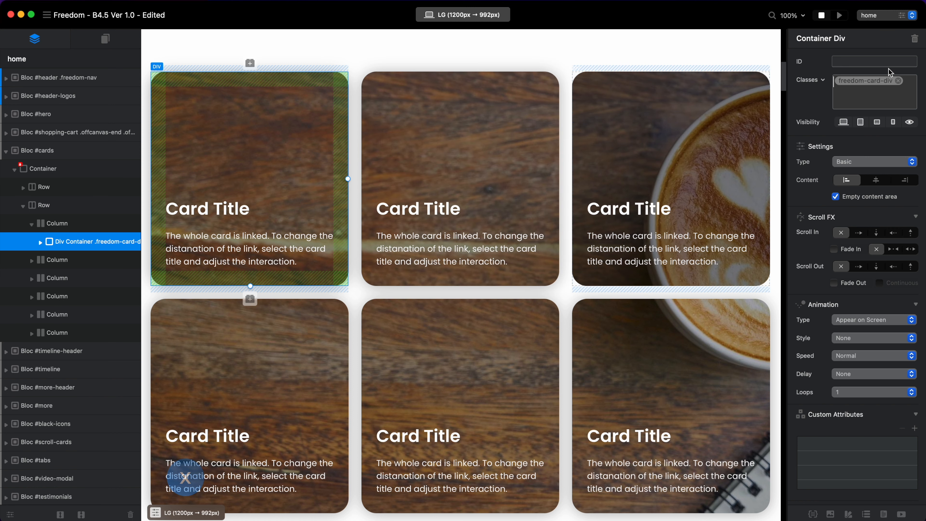
pyautogui.doubleClick(861, 82)
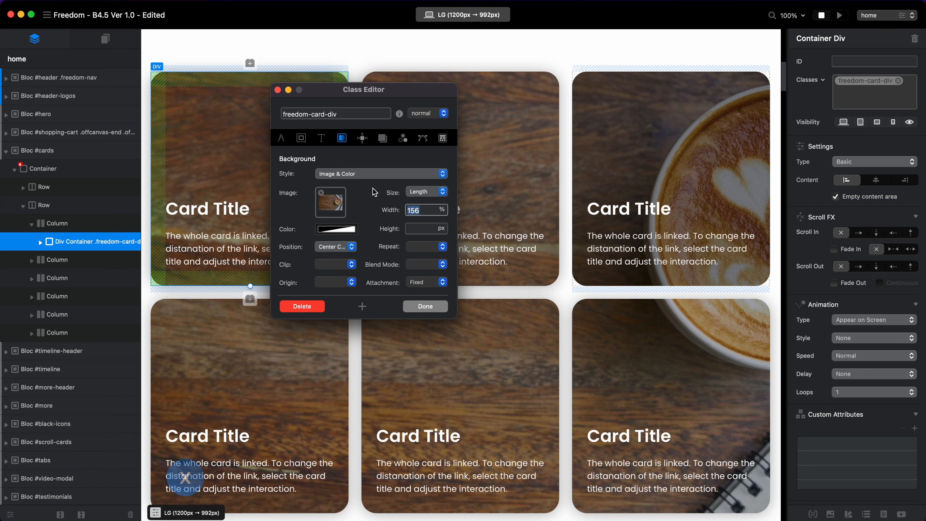
pyautogui.click(323, 194)
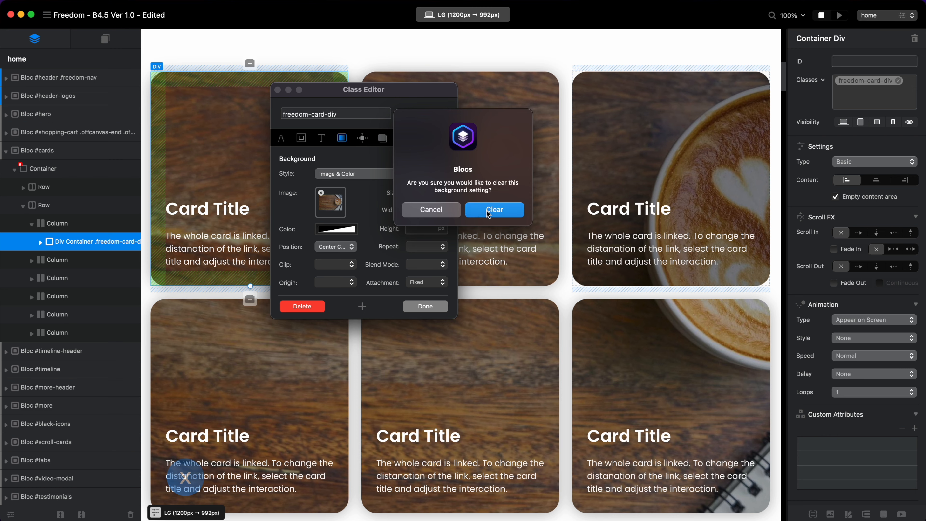
pyautogui.click(489, 213)
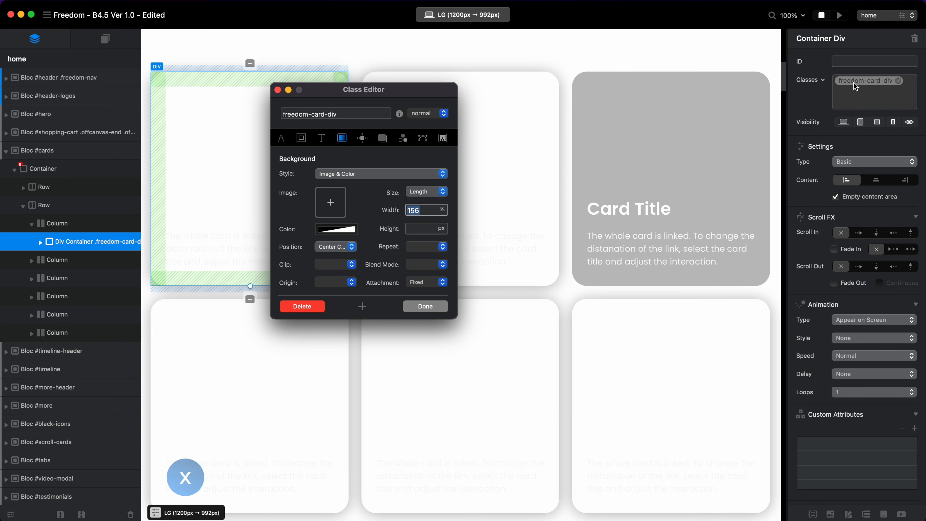
# Add a new class named card-1-image to the first card's div.
pyautogui.click(855, 95)
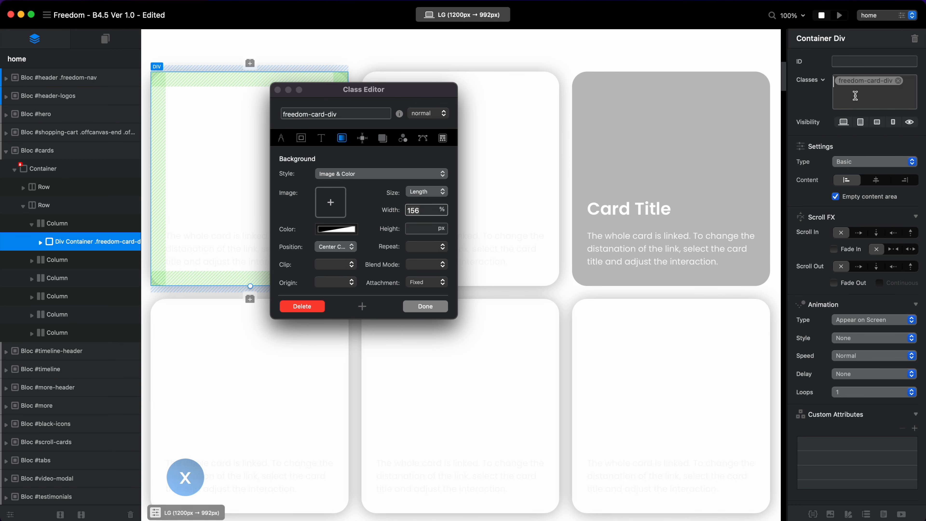
pyautogui.write('card-1')
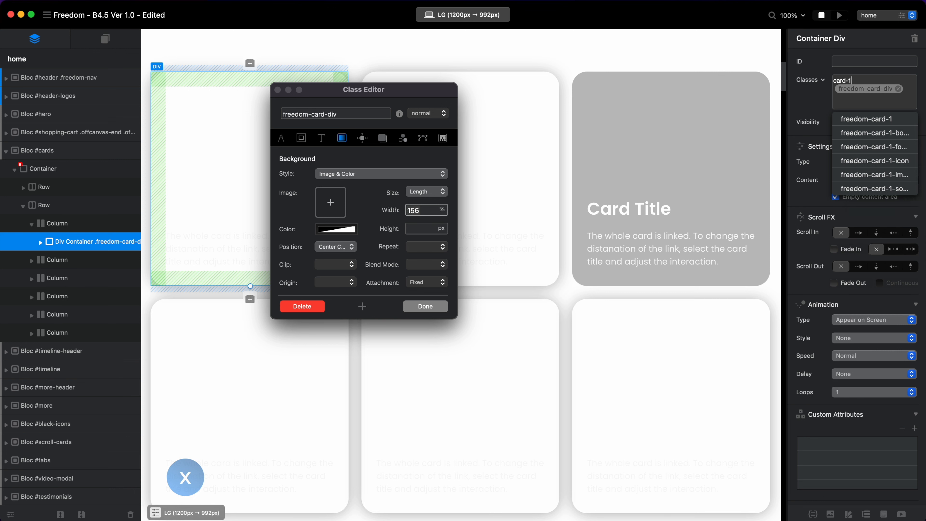
pyautogui.write('-image')
pyautogui.press('Return')
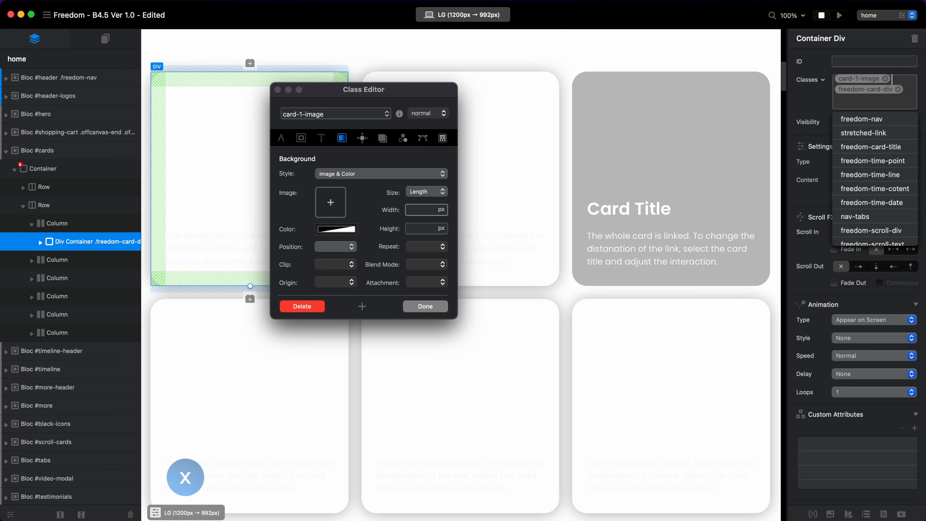
# Set coffee banner.jpg as the background image of the card-1-image class and save the class.
pyautogui.click(855, 81)
pyautogui.click(336, 204)
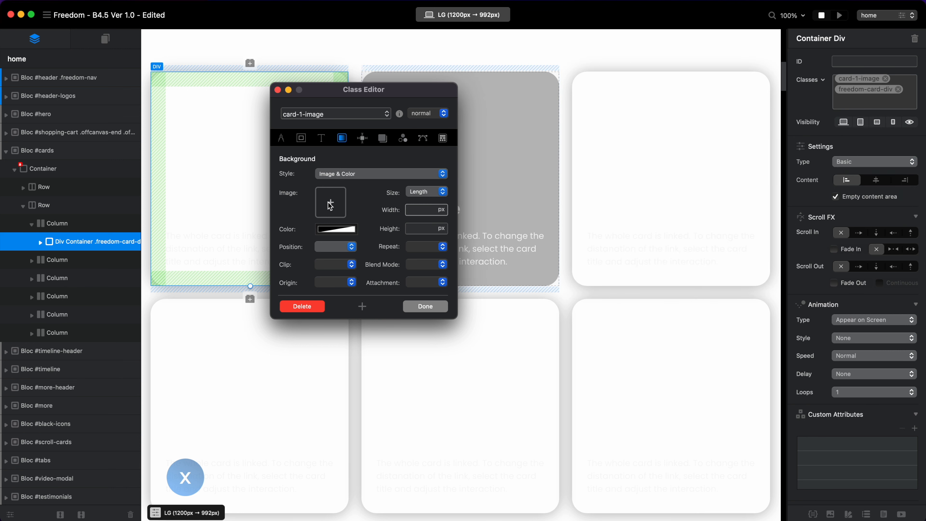
pyautogui.click(330, 205)
pyautogui.scroll(-3, 781, 319)
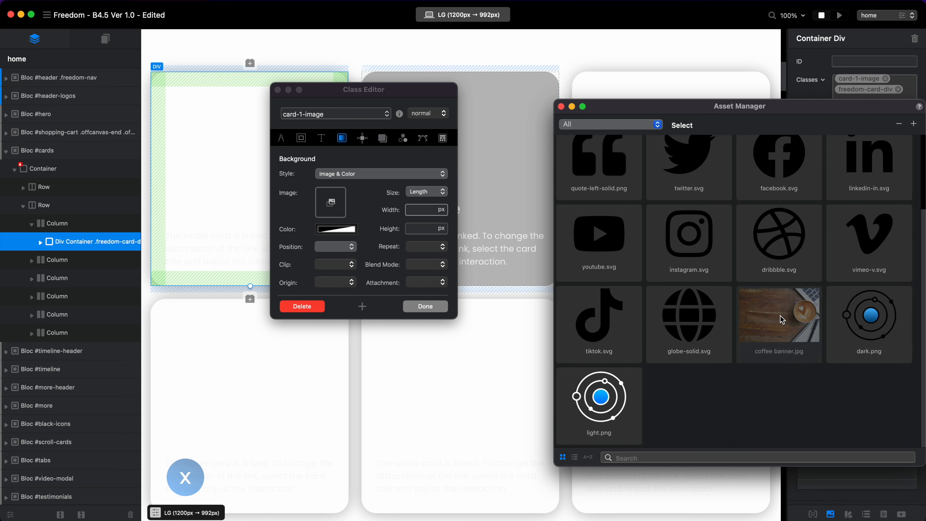
pyautogui.moveTo(782, 320); pyautogui.dragTo(338, 212)
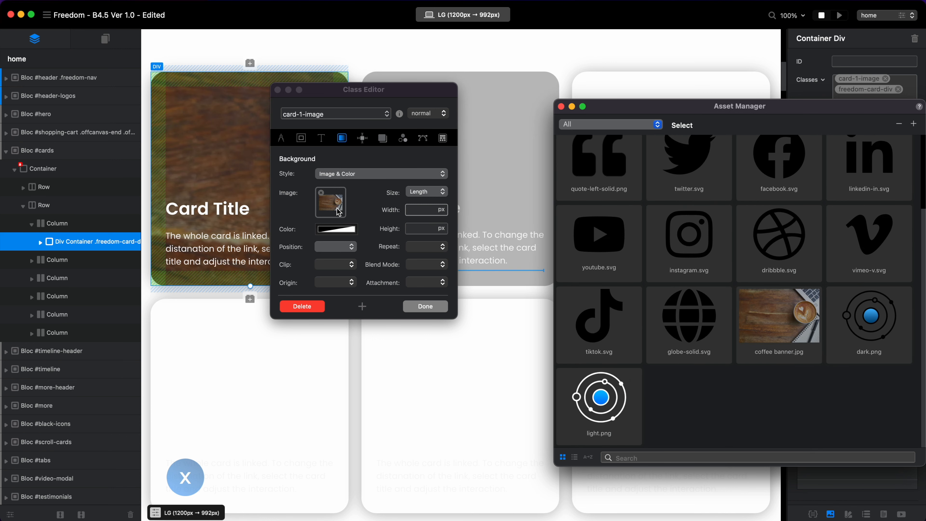
pyautogui.click(426, 307)
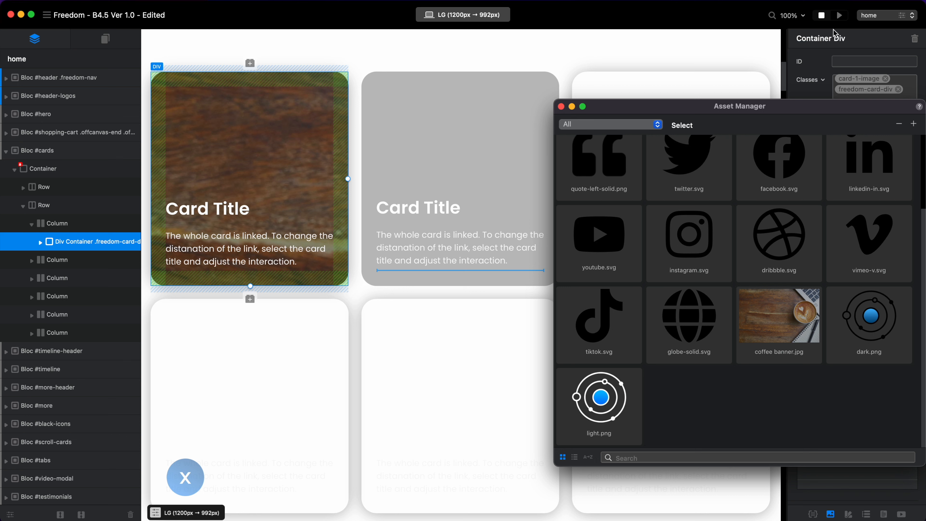
# Remove the Fixed background attachment from the freedom-card-div class and save the class.
pyautogui.doubleClick(878, 89)
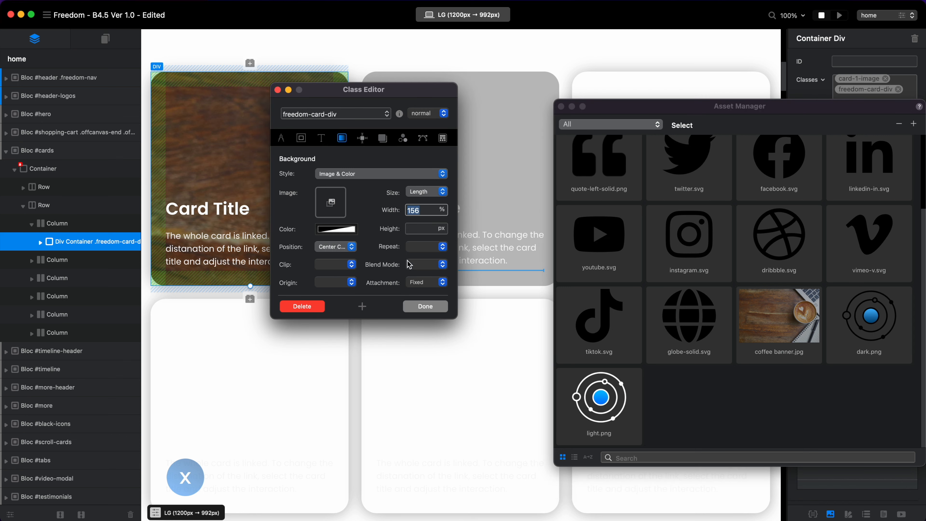
pyautogui.click(419, 282)
pyautogui.click(426, 268)
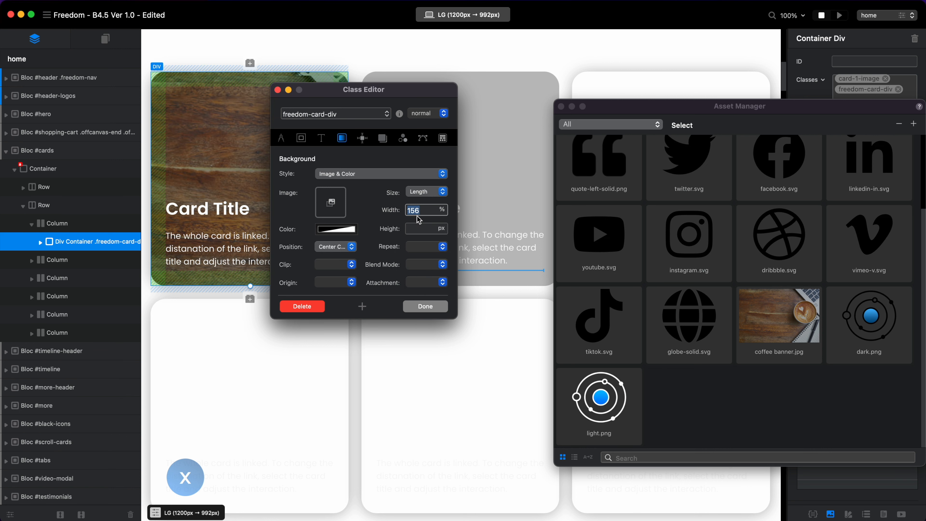
pyautogui.moveTo(405, 99); pyautogui.dragTo(397, 211)
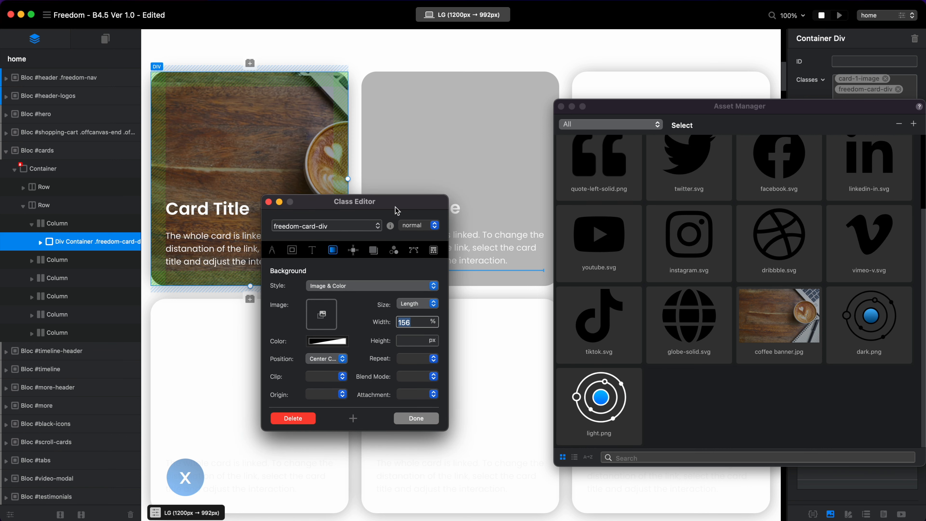
pyautogui.click(416, 421)
# Add dark banner.jpg from the Desktop to the project as a local asset and close the asset manager.
pyautogui.moveTo(817, 107); pyautogui.dragTo(590, 132)
pyautogui.click(831, 514)
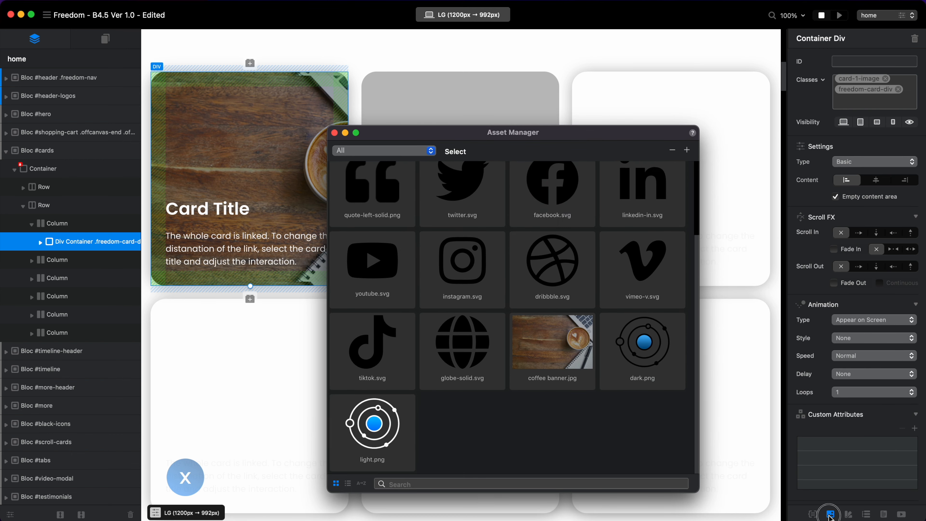
pyautogui.click(689, 152)
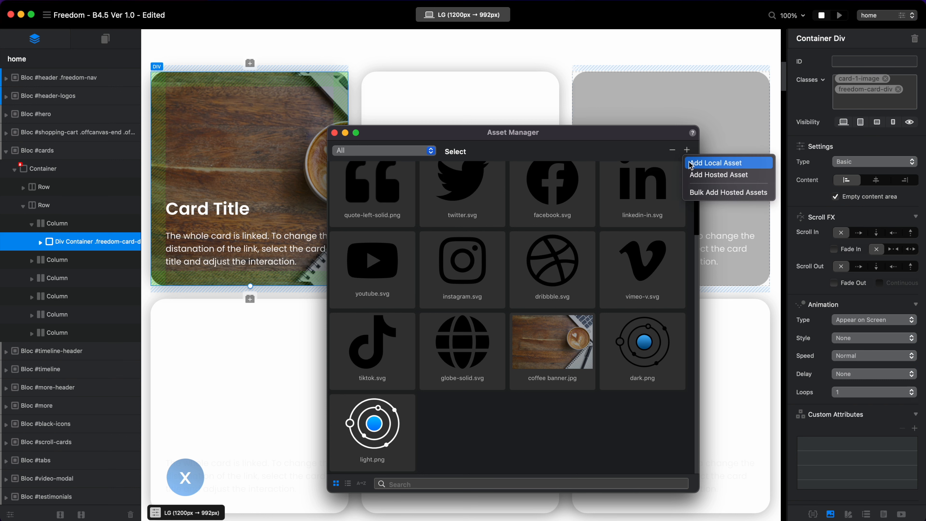
pyautogui.click(690, 162)
pyautogui.click(533, 160)
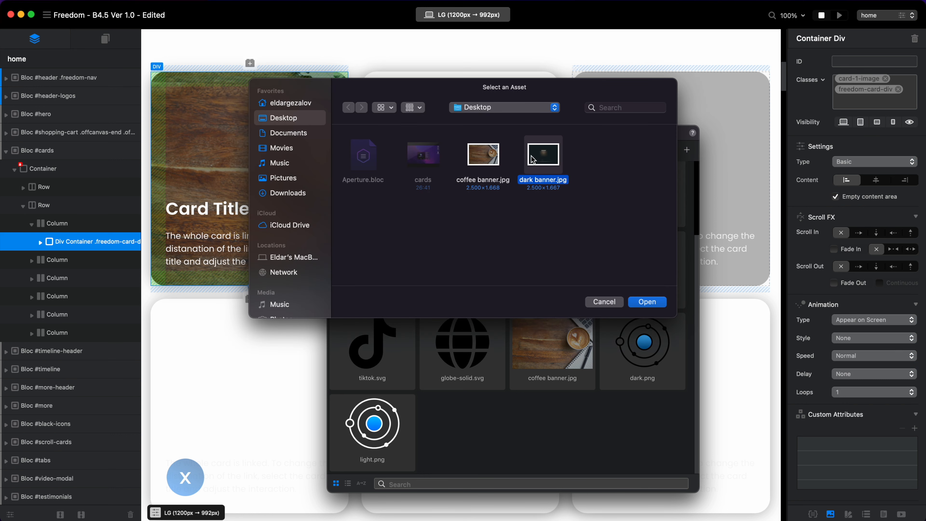
pyautogui.click(648, 303)
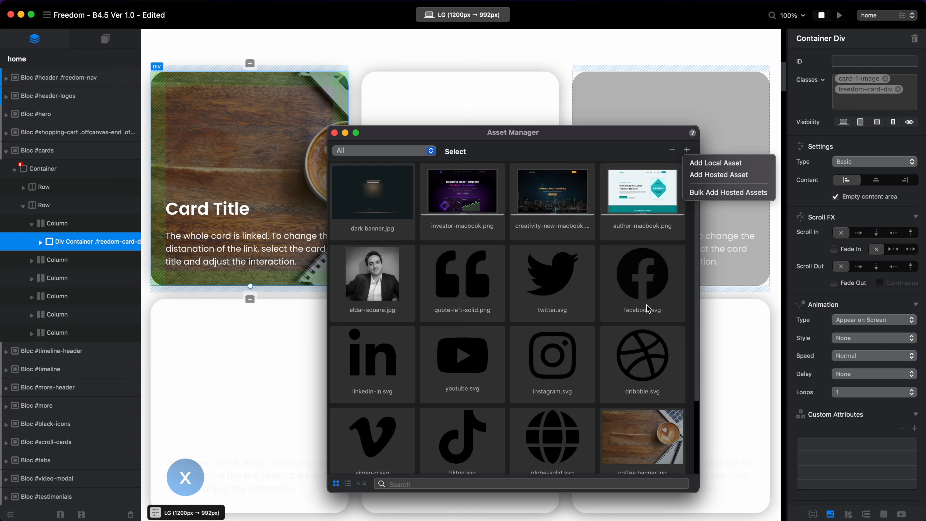
pyautogui.click(334, 133)
# Add a new class named card-2-image to the second card's div.
pyautogui.click(511, 100)
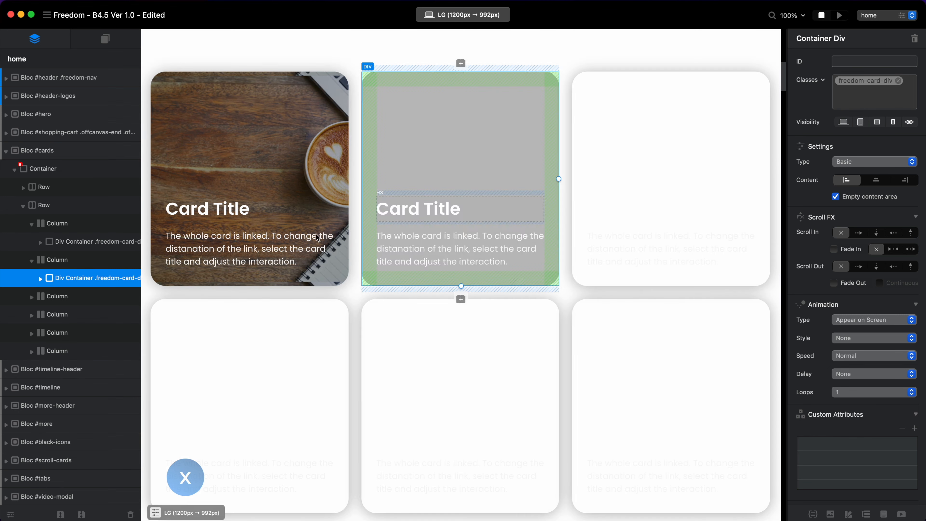
pyautogui.click(108, 249)
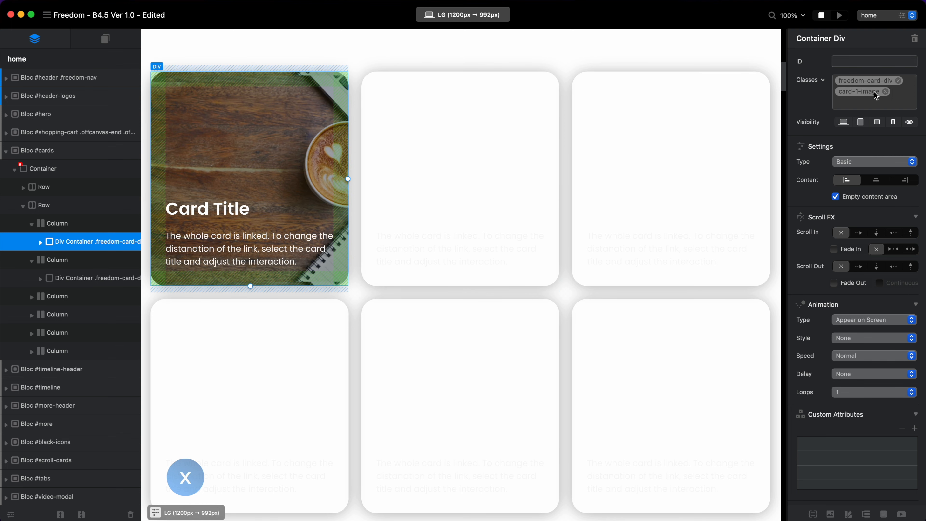
pyautogui.click(503, 91)
pyautogui.click(854, 98)
pyautogui.write('car')
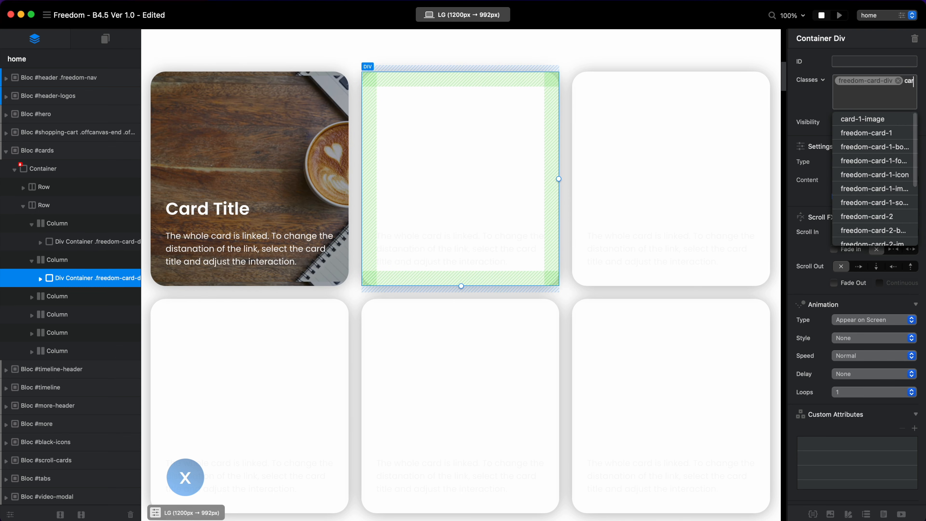
pyautogui.write('d-2-image')
pyautogui.press('Return')
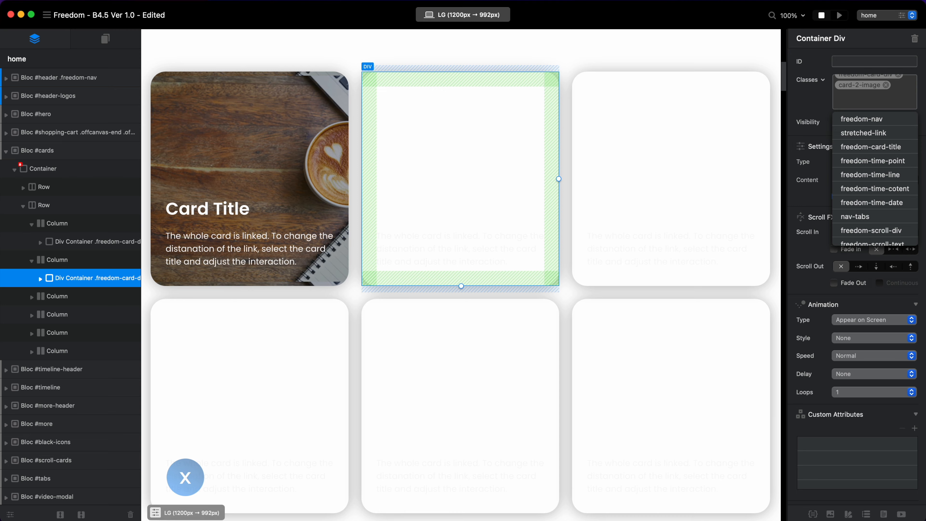
# Open the freedom-card-div class from the second card and review its shared background settings.
pyautogui.scroll(3, 628, 201)
pyautogui.scroll(1, 891, 98)
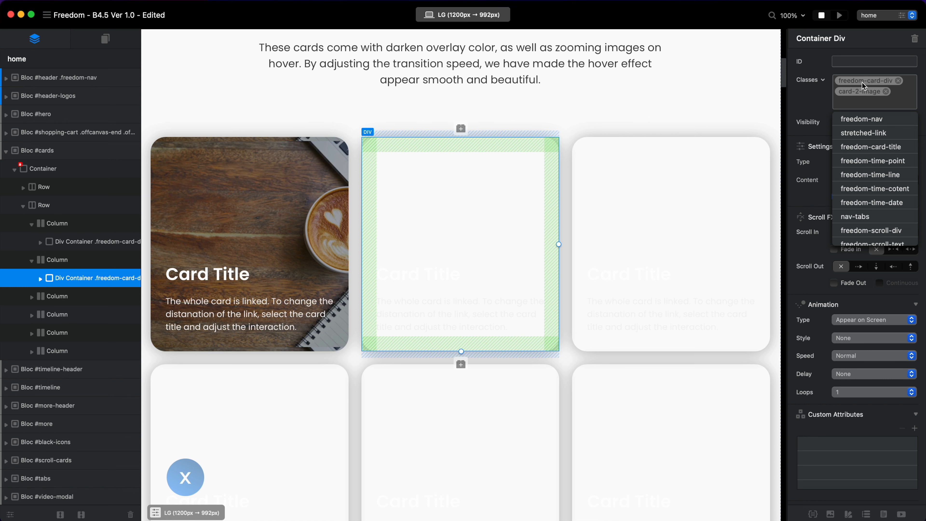
pyautogui.doubleClick(869, 86)
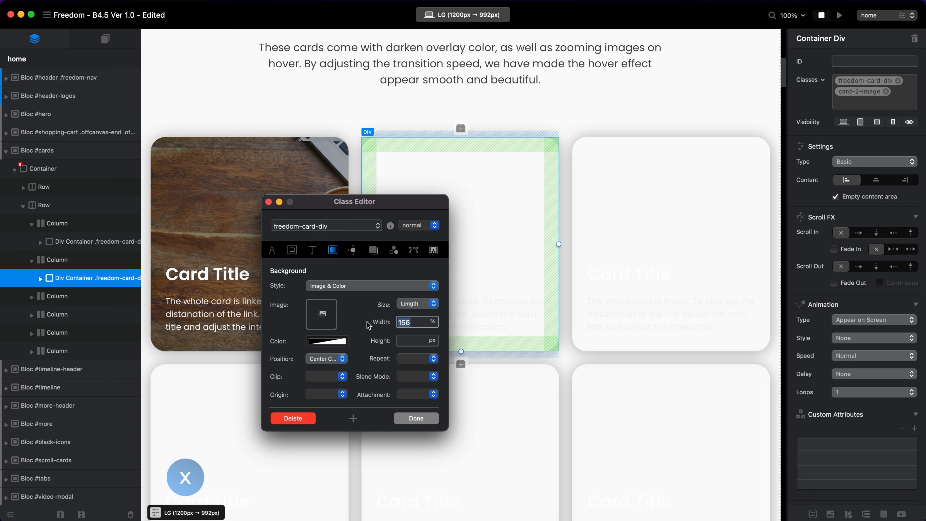
pyautogui.moveTo(368, 206); pyautogui.dragTo(425, 174)
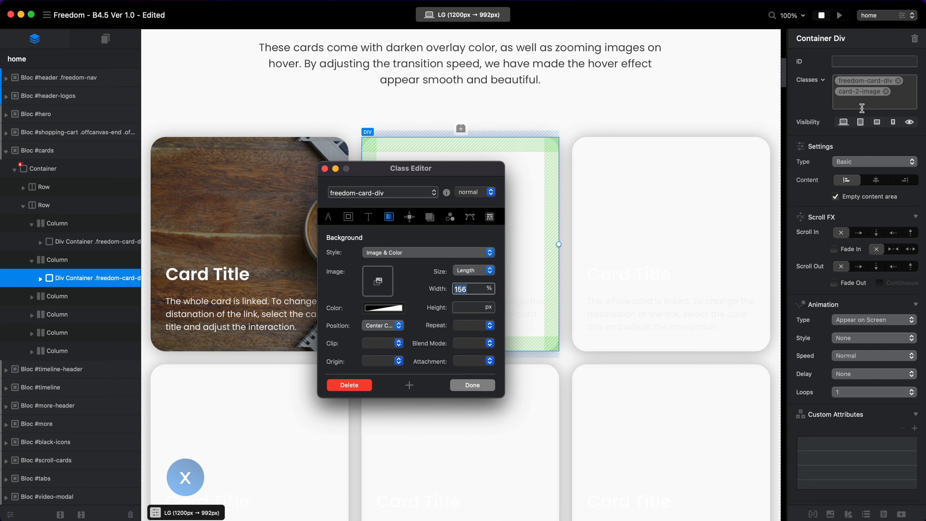
# Set dark banner.jpg as the background image of the card-2-image class, save it and check both cards in a page preview.
pyautogui.click(861, 96)
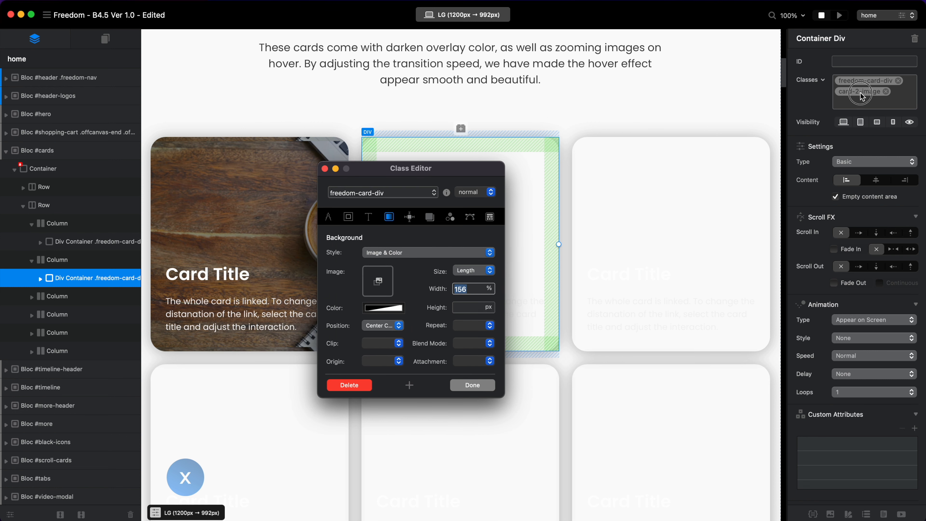
pyautogui.click(379, 283)
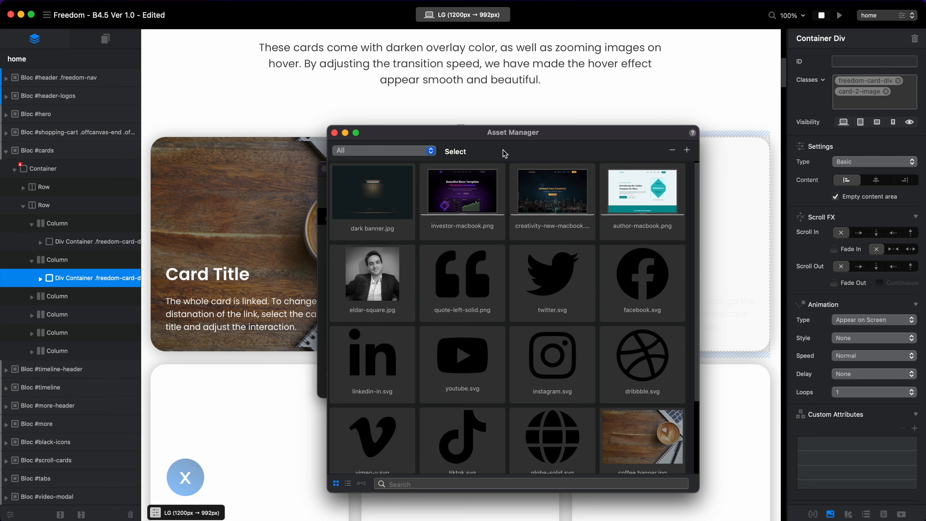
pyautogui.moveTo(541, 137); pyautogui.dragTo(773, 125)
pyautogui.moveTo(606, 181); pyautogui.dragTo(379, 289)
pyautogui.click(473, 384)
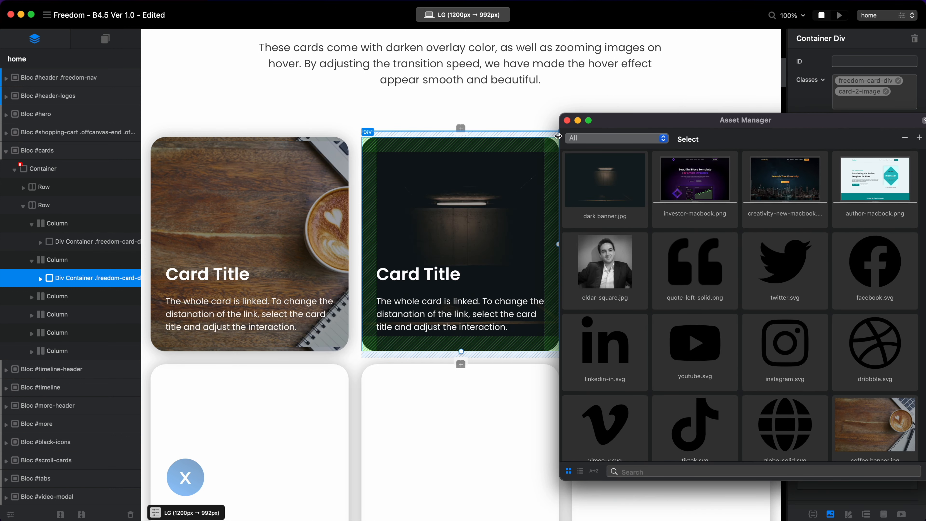
pyautogui.click(567, 120)
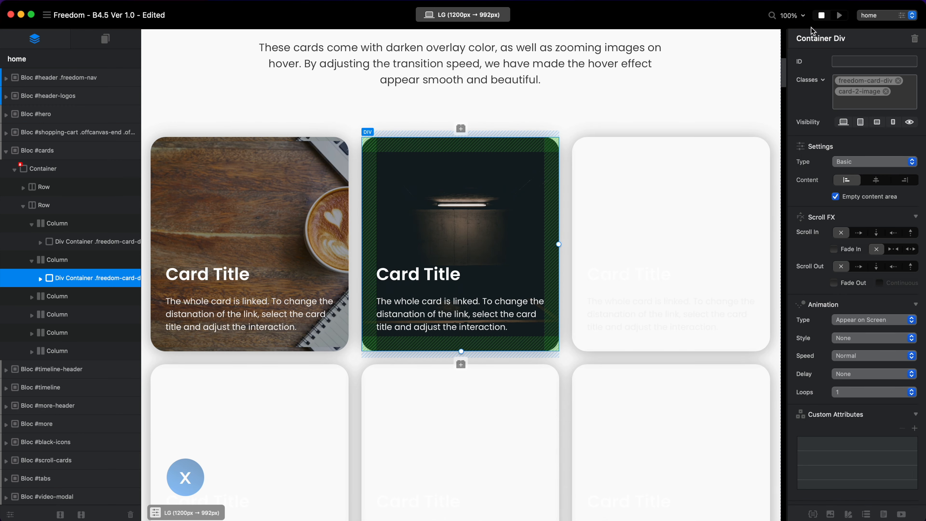
pyautogui.click(839, 15)
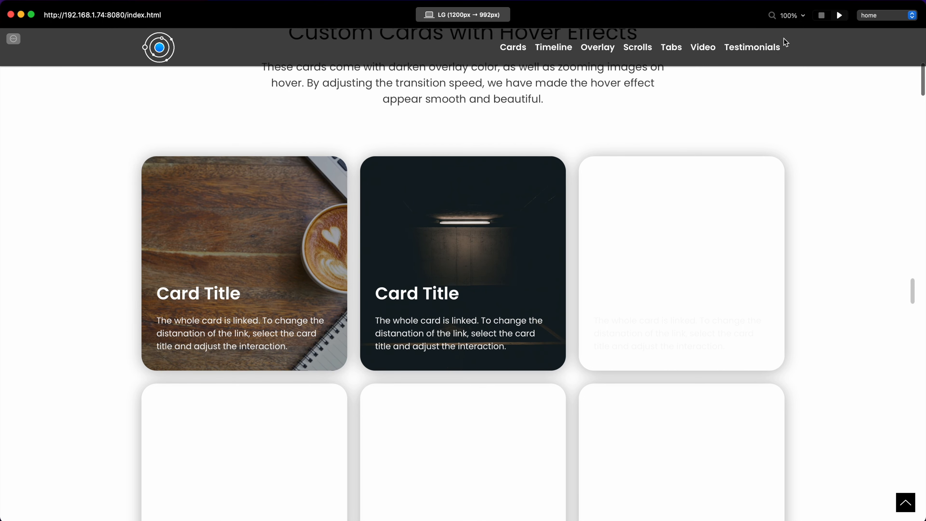
pyautogui.click(822, 15)
# Add a new class named image-3 to the third card's div, alongside freedom-card-div.
pyautogui.click(582, 156)
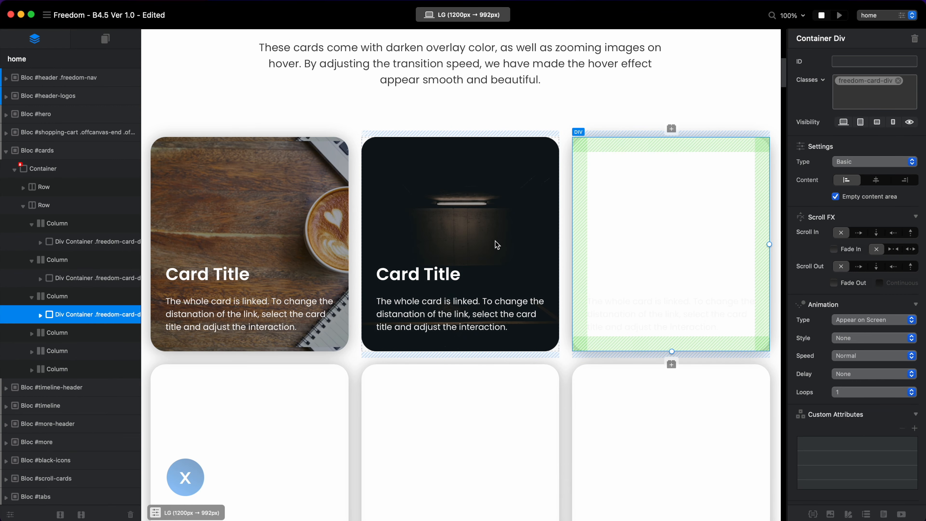
pyautogui.click(863, 103)
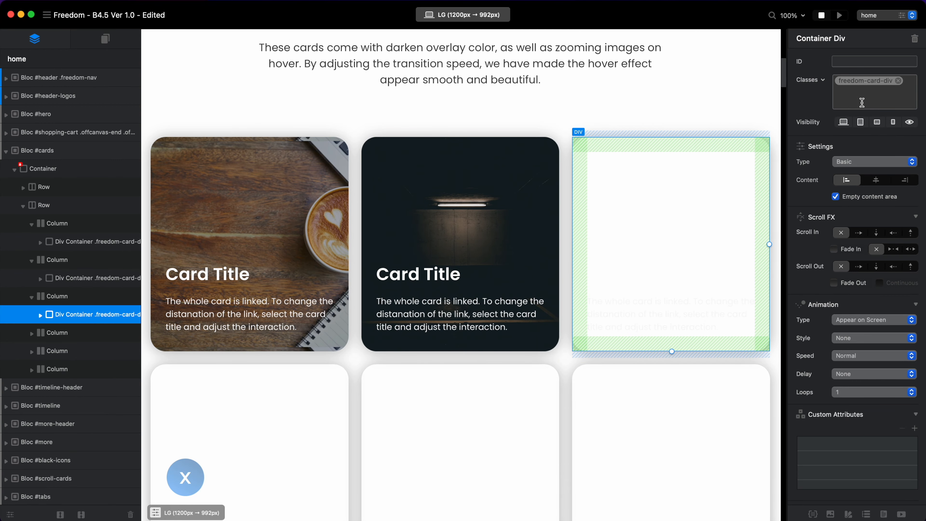
pyautogui.write('imag')
pyautogui.press('BackSpace')
pyautogui.press('BackSpace')
pyautogui.press('BackSpace')
pyautogui.write('im')
pyautogui.press('BackSpace')
pyautogui.press('BackSpace')
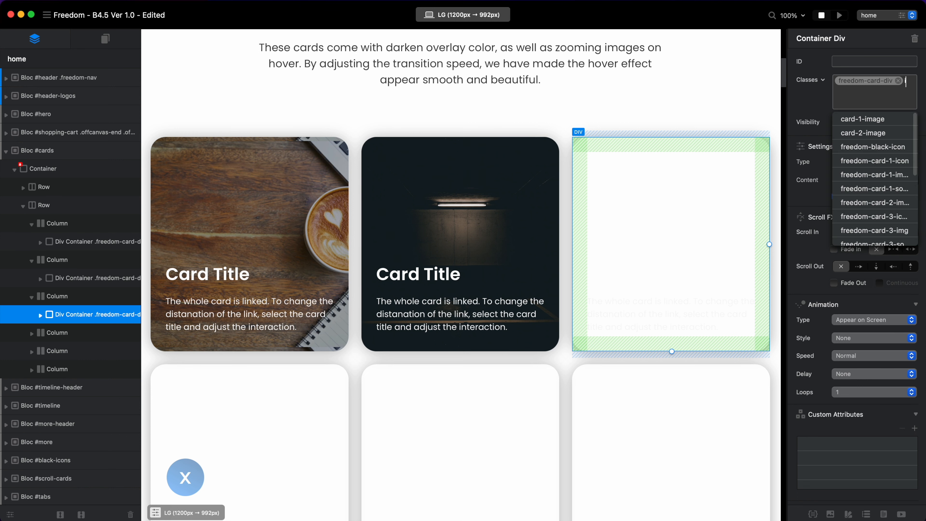
pyautogui.write('mage-3')
pyautogui.press('Return')
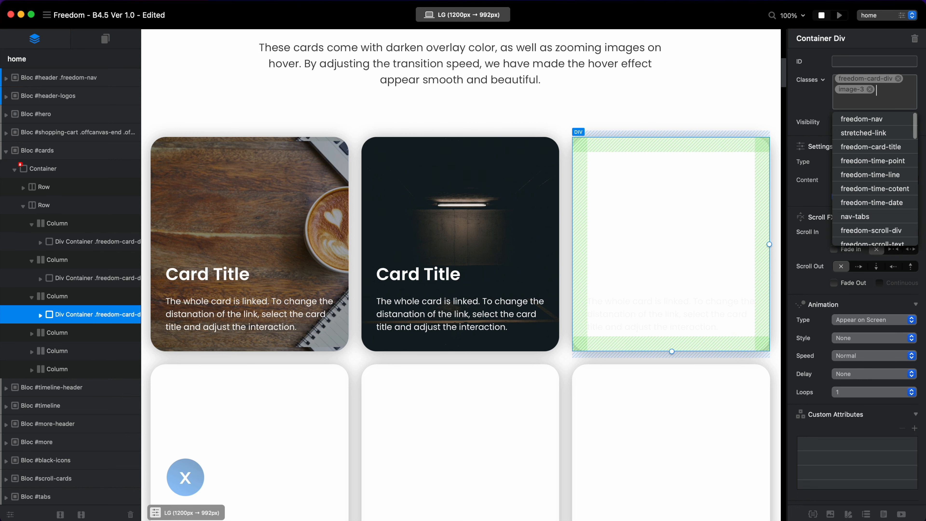
# Set the black-and-white square portrait photo as the background image of the image-3 class, save it and close the asset manager.
pyautogui.doubleClick(846, 86)
pyautogui.click(379, 281)
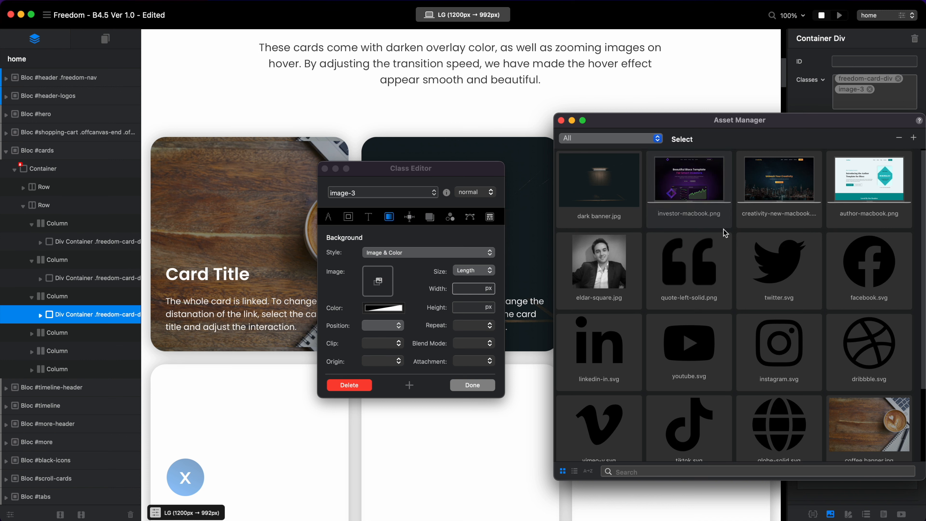
pyautogui.moveTo(599, 262); pyautogui.dragTo(378, 281)
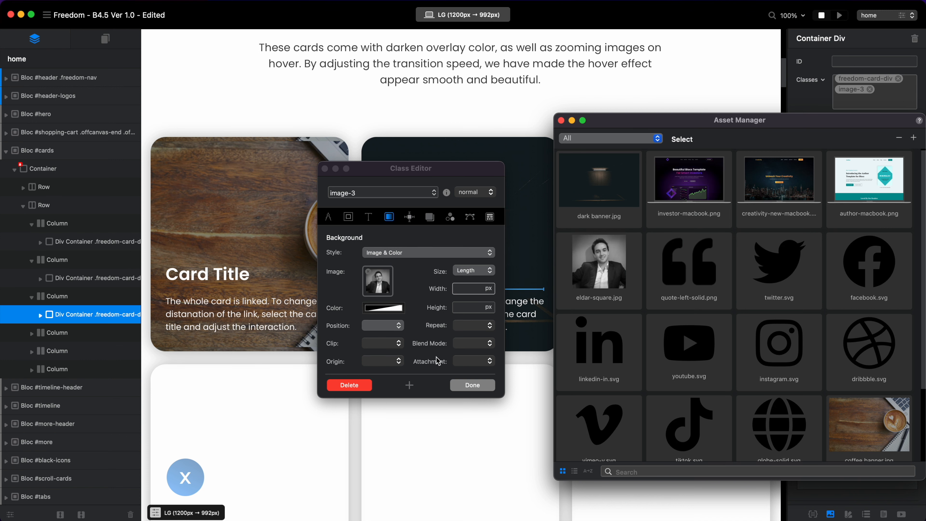
pyautogui.click(478, 384)
pyautogui.click(561, 120)
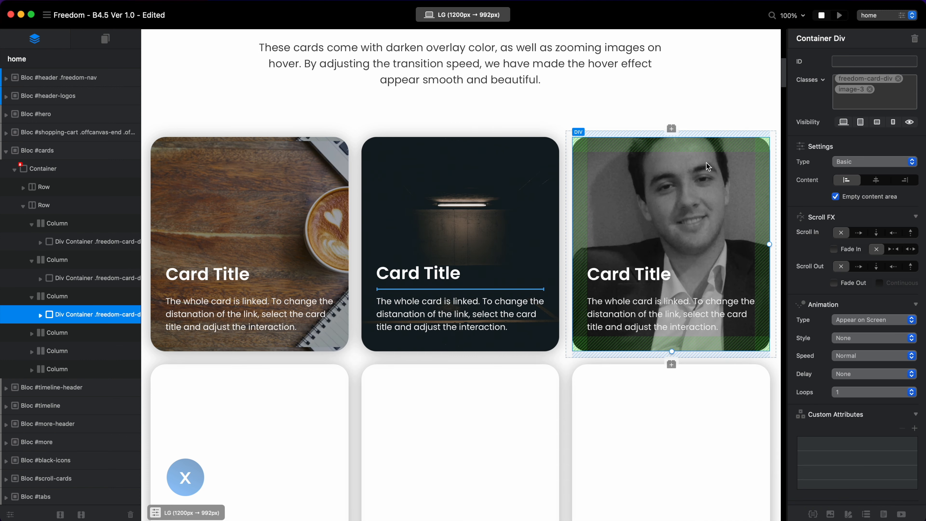
# Preview the page to check the first row of three image cards and exit the preview.
pyautogui.click(840, 16)
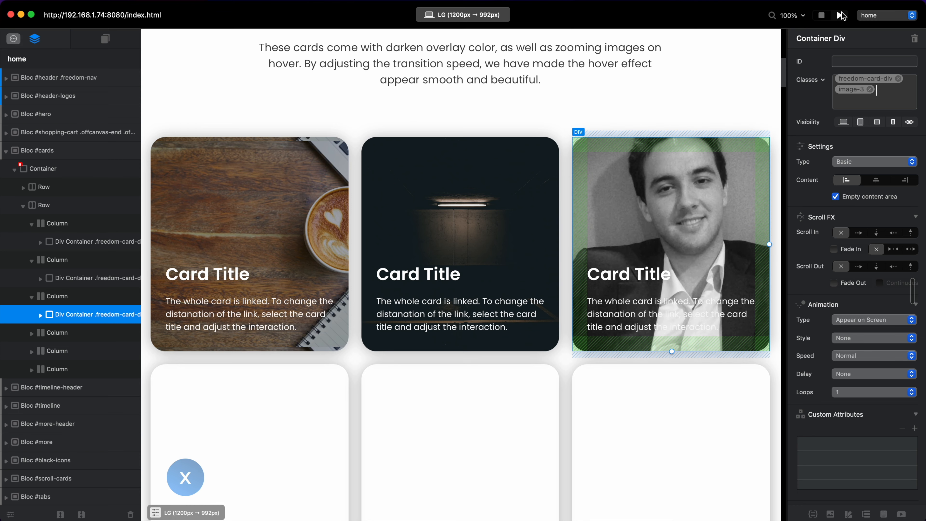
pyautogui.scroll(-10, 694, 194)
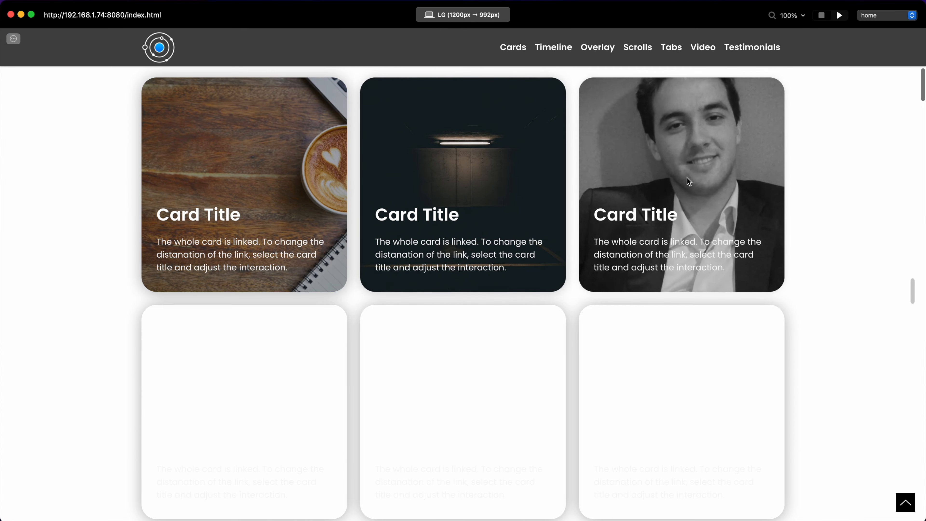
pyautogui.click(823, 16)
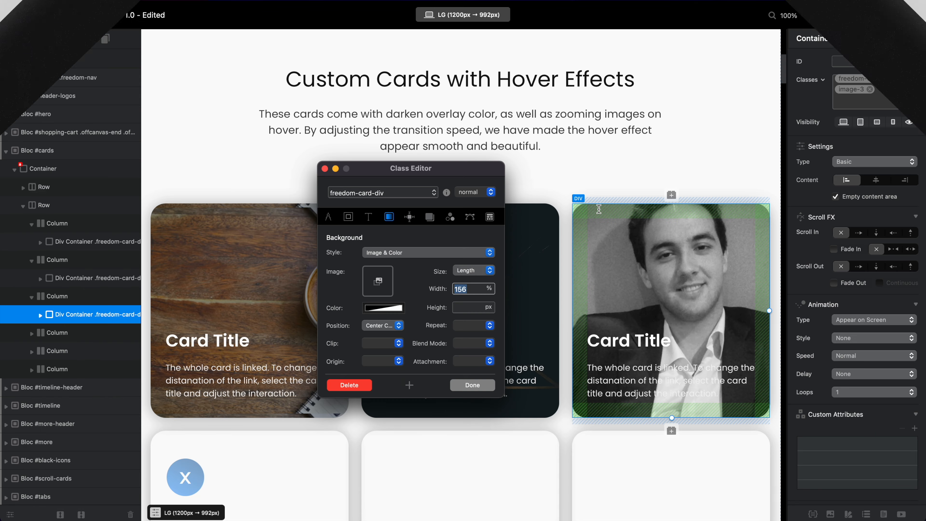